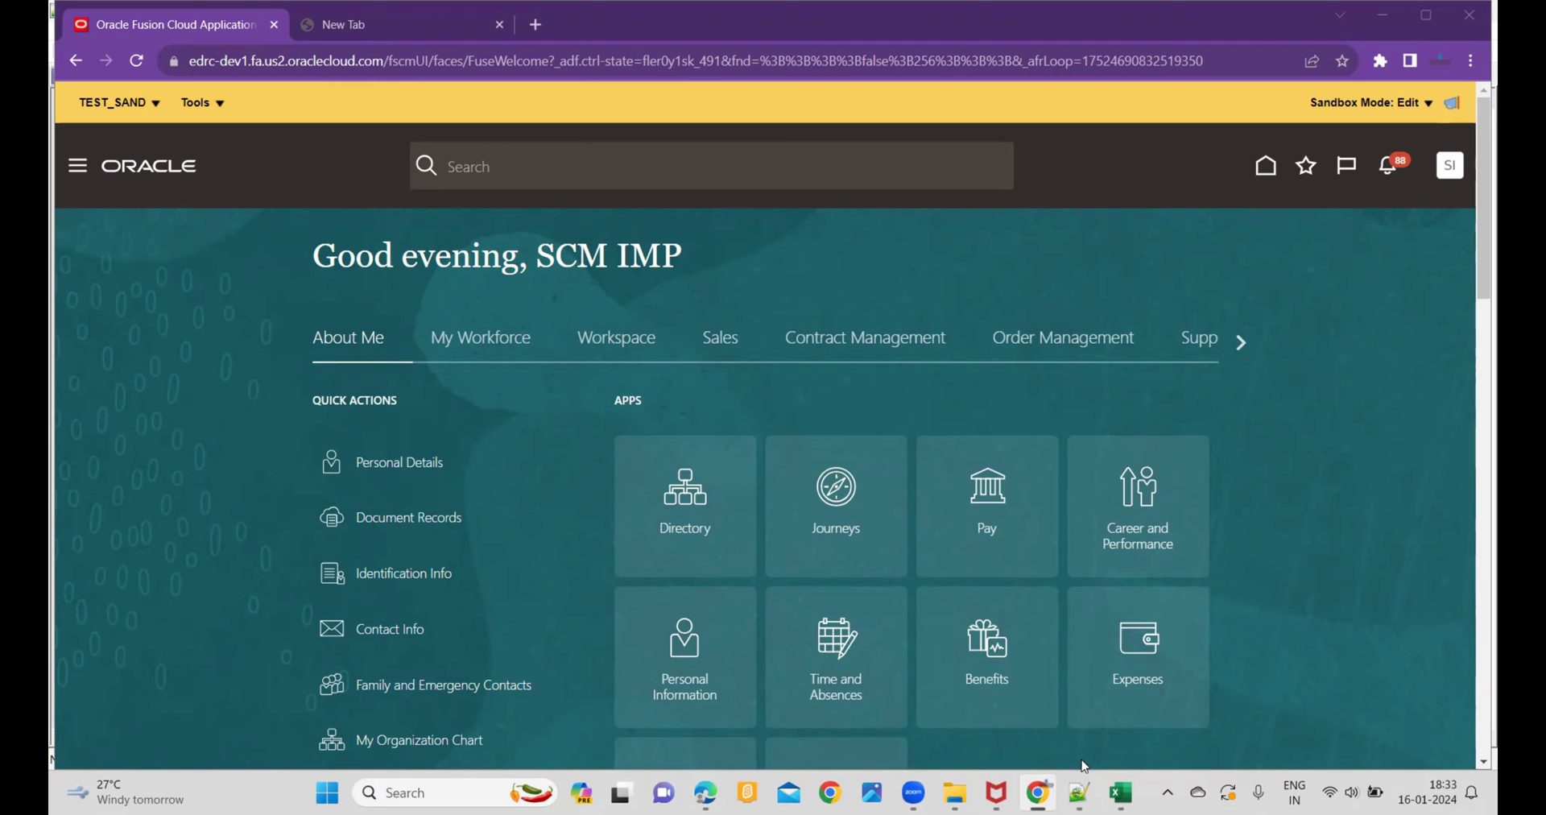
# Step: Switch to Notepad++ and review the full pipe-delimited header line in the new 9 file
pyautogui.moveTo(1079, 792)
pyautogui.click(1069, 721)
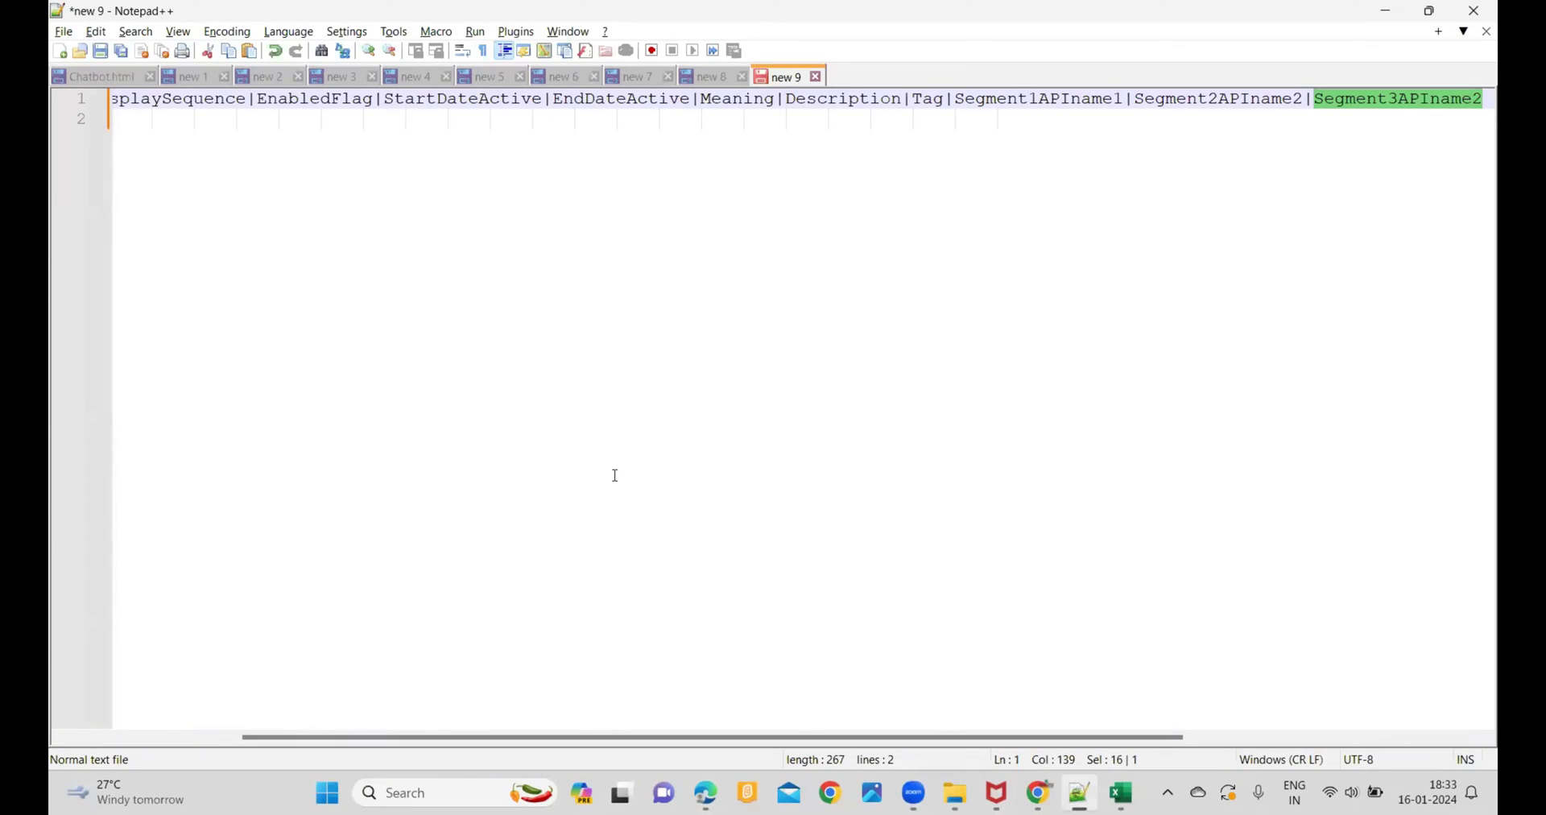
pyautogui.moveTo(631, 736); pyautogui.dragTo(329, 741)
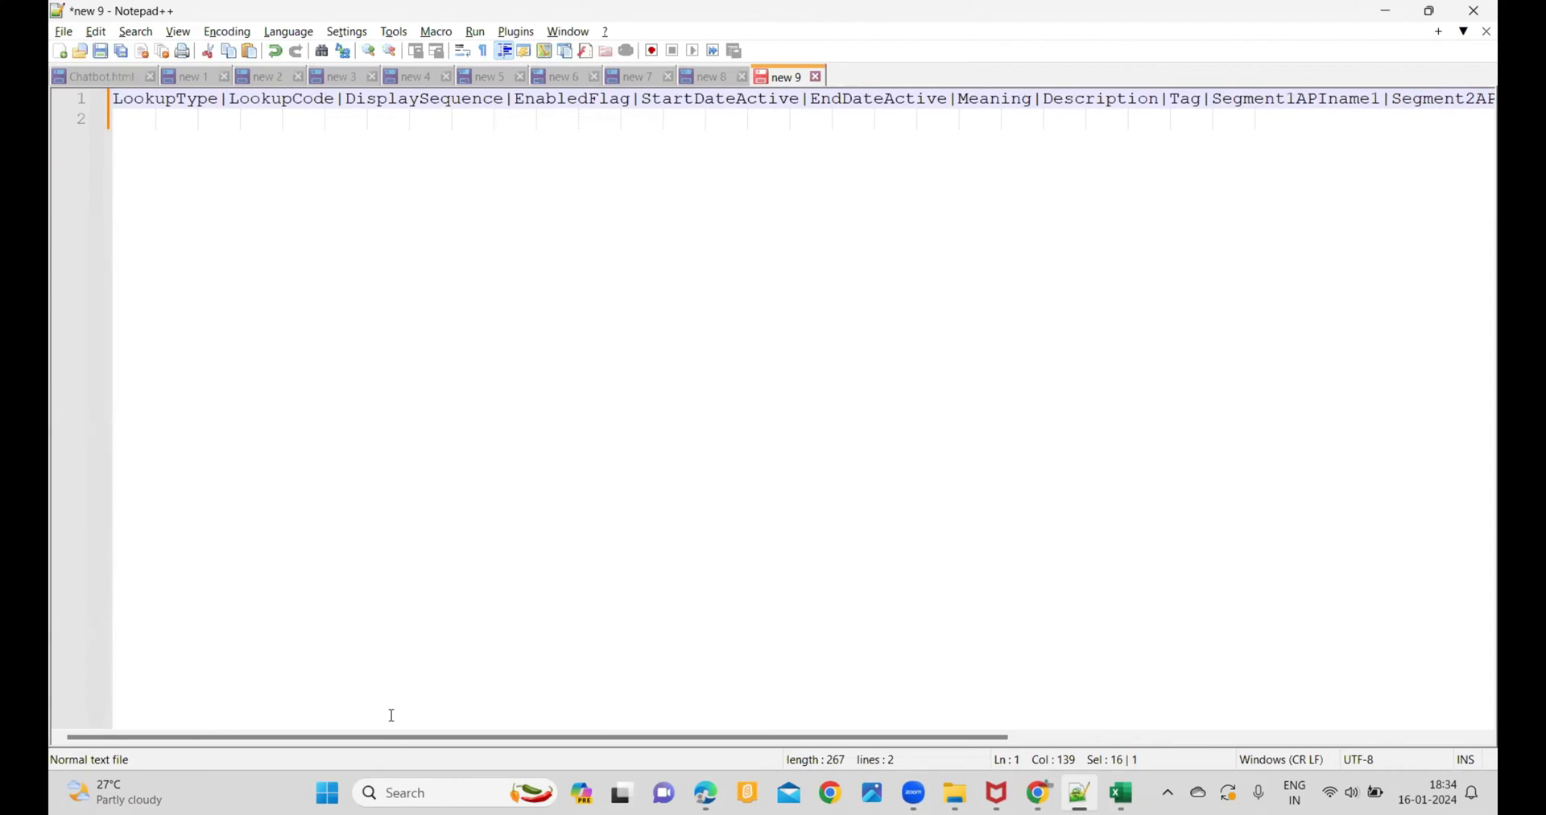
pyautogui.moveTo(397, 735); pyautogui.dragTo(688, 735)
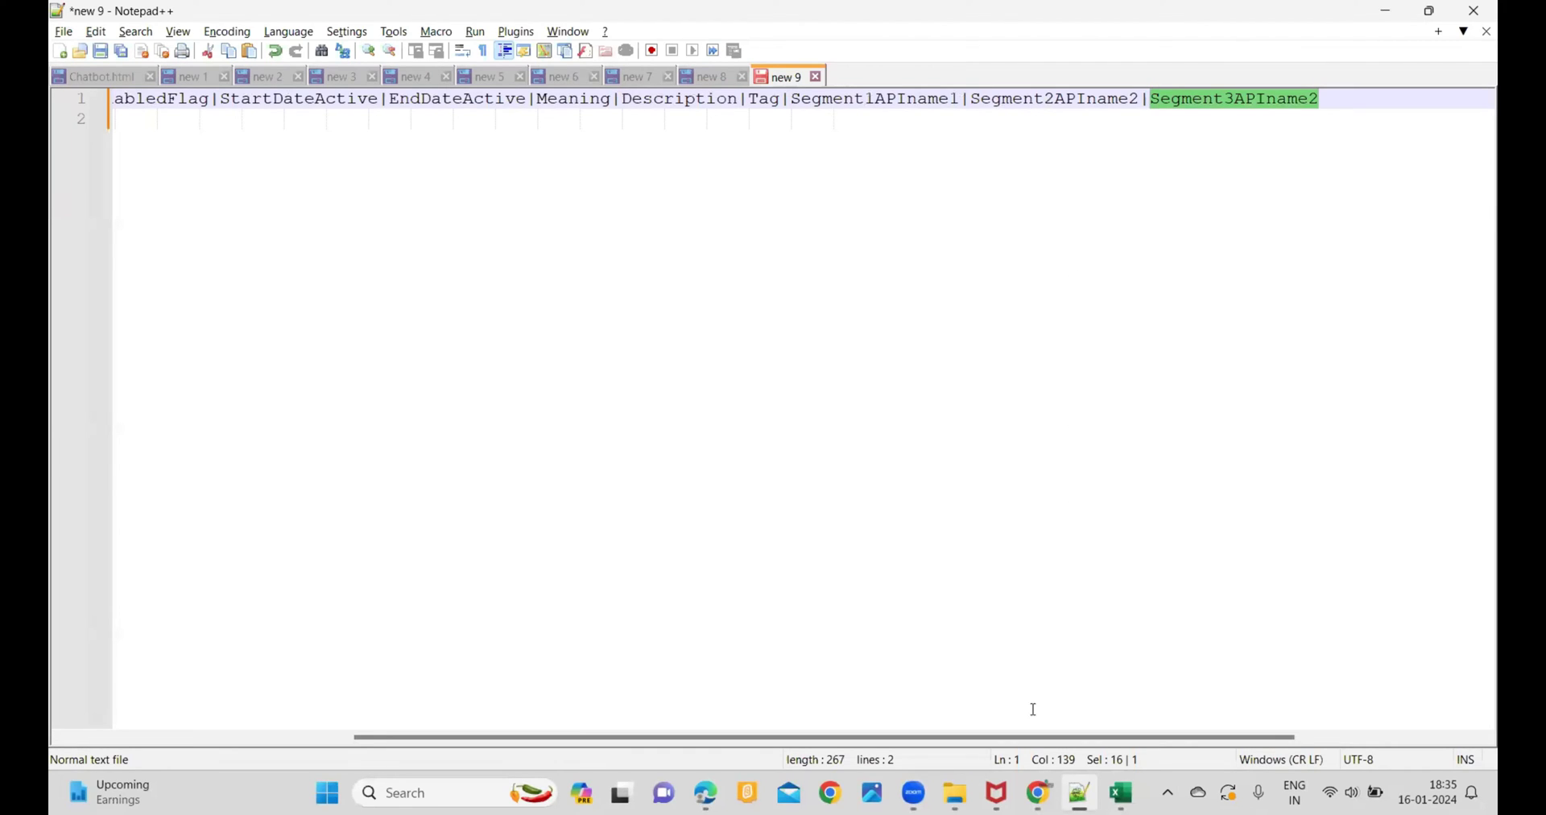
pyautogui.moveTo(1031, 735); pyautogui.dragTo(628, 741)
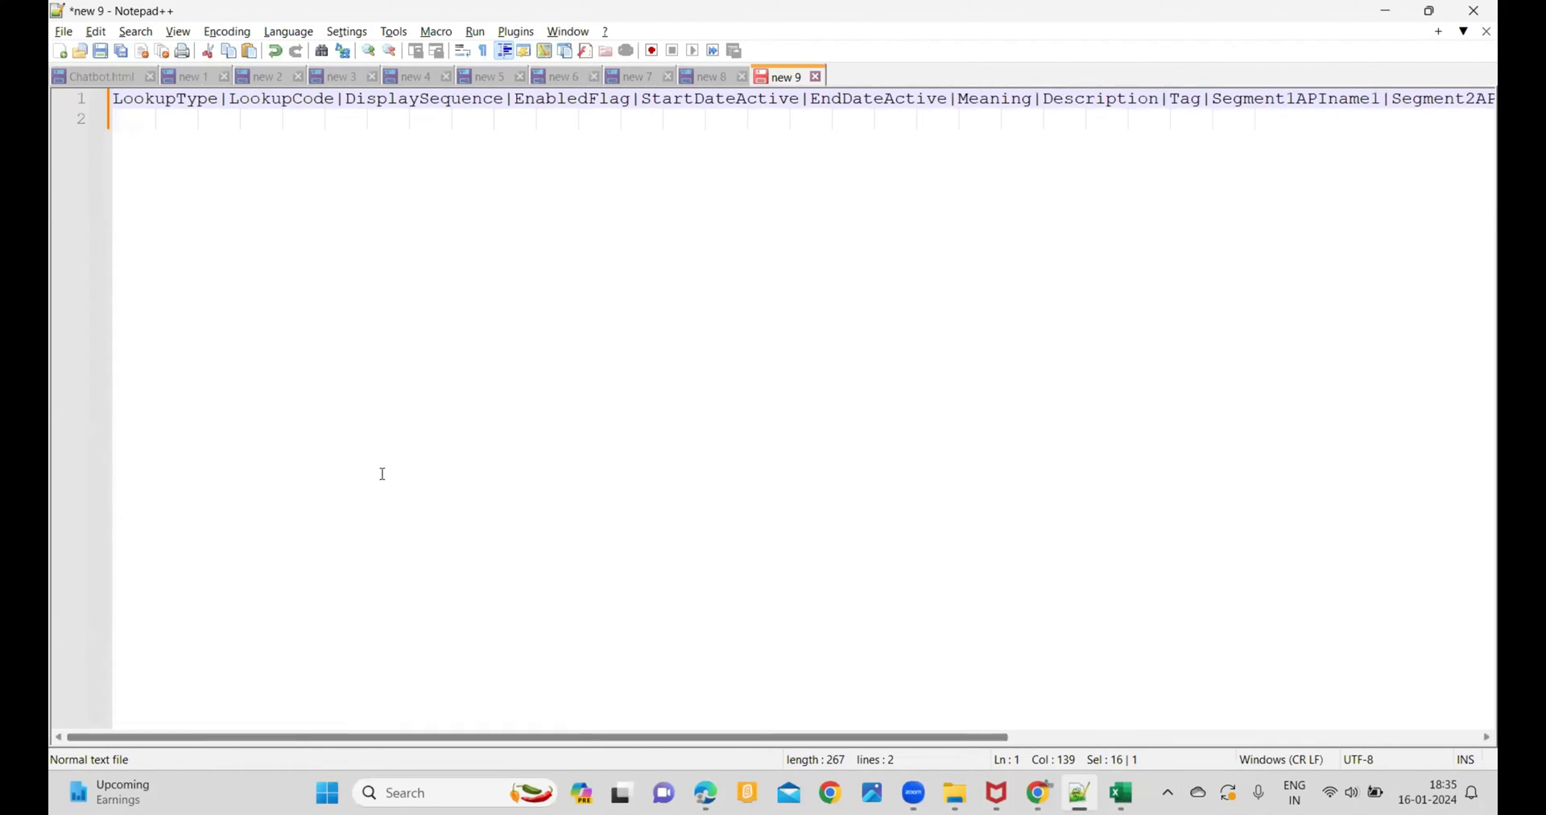
# Step: Copy the LookupType heading from the header line into cell A1 of Book1 in Excel and widen column A to fit
pyautogui.moveTo(114, 100); pyautogui.dragTo(218, 100)
pyautogui.hotkey('ctrl', 'c')
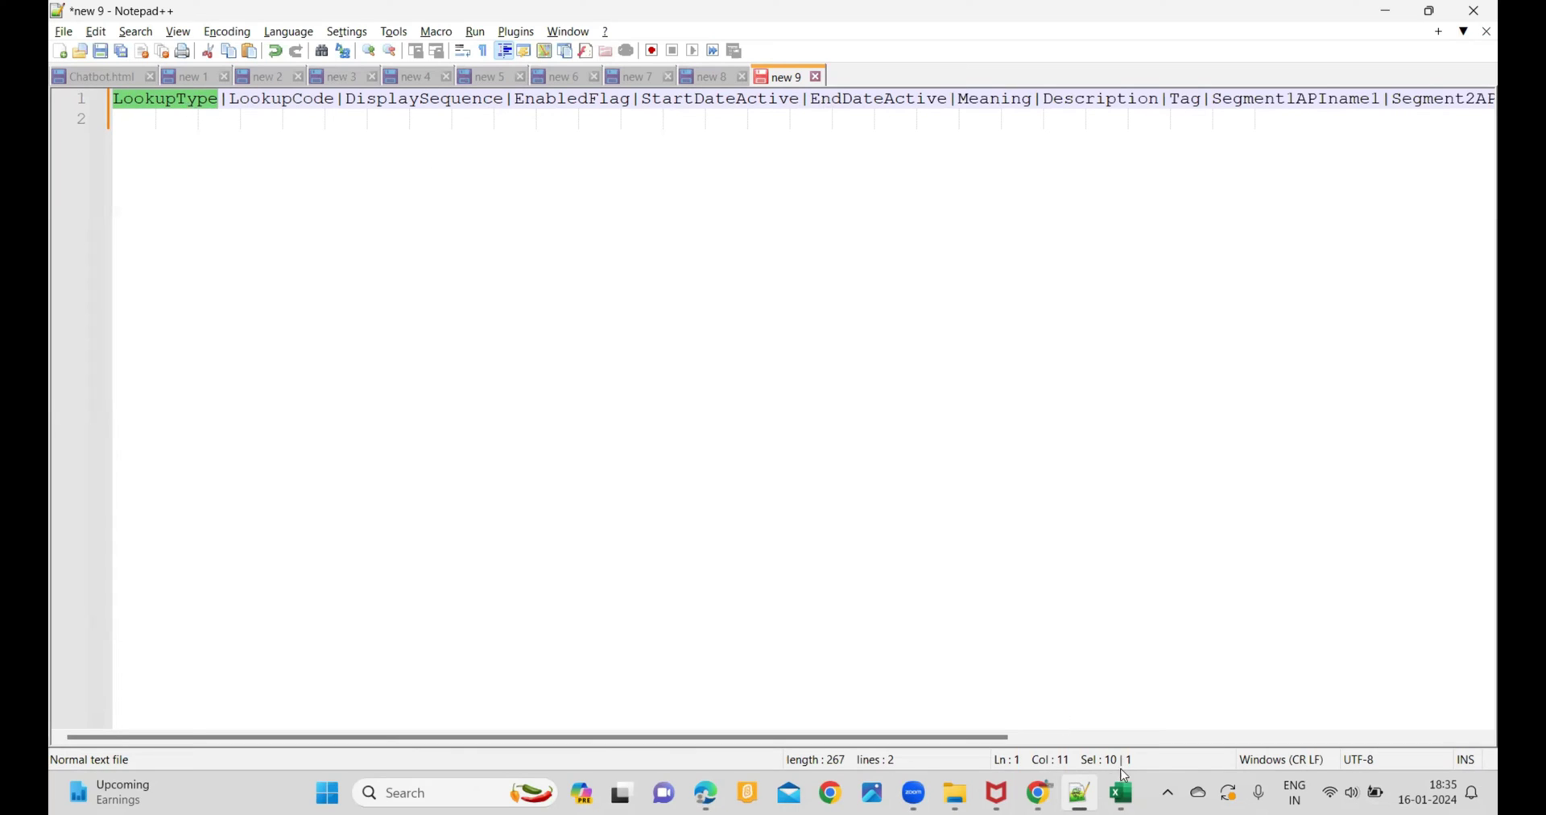
pyautogui.moveTo(1123, 789)
pyautogui.click(1111, 693)
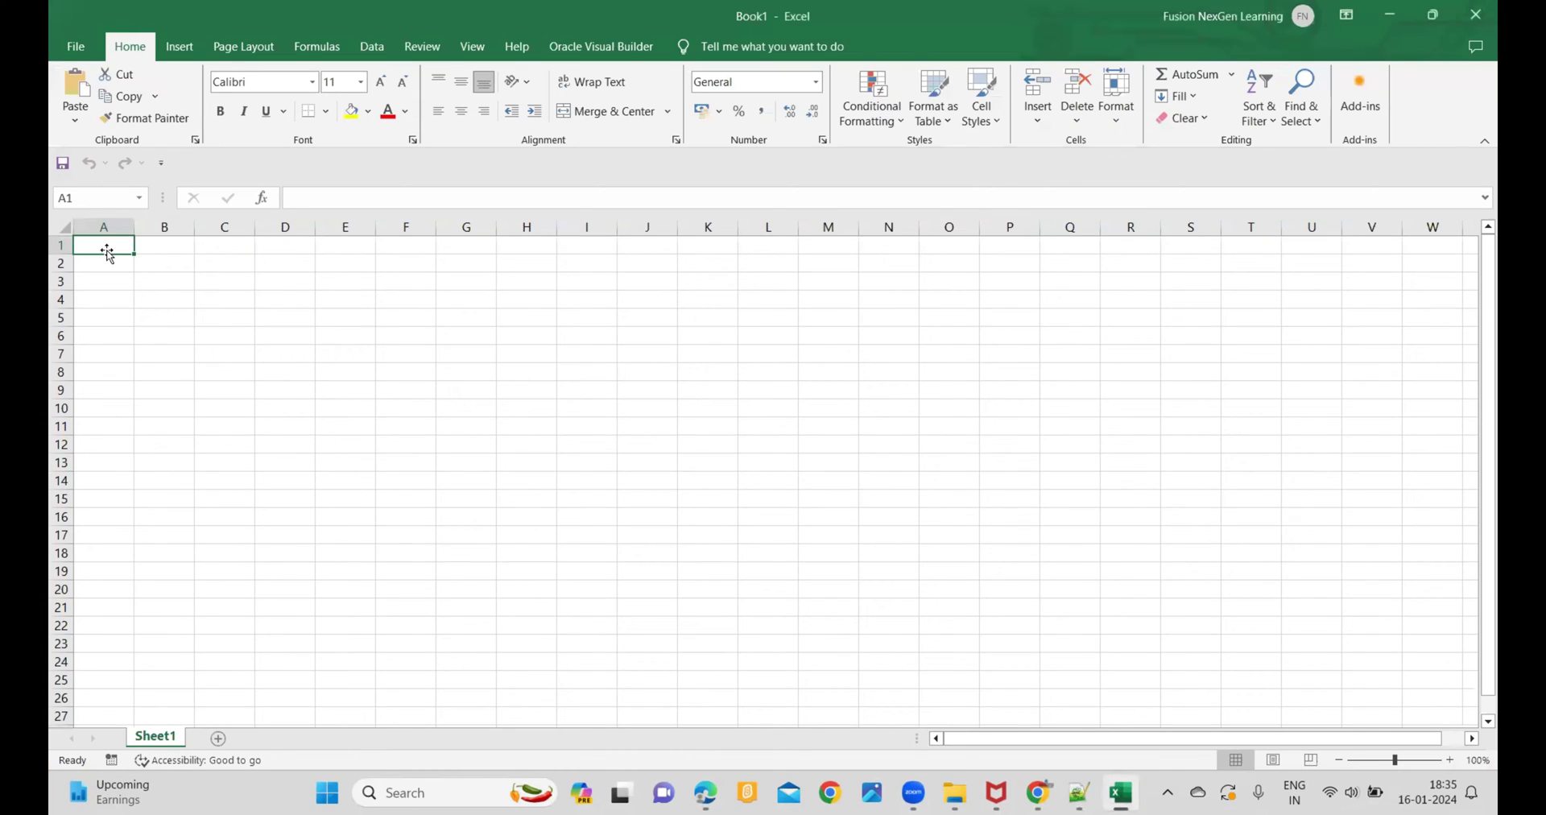
pyautogui.hotkey('ctrl', 'v')
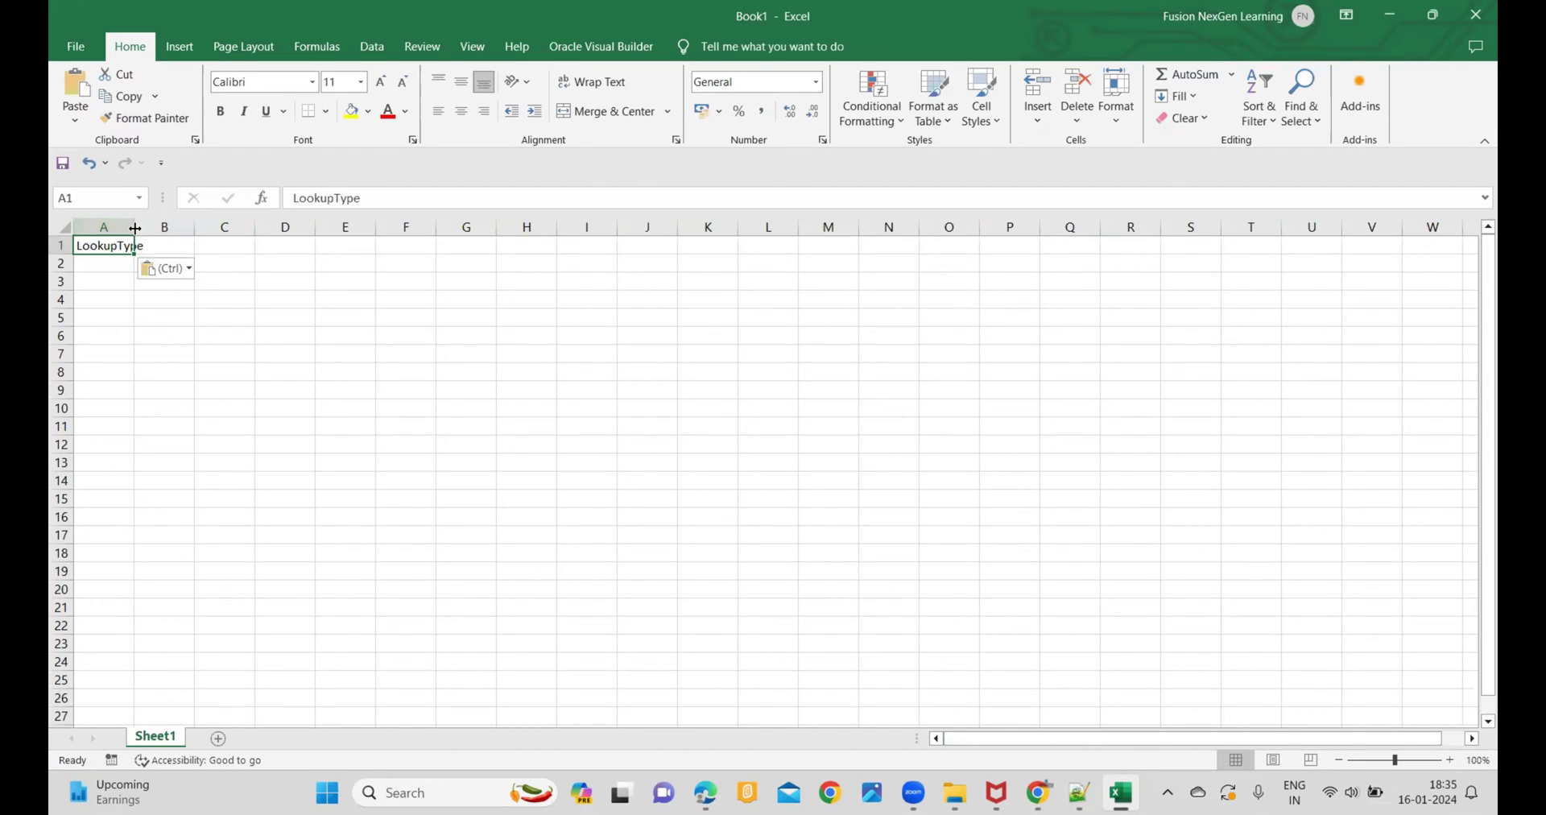
pyautogui.moveTo(135, 228); pyautogui.dragTo(145, 232)
# Step: Copy the LookupCode heading from the Notepad++ header line into cell B1 of the Excel sheet
pyautogui.click(173, 245)
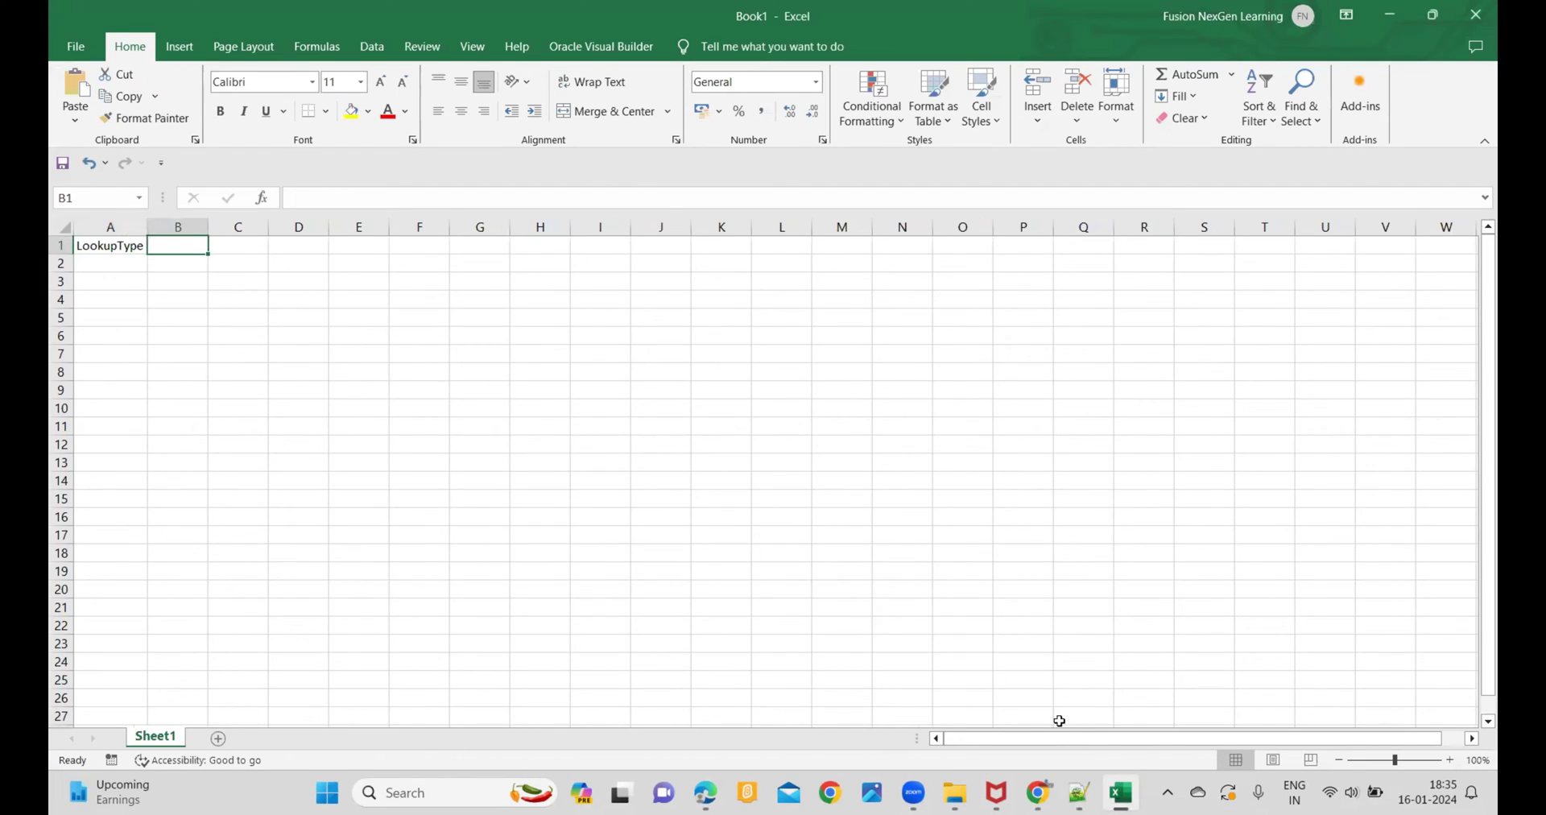
pyautogui.moveTo(1082, 792)
pyautogui.click(1070, 704)
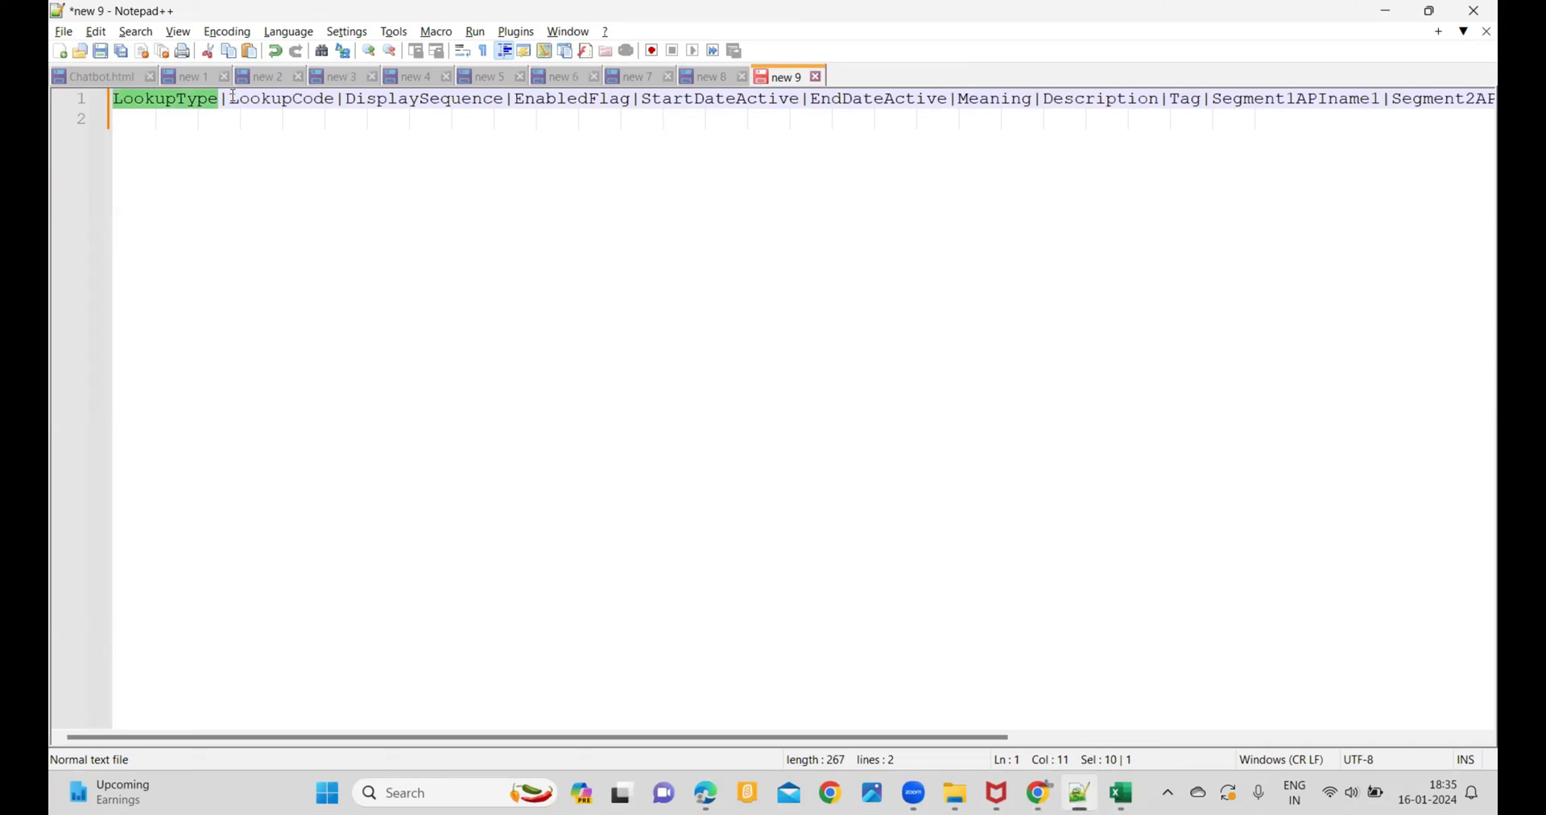
pyautogui.moveTo(230, 98); pyautogui.dragTo(335, 101)
pyautogui.hotkey('ctrl', 'c')
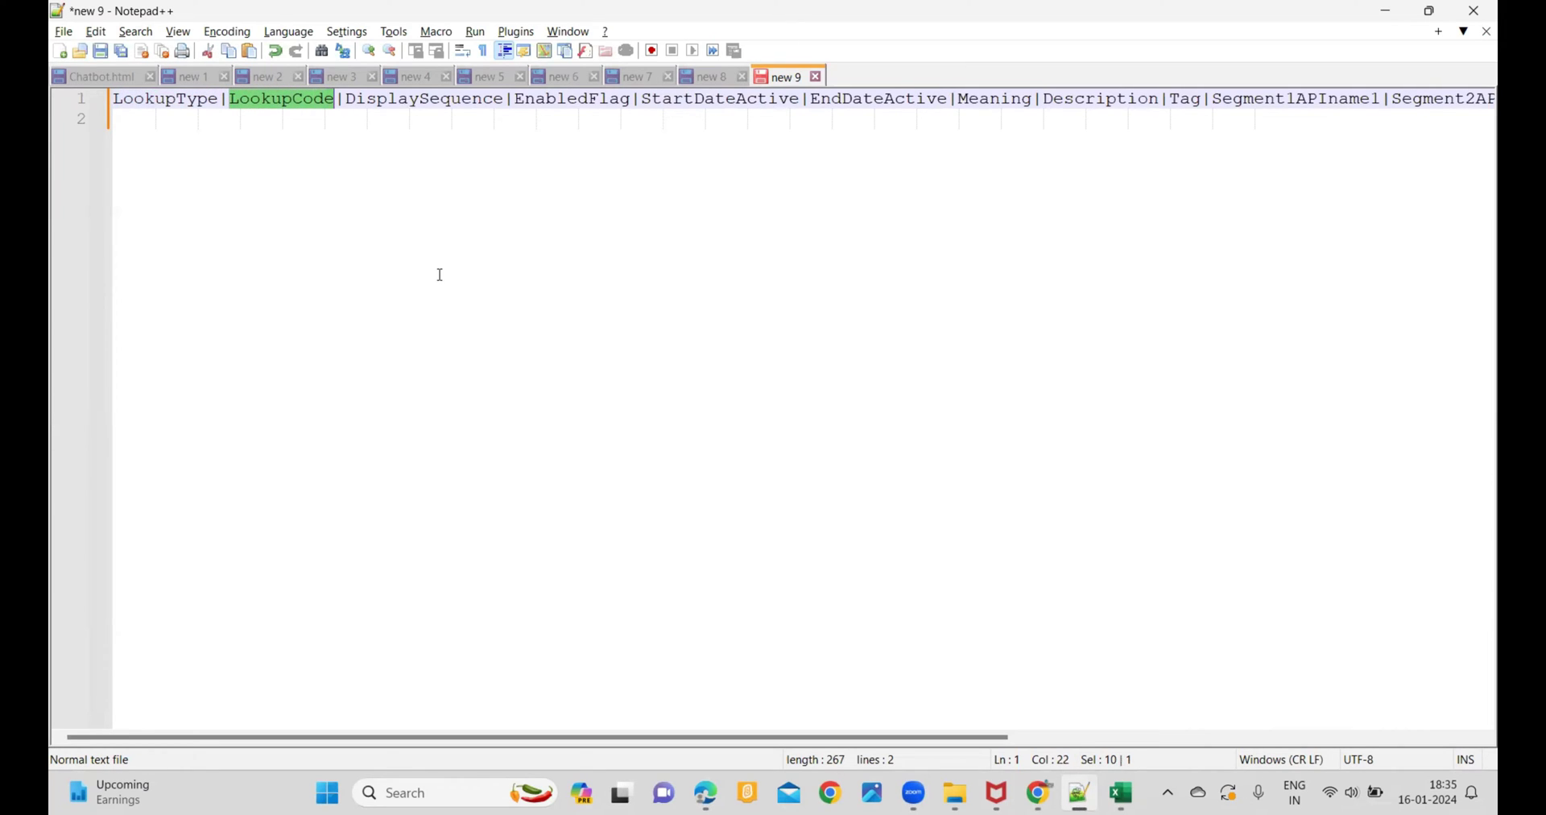
pyautogui.moveTo(1117, 790)
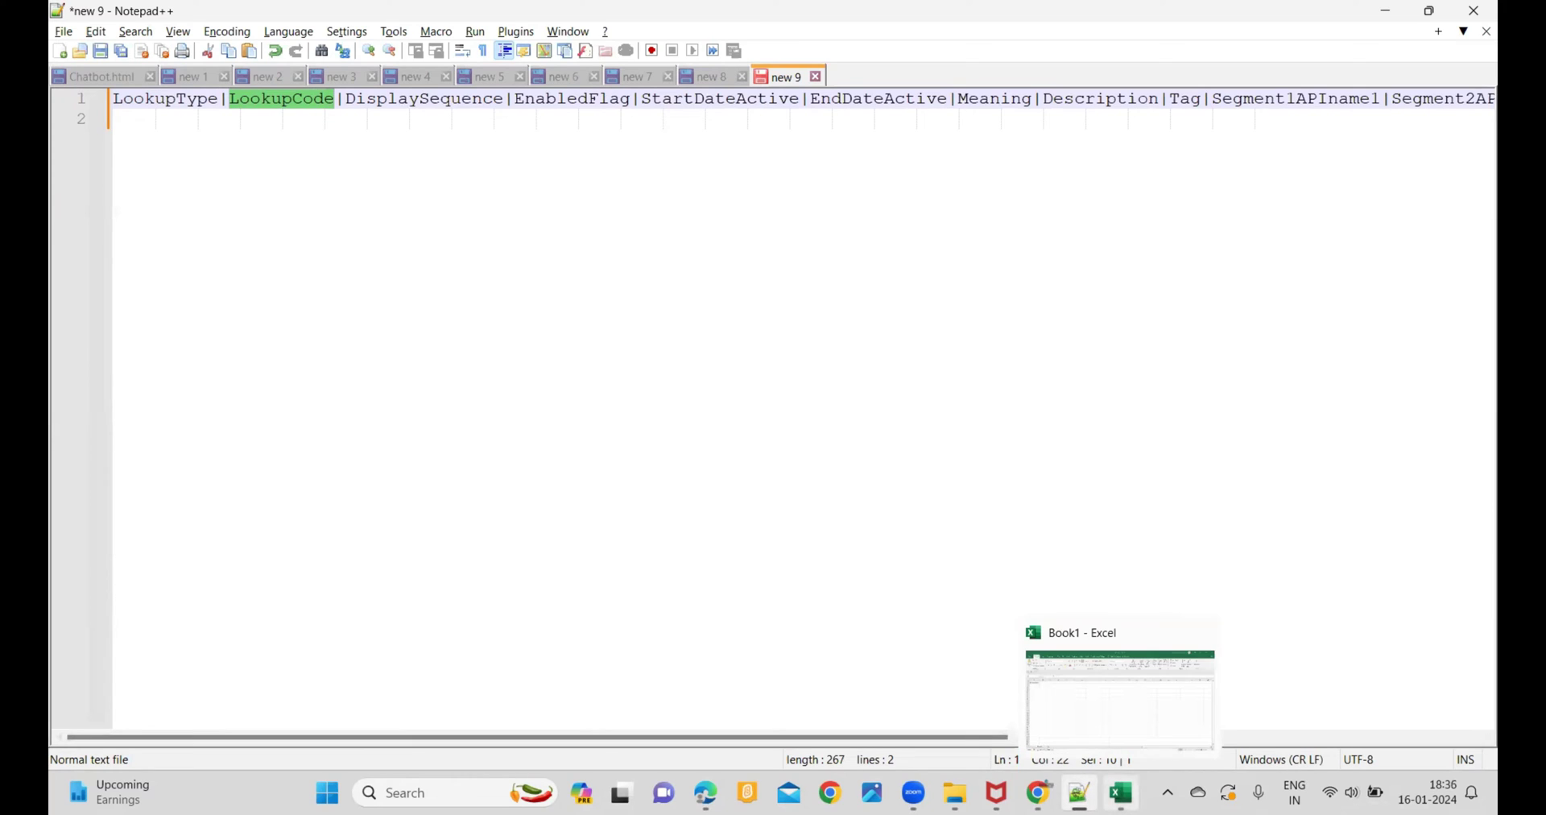
pyautogui.click(1104, 683)
pyautogui.hotkey('ctrl', 'v')
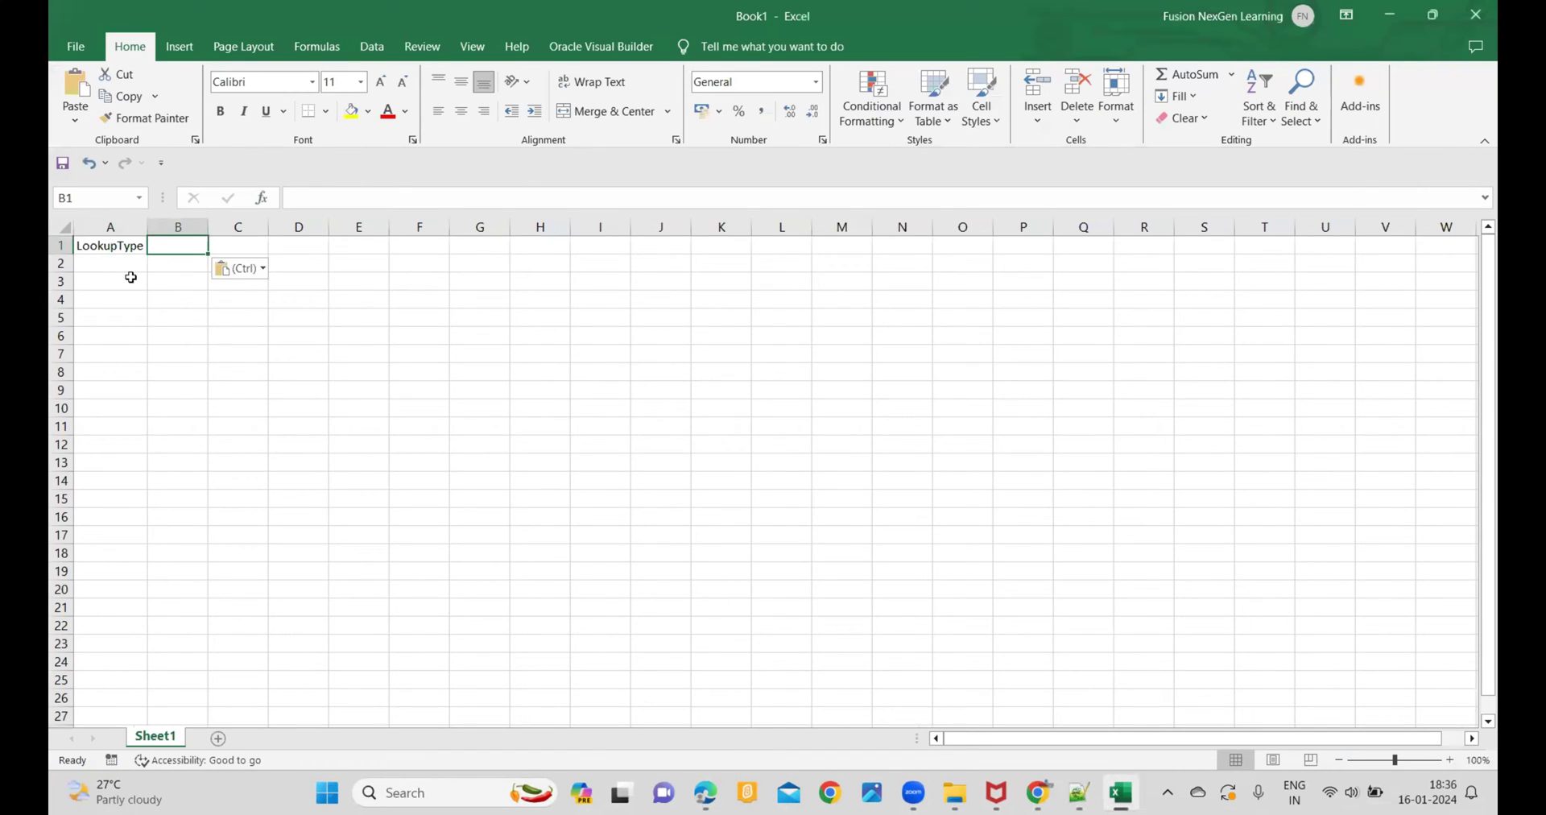
# Step: Copy the DisplaySequence heading from Notepad++ into cell C1 in Excel and fit columns B and C to their text
pyautogui.hotkey('alt', 'Tab')
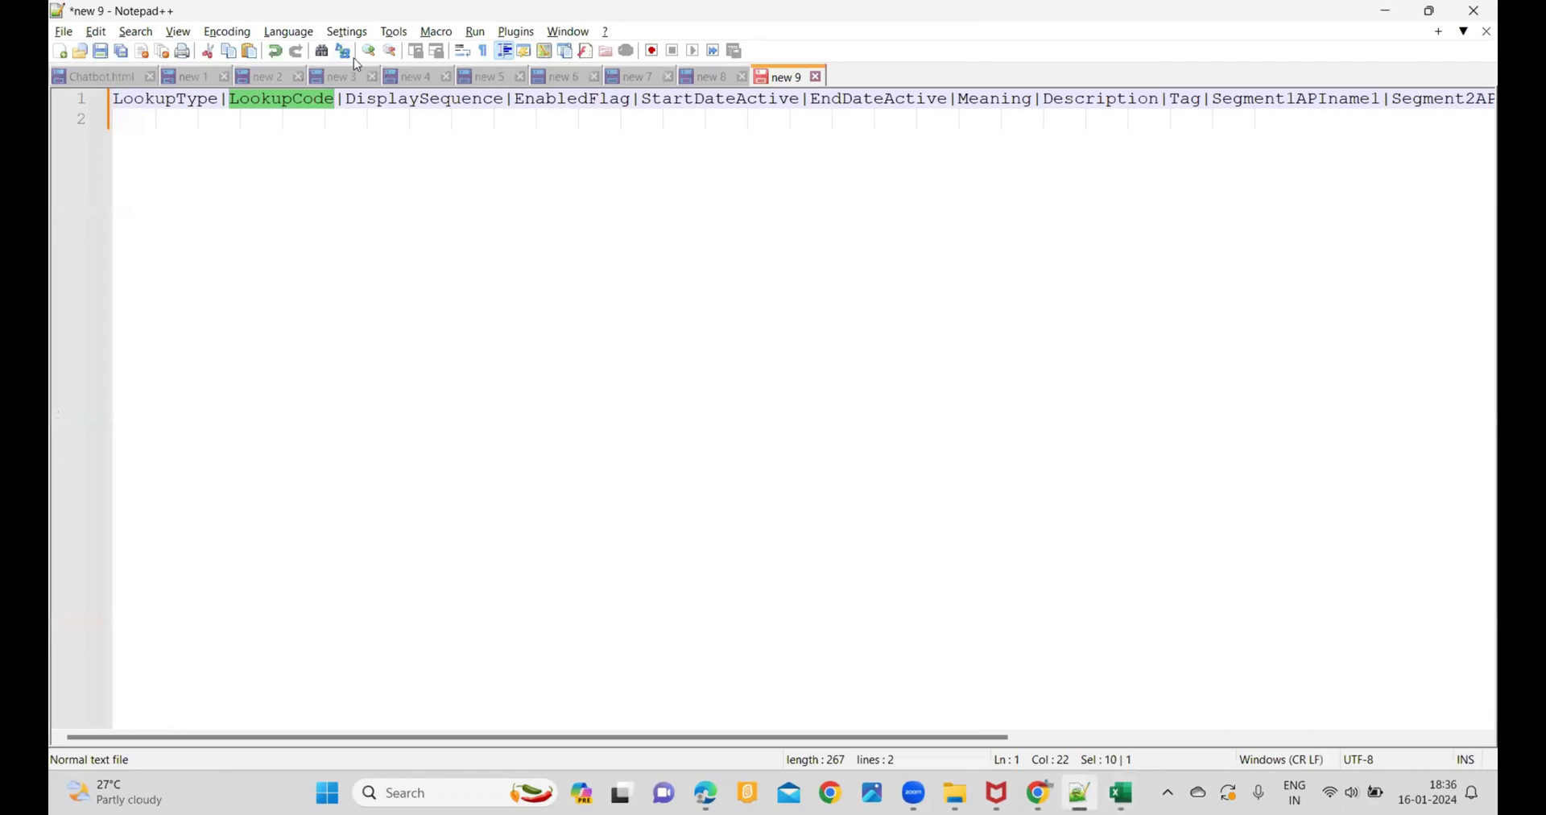
pyautogui.moveTo(350, 98); pyautogui.dragTo(502, 102)
pyautogui.hotkey('ctrl', 'c')
pyautogui.hotkey('alt', 'Tab')
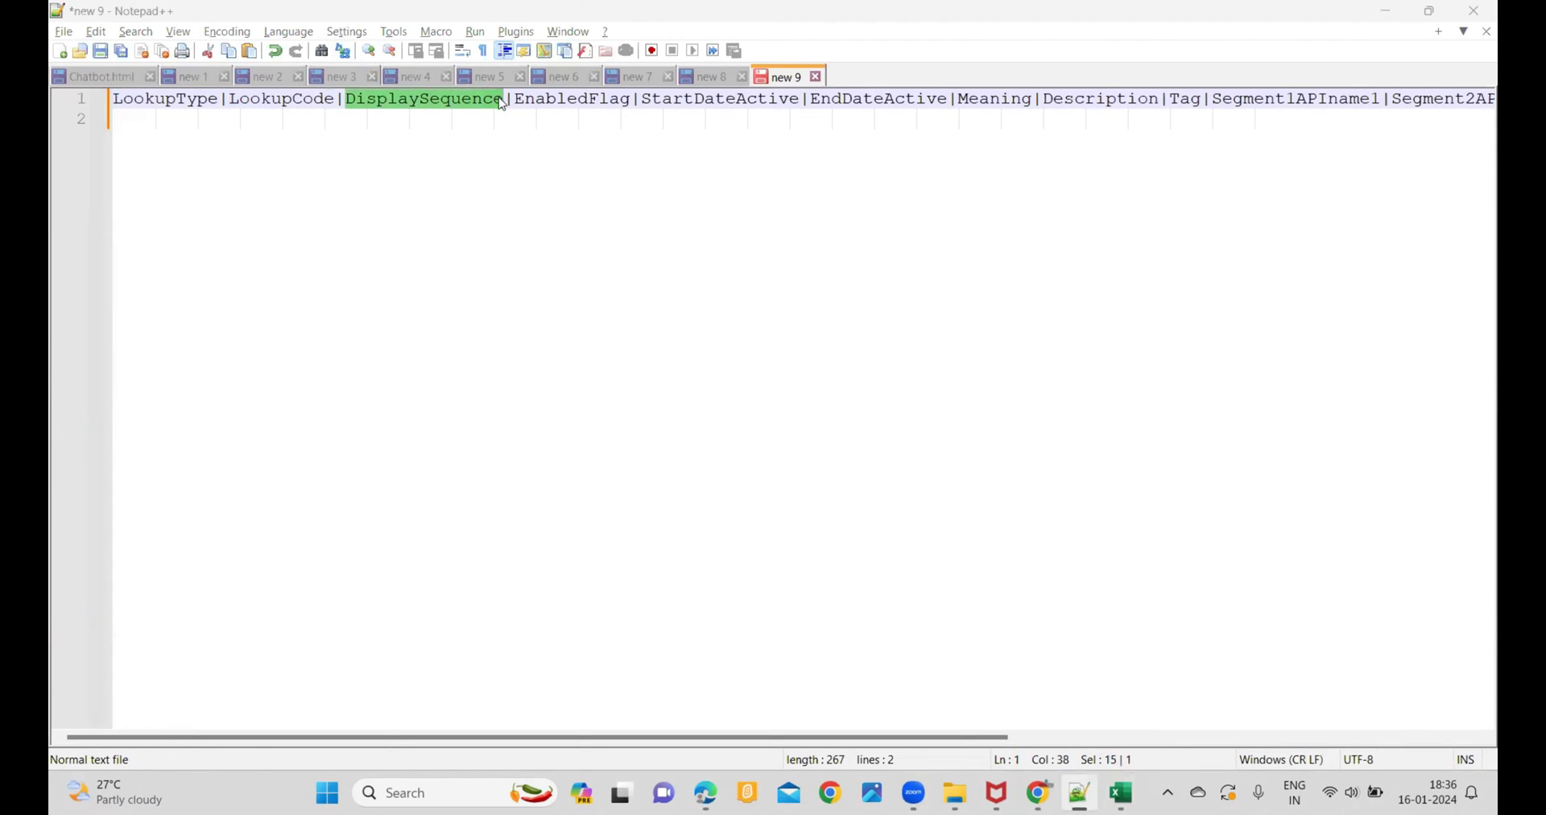
pyautogui.click(251, 248)
pyautogui.hotkey('ctrl', 'v')
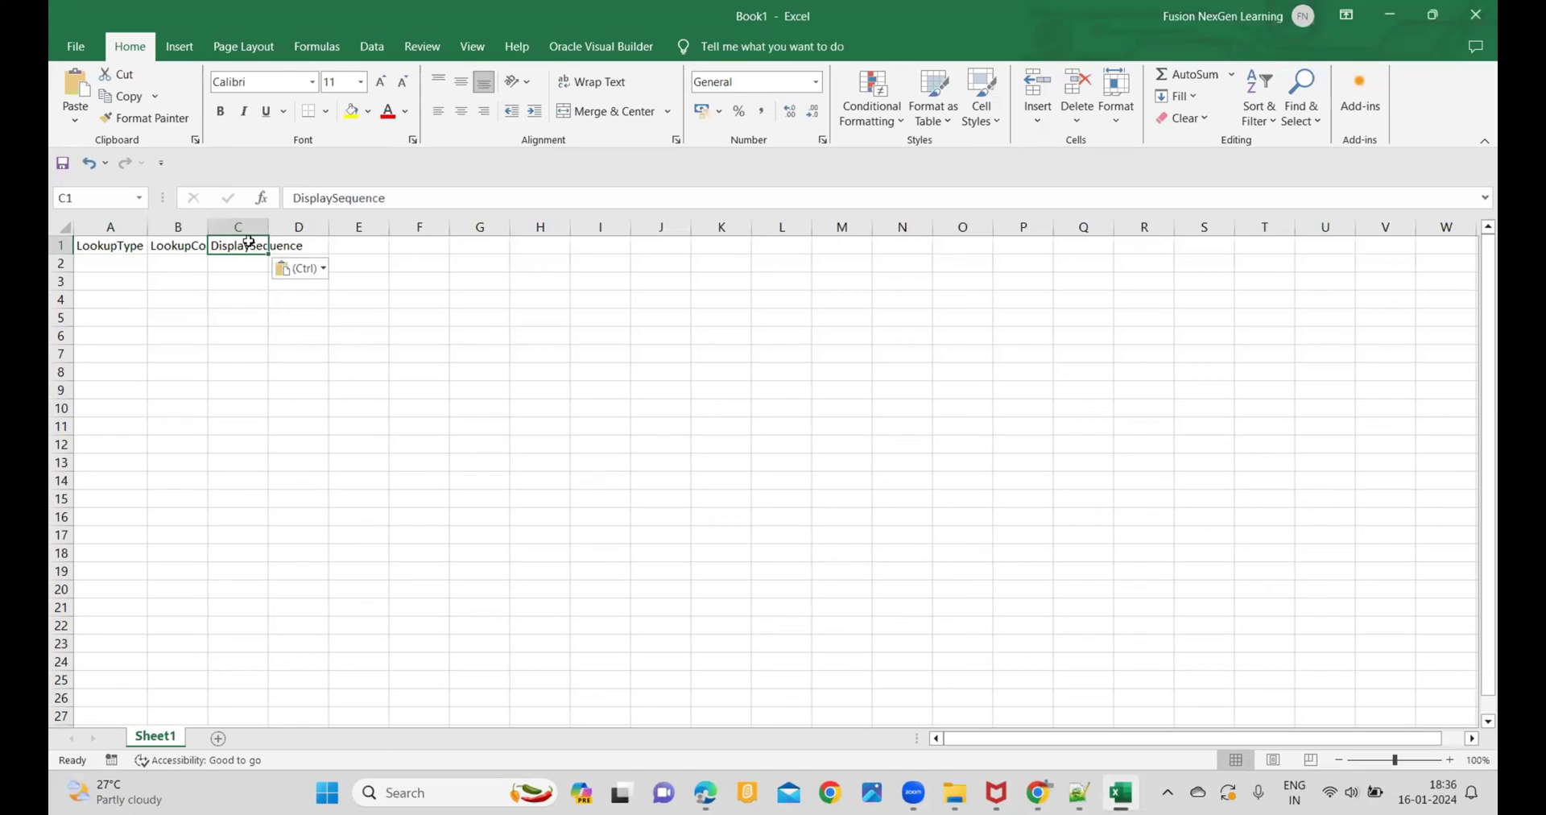
pyautogui.doubleClick(206, 225)
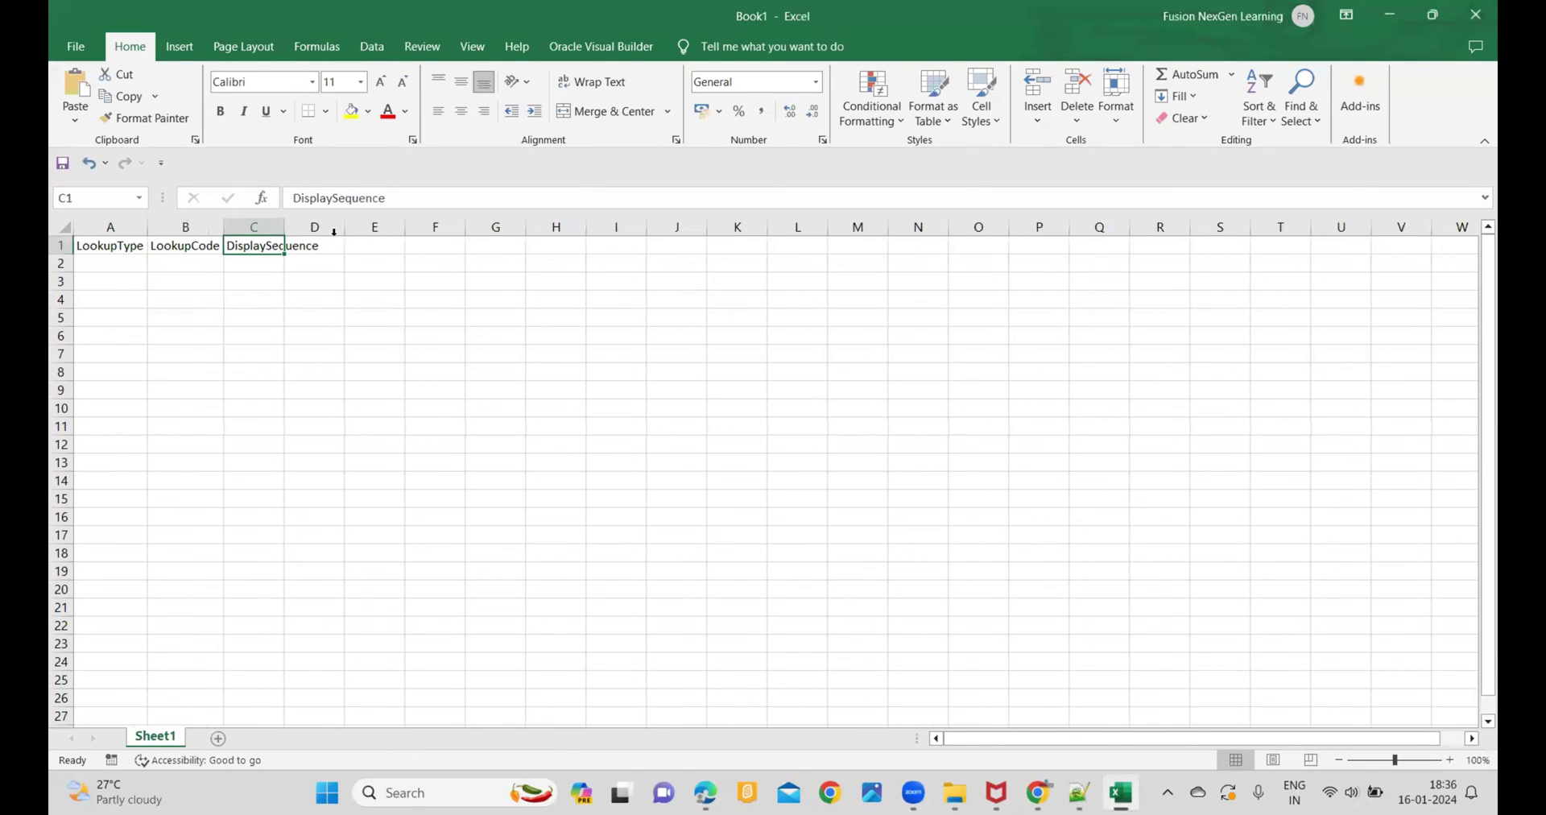
pyautogui.doubleClick(285, 226)
# Step: Copy the EnabledFlag heading from the Notepad++ header line into cell D1 of the Excel sheet
pyautogui.click(352, 248)
pyautogui.hotkey('alt', 'Tab')
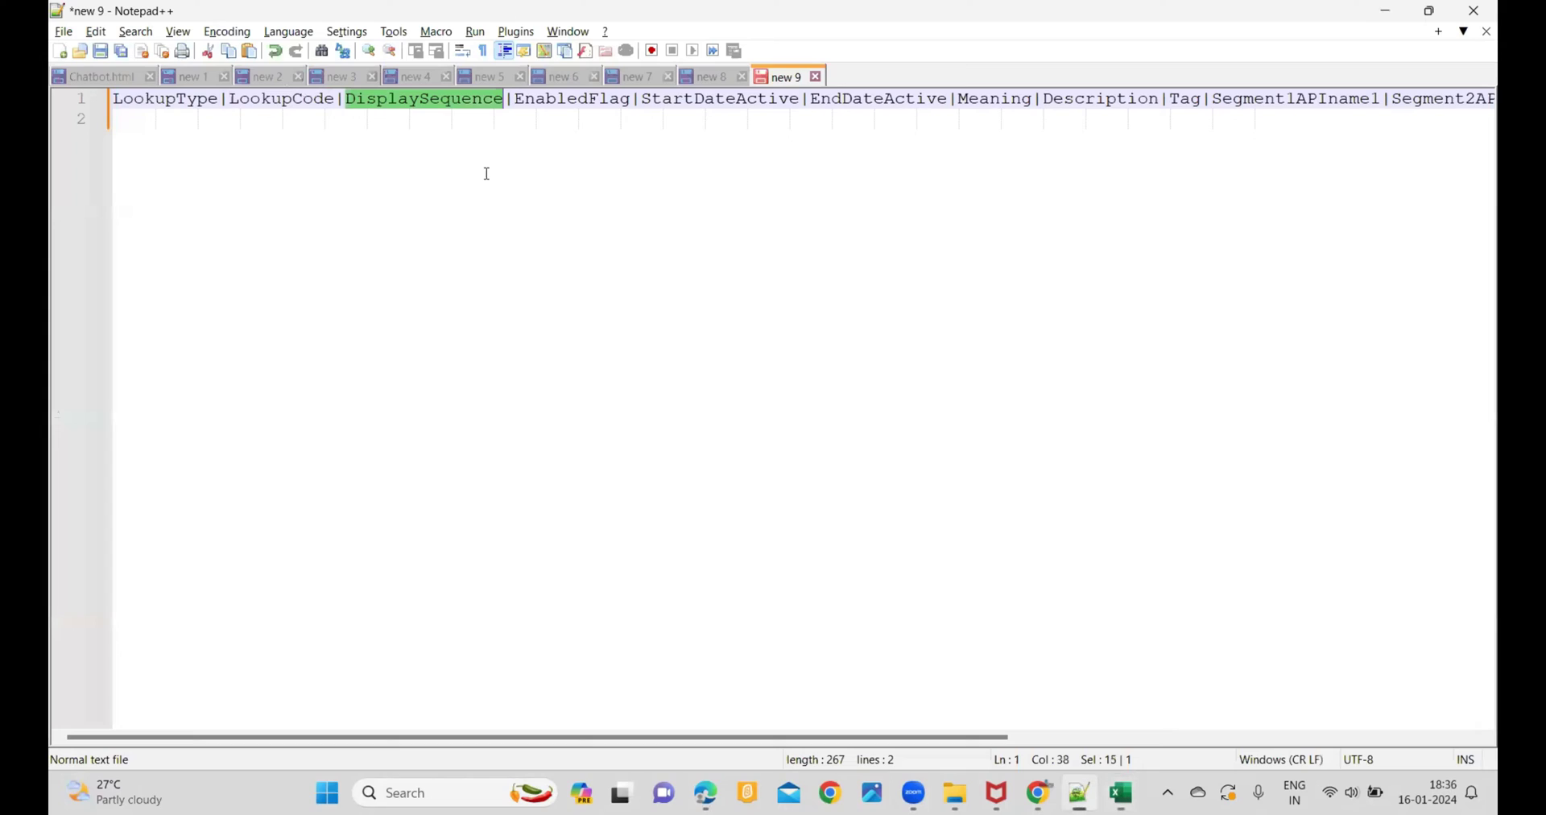
pyautogui.moveTo(516, 99); pyautogui.dragTo(635, 108)
pyautogui.hotkey('ctrl', 'c')
pyautogui.hotkey('alt', 'Tab')
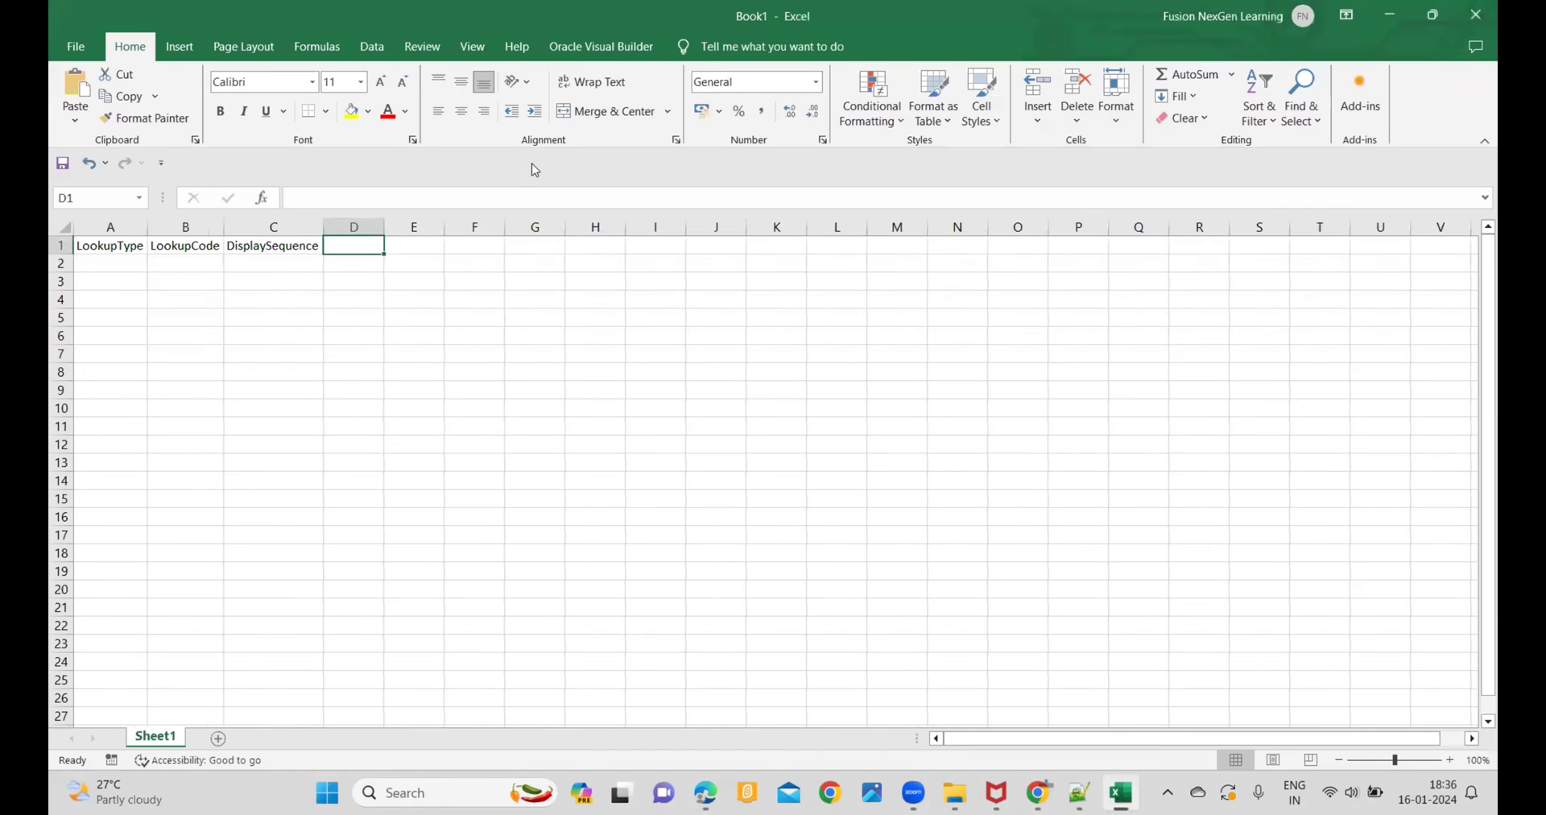
pyautogui.hotkey('ctrl', 'v')
# Step: Copy the StartDateActive heading from Notepad++ into cell E1 in Excel and fit columns D and E to their text
pyautogui.hotkey('alt', 'Tab')
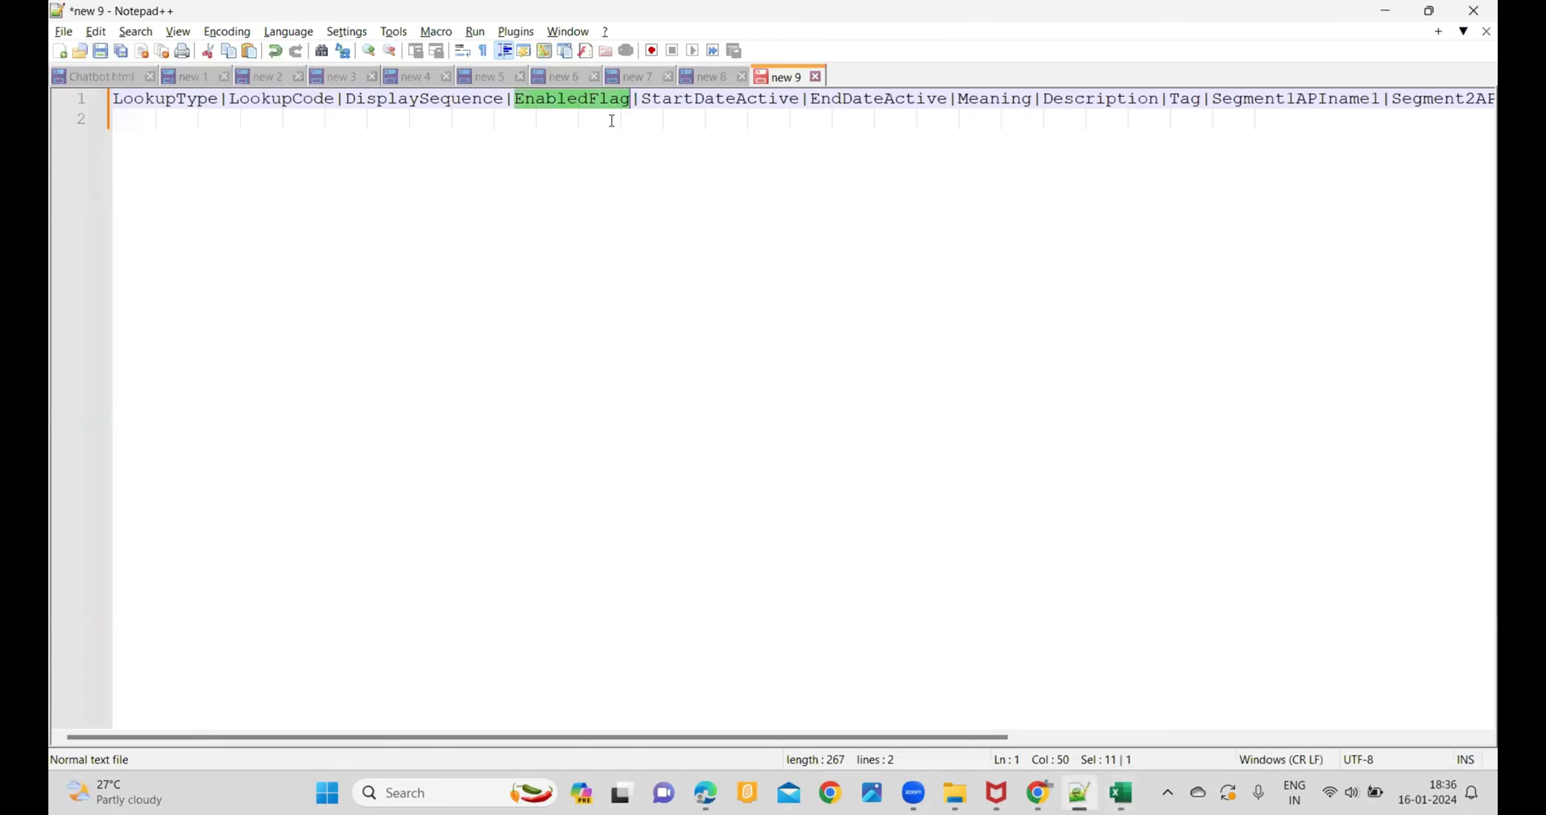
pyautogui.moveTo(647, 97); pyautogui.dragTo(797, 103)
pyautogui.hotkey('ctrl', 'c')
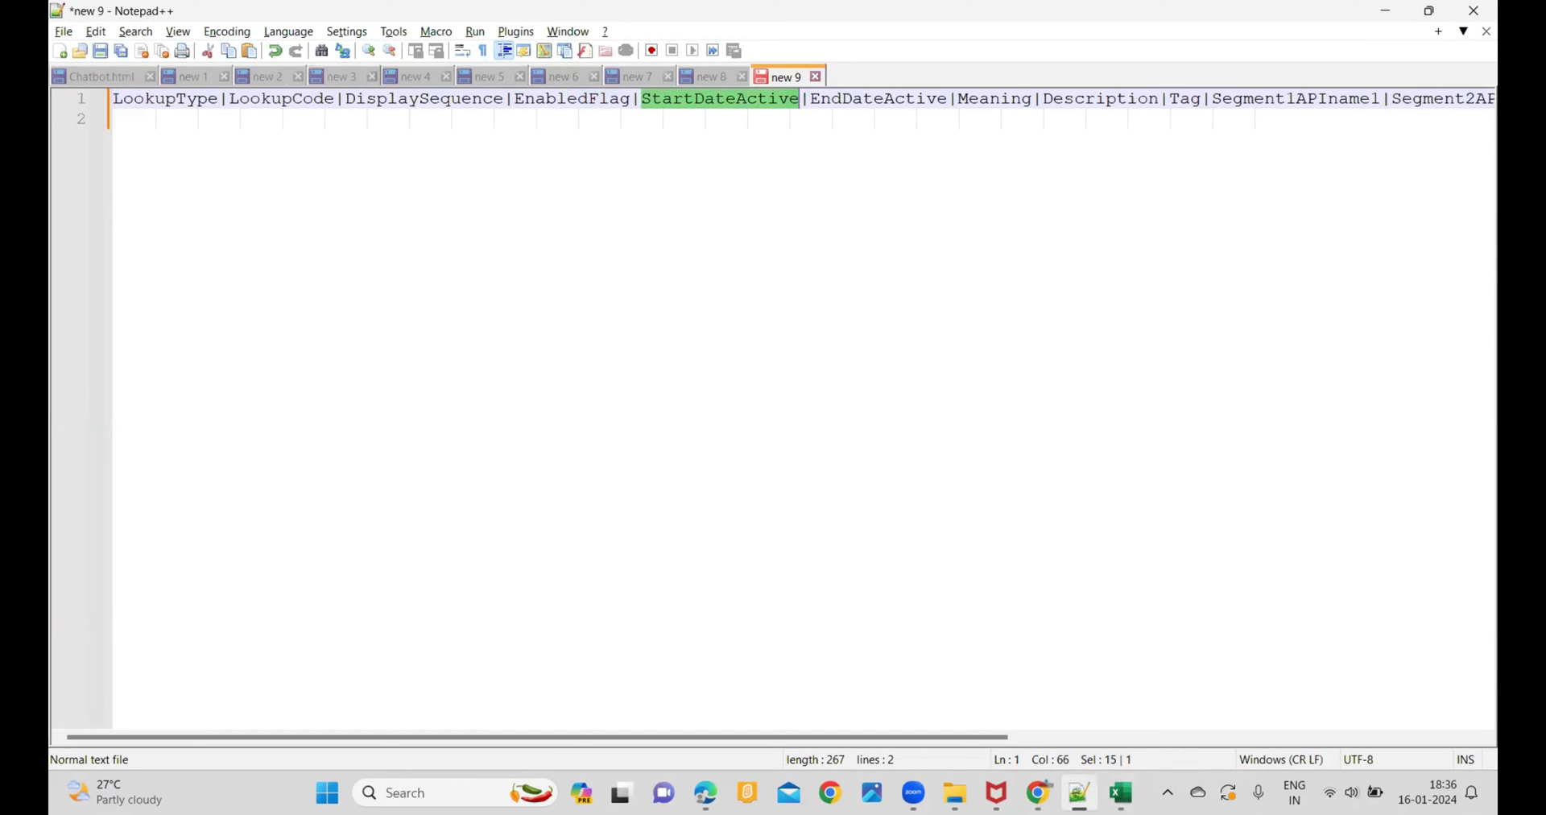
pyautogui.hotkey('alt', 'Tab')
pyautogui.click(410, 246)
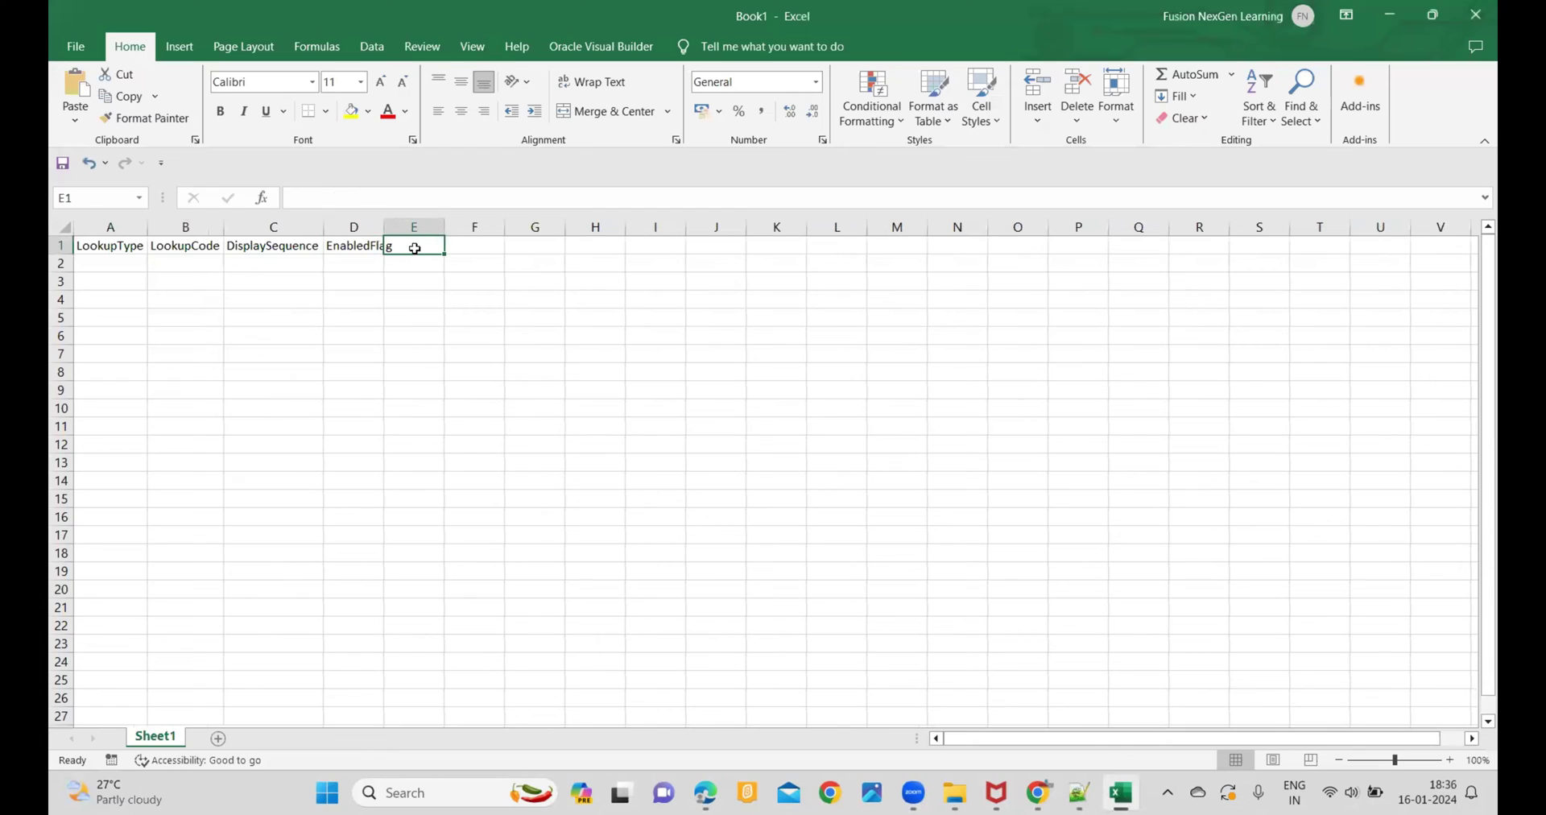
pyautogui.hotkey('ctrl', 'v')
pyautogui.doubleClick(448, 226)
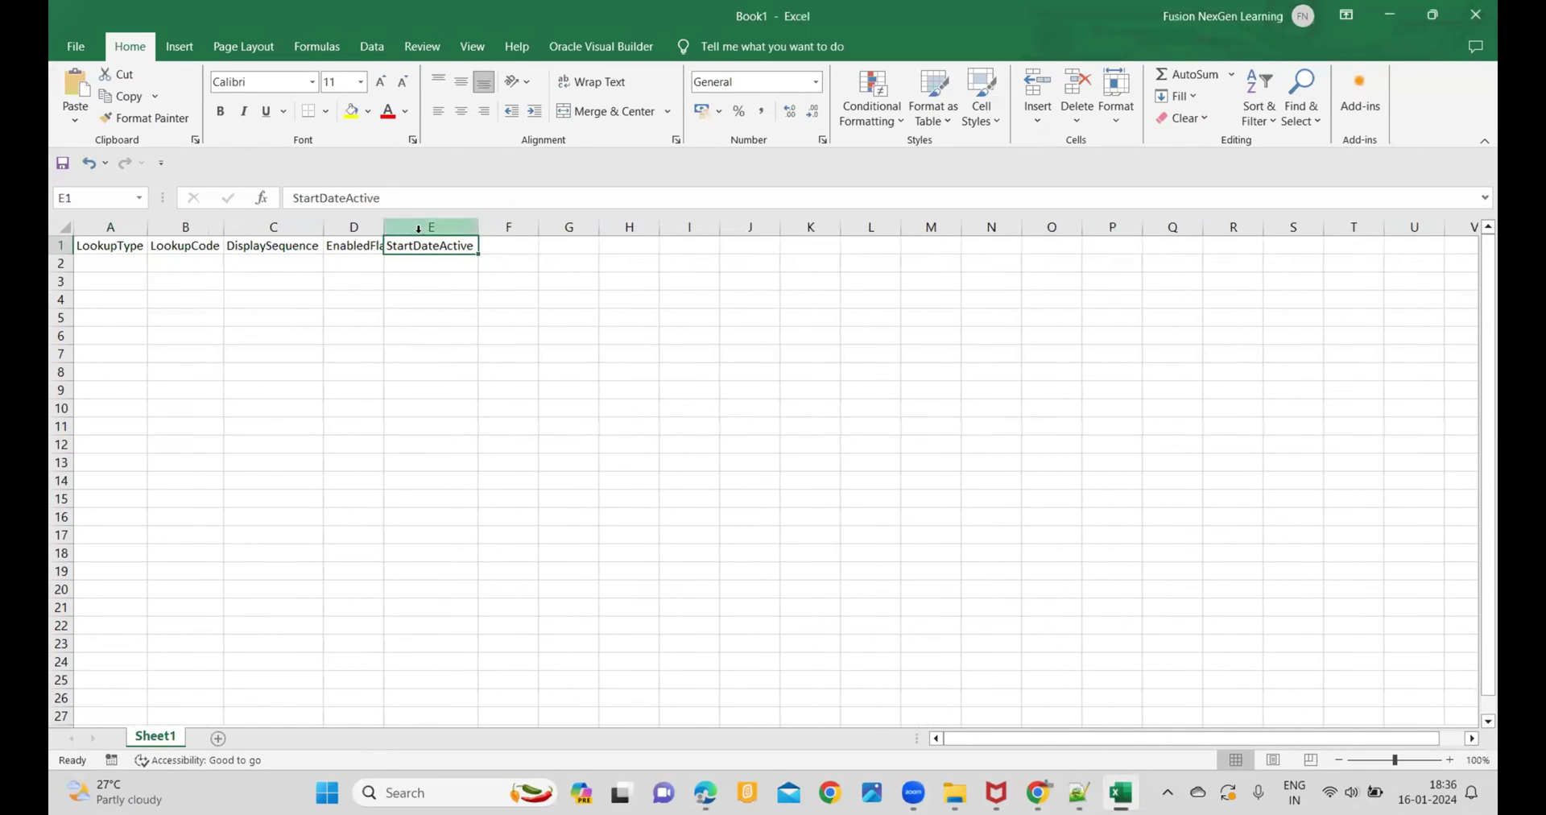
pyautogui.doubleClick(384, 222)
# Step: Copy the EndDateActive heading from the Notepad++ header line into cell F1 of the Excel sheet
pyautogui.hotkey('alt', 'Tab')
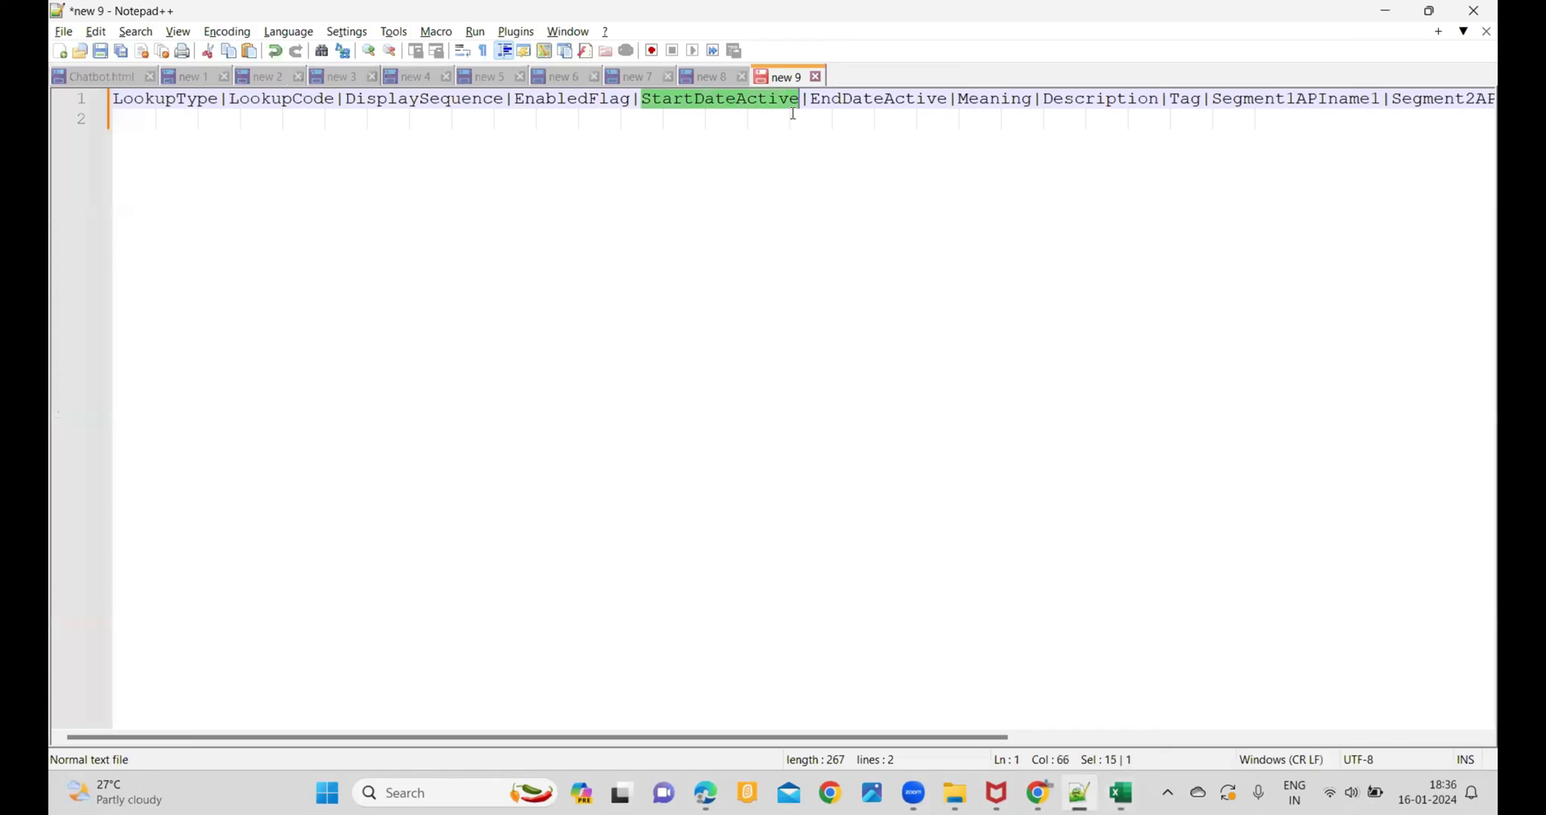
pyautogui.moveTo(813, 98); pyautogui.dragTo(949, 98)
pyautogui.hotkey('alt', 'Tab')
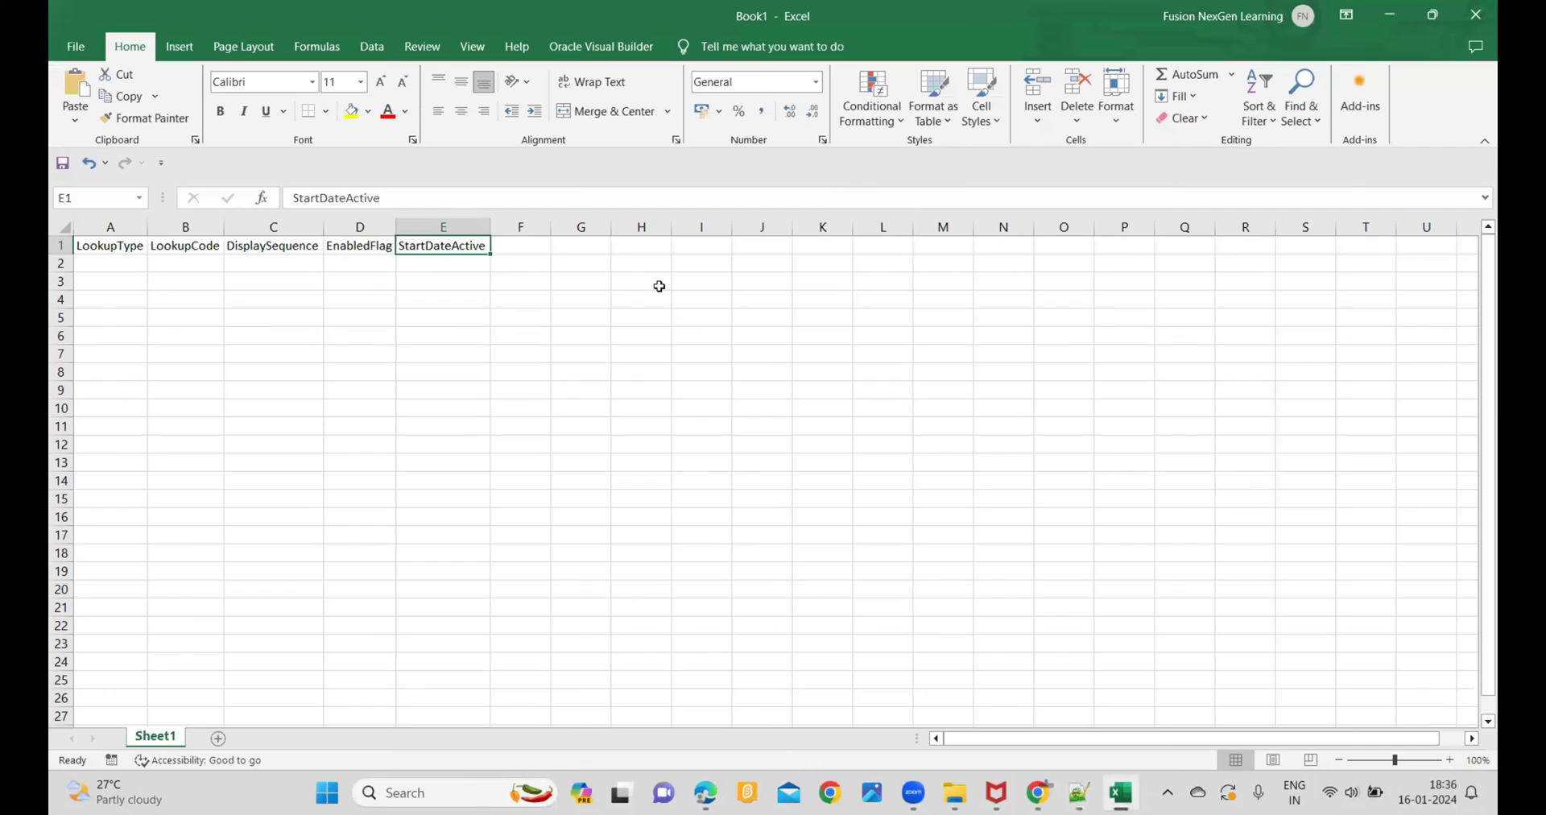
pyautogui.click(522, 244)
pyautogui.hotkey('ctrl', 'v')
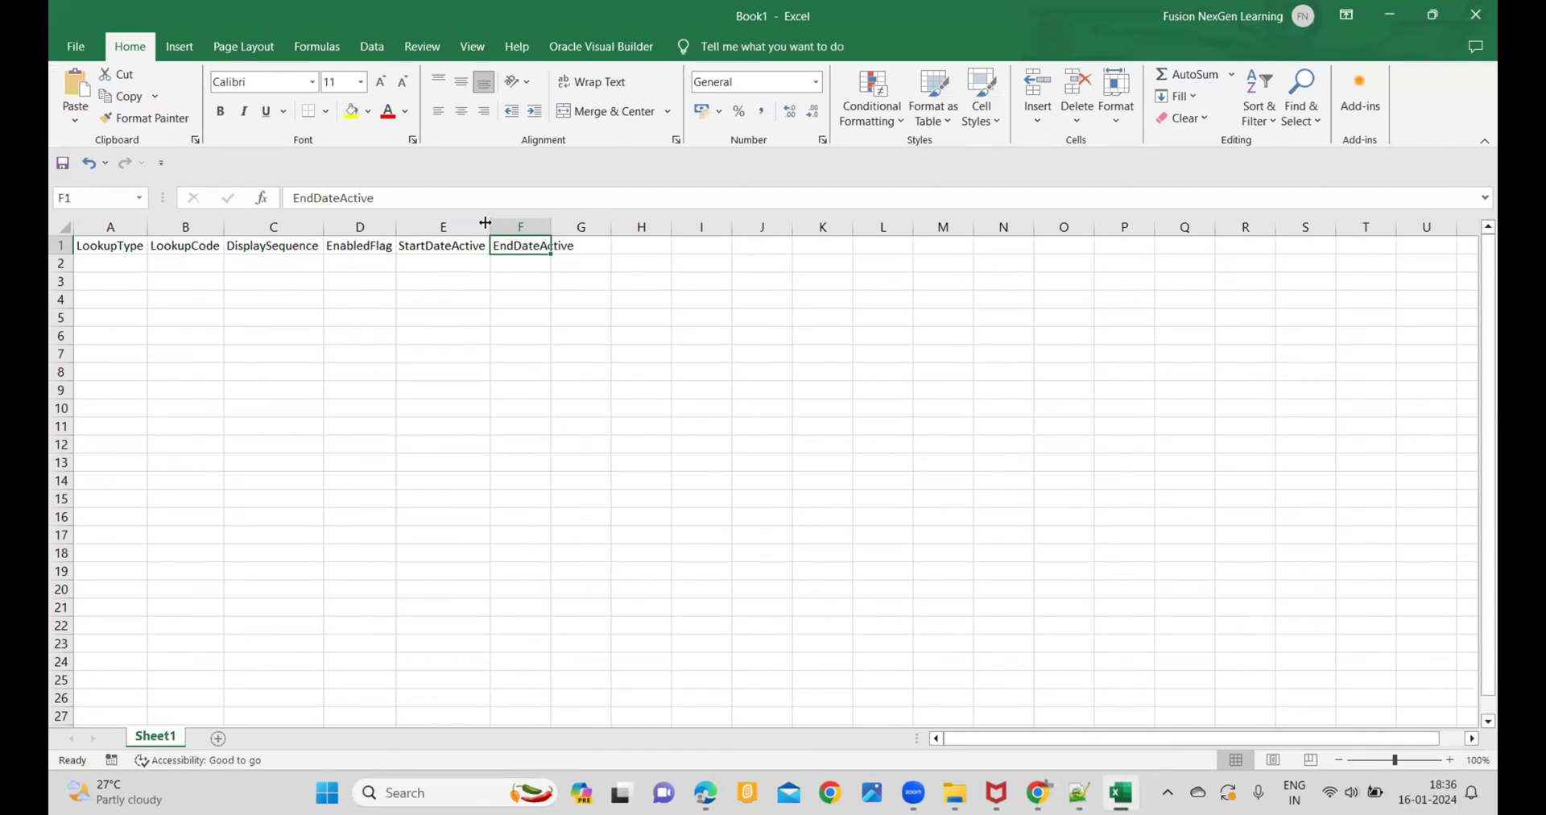
pyautogui.moveTo(491, 226); pyautogui.dragTo(491, 227)
# Step: Copy the Meaning heading from Notepad++ into cell G1 in Excel and fit columns F and G to their text
pyautogui.hotkey('alt', 'Tab')
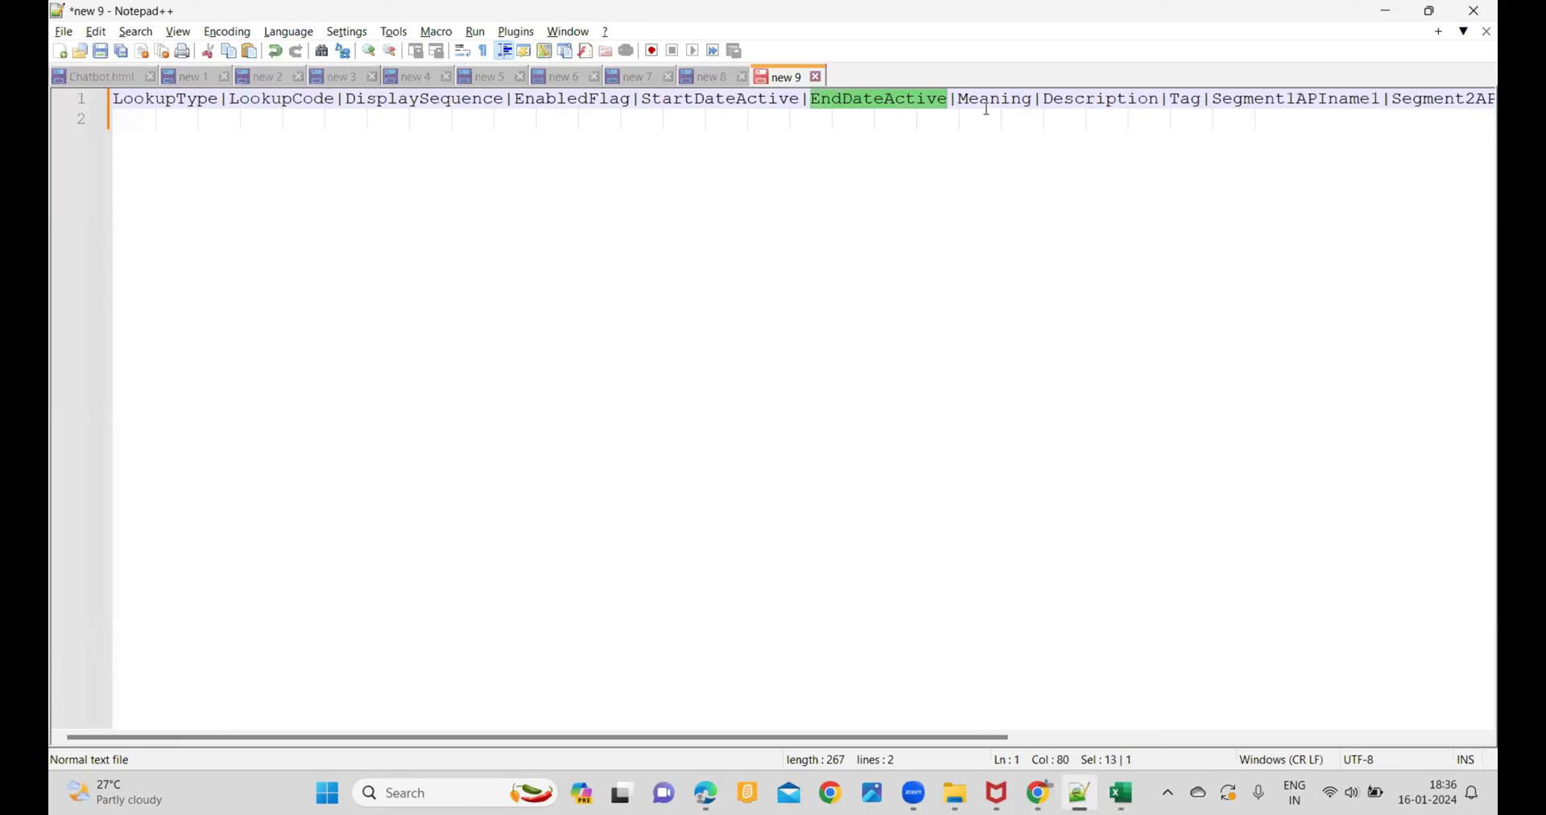
pyautogui.moveTo(959, 98); pyautogui.dragTo(1033, 98)
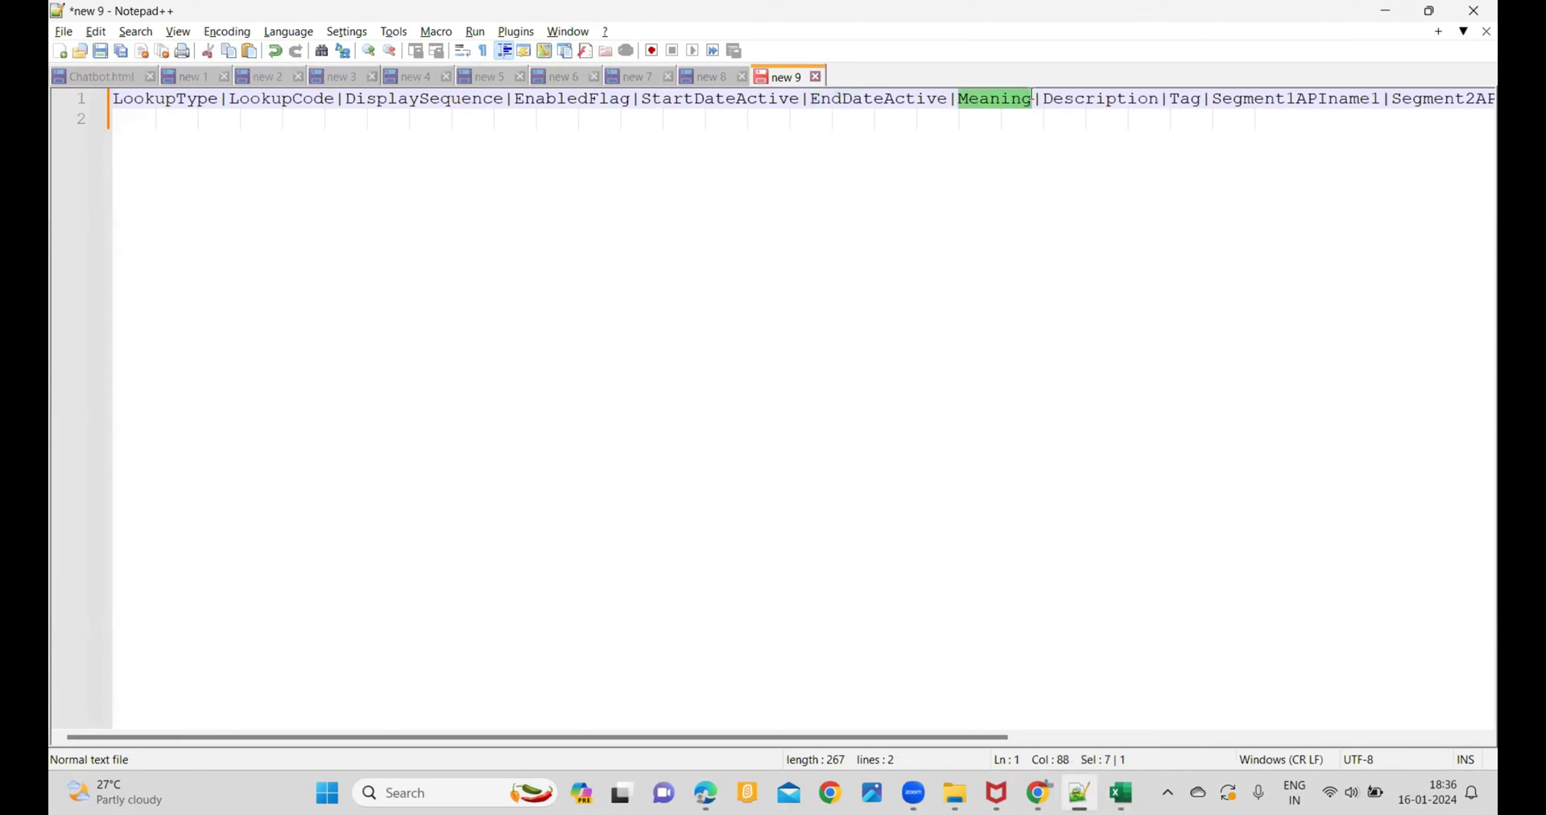
pyautogui.hotkey('ctrl', 'c')
pyautogui.hotkey('alt', 'Tab')
pyautogui.click(588, 247)
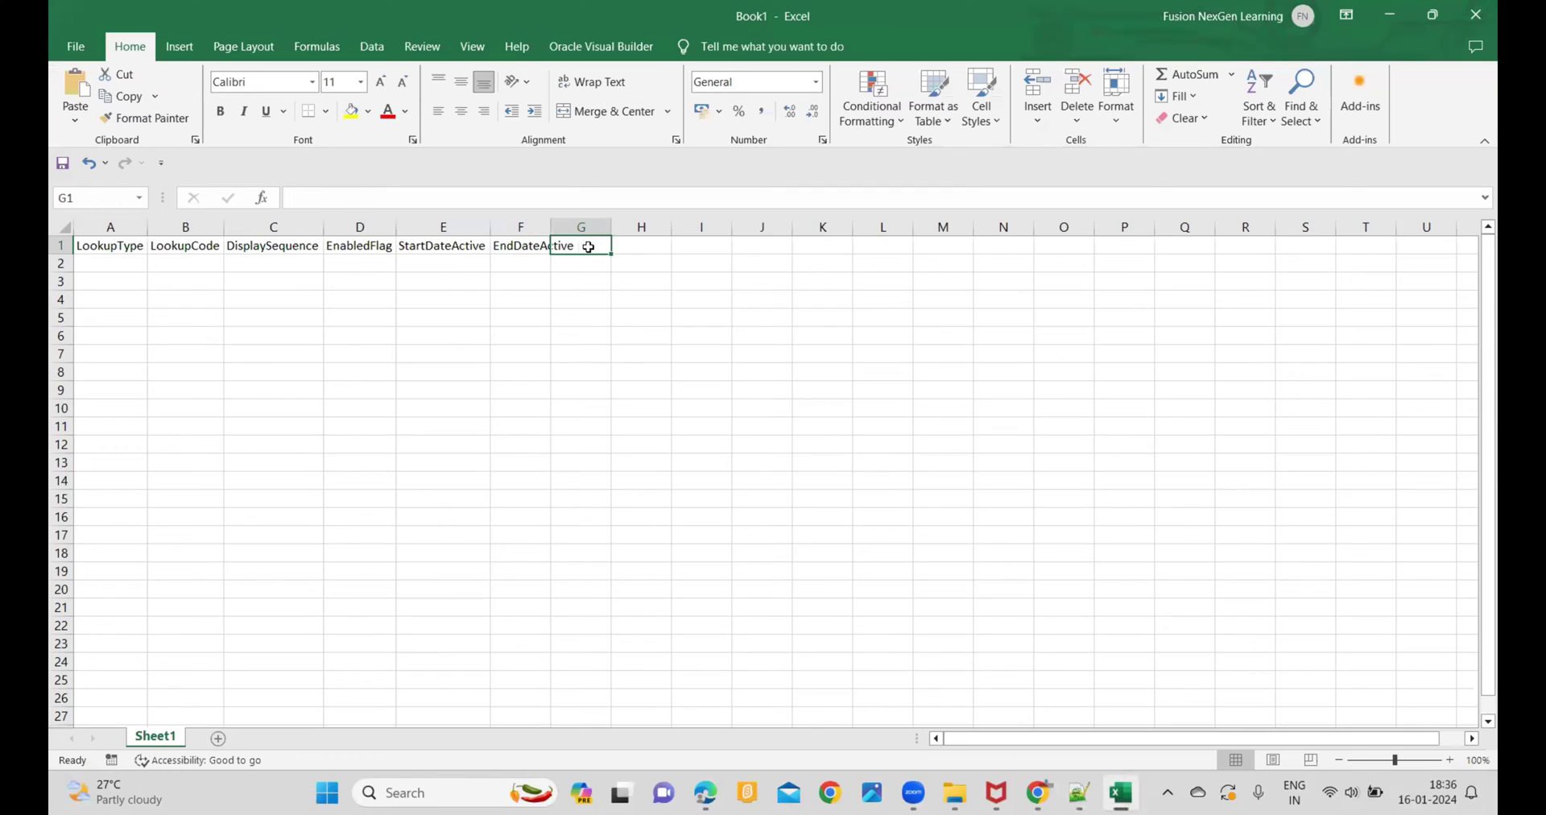
pyautogui.hotkey('ctrl', 'v')
pyautogui.doubleClick(551, 226)
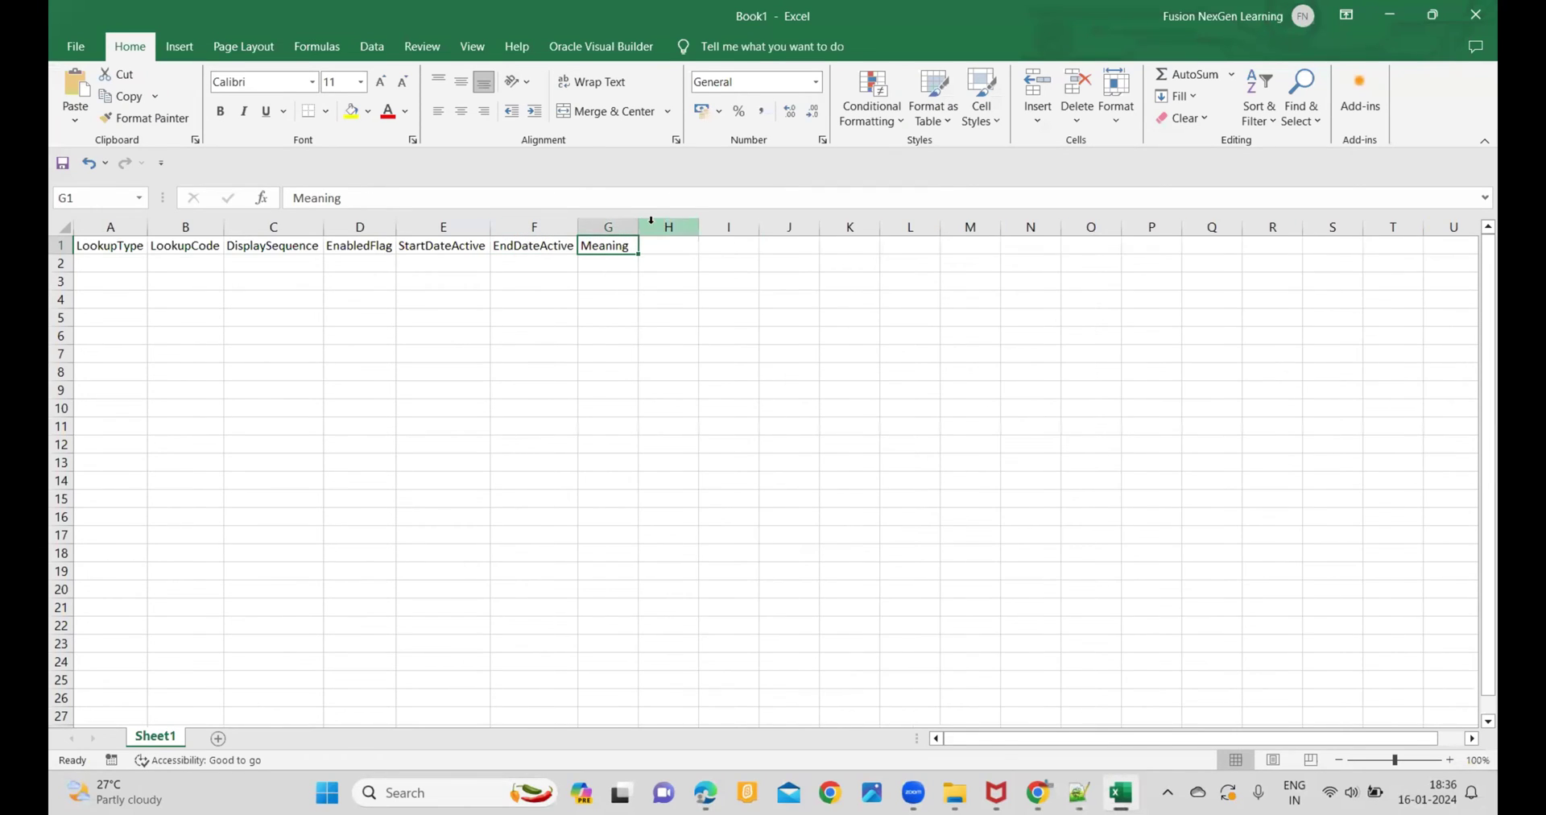
pyautogui.doubleClick(640, 226)
# Step: Copy the Description heading from the Notepad++ header line into cell H1 of the Excel sheet
pyautogui.hotkey('alt', 'Tab')
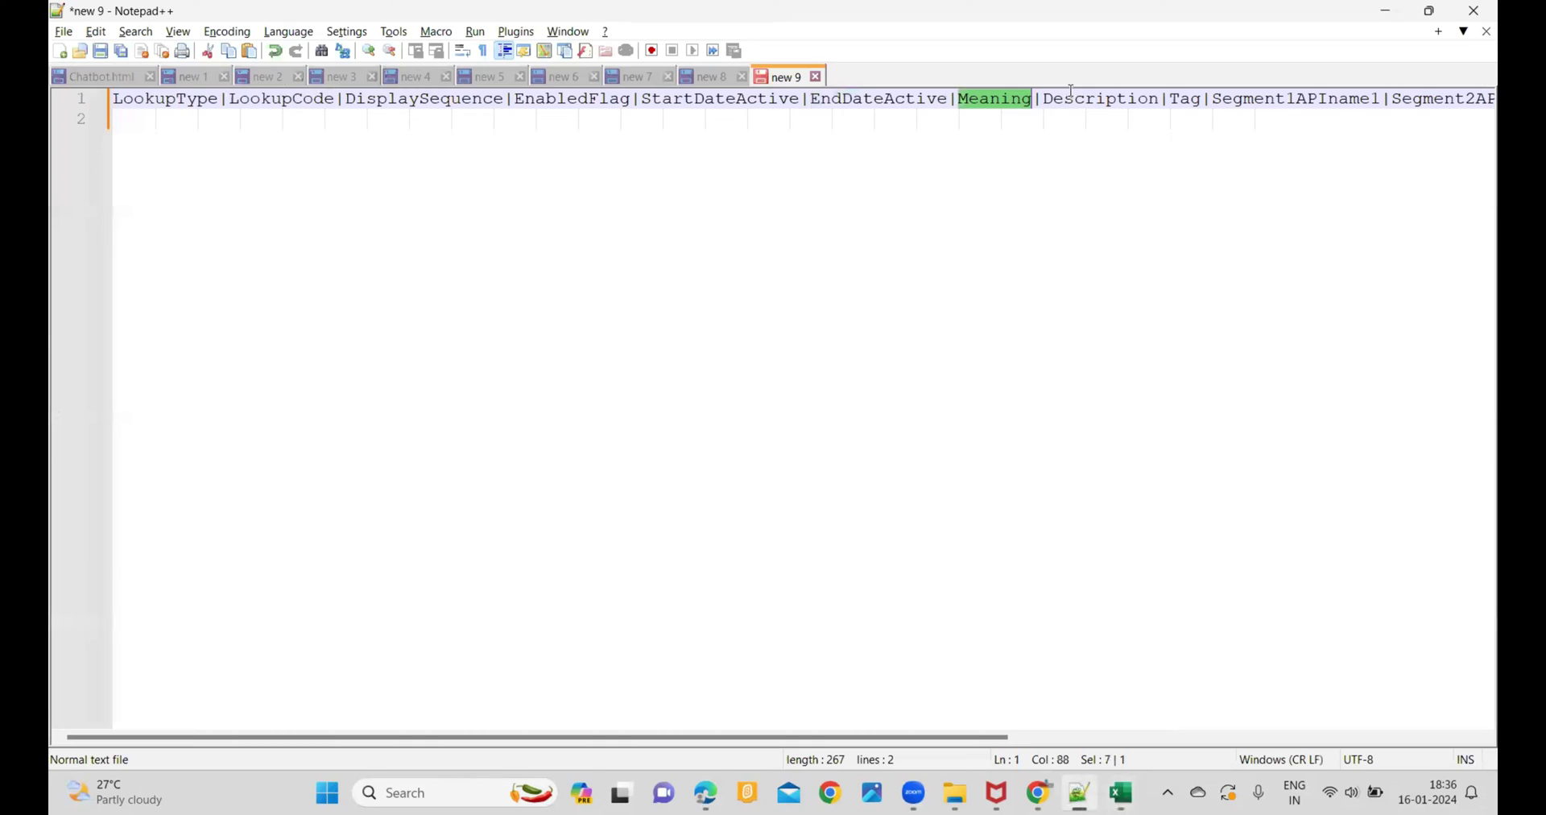
pyautogui.moveTo(1048, 98); pyautogui.dragTo(1161, 102)
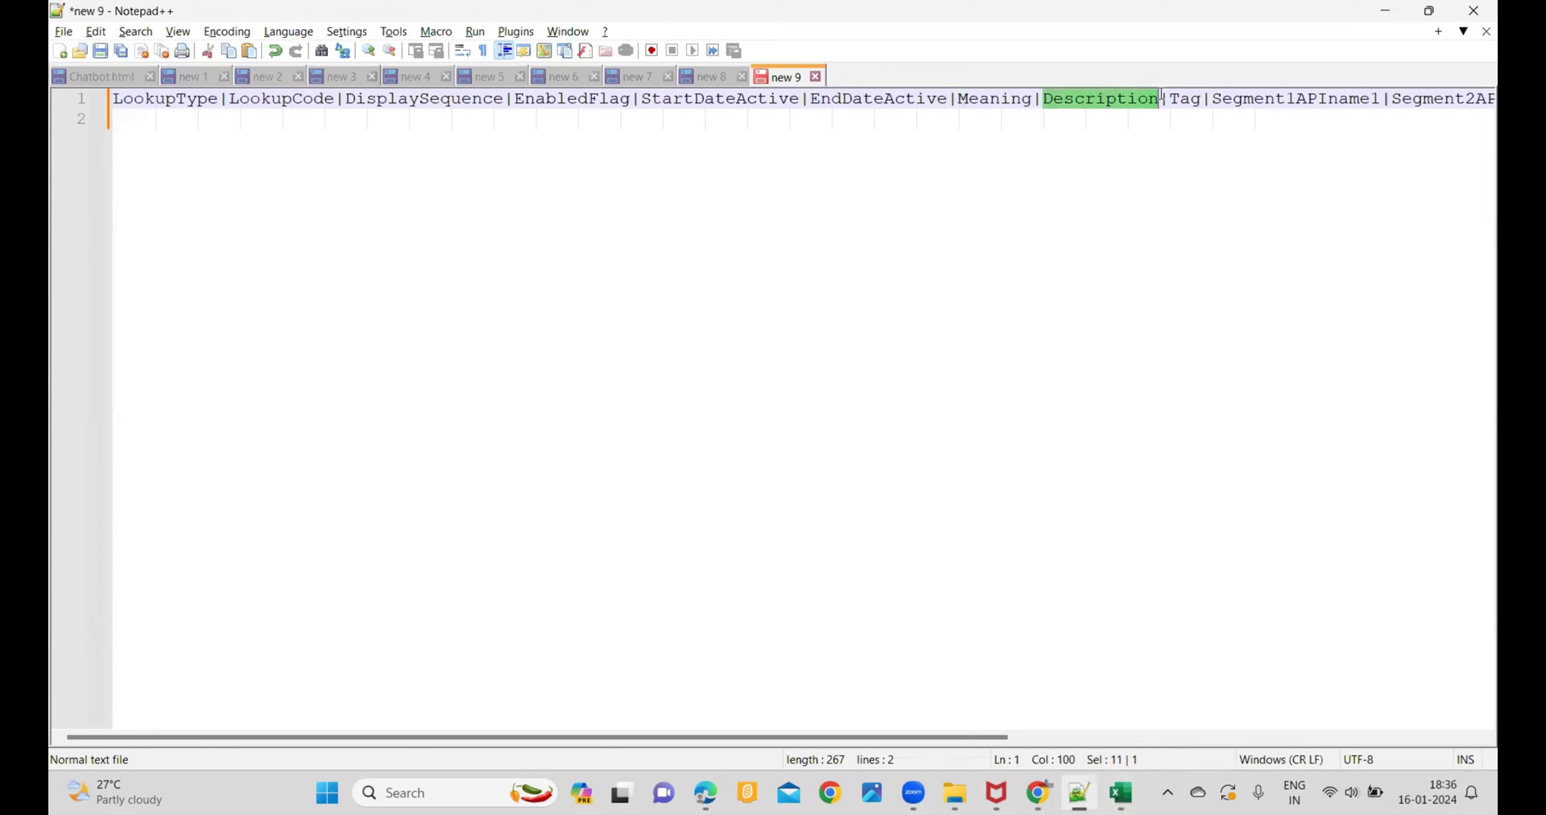
pyautogui.hotkey('ctrl', 'c')
pyautogui.hotkey('alt', 'Tab')
pyautogui.click(648, 246)
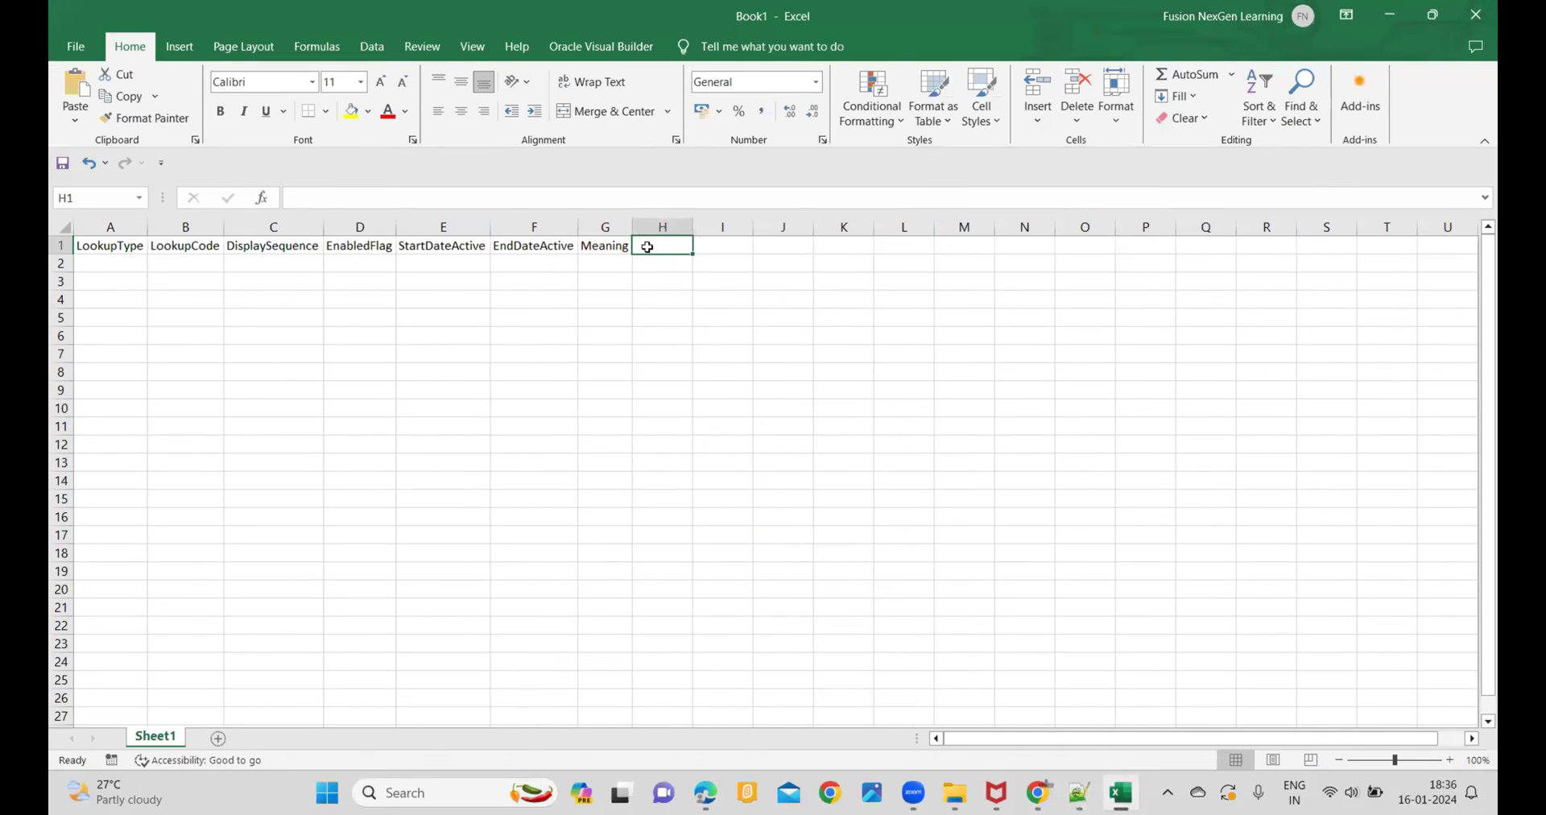
pyautogui.hotkey('ctrl', 'v')
# Step: Copy the Tag heading from the Notepad++ header line into cell I1 of the Excel sheet
pyautogui.hotkey('alt', 'Tab')
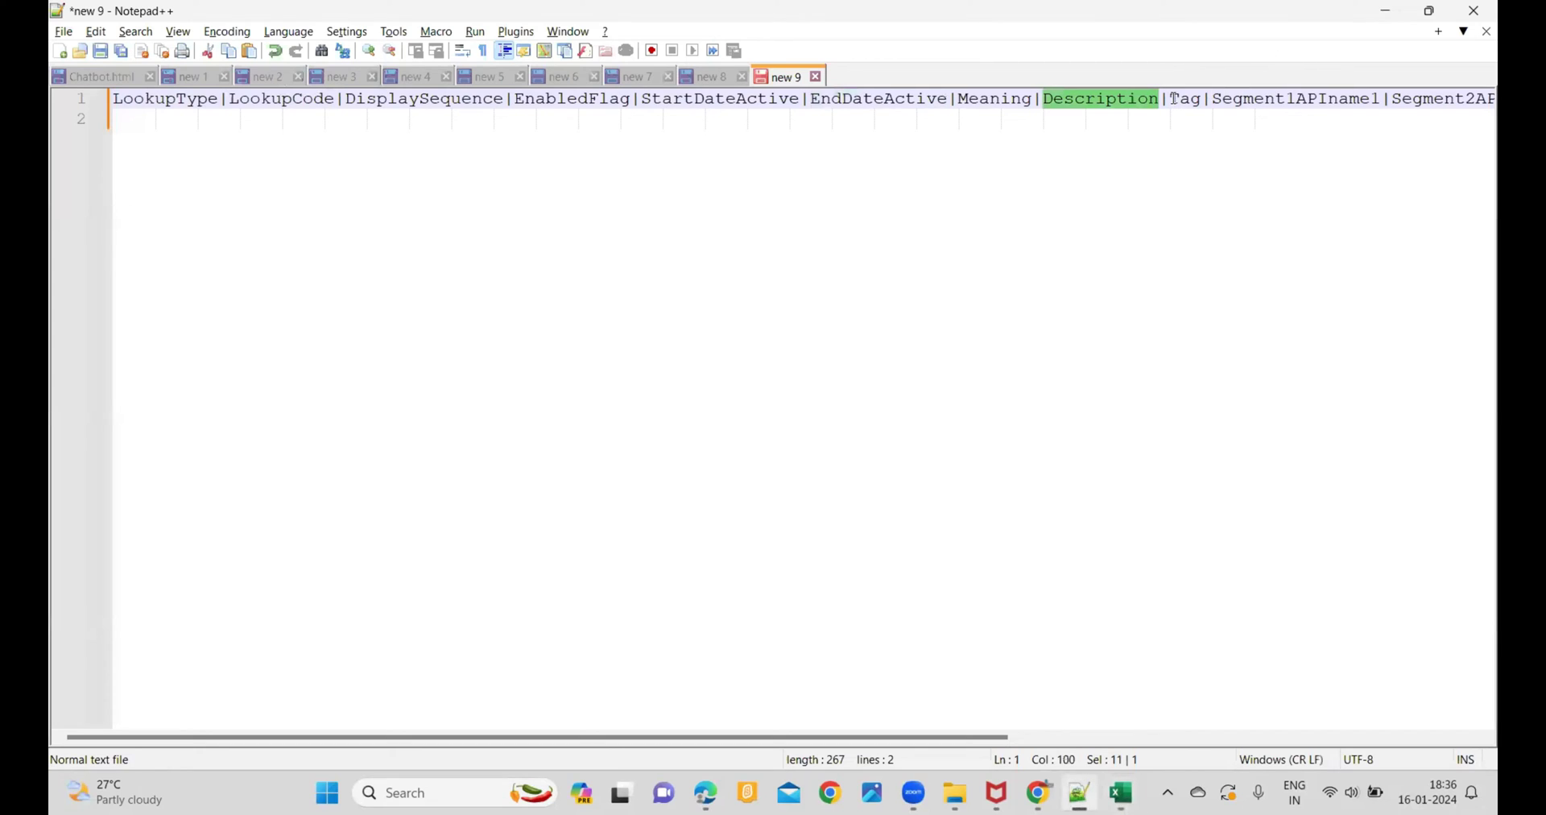
pyautogui.moveTo(1171, 99); pyautogui.dragTo(1201, 100)
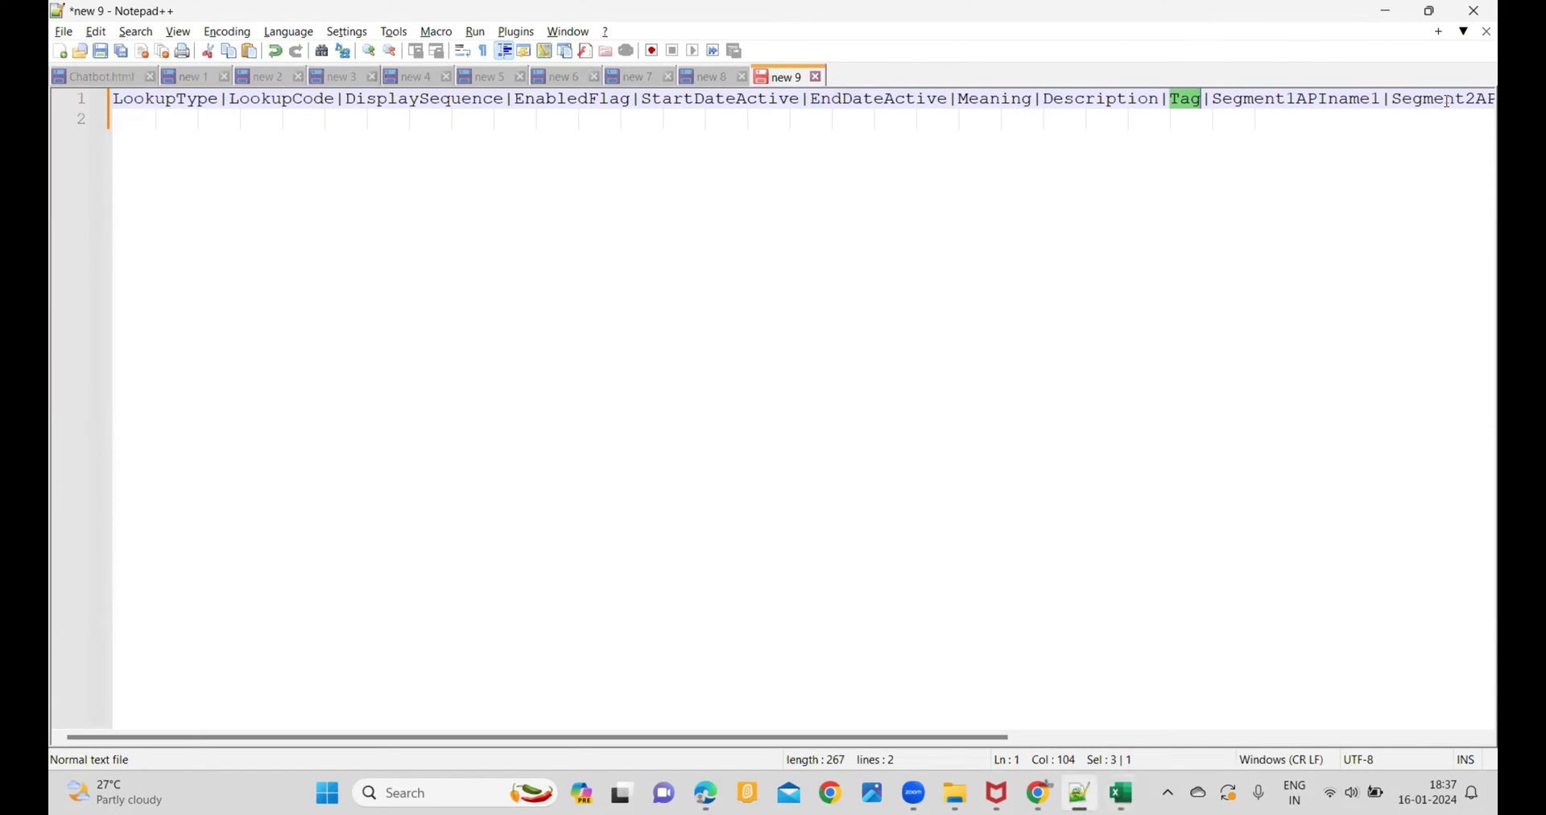
pyautogui.hotkey('ctrl', 'c')
pyautogui.hotkey('alt', 'Tab')
pyautogui.hotkey('ctrl', 'v')
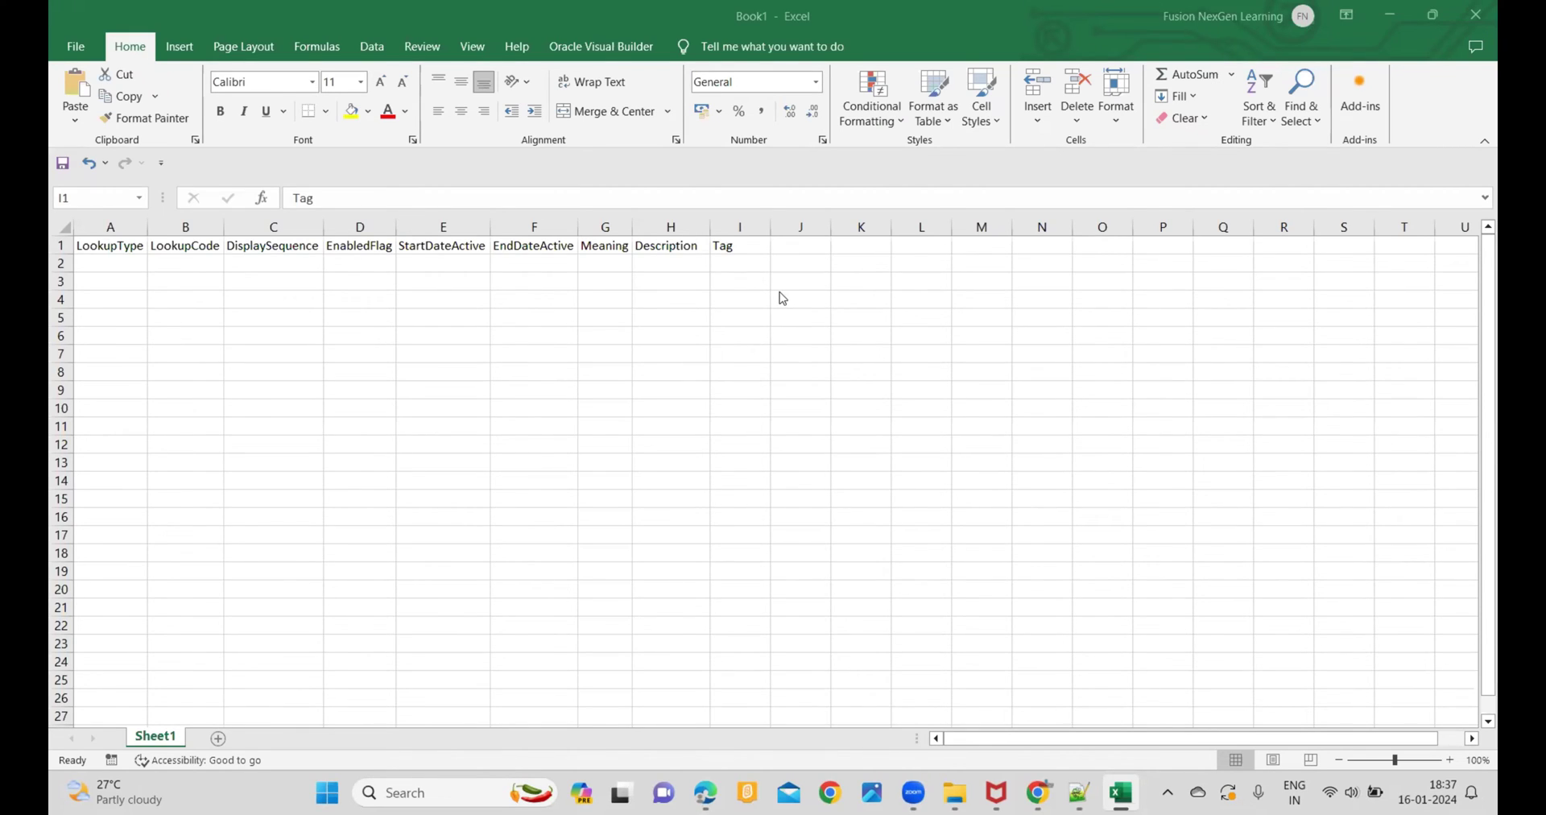
# Step: Switch to Oracle Fusion in Chrome, go to Setup and Maintenance, and open its task search page
pyautogui.moveTo(1038, 793)
pyautogui.click(1060, 707)
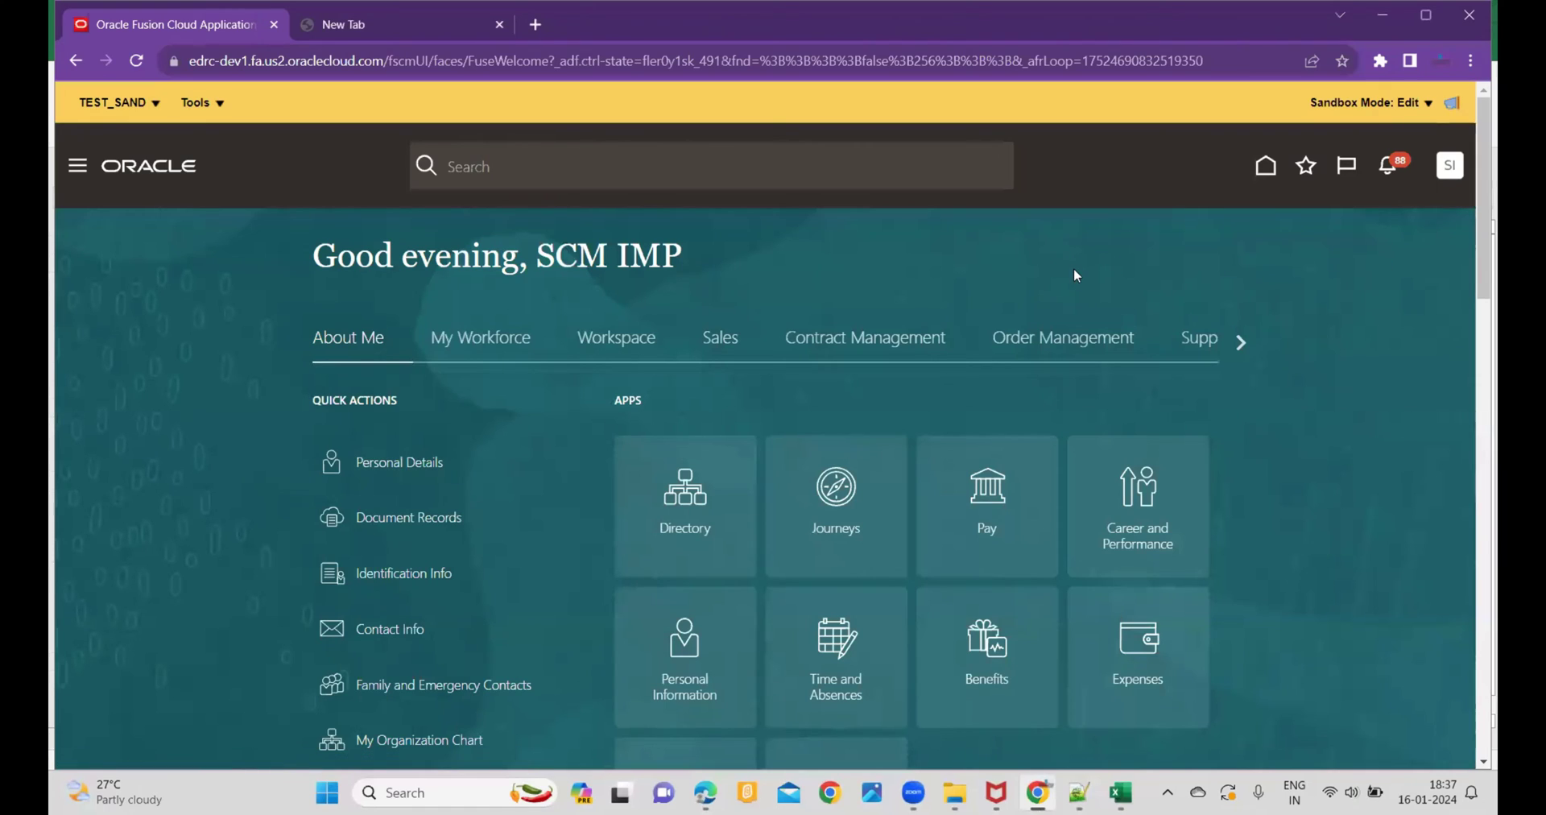
pyautogui.click(1449, 165)
pyautogui.click(1153, 455)
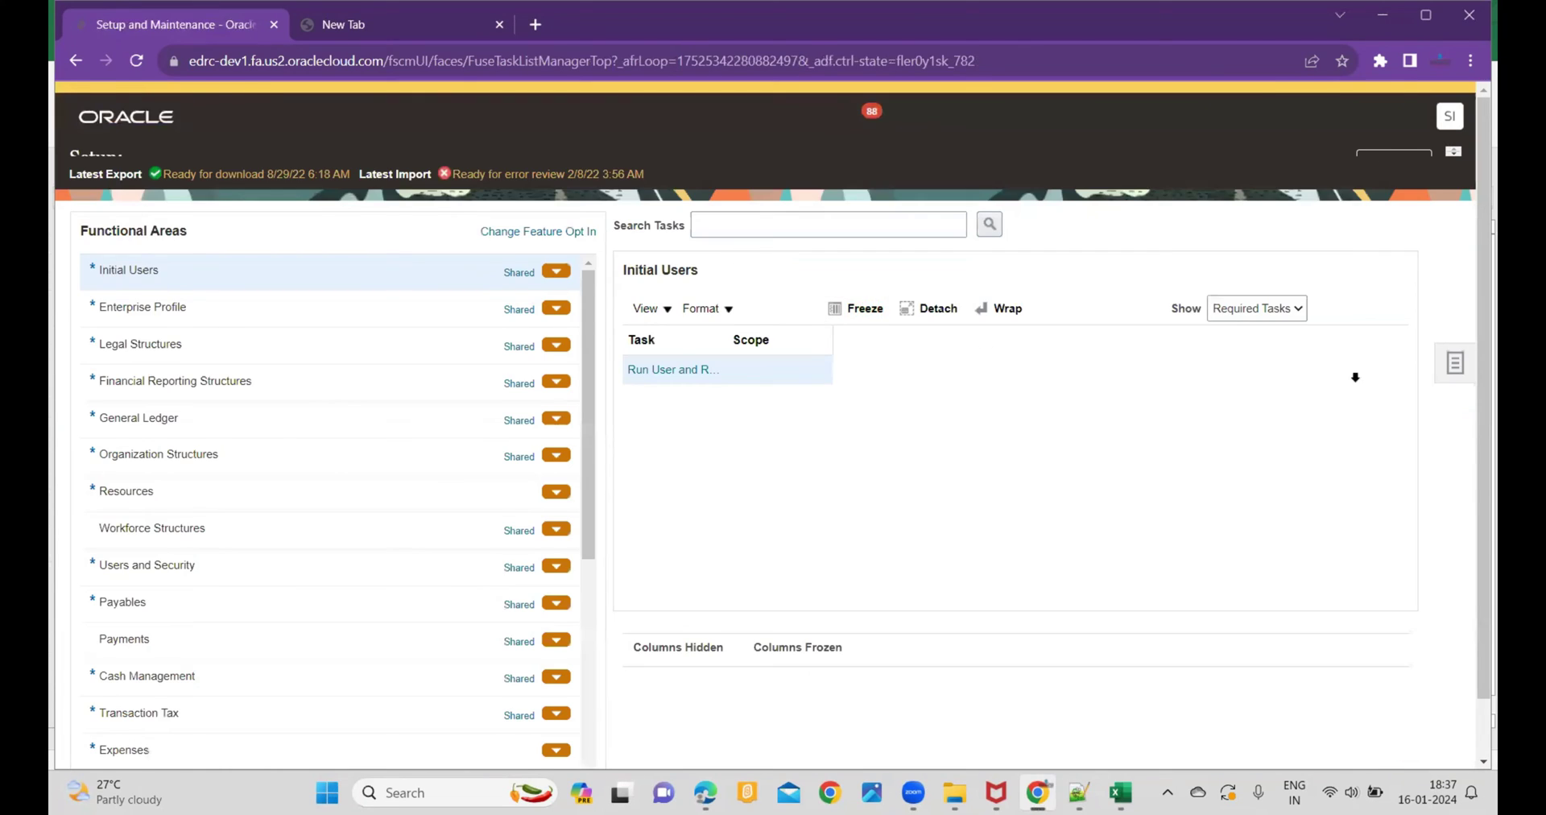
pyautogui.click(1457, 418)
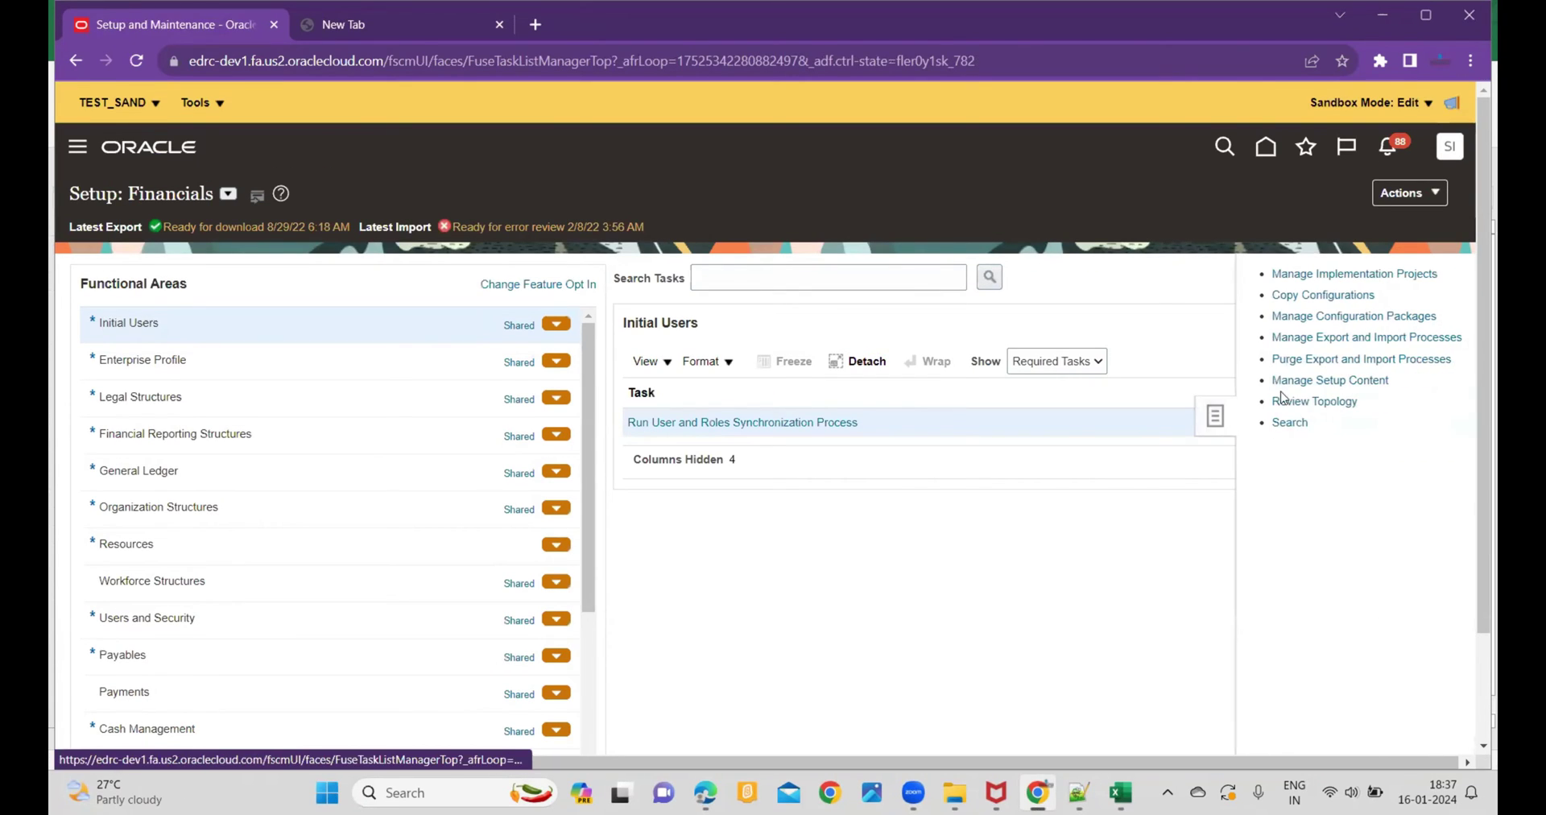
pyautogui.click(1297, 425)
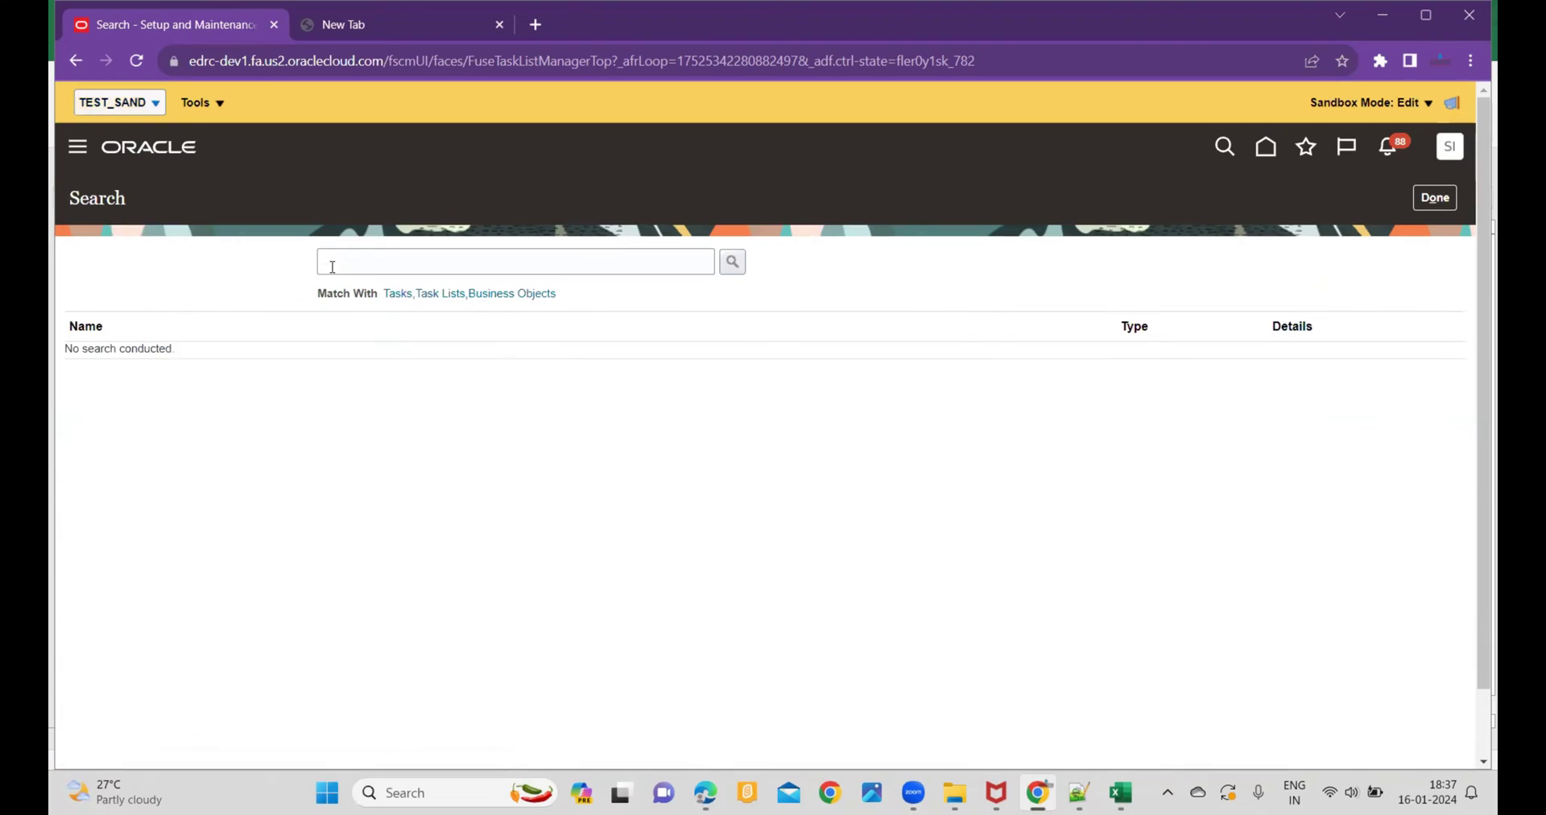
# Step: Search the setup tasks for Manage%Descr%flex% and open the Manage Descriptive Flexfields task
pyautogui.click(367, 265)
pyautogui.write('Ma')
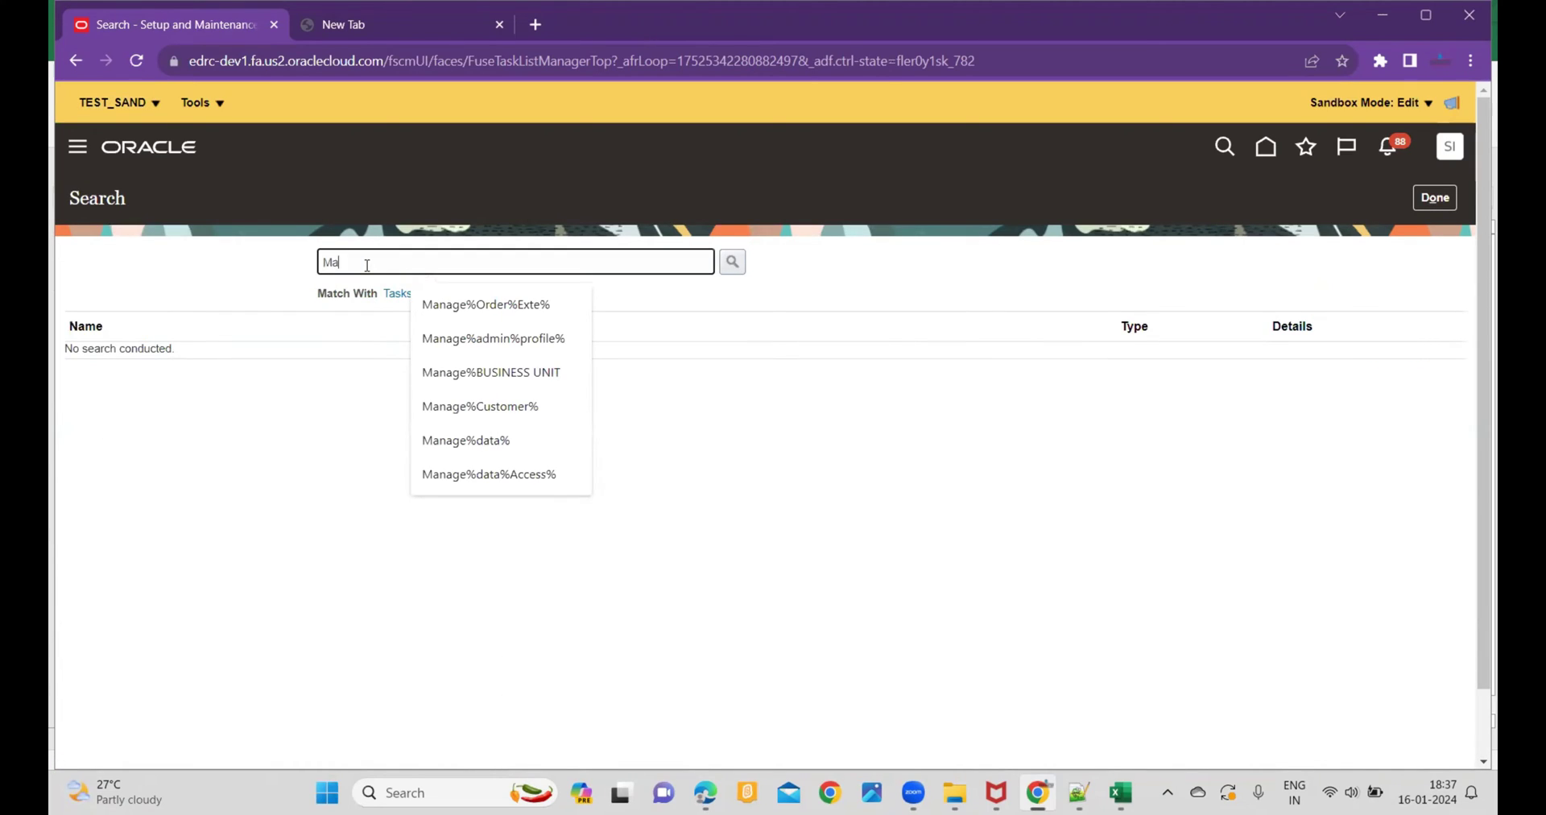
pyautogui.write('nage%Descr%')
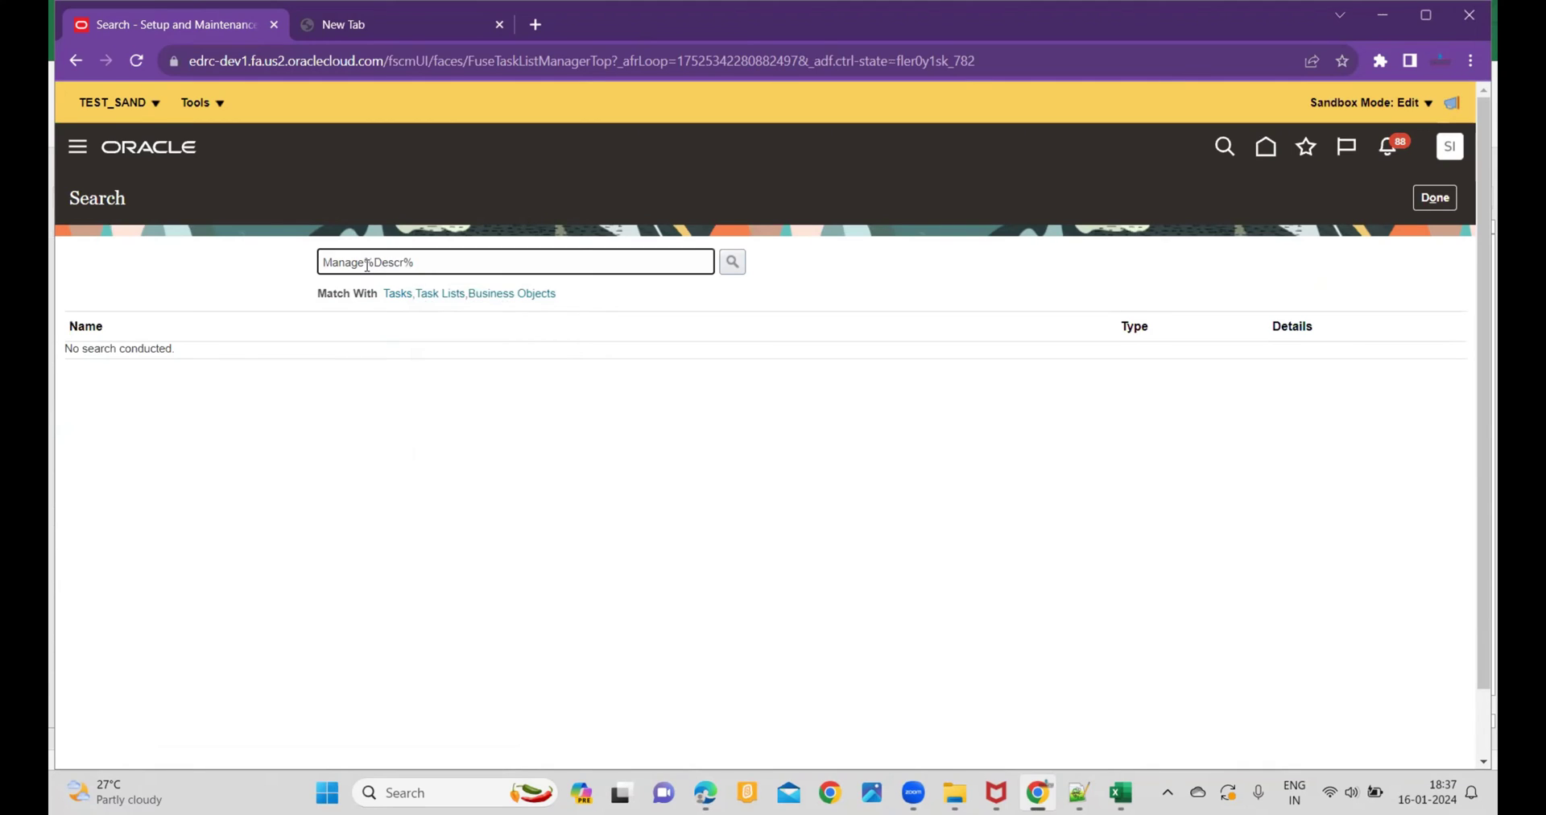
pyautogui.write('flex%')
pyautogui.press('Return')
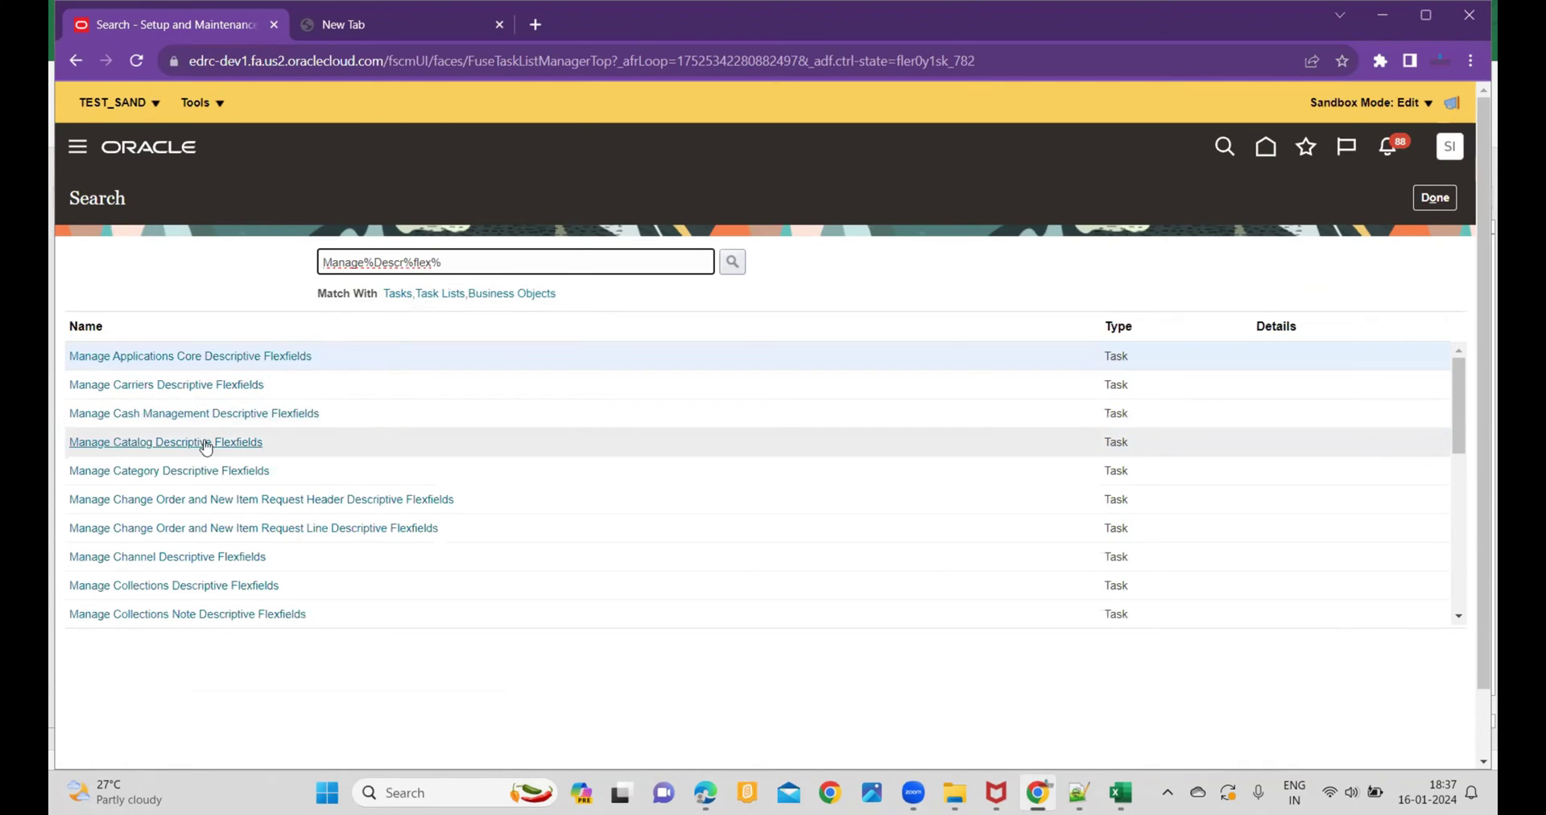
pyautogui.scroll(-2, 175, 515)
pyautogui.scroll(-2, 175, 519)
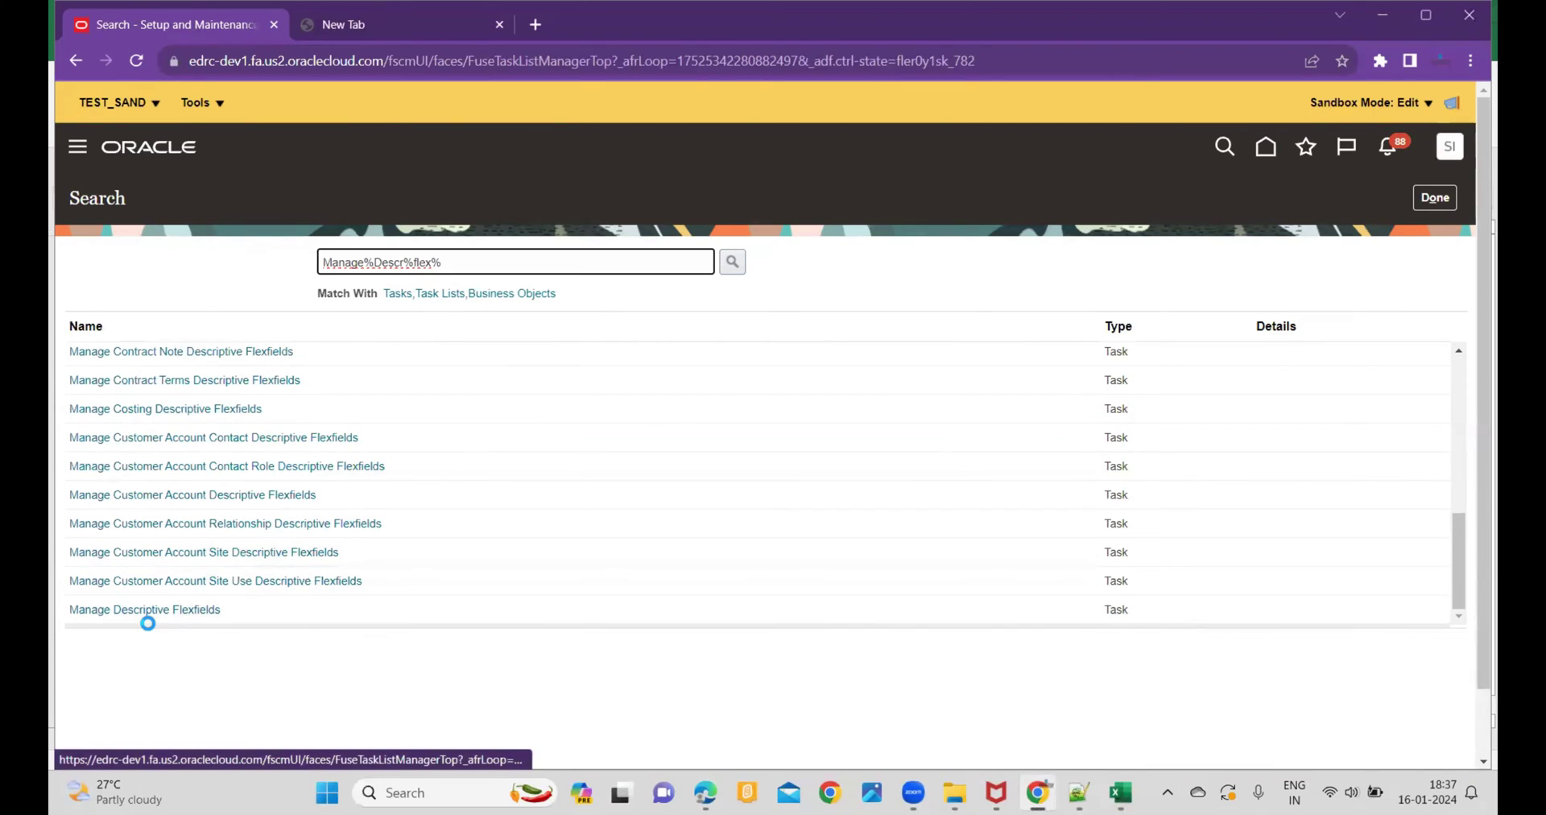
pyautogui.scroll(-1, 129, 596)
pyautogui.click(136, 529)
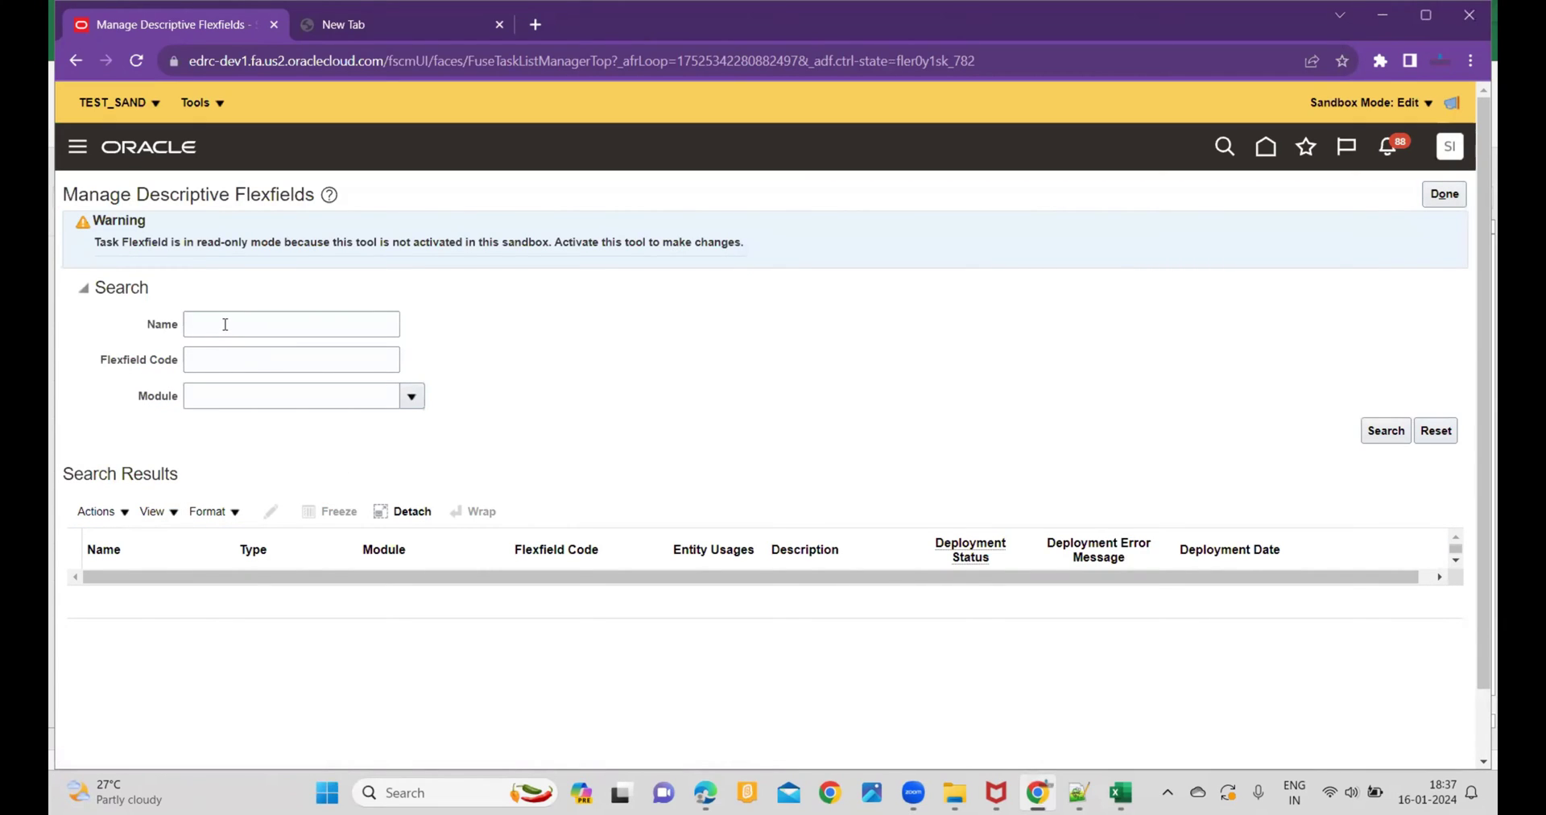
# Step: Search for flexfields named %Lookup% and open the Lookup values descriptive flexfield (FND_LOOKUP_VALUES_B) for editing
pyautogui.click(226, 325)
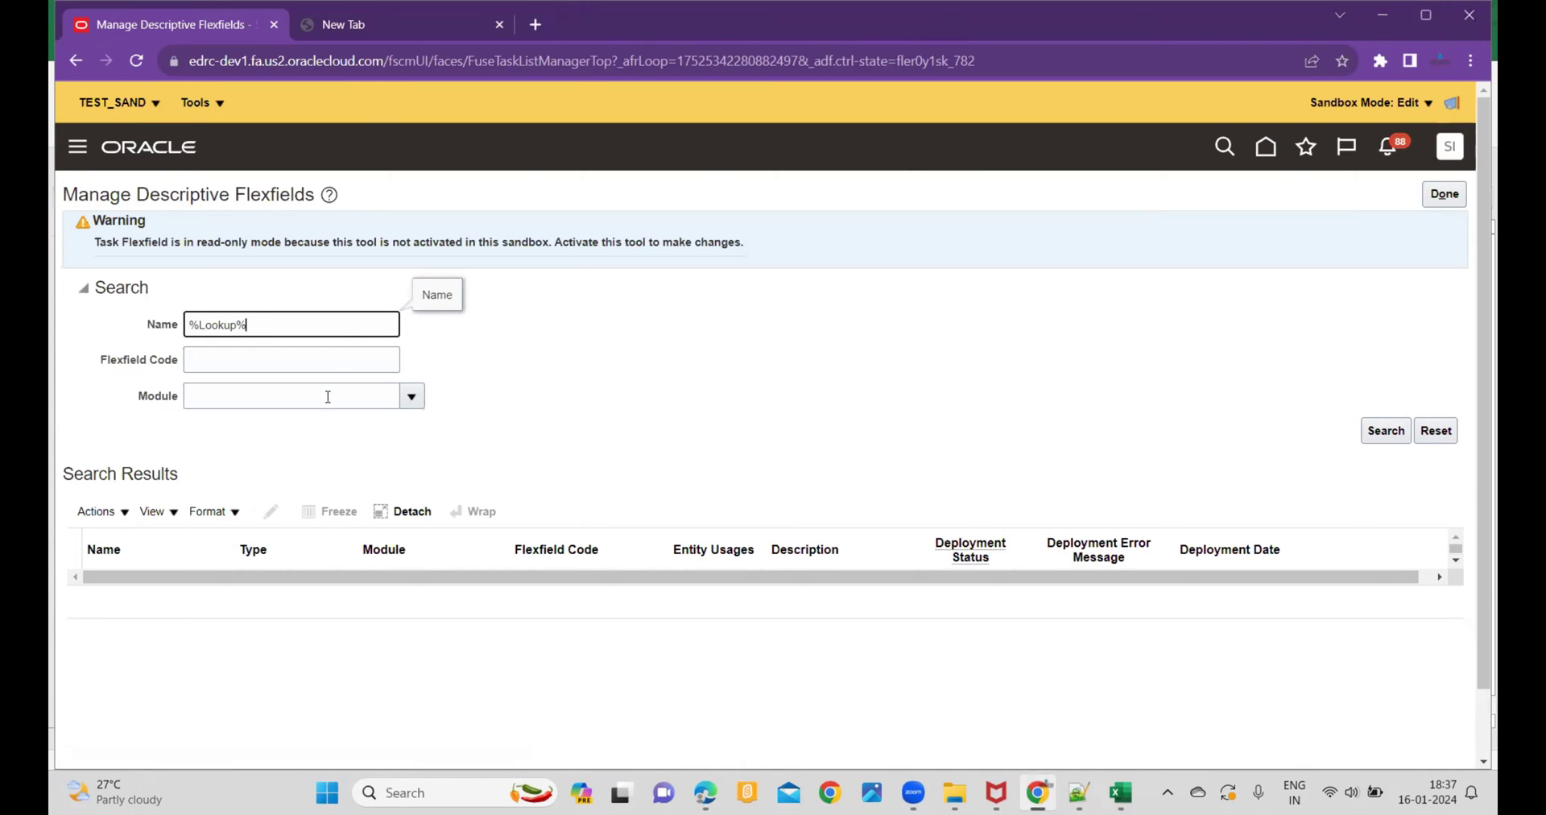
pyautogui.press('Return')
pyautogui.click(156, 642)
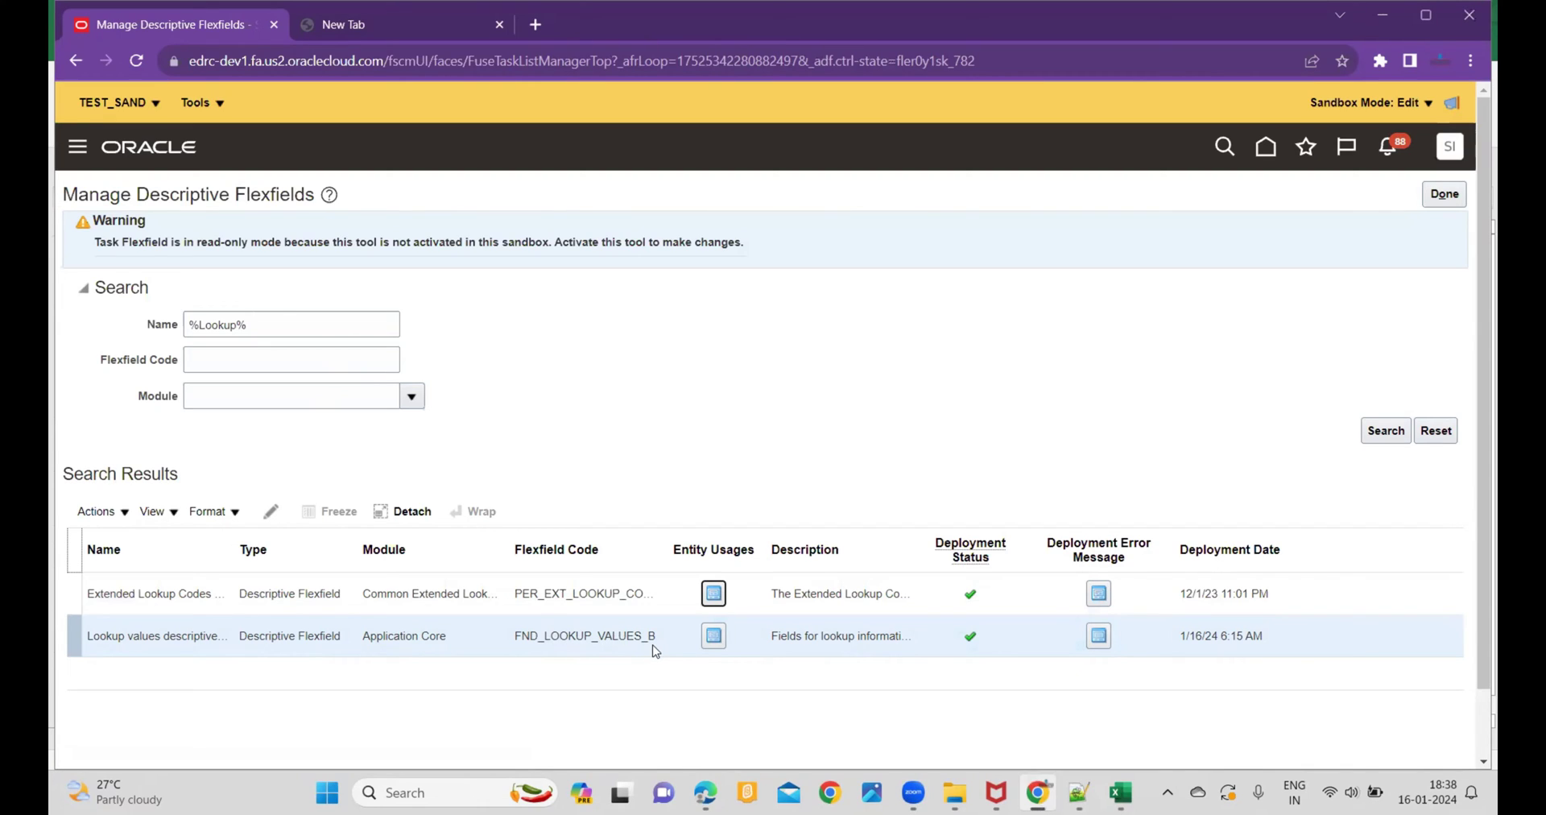
pyautogui.click(271, 511)
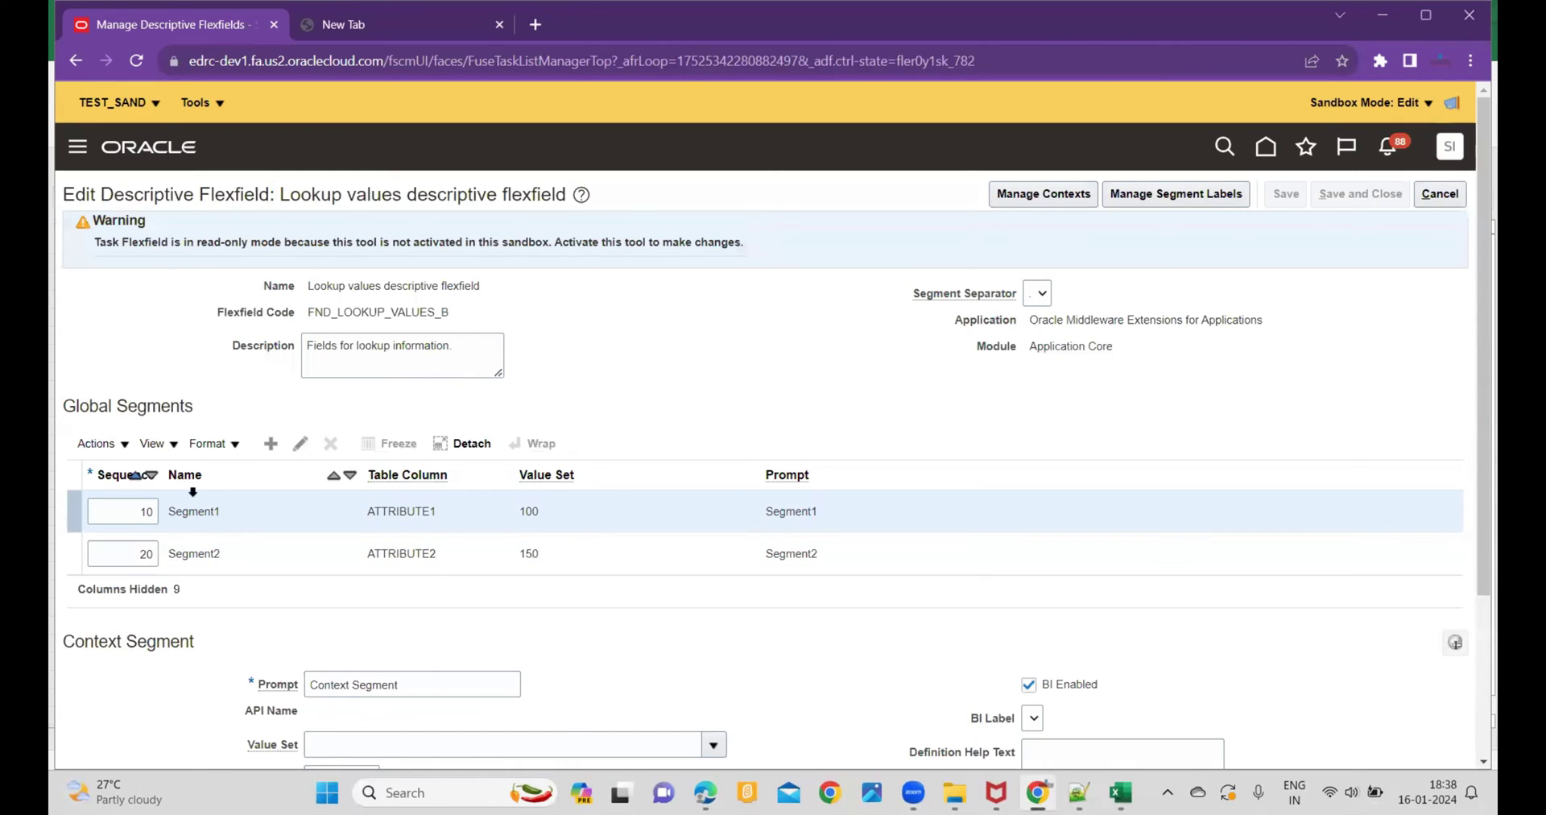
# Step: Copy the API name segment1 from the Segment1 definition into cell J1 of the Excel sheet
pyautogui.click(299, 444)
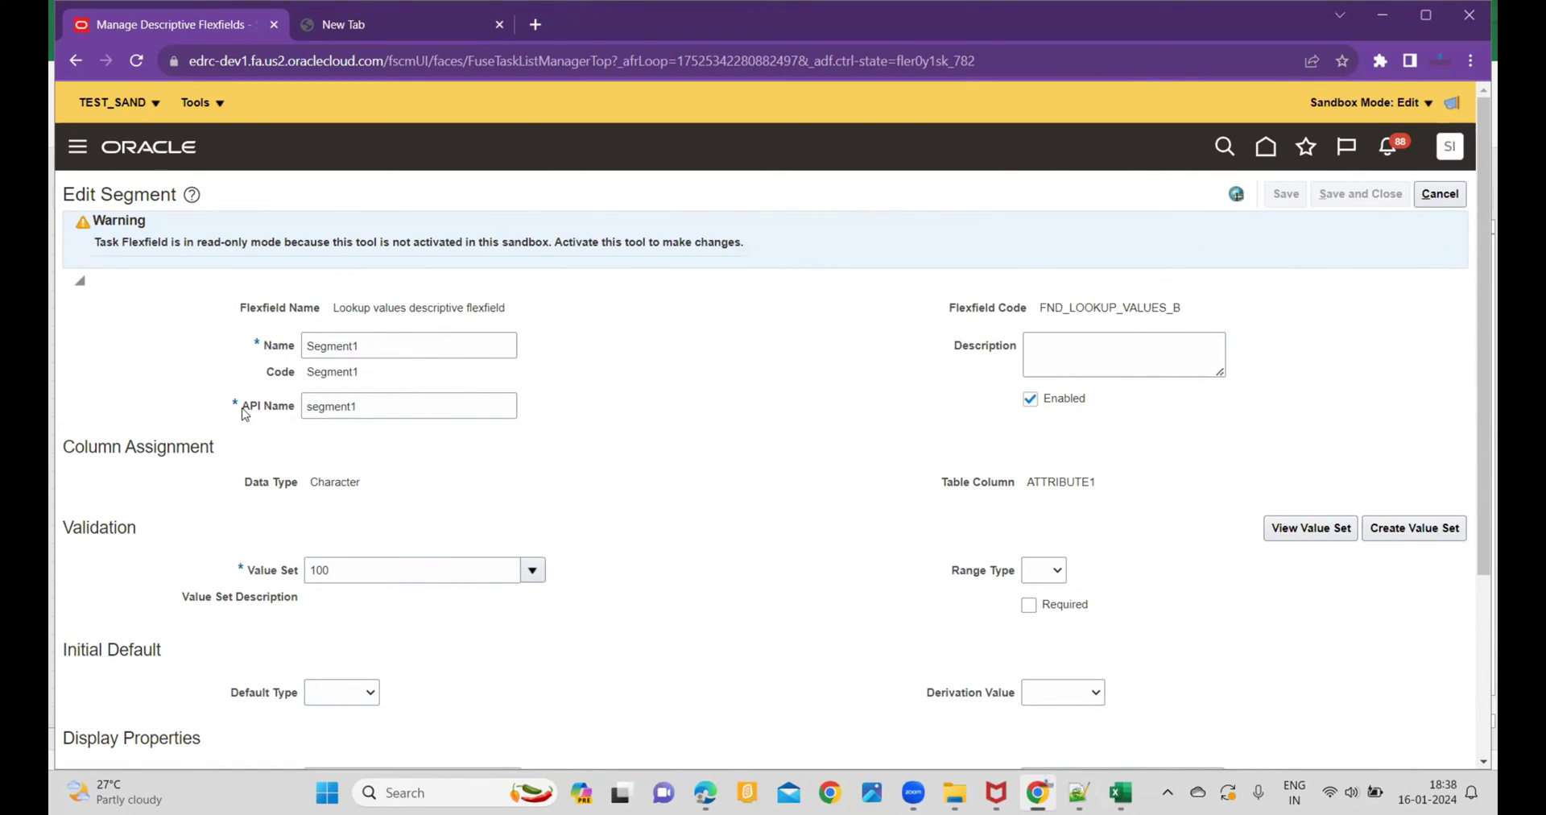
pyautogui.doubleClick(370, 408)
pyautogui.hotkey('ctrl', 'c')
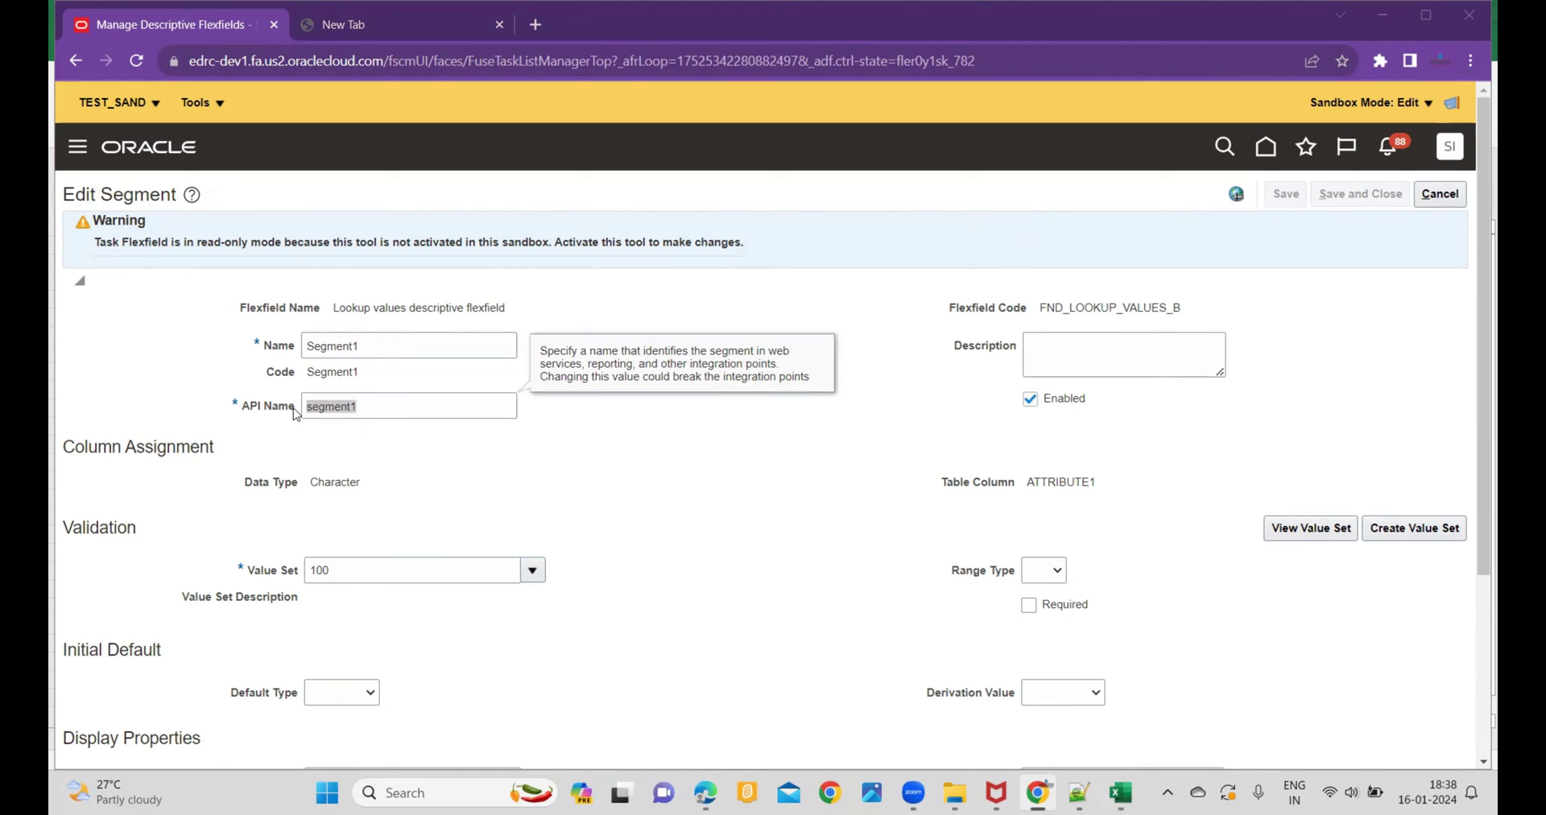
pyautogui.hotkey('alt', 'Tab')
pyautogui.hotkey('alt', 'Tab')
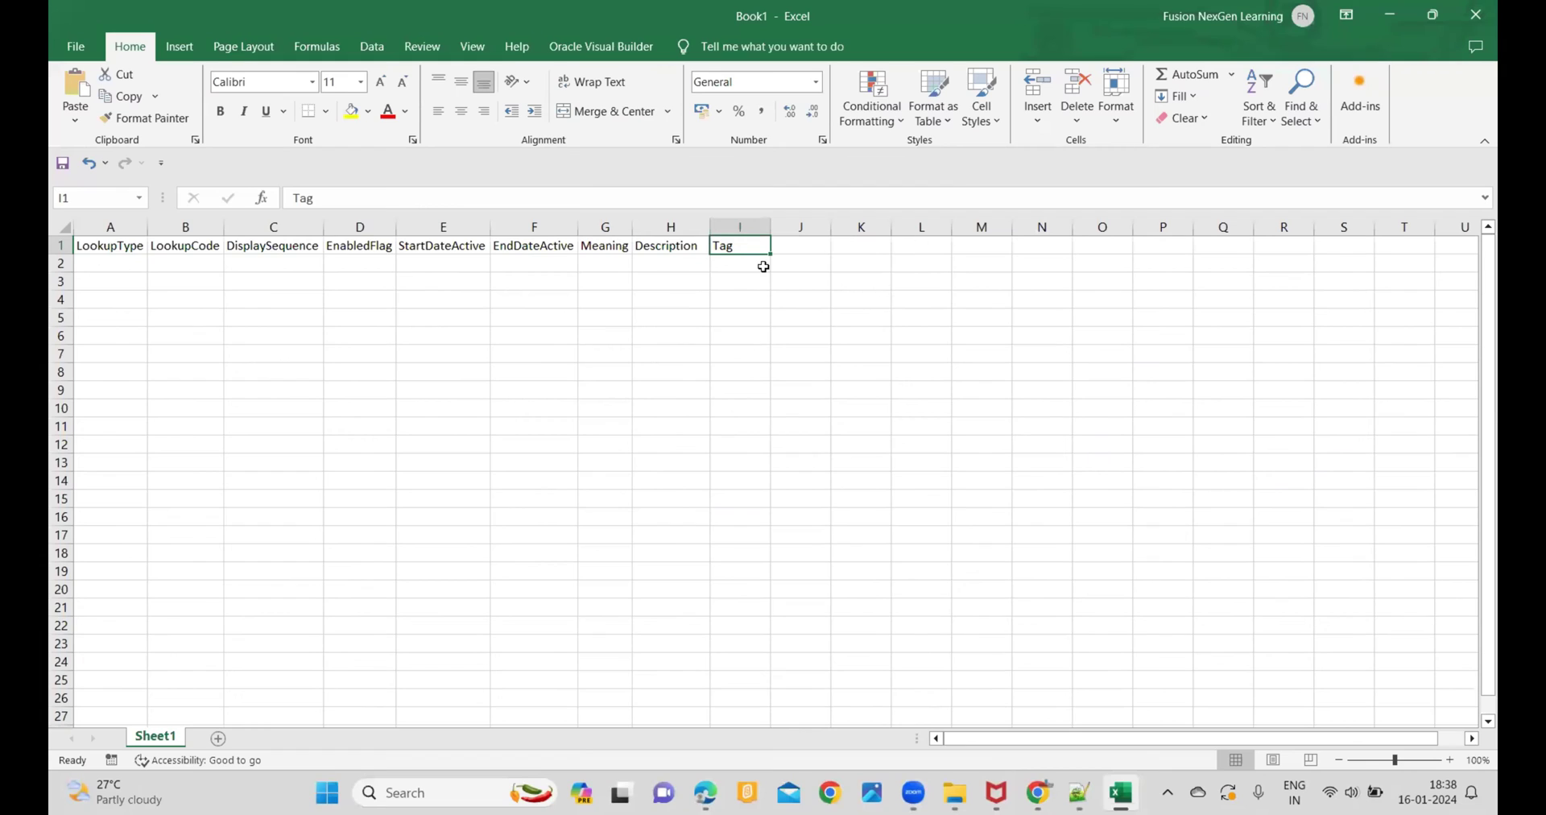
pyautogui.click(789, 248)
pyautogui.hotkey('ctrl', 'v')
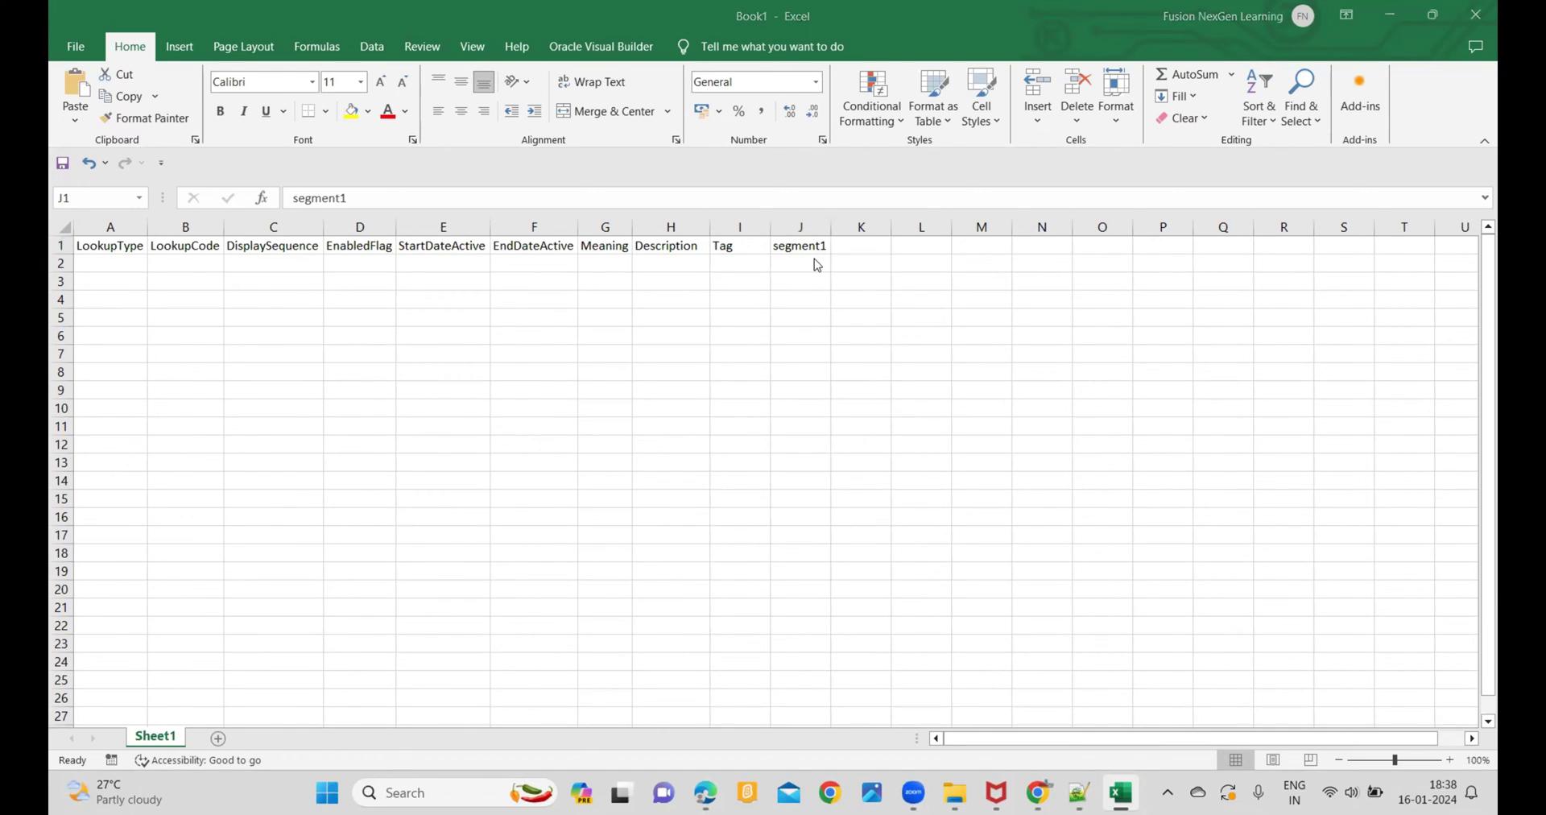
# Step: Copy the API name segment2 from the Segment2 definition in Oracle into cell K1 of the Excel sheet
pyautogui.hotkey('alt', 'Tab')
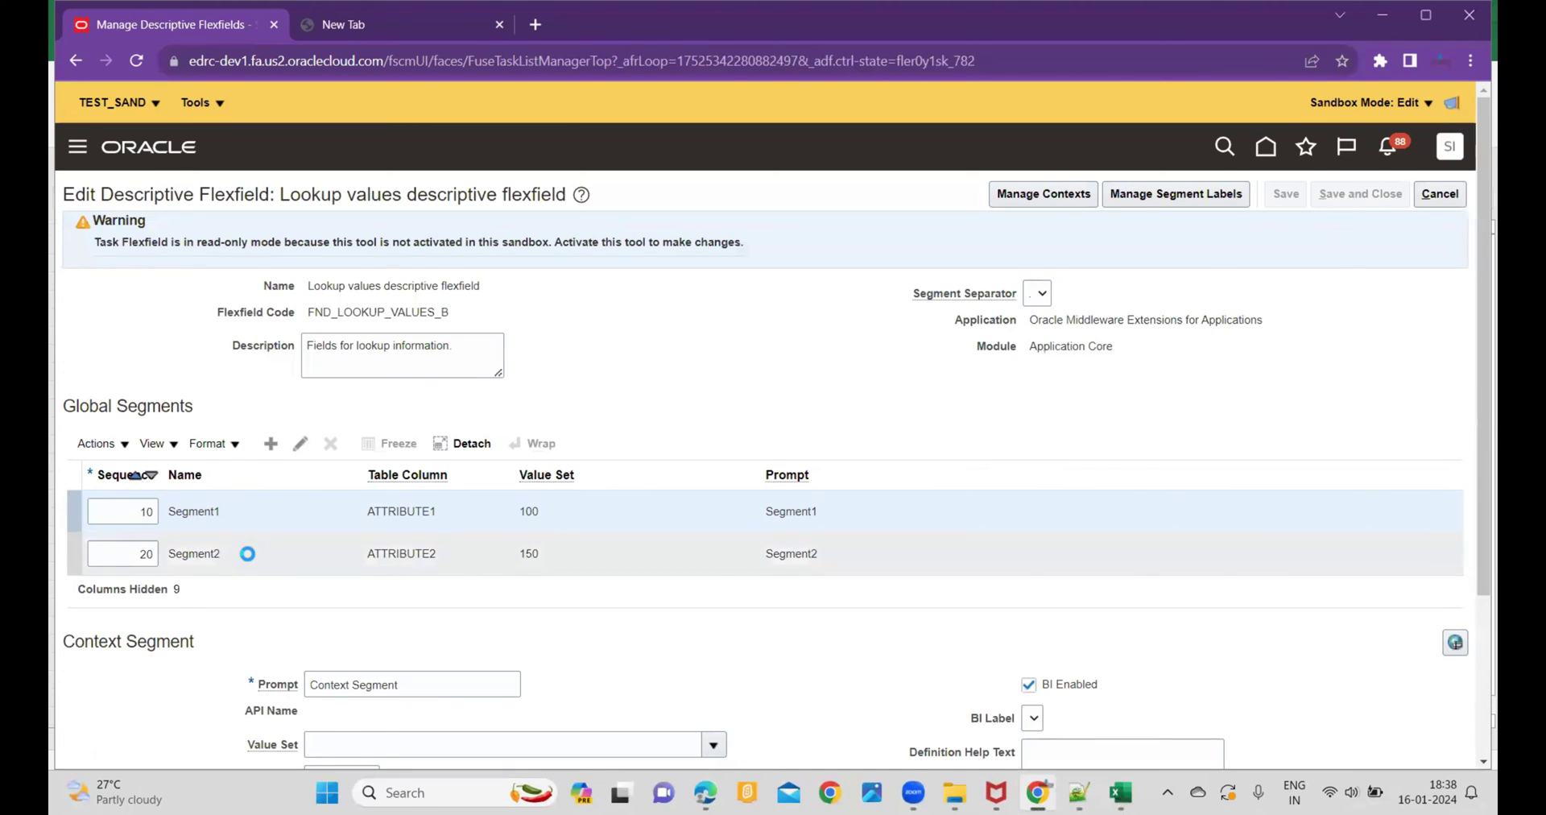
pyautogui.click(300, 444)
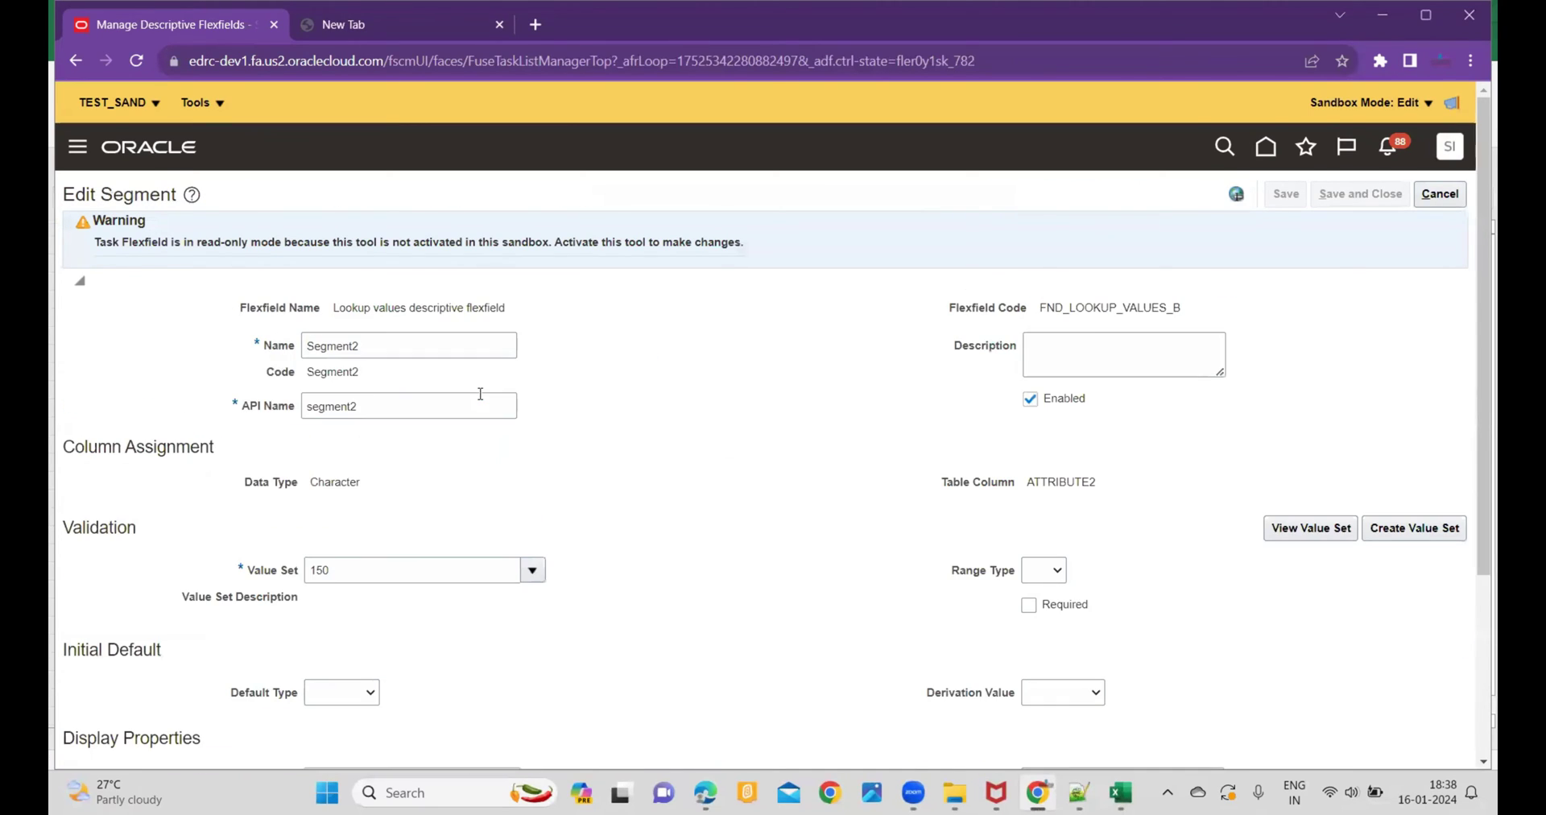
pyautogui.doubleClick(370, 404)
pyautogui.hotkey('ctrl', 'c')
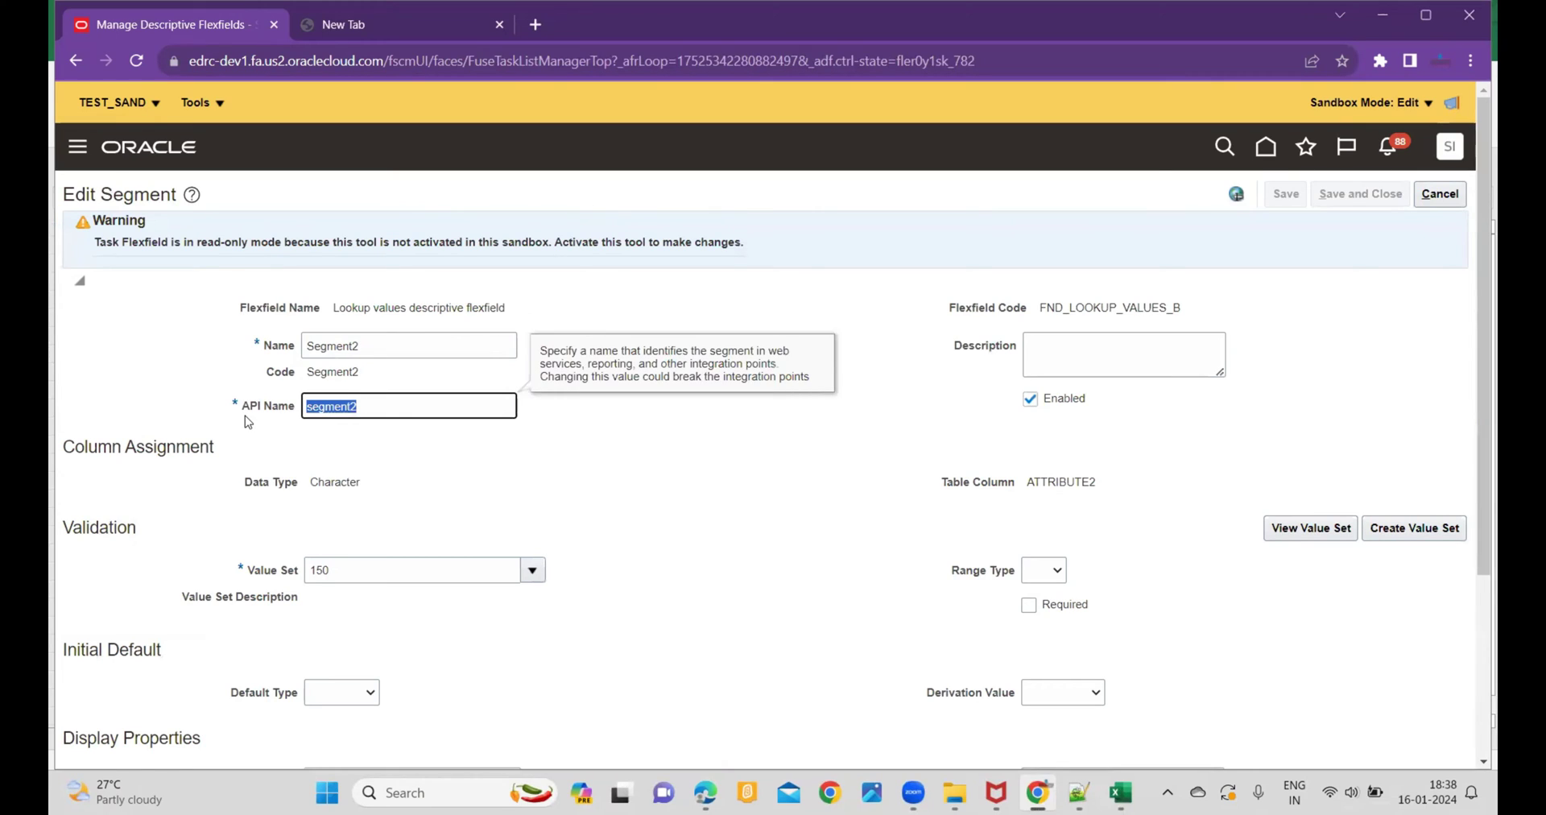
pyautogui.hotkey('alt', 'Tab')
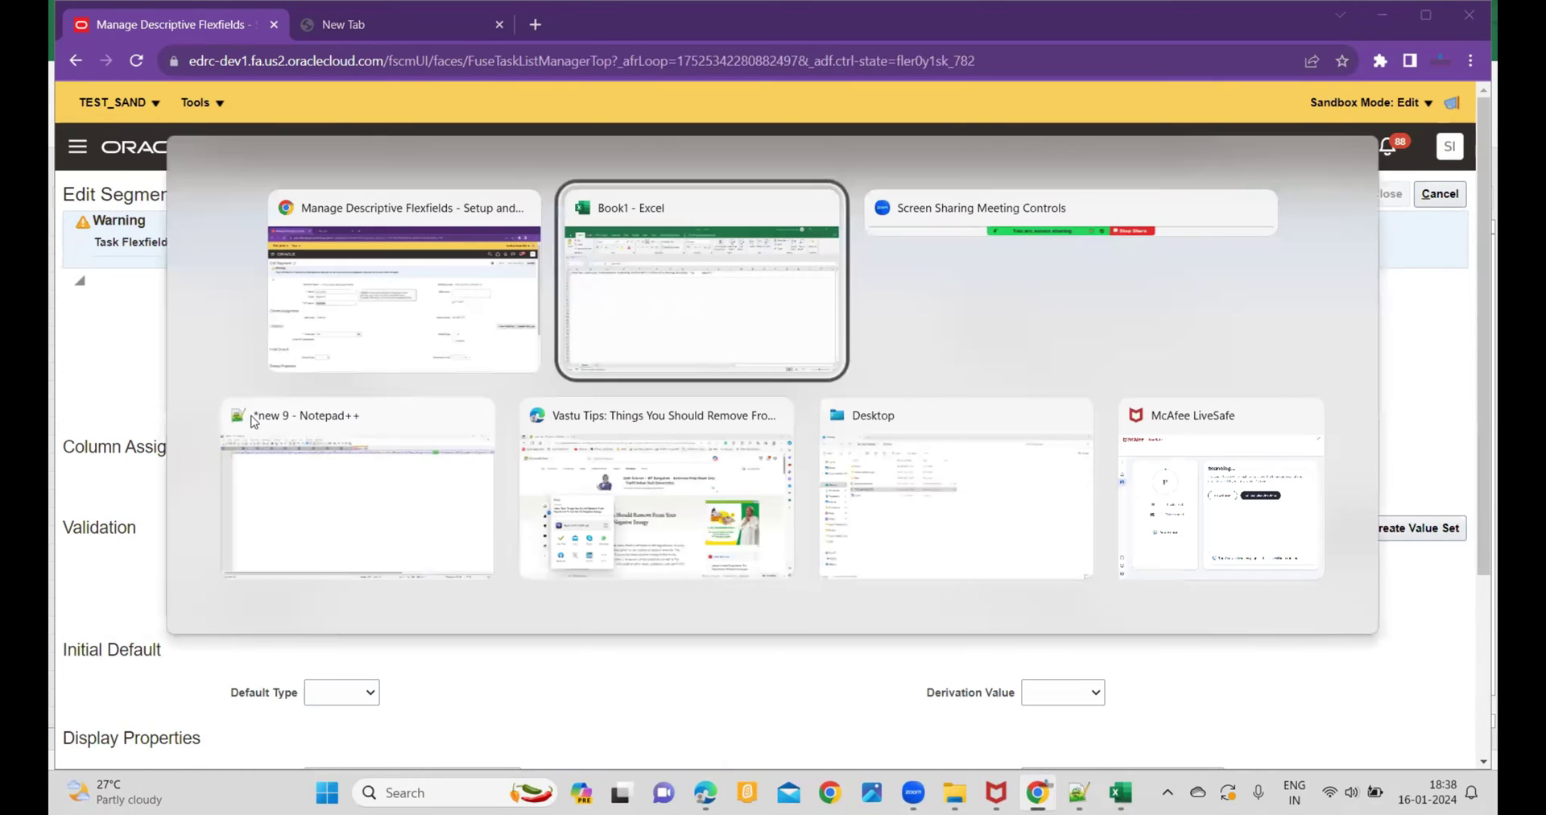
pyautogui.click(861, 250)
pyautogui.hotkey('ctrl', 'v')
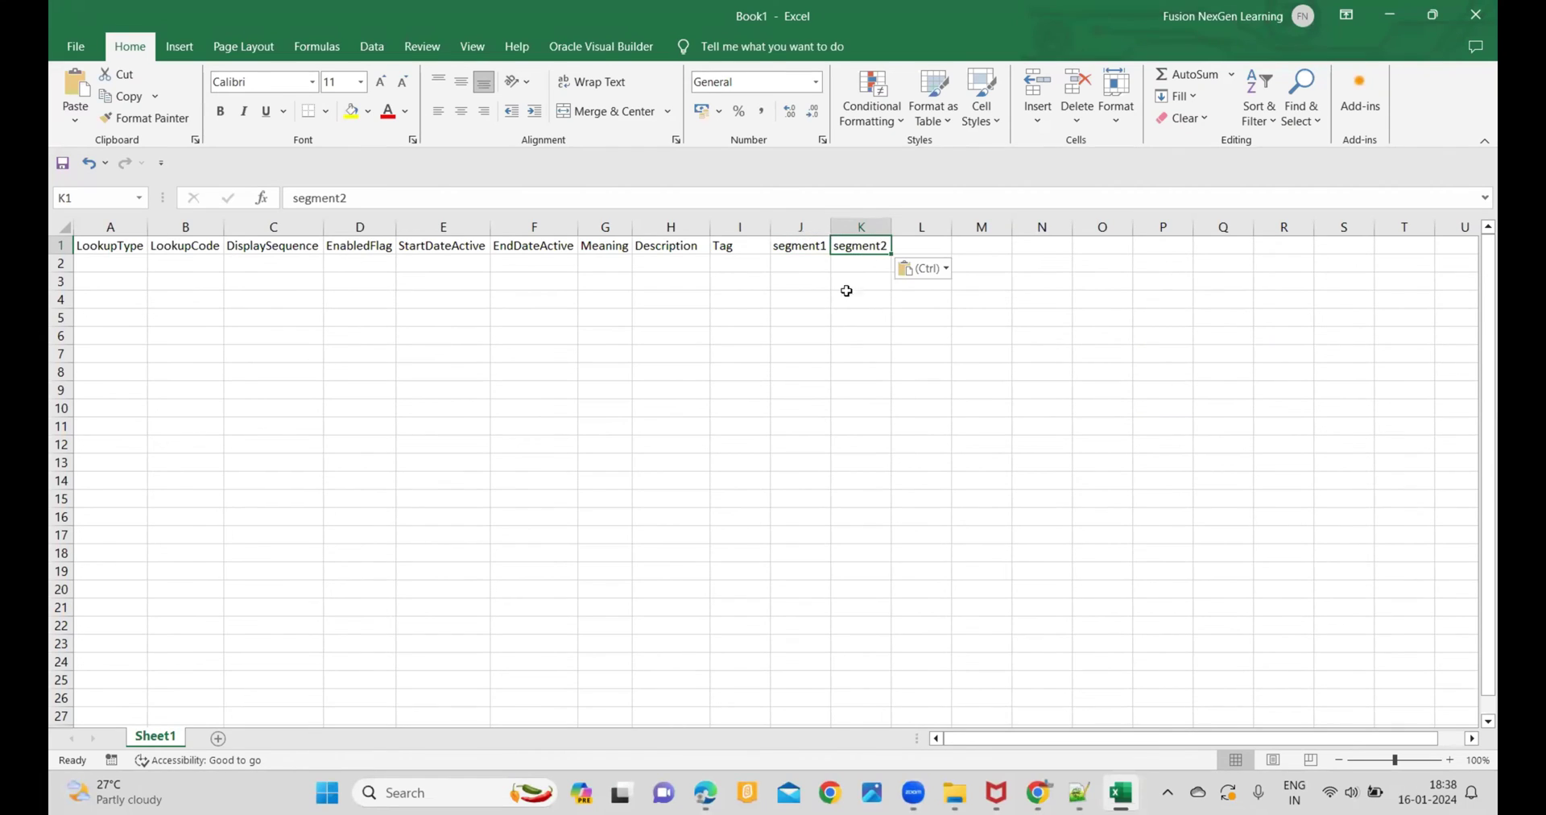
pyautogui.click(918, 244)
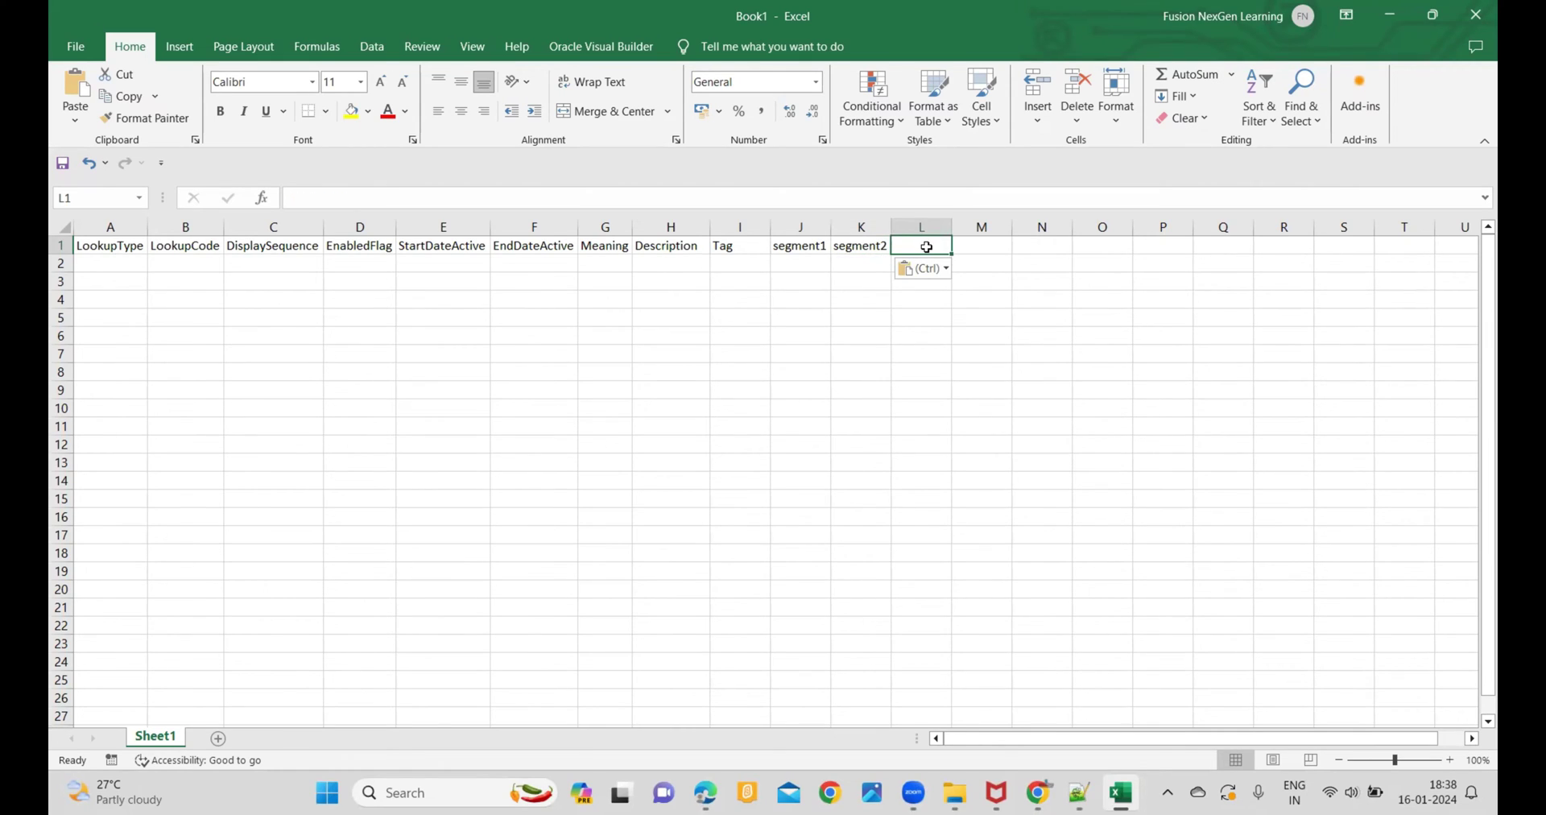
pyautogui.click(960, 246)
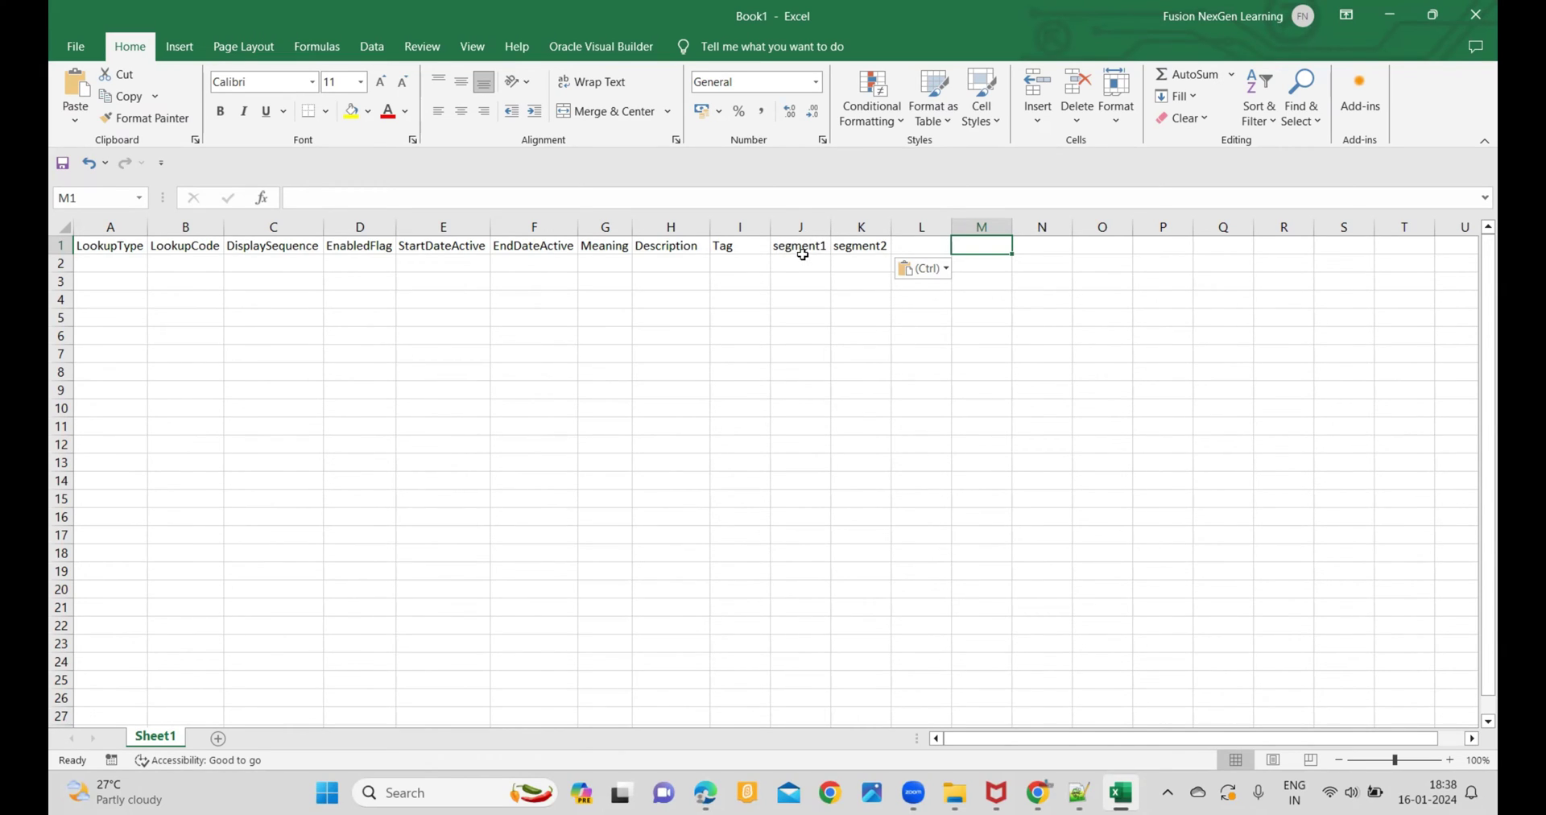
pyautogui.click(864, 249)
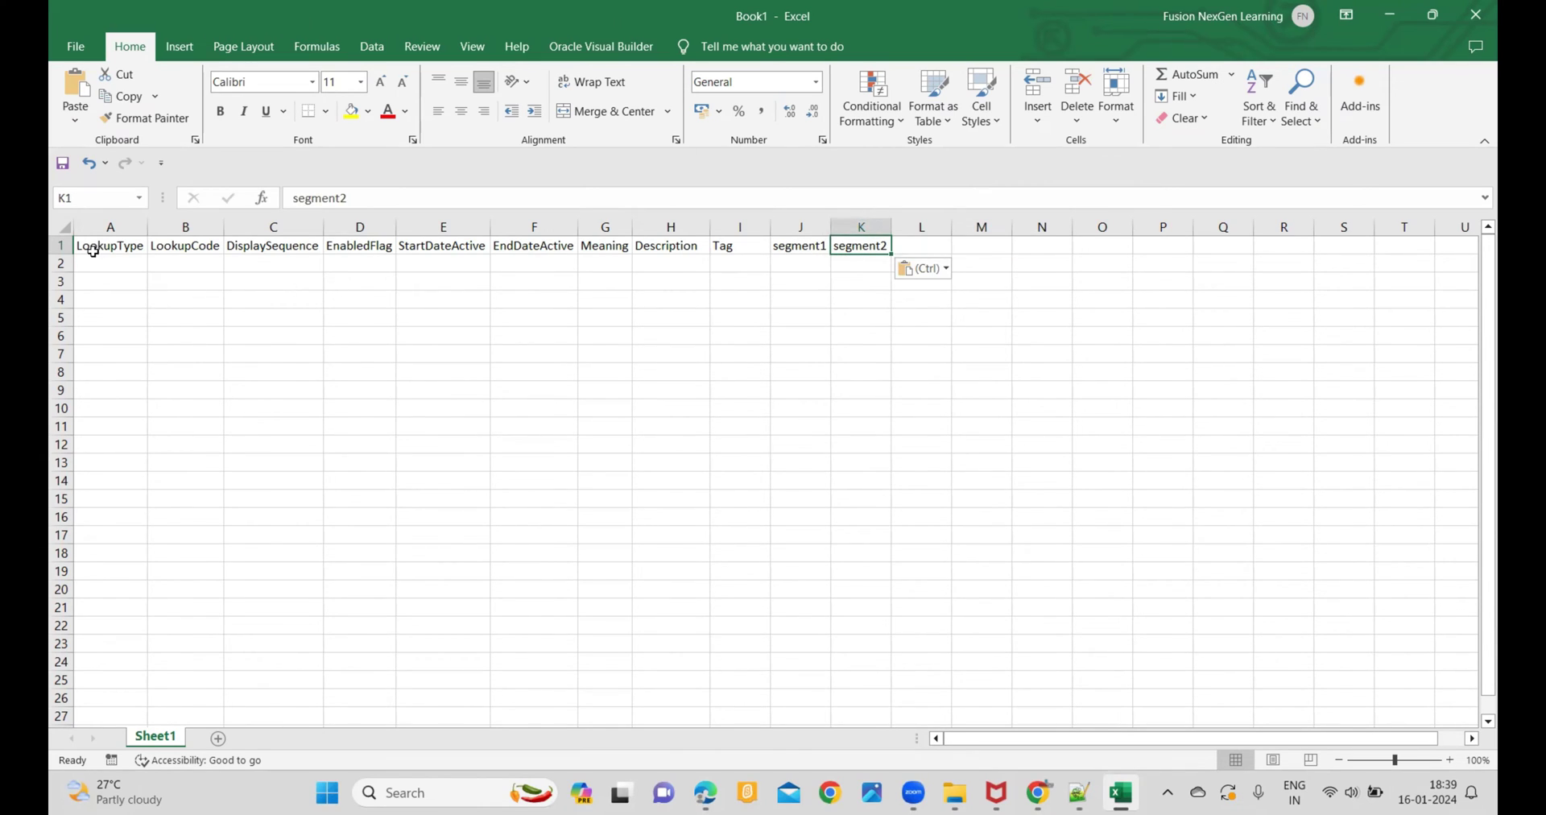
pyautogui.moveTo(97, 248); pyautogui.dragTo(864, 245)
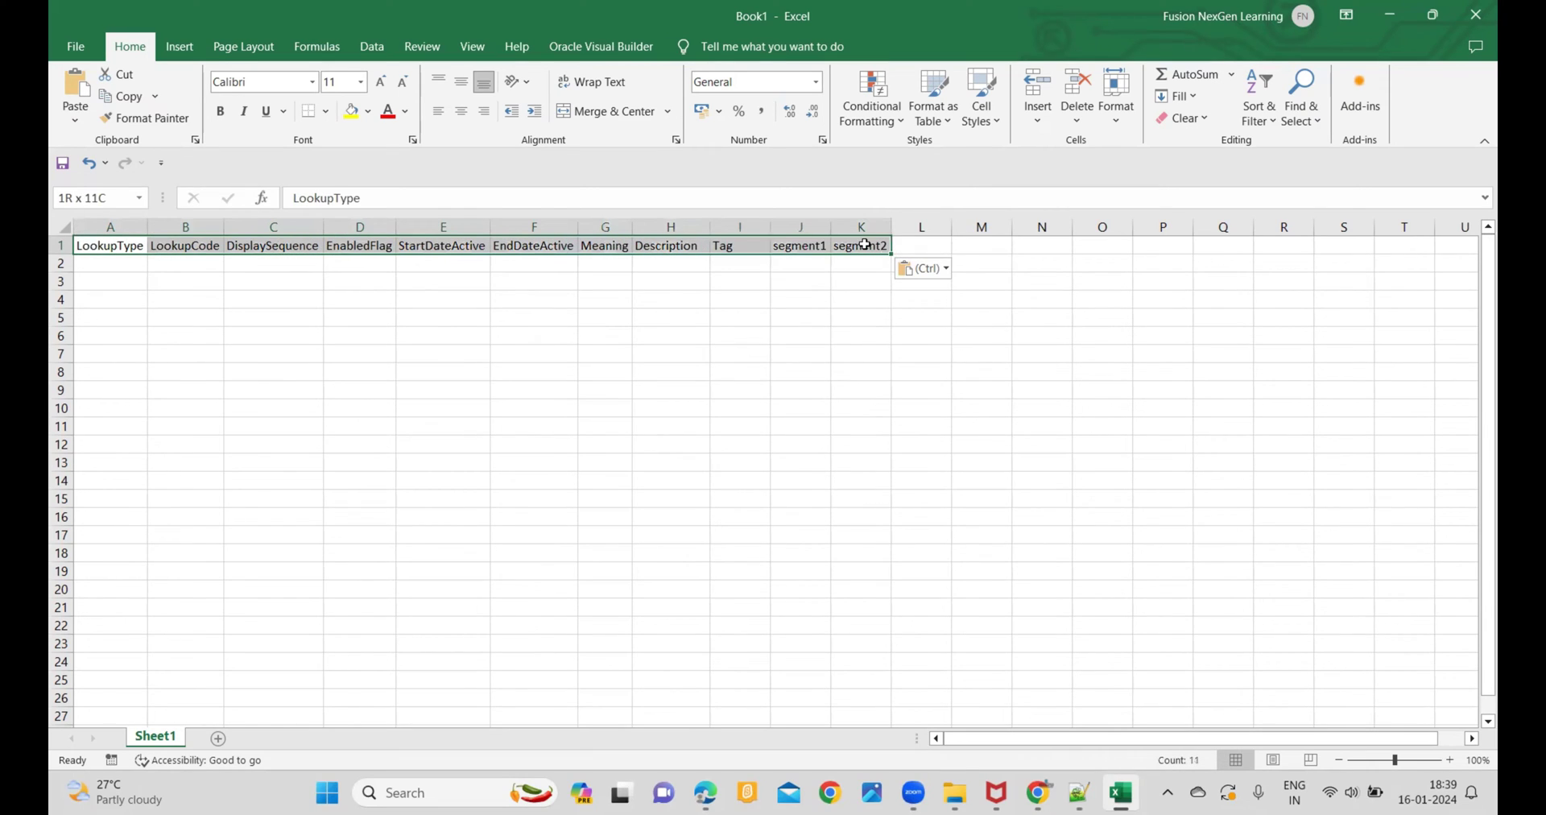
pyautogui.click(133, 267)
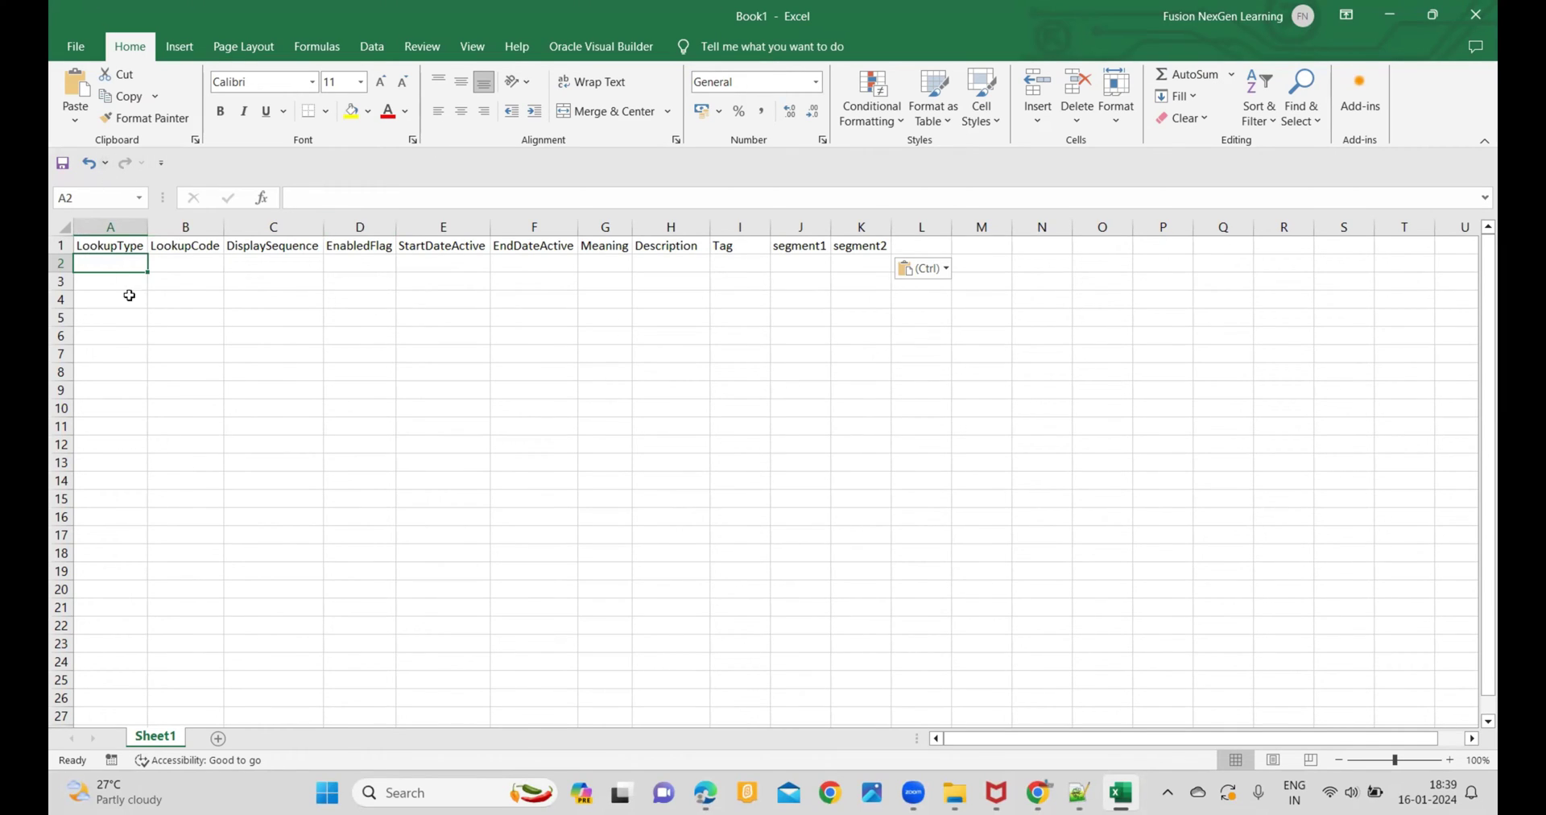
# Step: Switch back to Oracle Fusion in Chrome and leave the segment and flexfield pages to return to the task search
pyautogui.hotkey('alt', 'Tab')
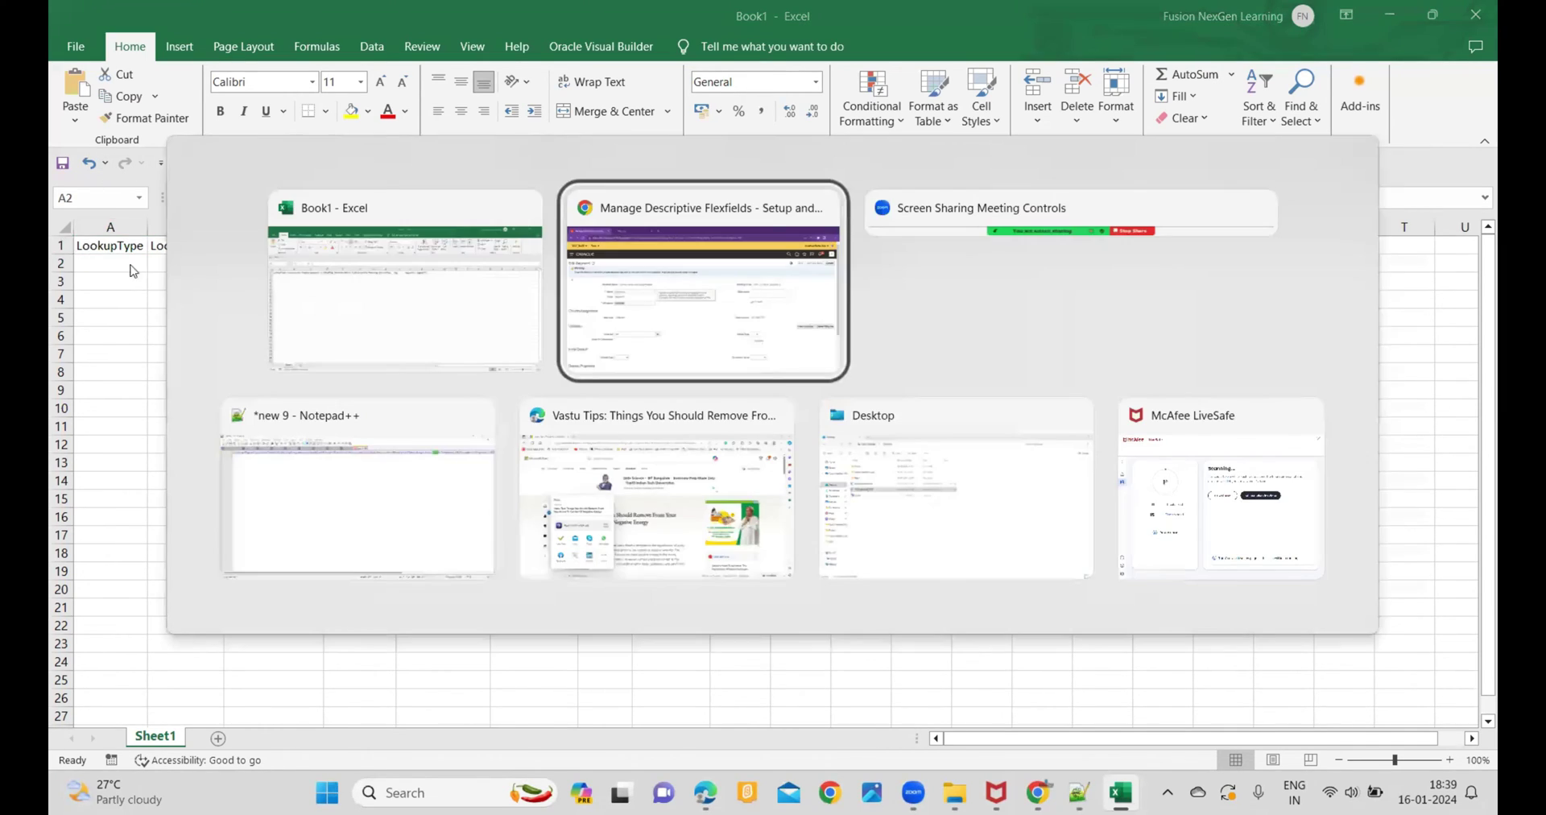
pyautogui.click(1441, 194)
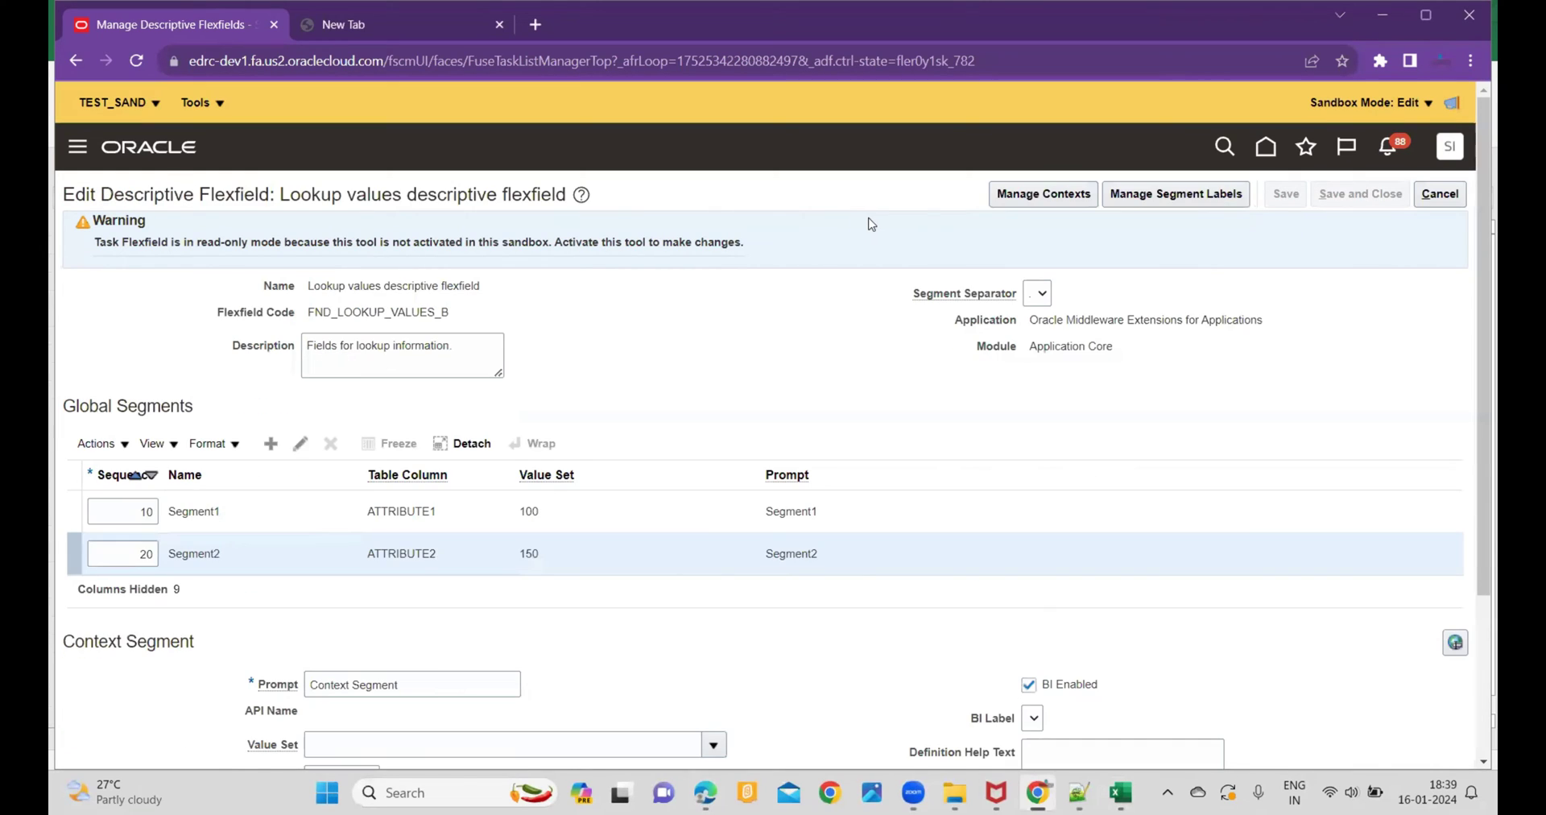
pyautogui.click(1440, 194)
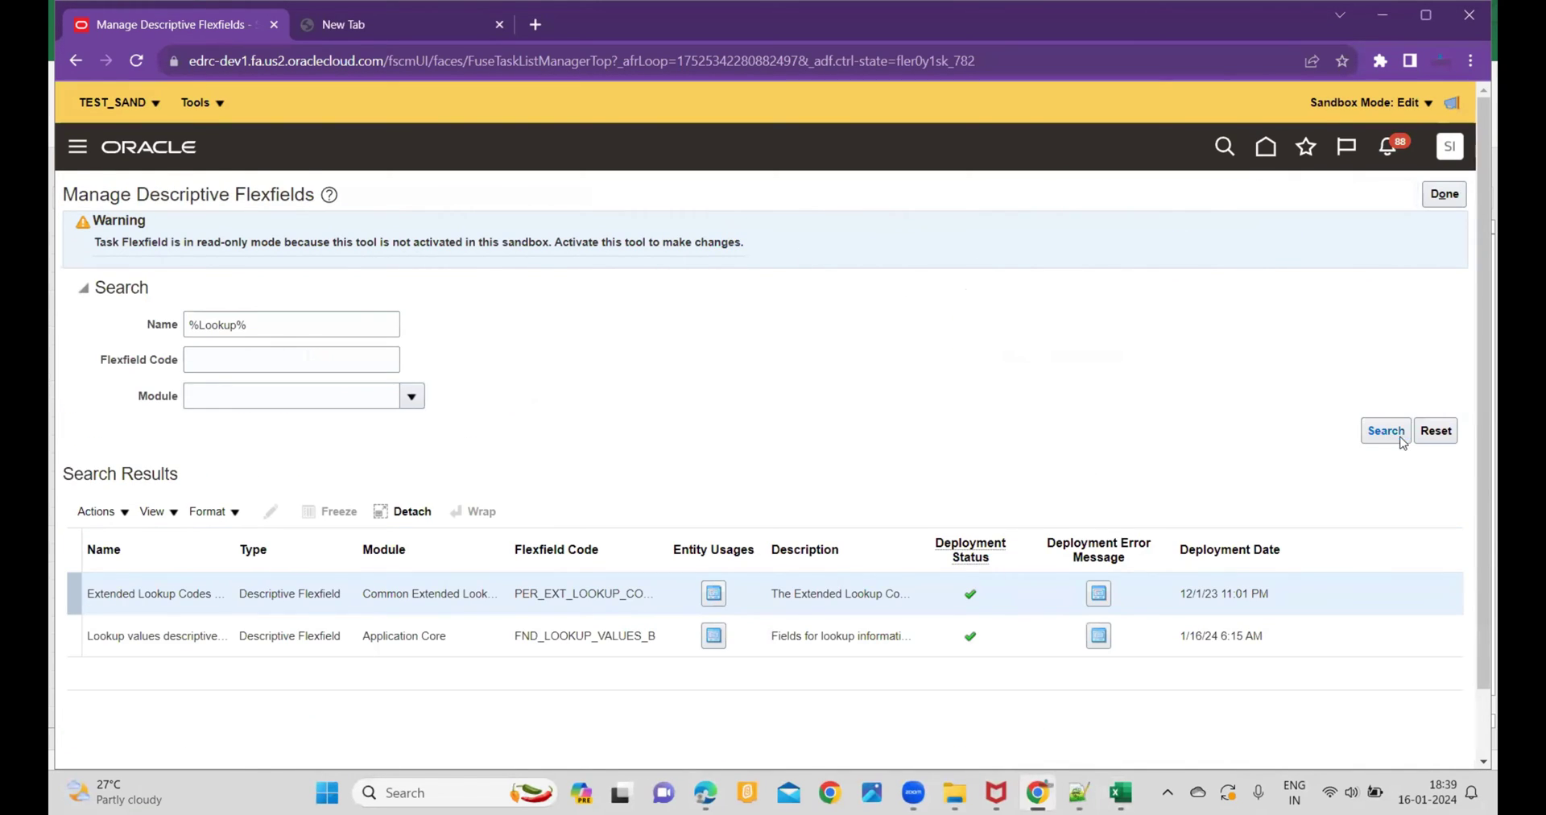
pyautogui.click(1447, 201)
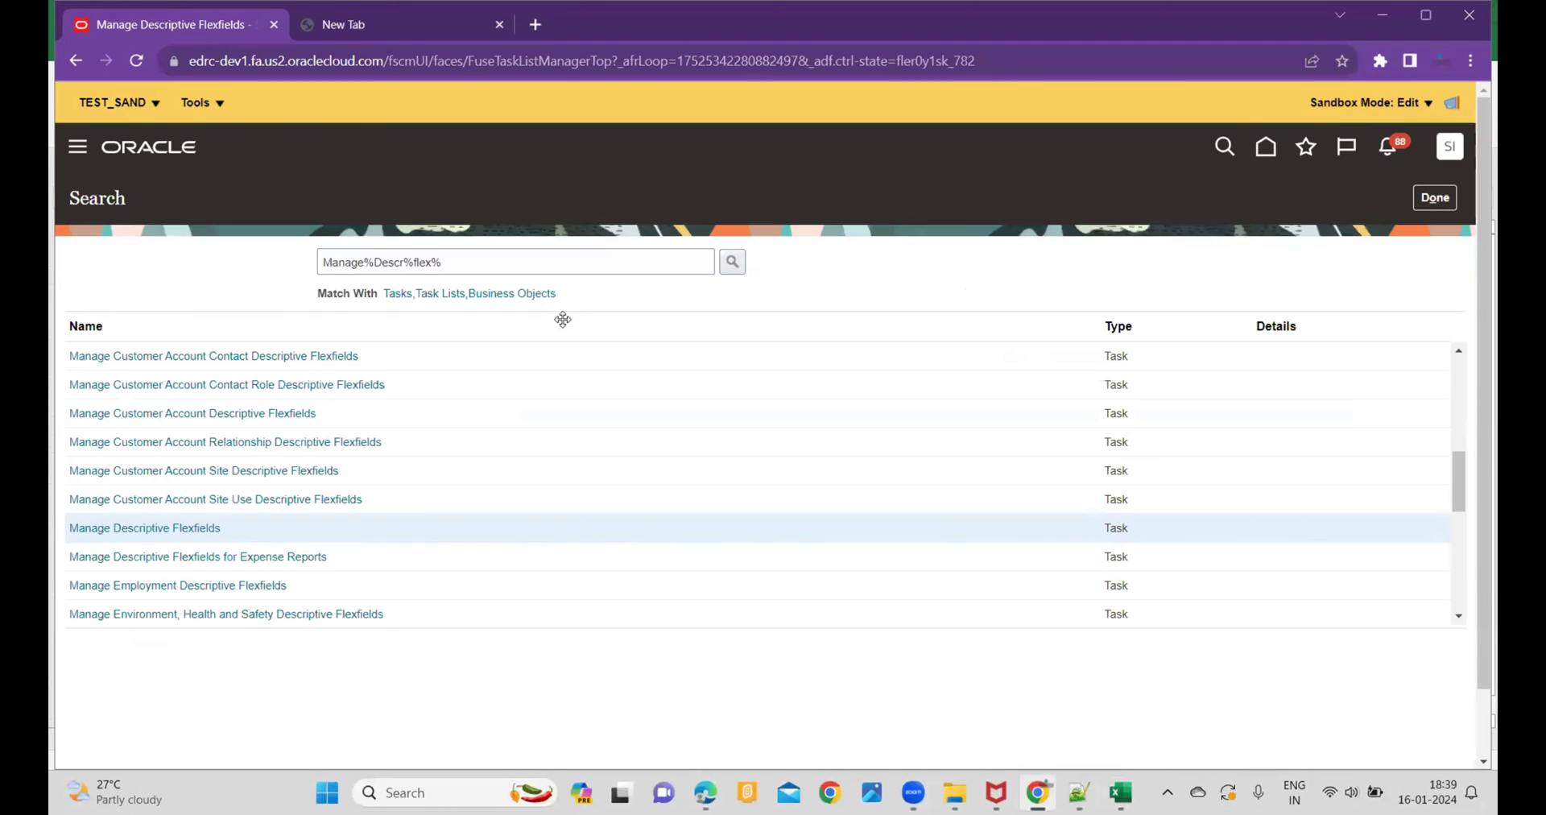
# Step: Search the setup tasks for Manage%Standard%Lookup% and open the Manage Standard Lookups task
pyautogui.click(486, 262)
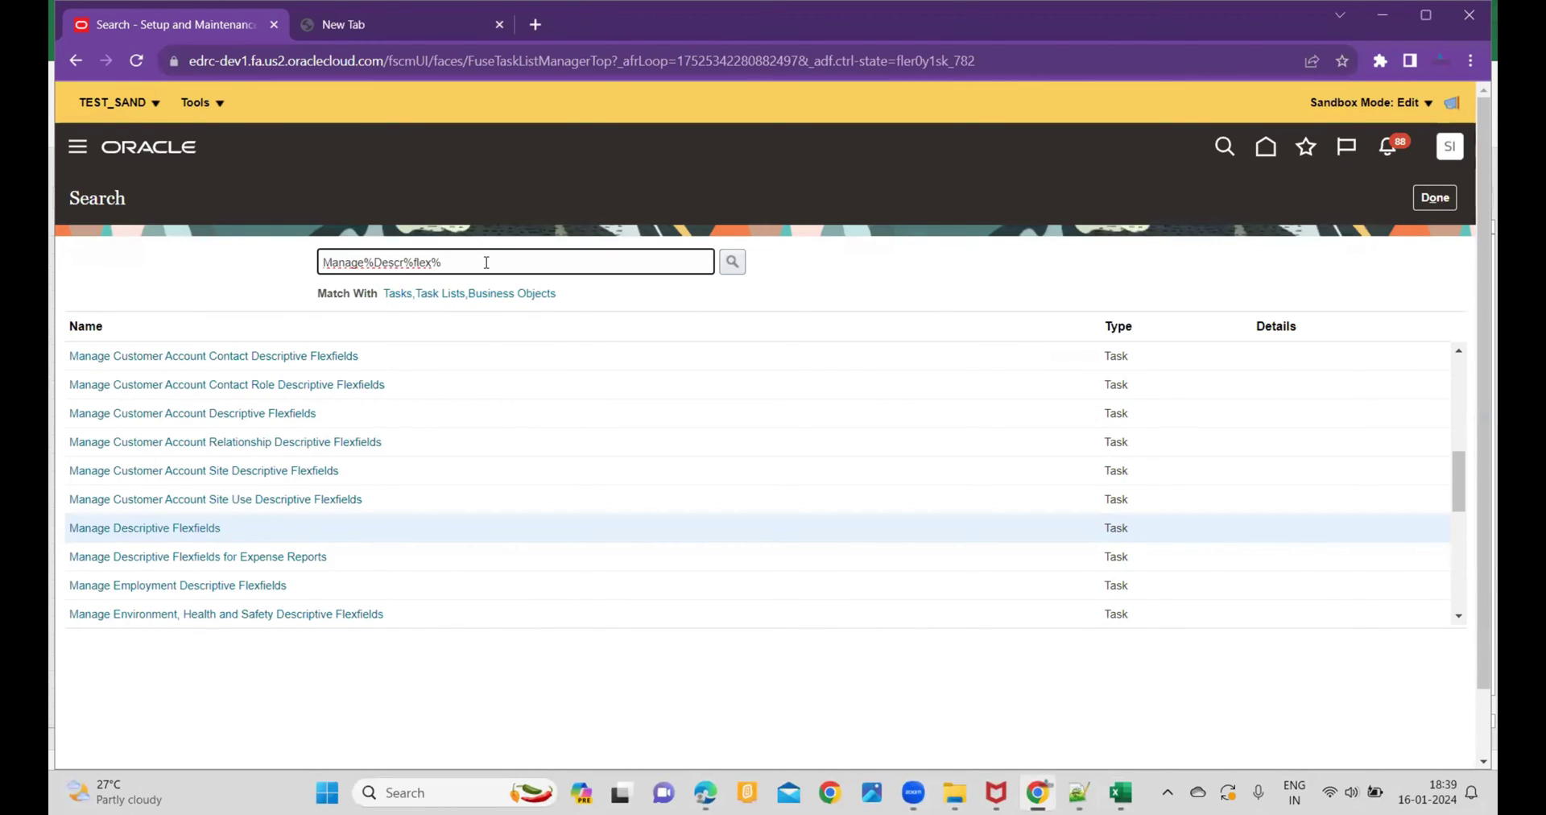
pyautogui.press('BackSpace')
pyautogui.press('BackSpace')
pyautogui.press('BackSpace')
pyautogui.press('BackSpace')
pyautogui.press('BackSpace')
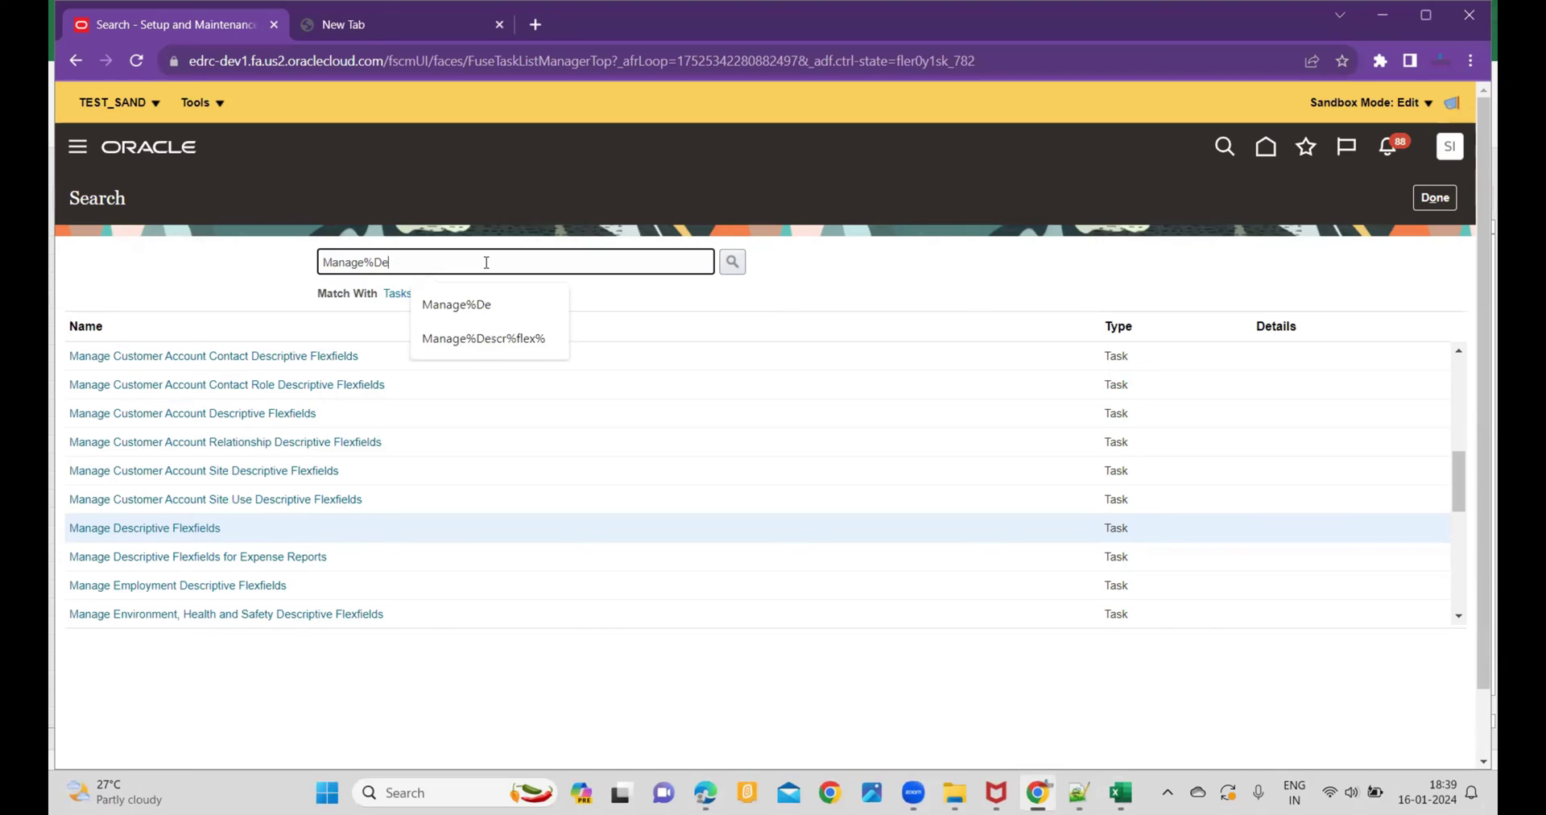
pyautogui.press('BackSpace')
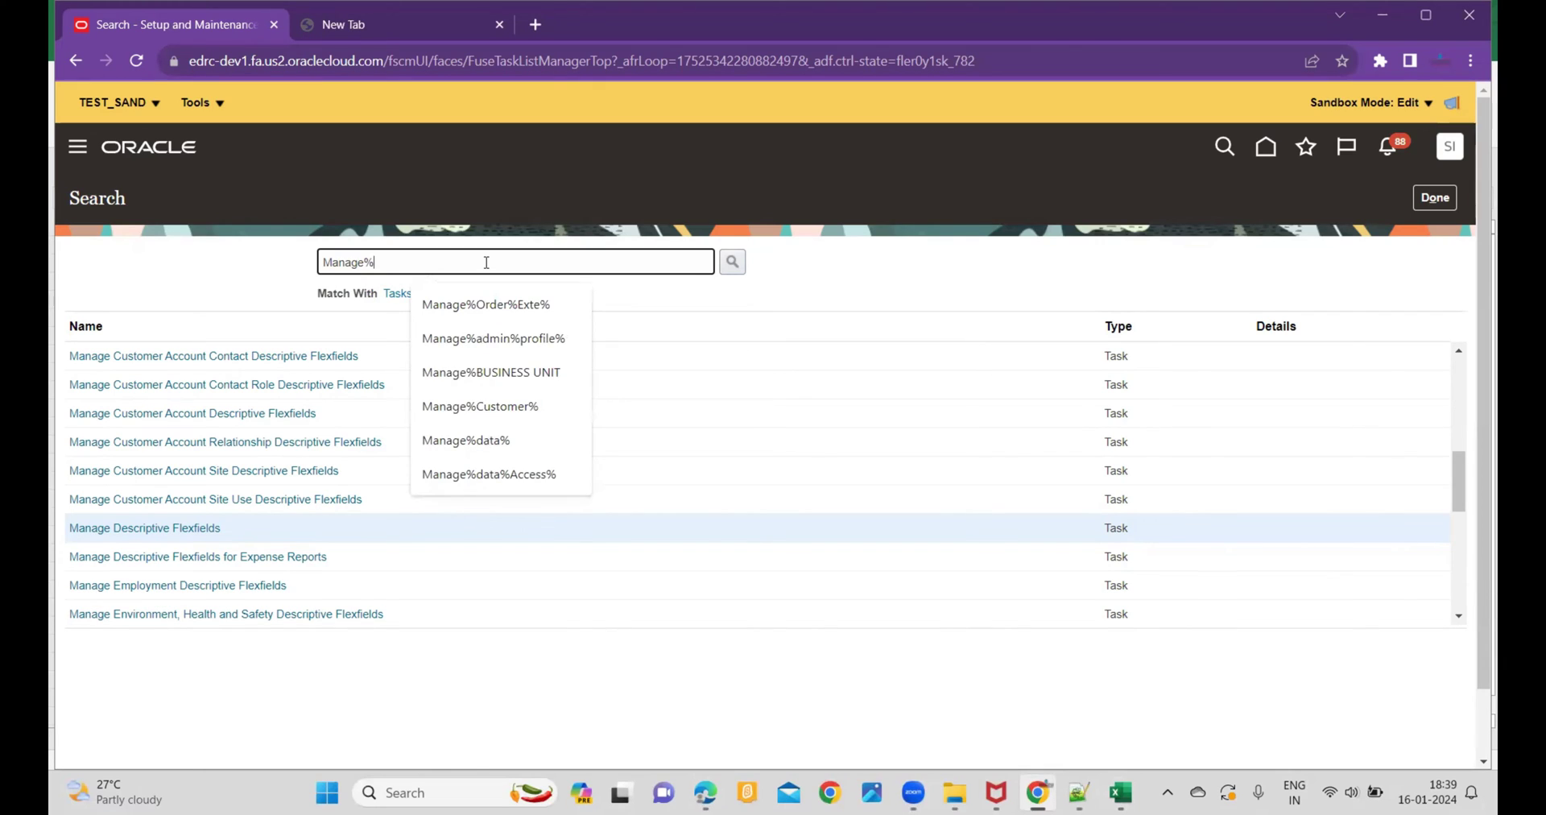
pyautogui.write('Standard%')
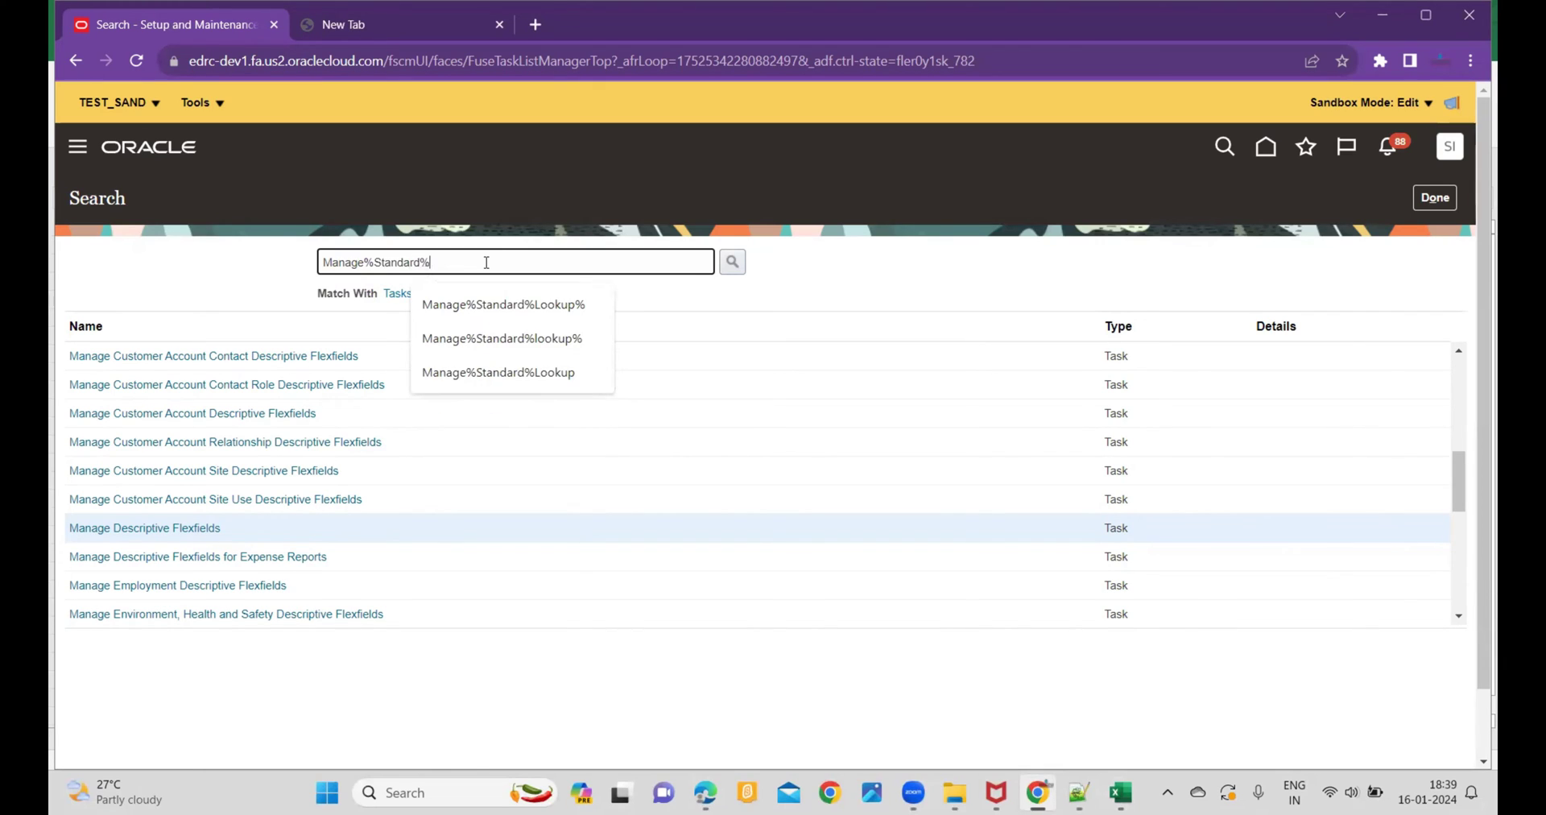
pyautogui.write('Lookup%')
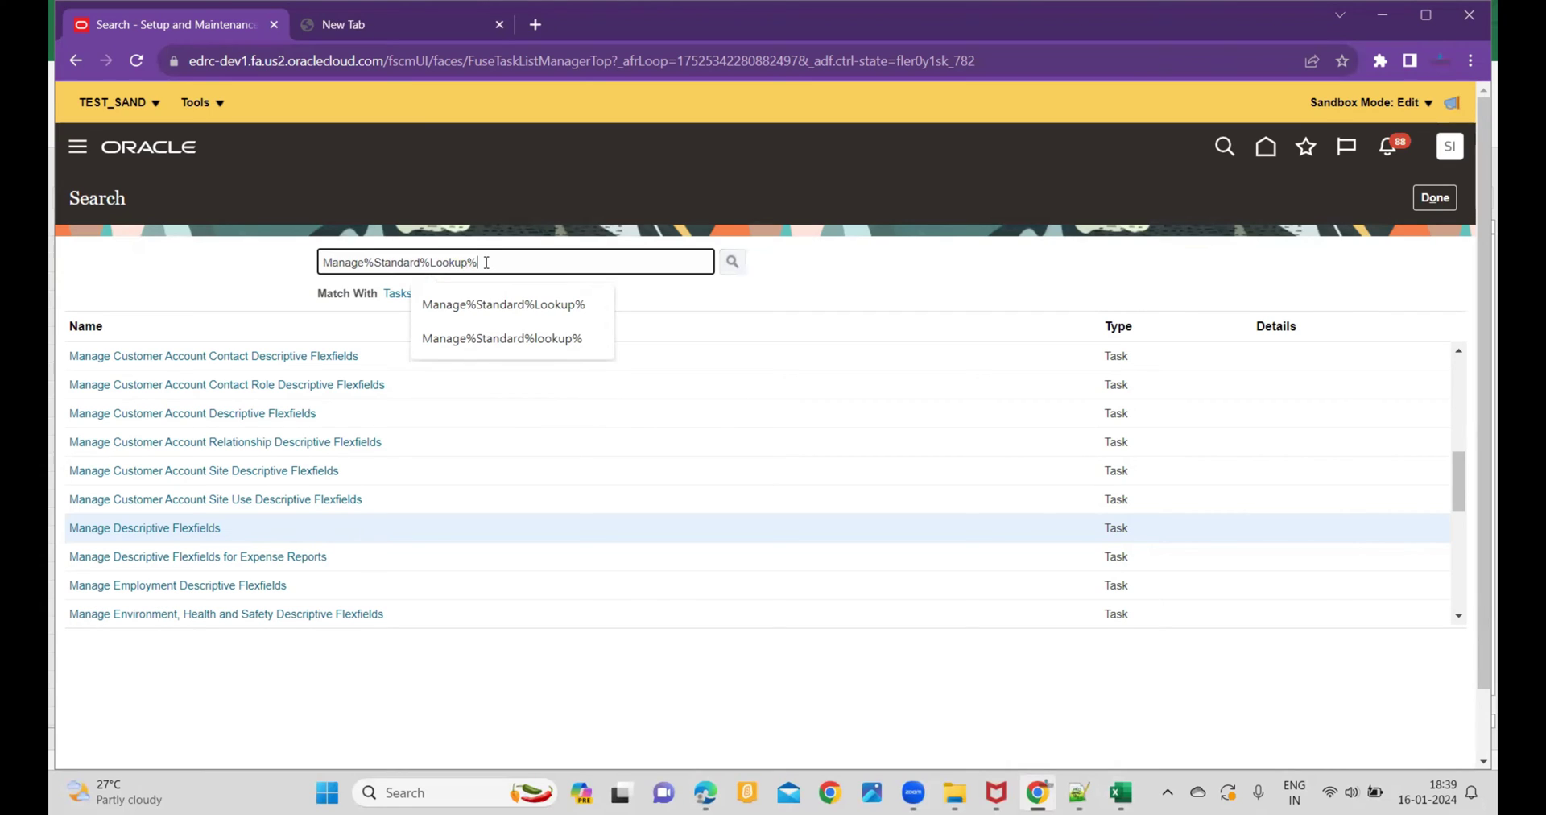
pyautogui.press('Return')
pyautogui.scroll(-3, 224, 559)
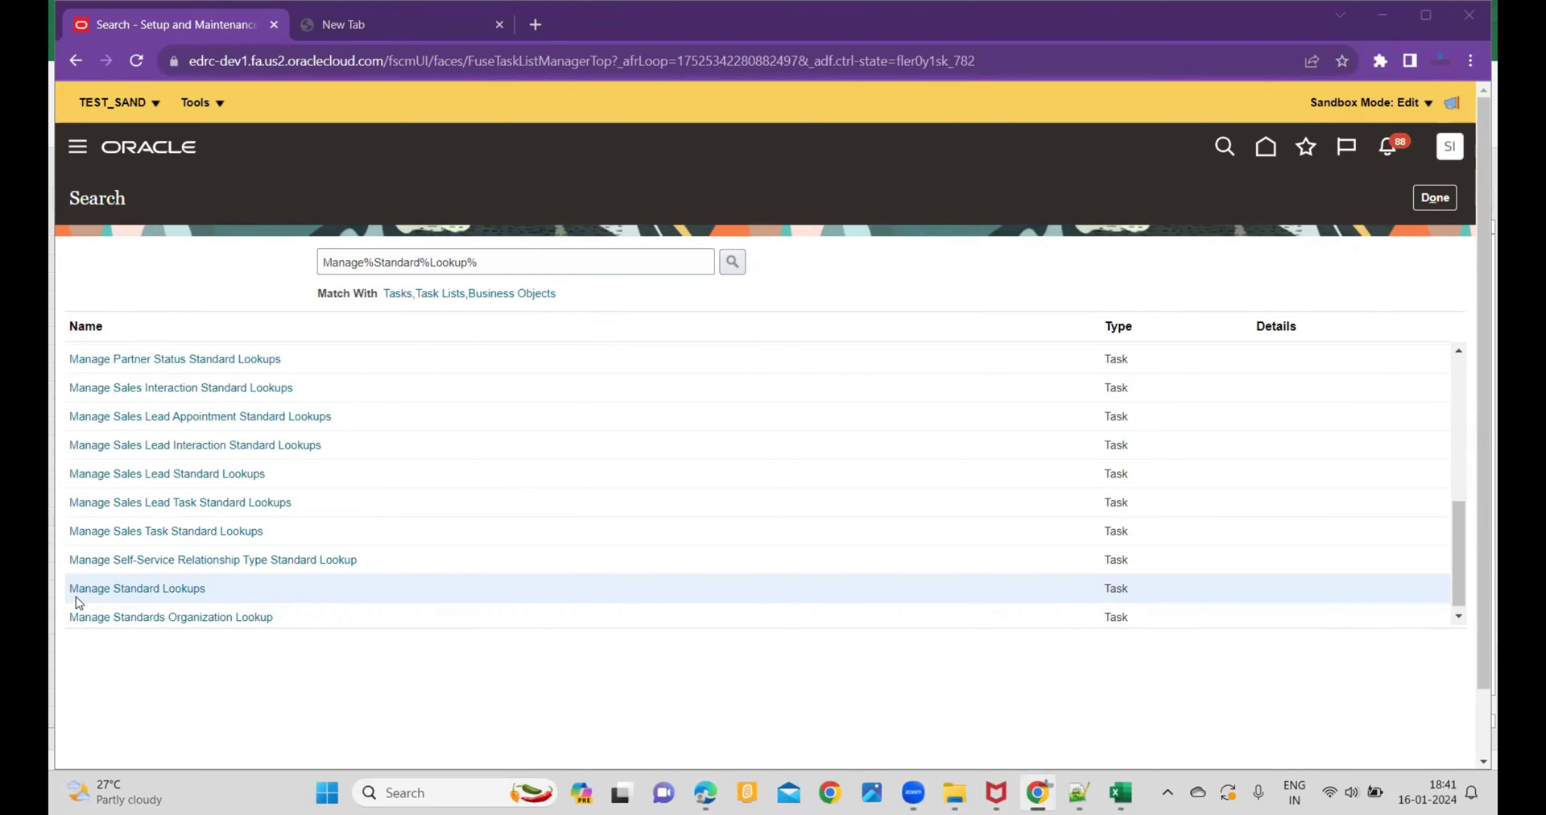
pyautogui.click(130, 591)
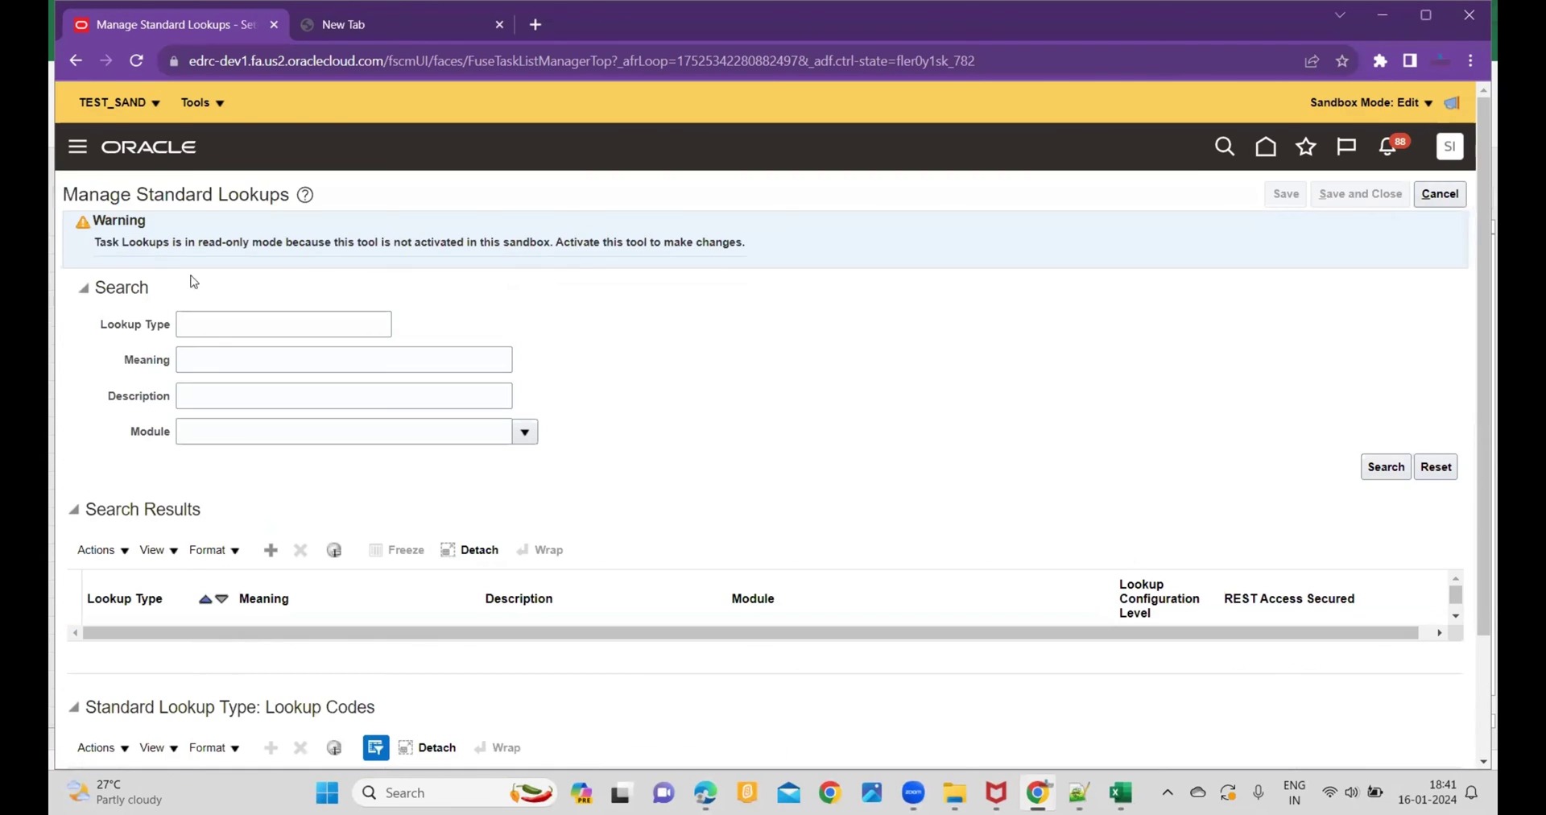
# Step: Search for lookup type TEST and examine the lookup codes and flexfield segment columns of the resulting lookup type
pyautogui.click(256, 324)
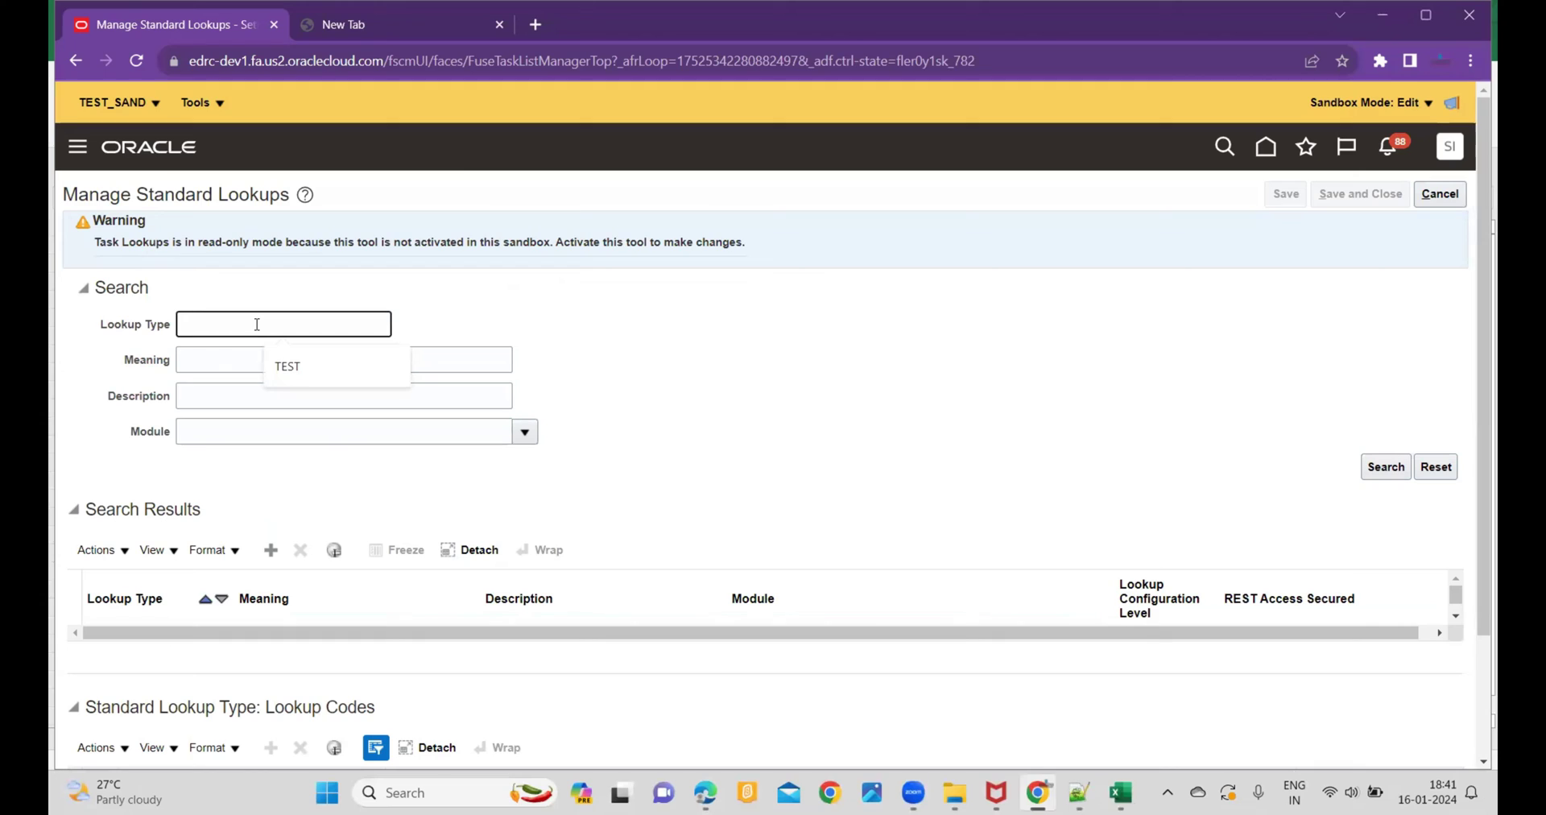
pyautogui.write('TEST')
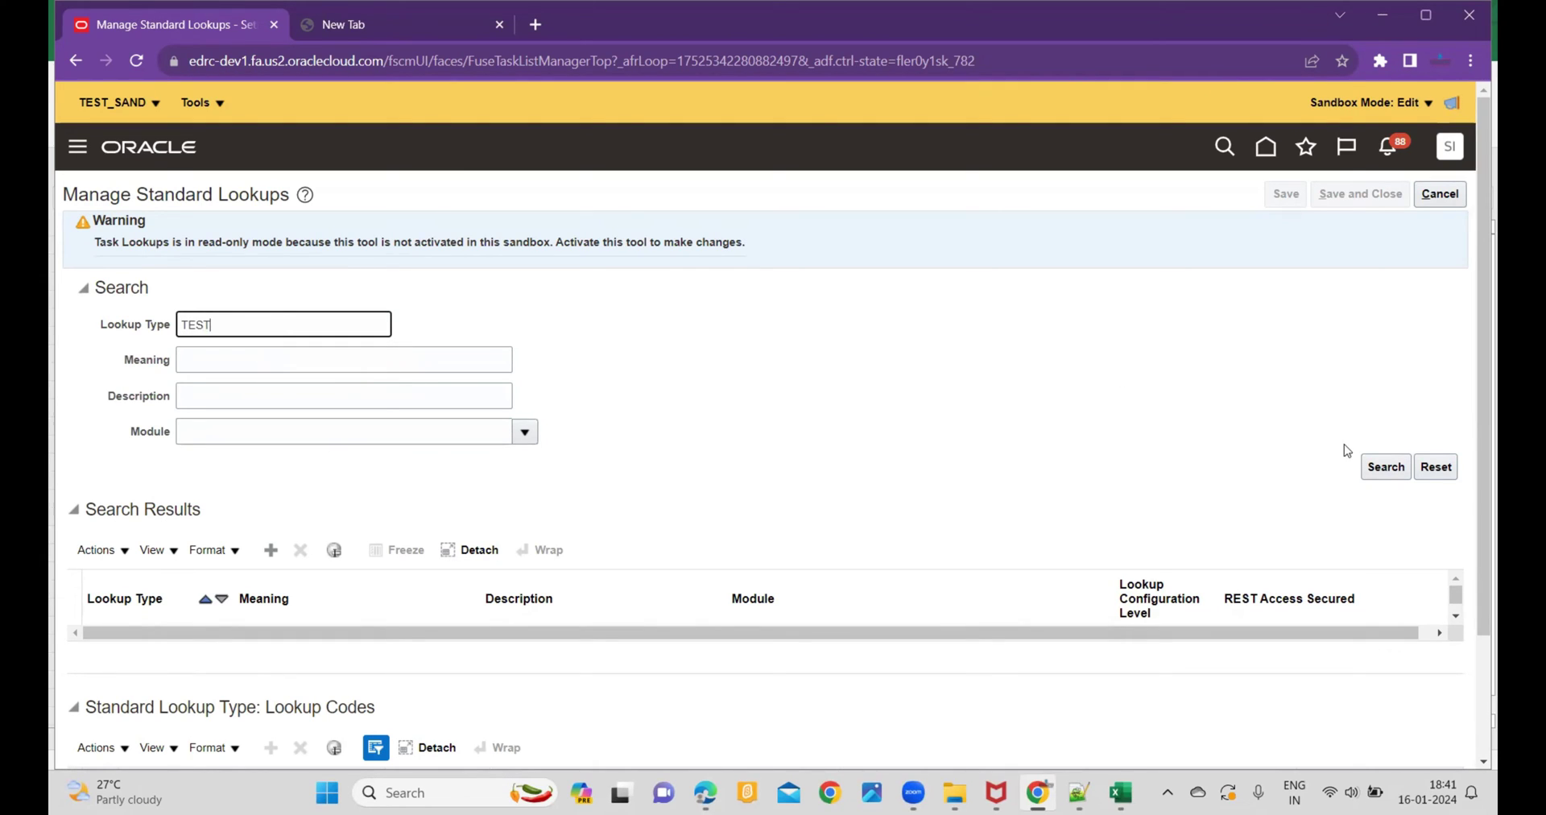
pyautogui.click(1385, 466)
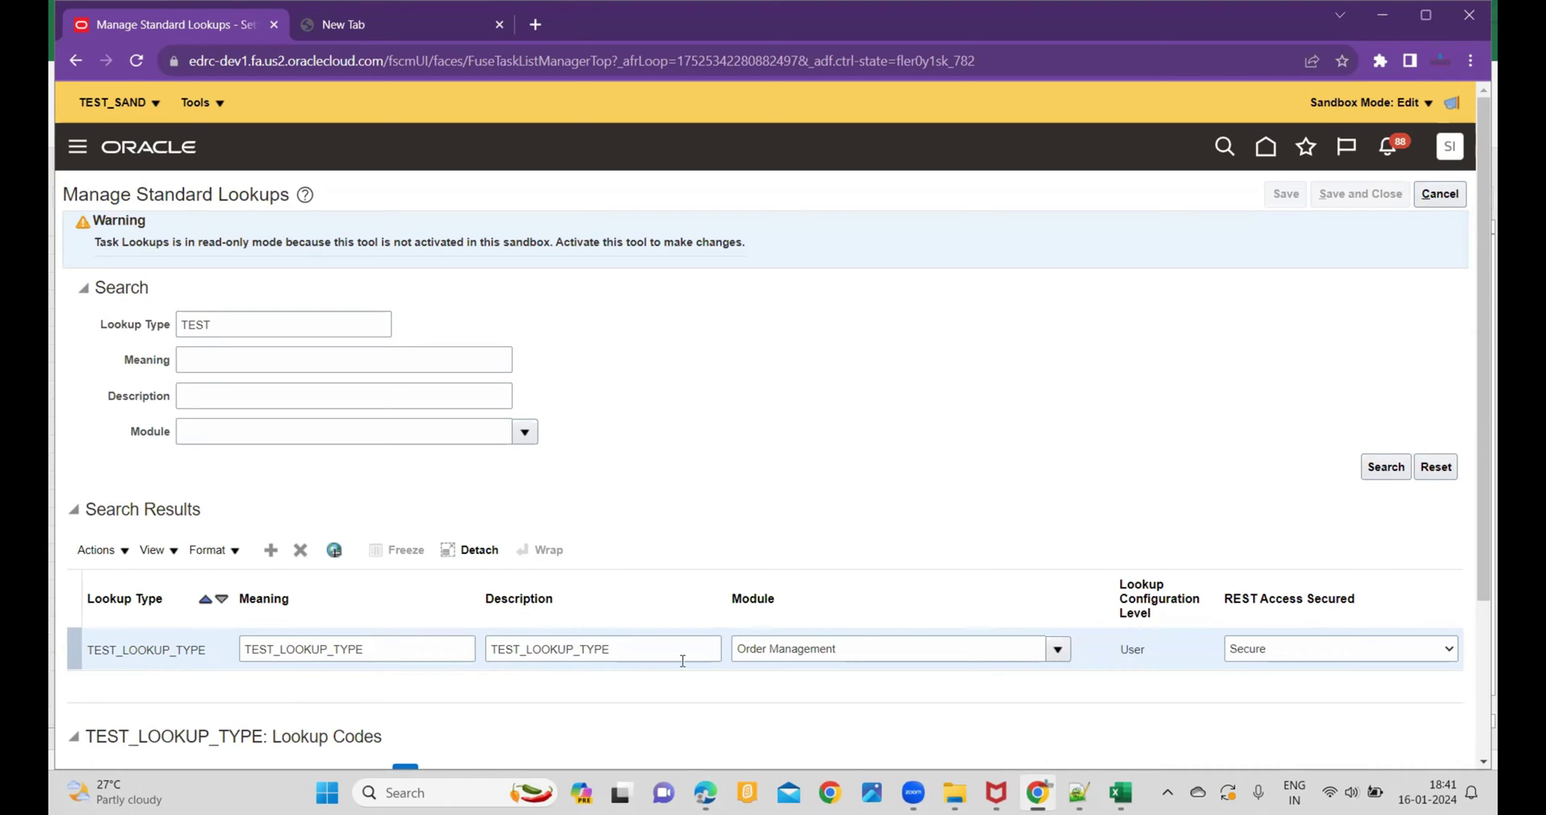
pyautogui.scroll(-1, 954, 672)
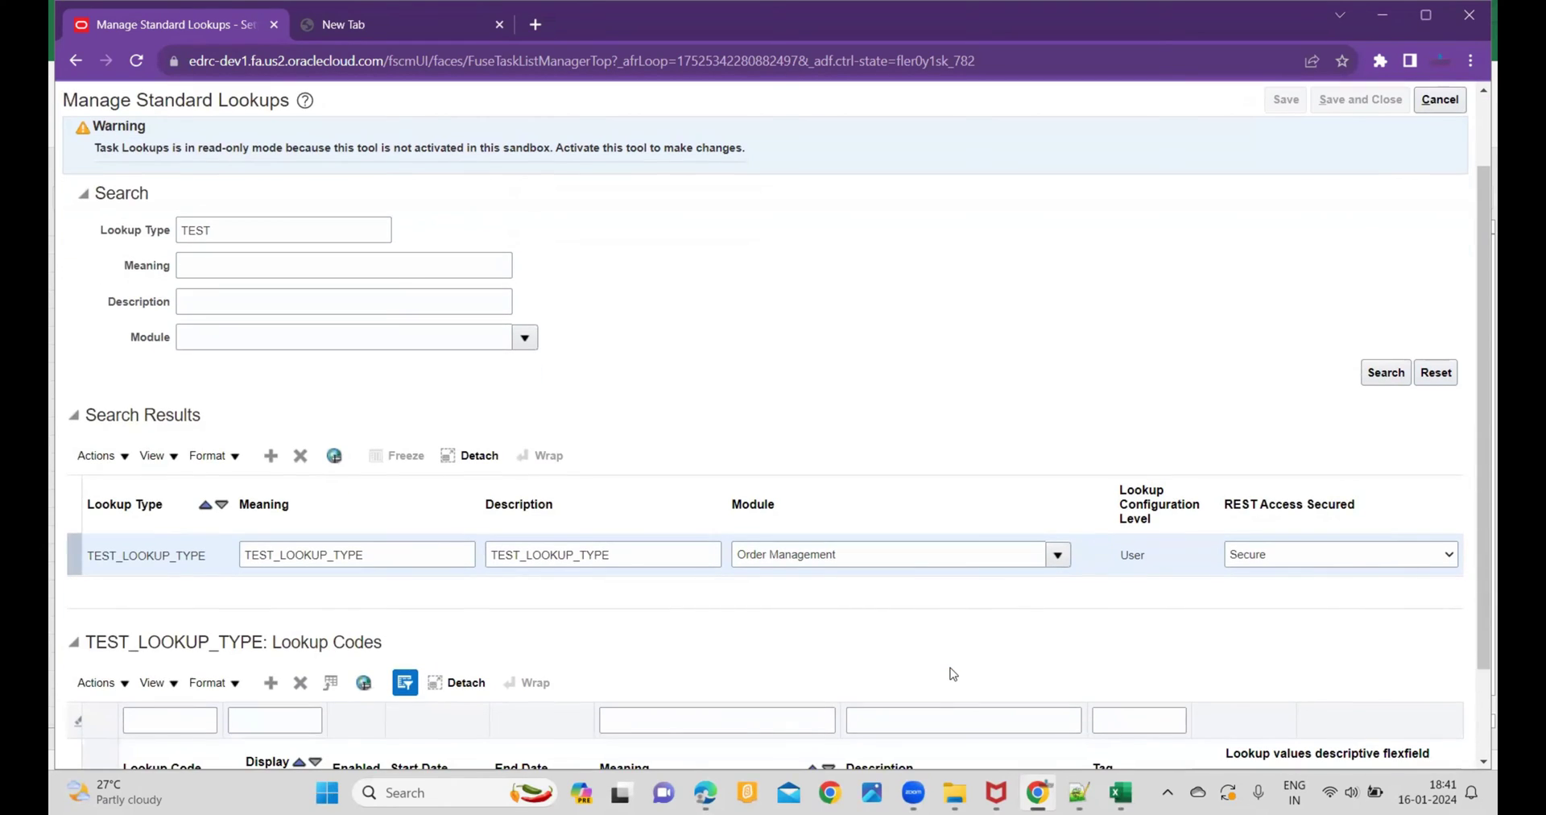
pyautogui.scroll(-1, 850, 638)
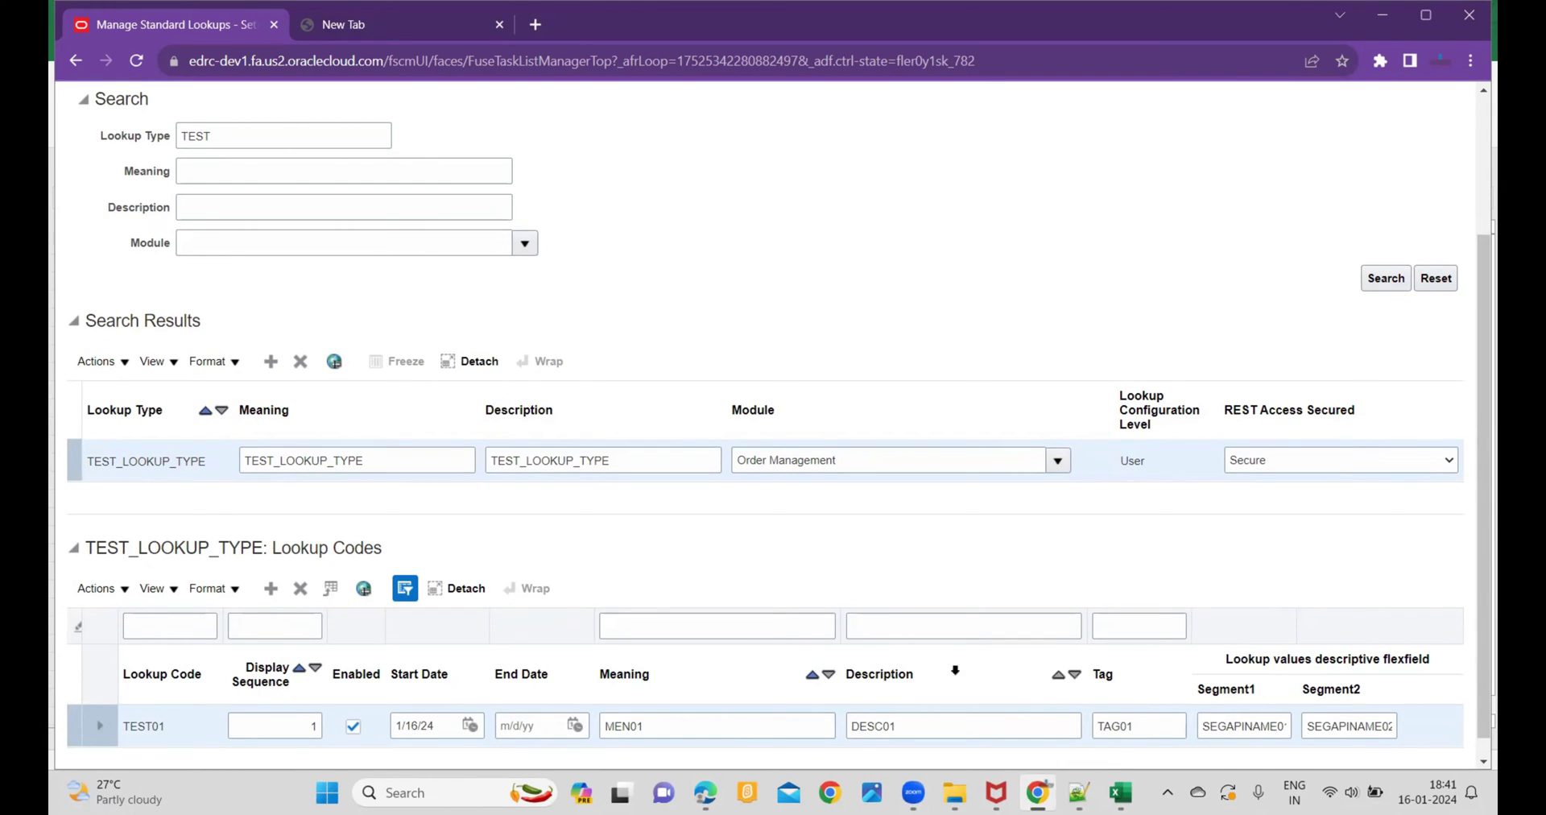
pyautogui.scroll(1, 677, 590)
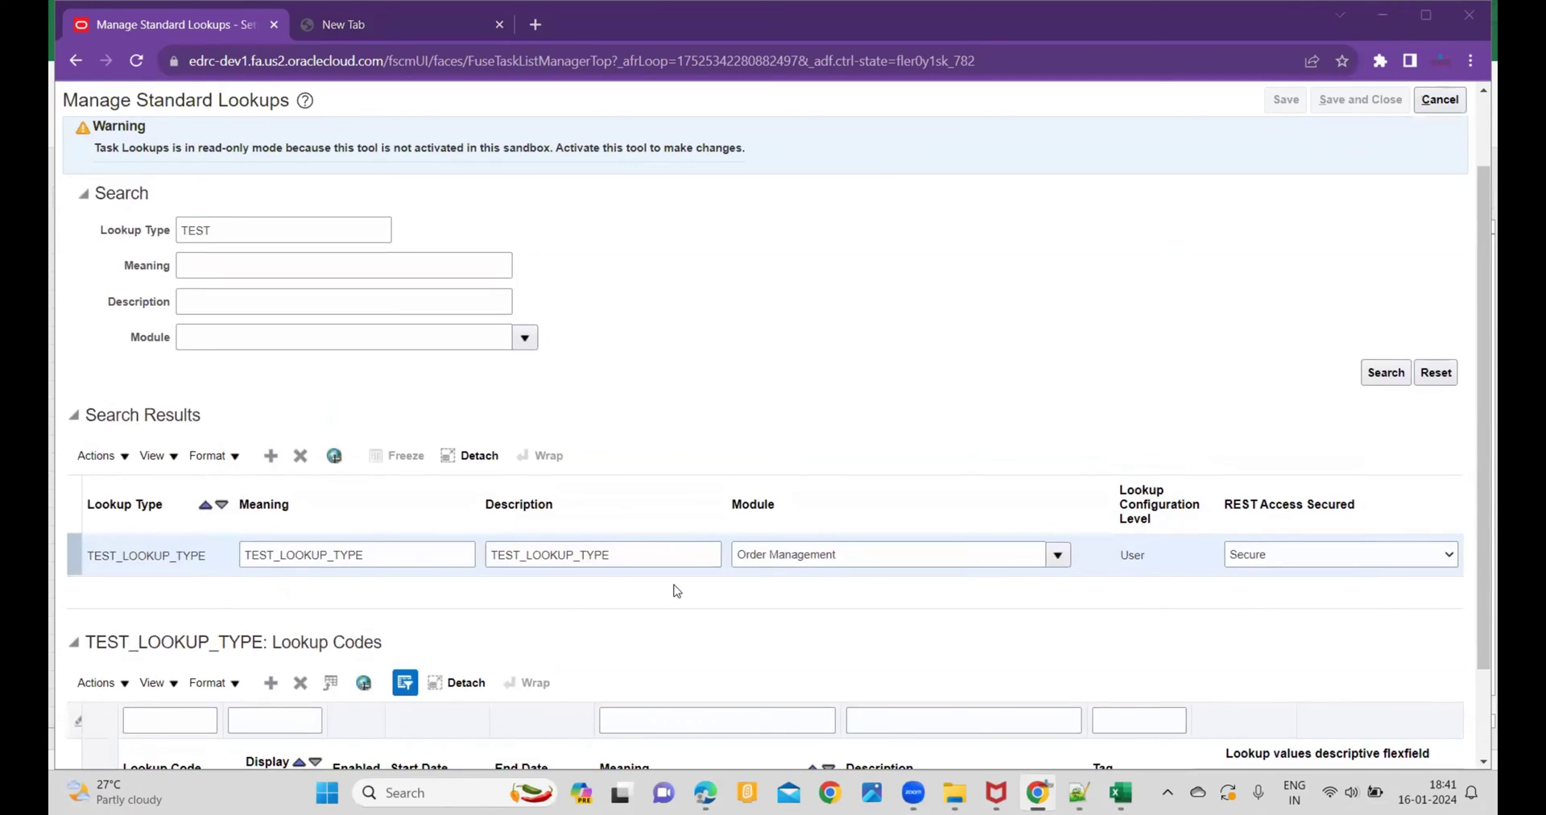
# Step: Copy the text TEST_LOOKUP_TYPE from Oracle into cell A2 of the Excel sheet and fit column A to its contents
pyautogui.hotkey('alt', 'Tab')
pyautogui.hotkey('alt', 'Tab')
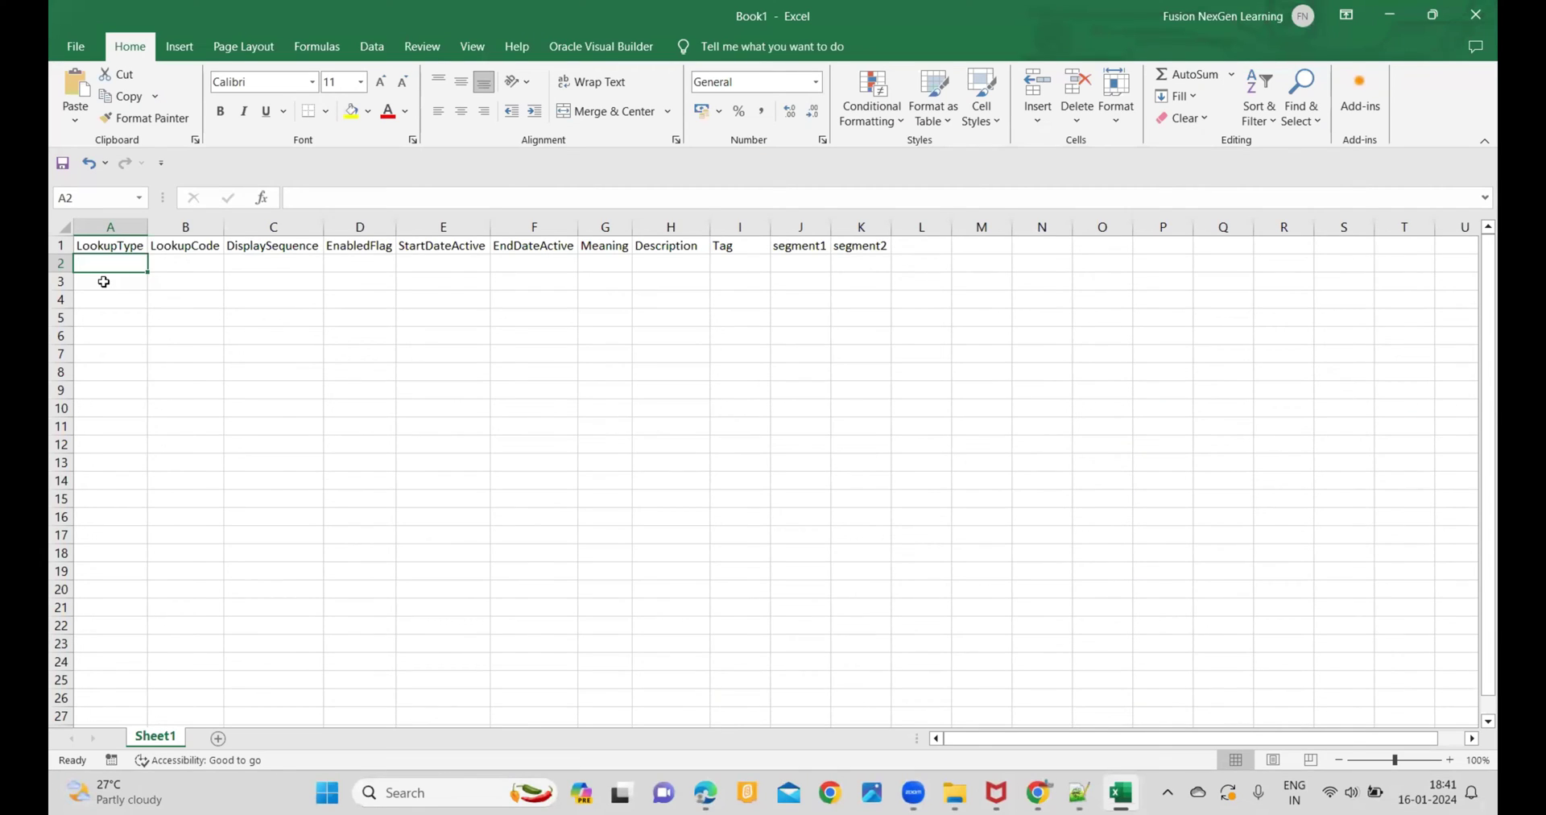
pyautogui.hotkey('alt', 'Tab')
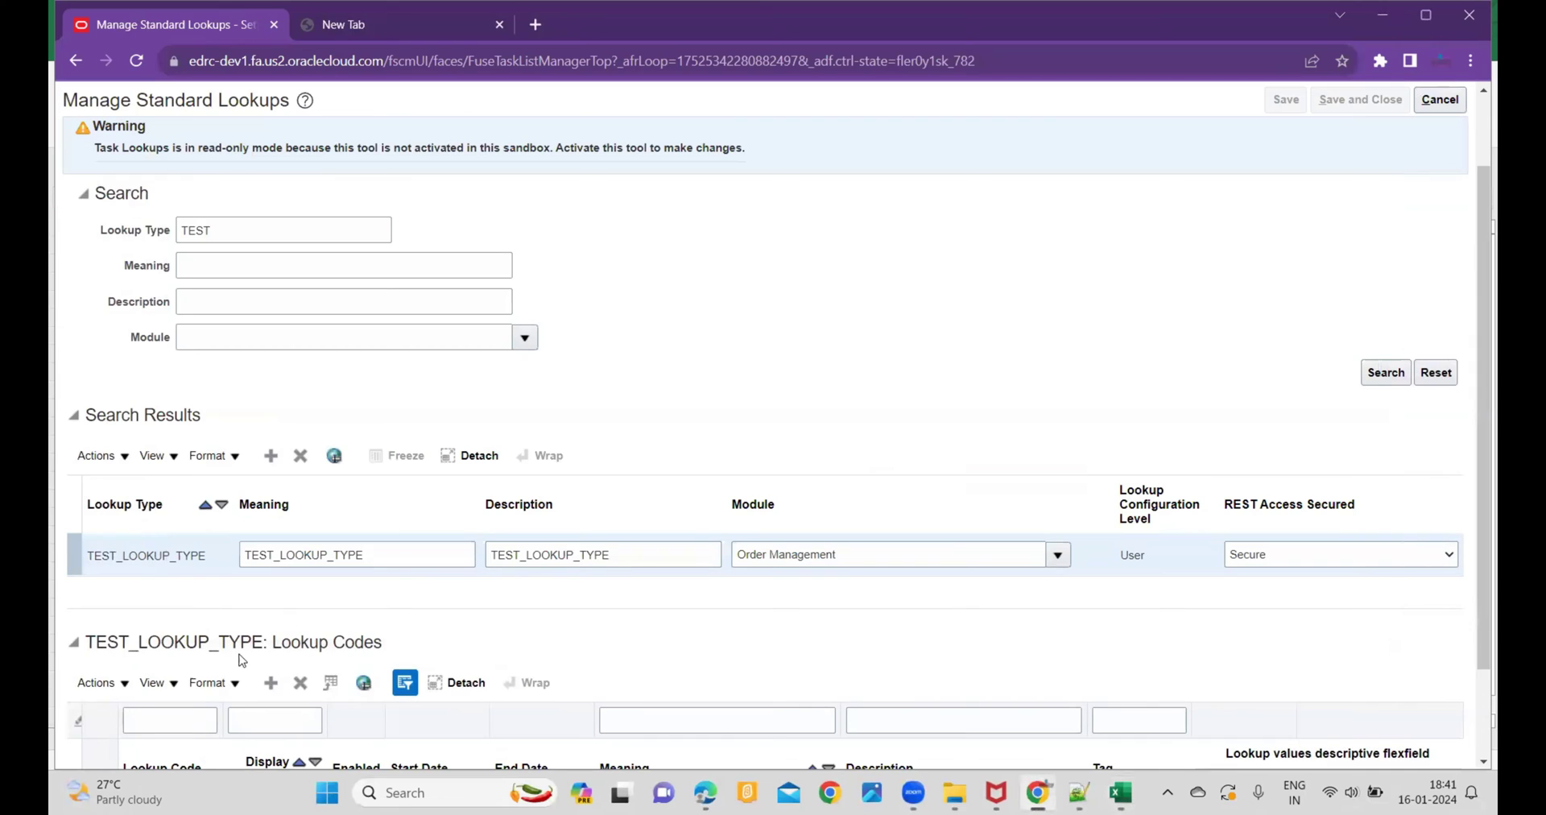
pyautogui.moveTo(399, 556); pyautogui.dragTo(222, 560)
pyautogui.hotkey('ctrl', 'c')
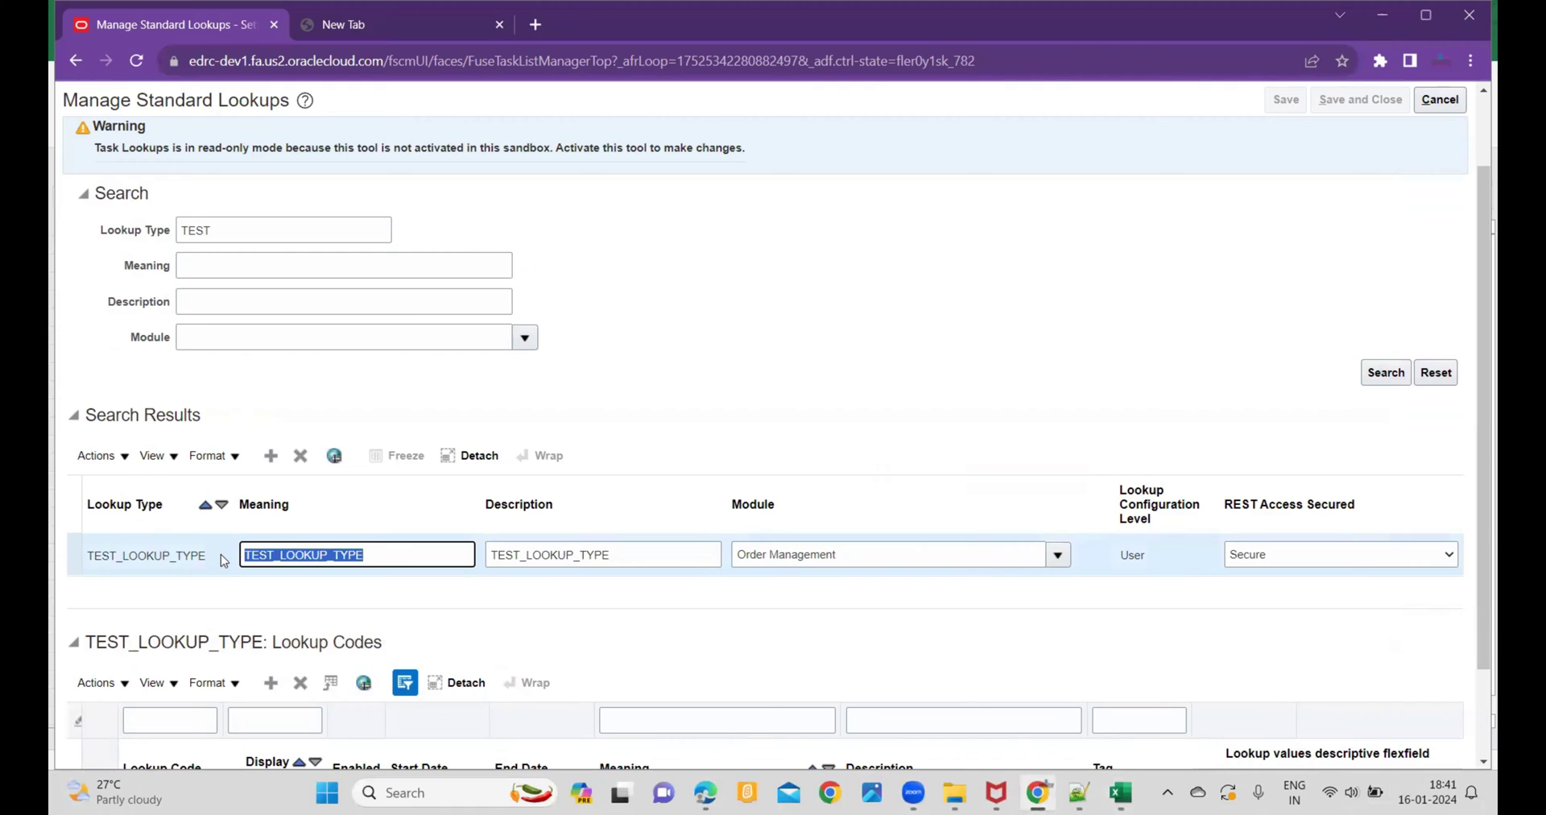
pyautogui.press('alt')
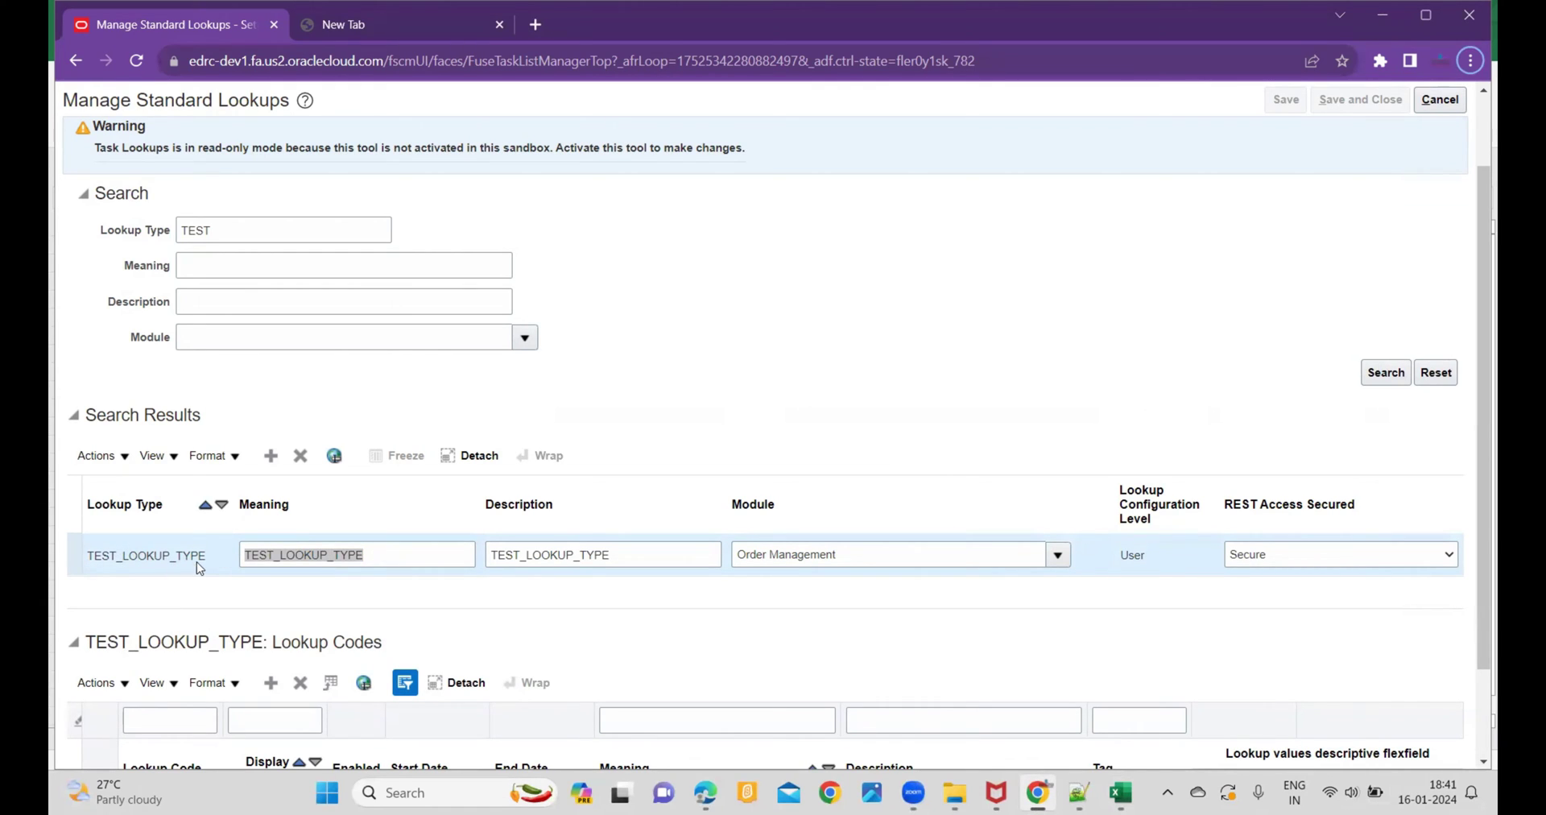
pyautogui.hotkey('alt', 'Tab')
pyautogui.hotkey('ctrl', 'v')
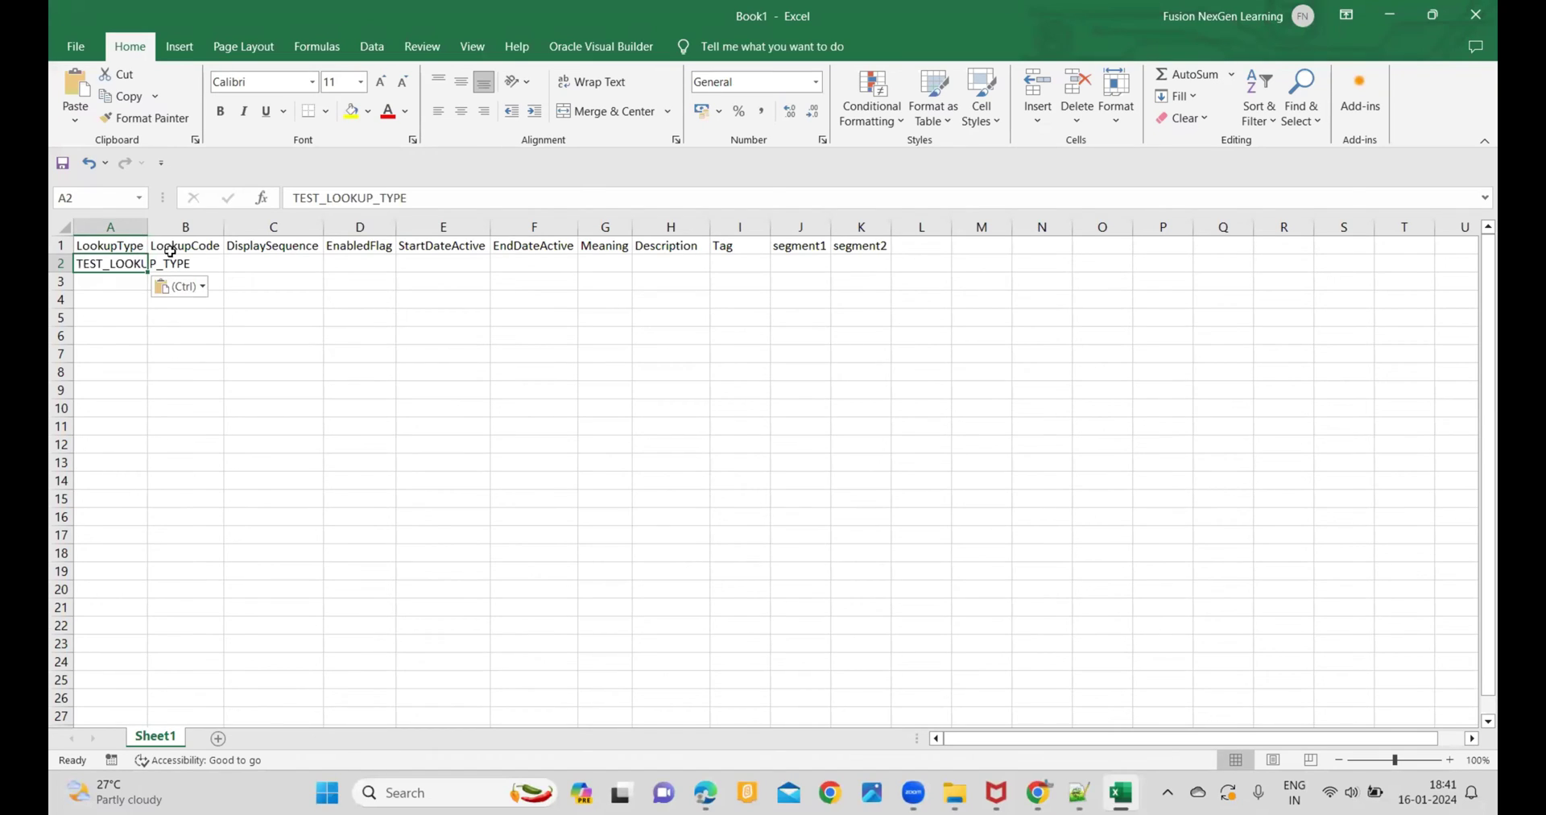
pyautogui.doubleClick(147, 227)
# Step: Fill row 2 with LookupCode TEST0001, DisplaySequence 2 and EnabledFlag Y, leaving both date cells empty
pyautogui.click(234, 264)
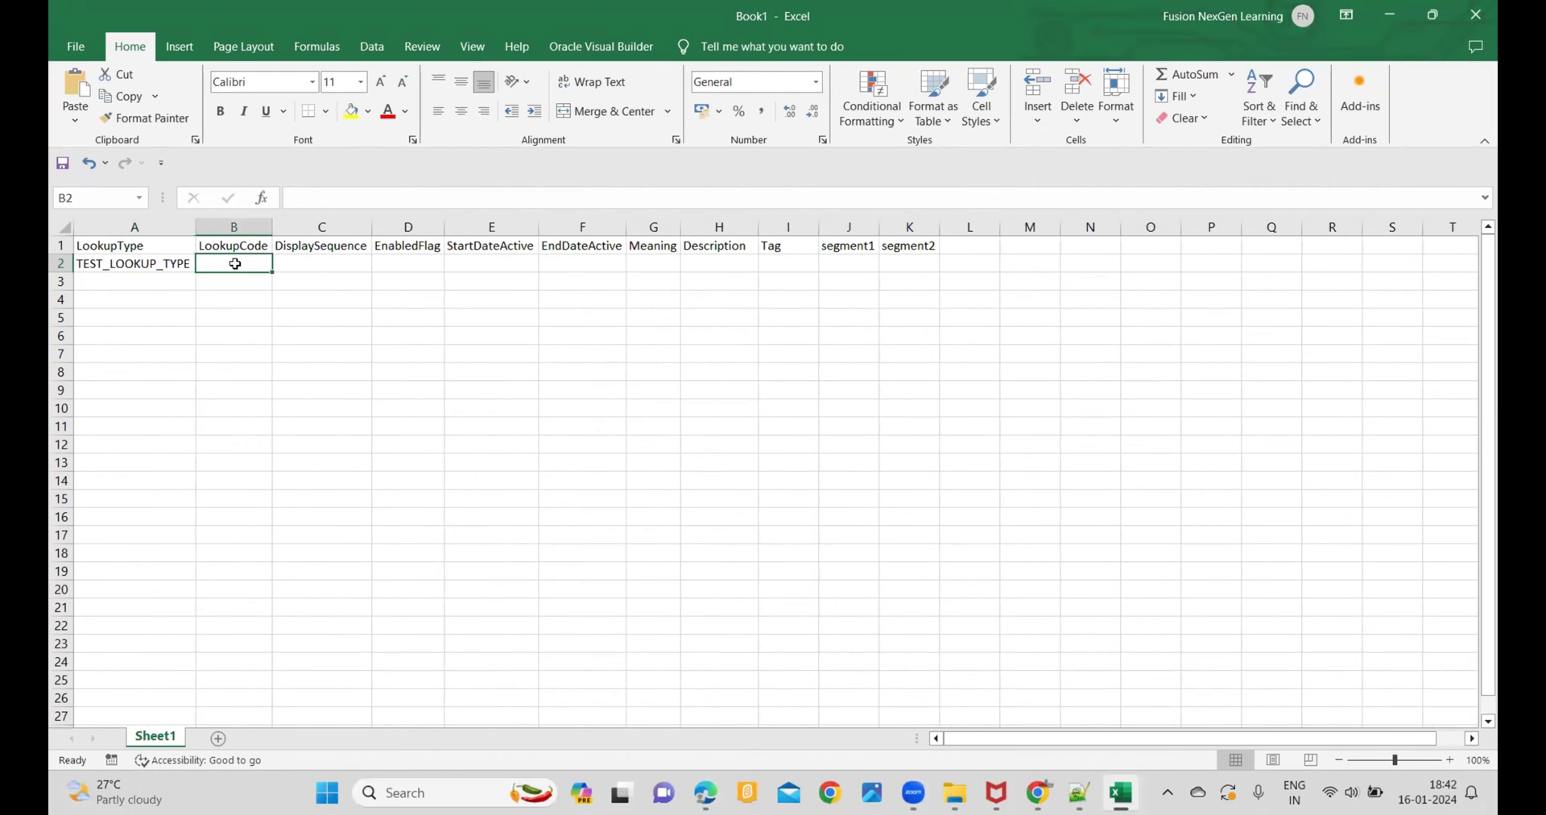
pyautogui.write('TEST00')
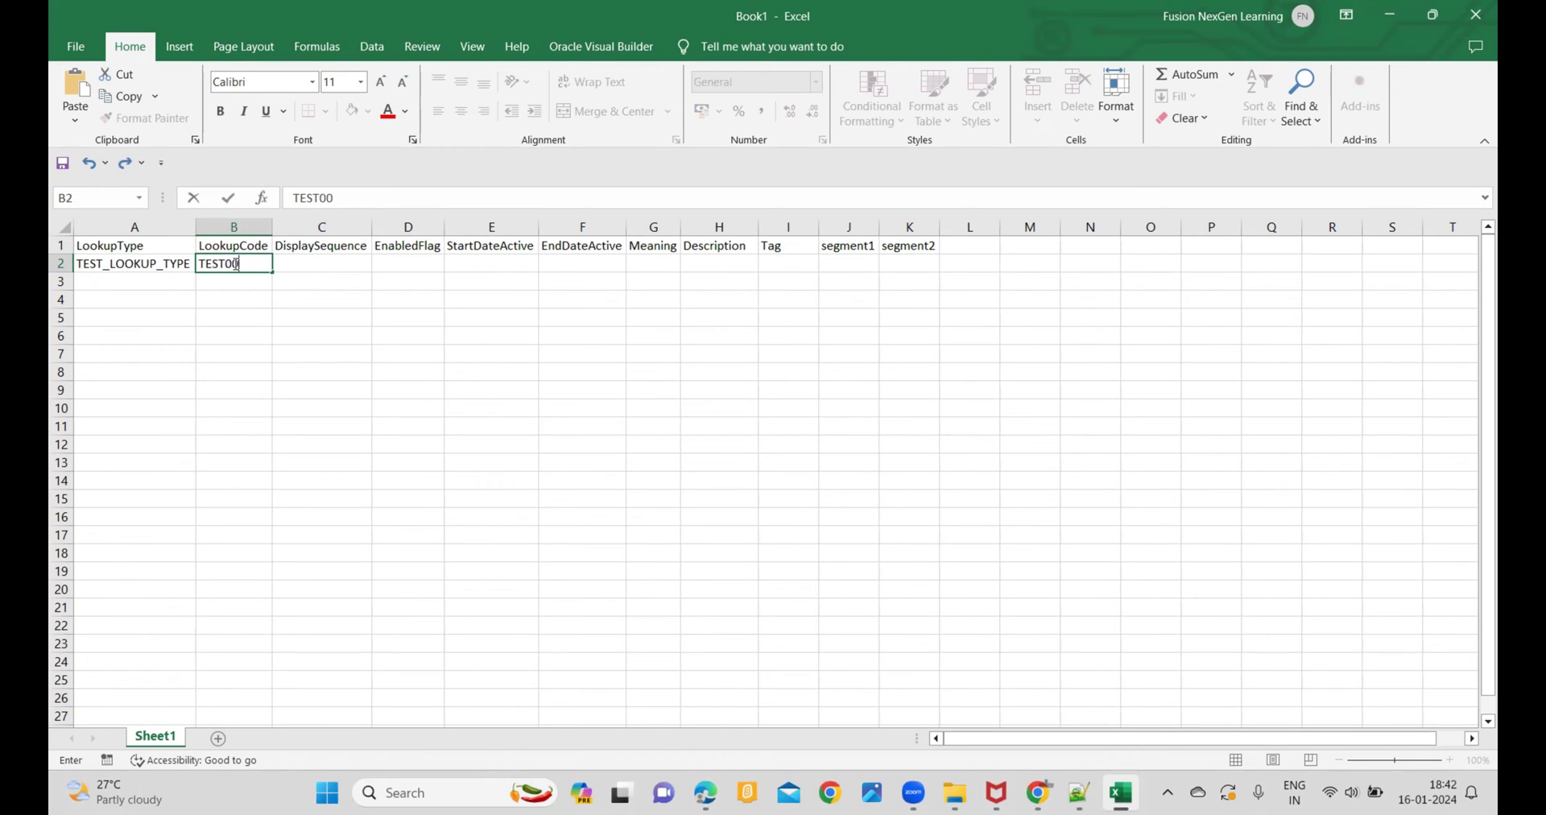
pyautogui.write('01')
pyautogui.press('Tab')
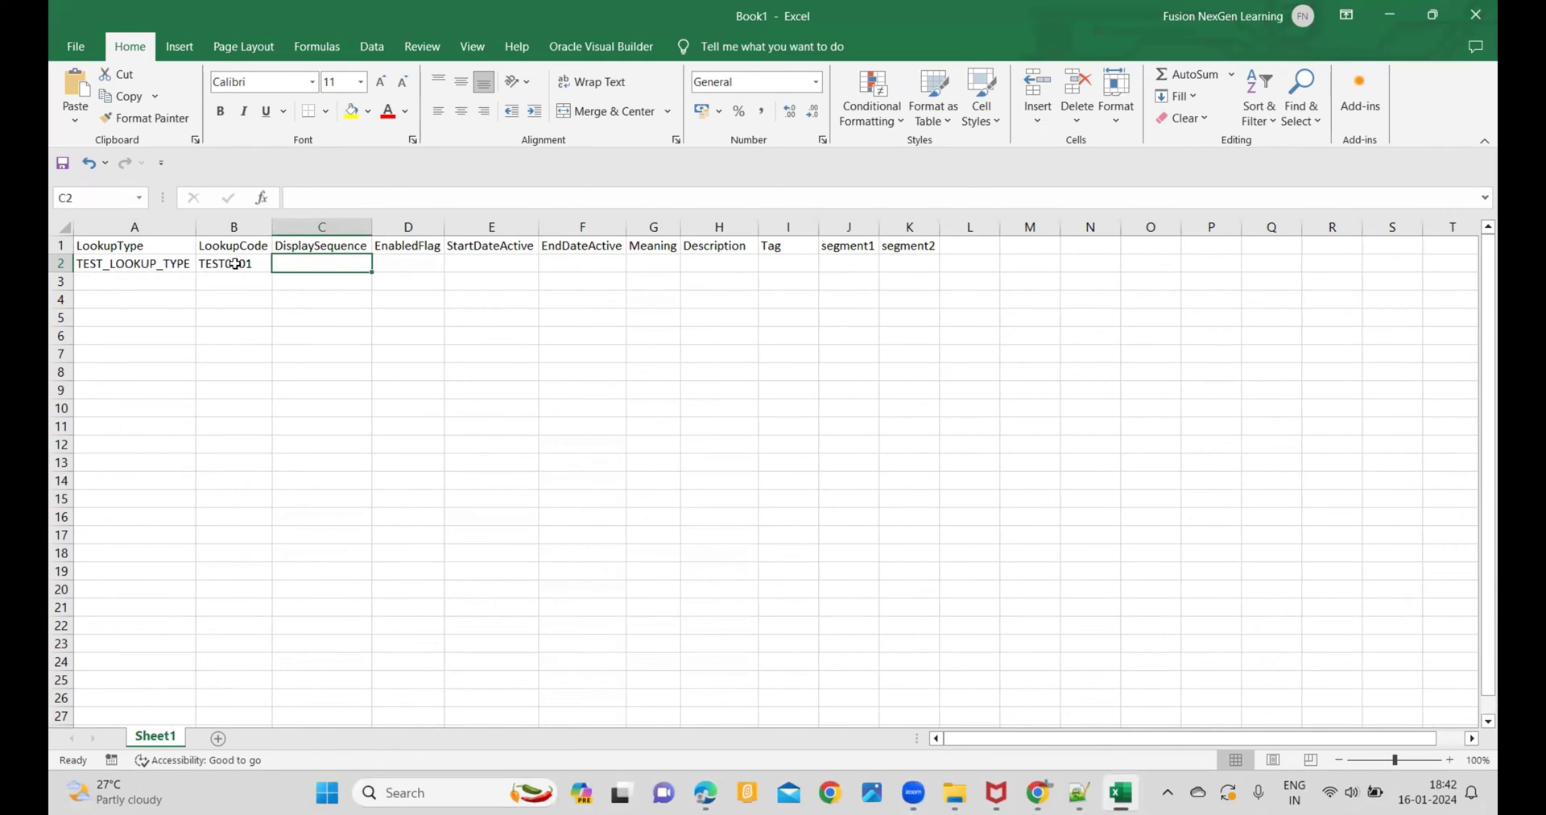
pyautogui.write('2')
pyautogui.press('Tab')
pyautogui.write('Y')
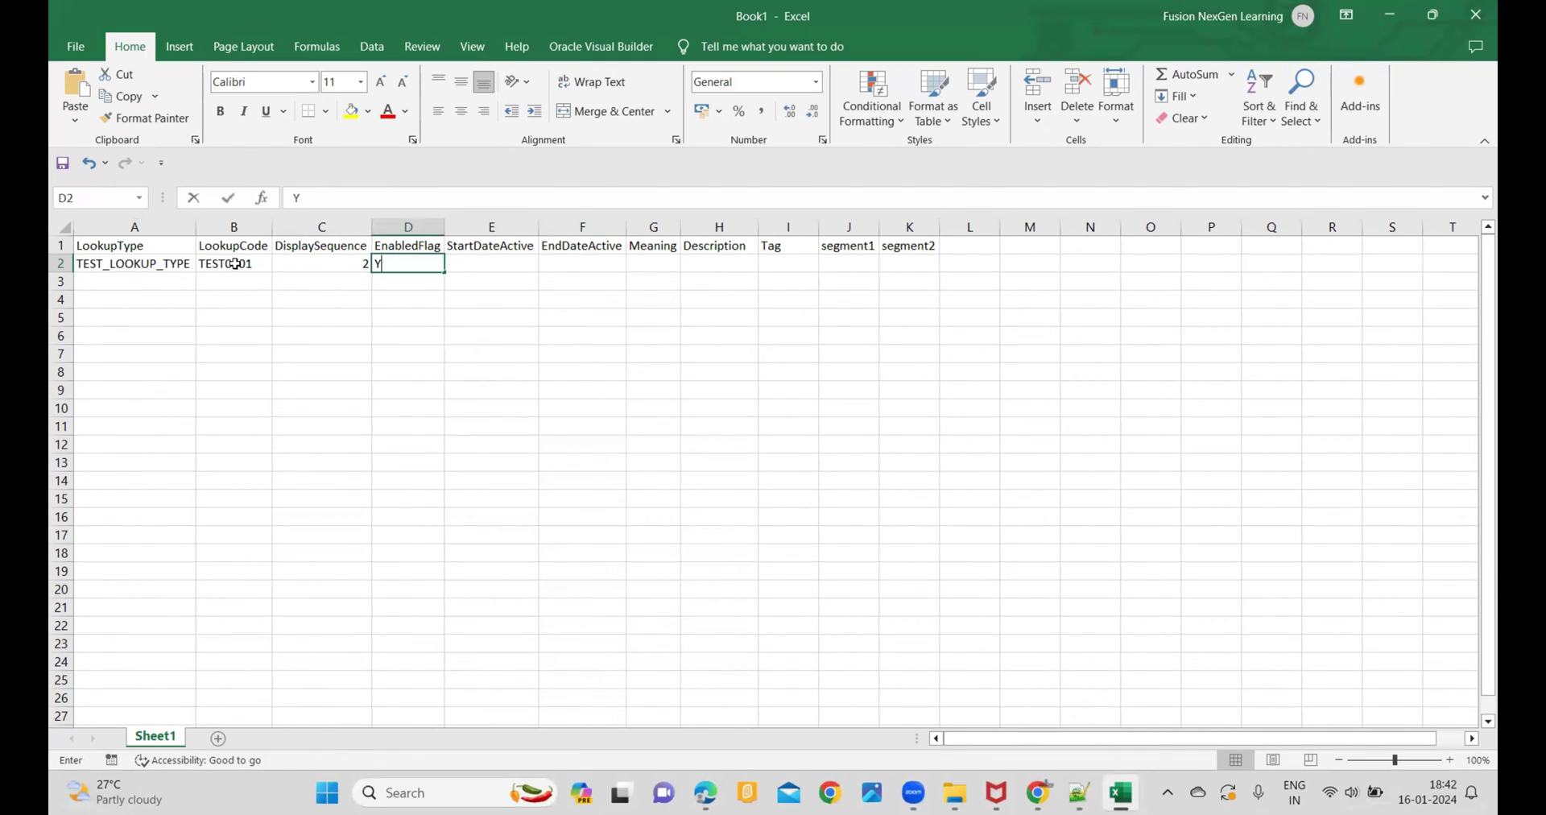
pyautogui.press('Tab')
pyautogui.press('Tab')
pyautogui.press('Tab')
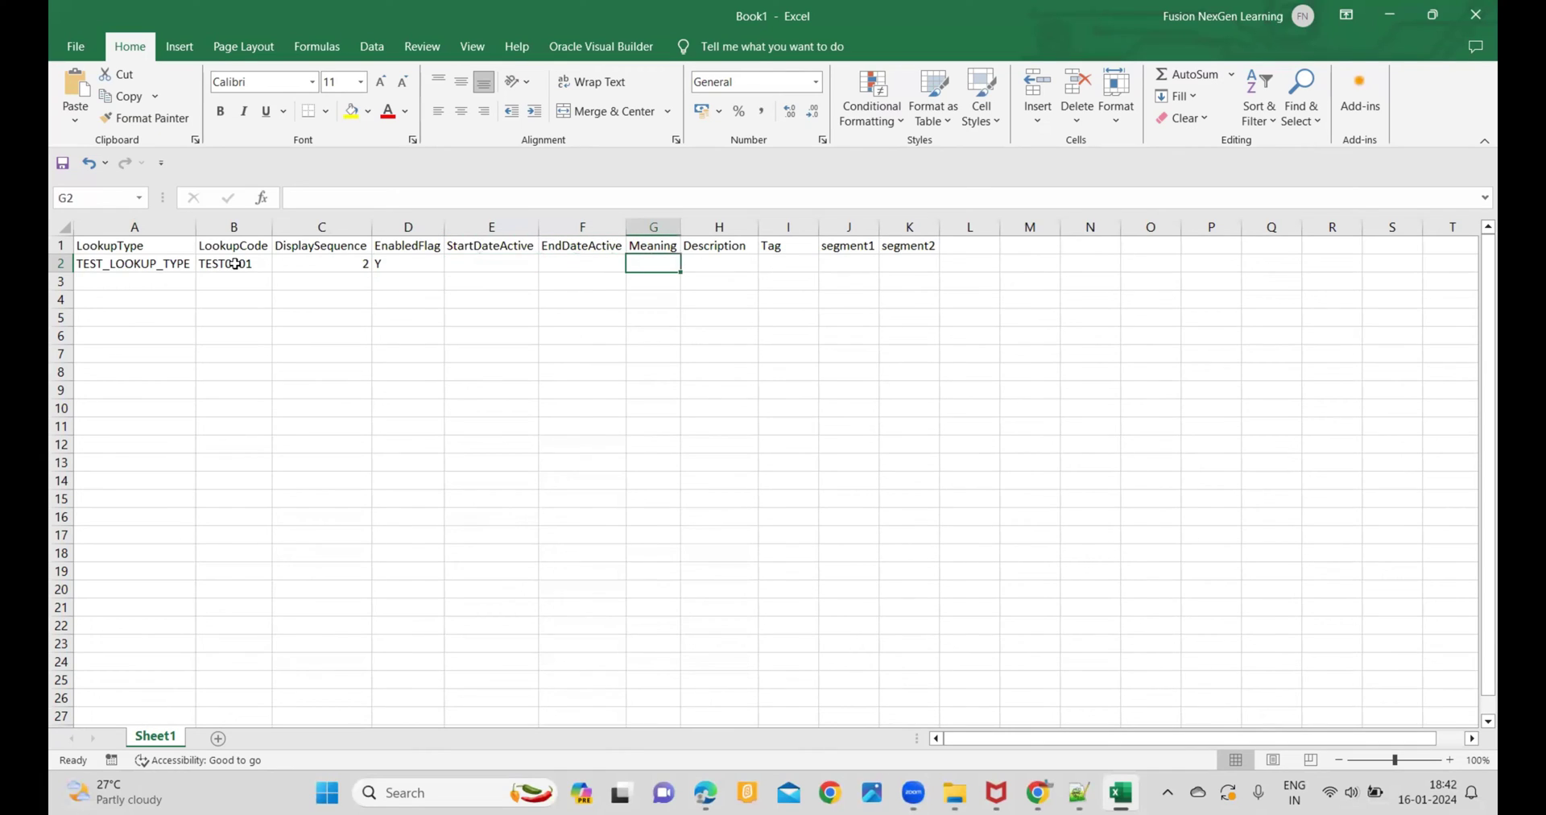
pyautogui.click(477, 267)
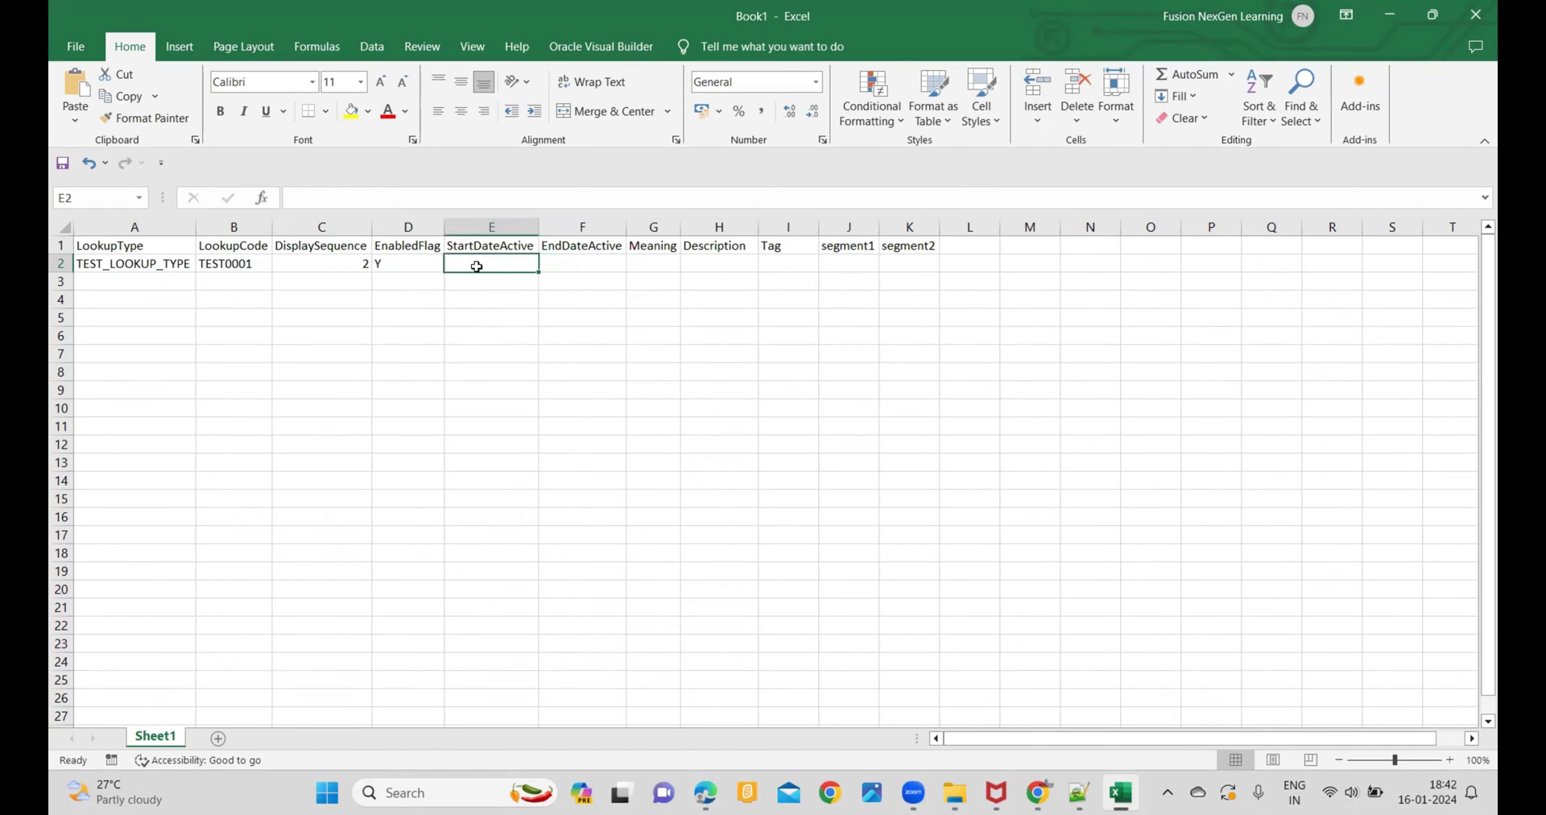
pyautogui.click(563, 263)
pyautogui.click(524, 263)
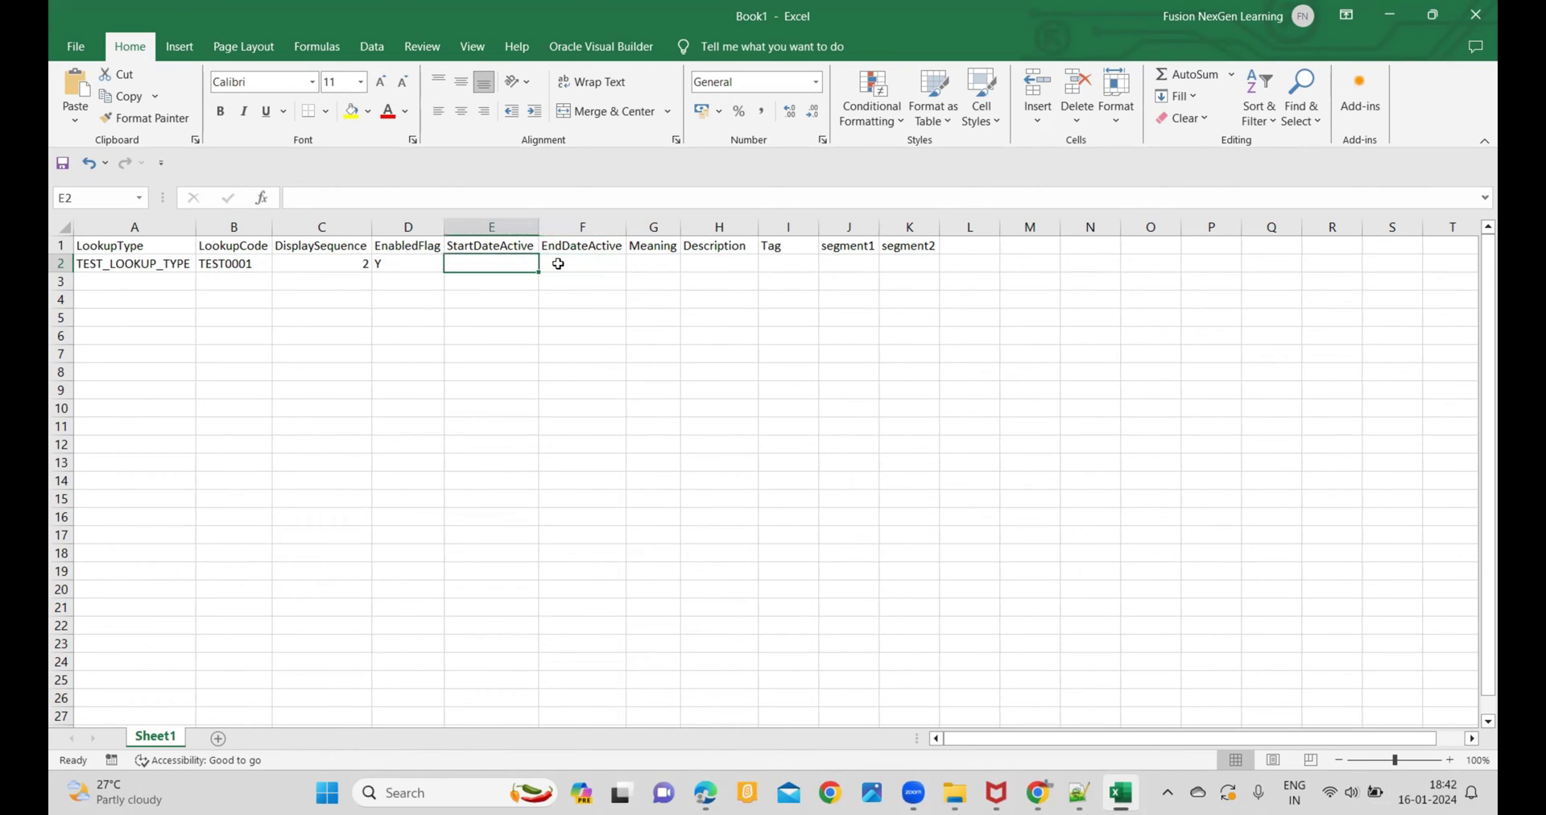
pyautogui.click(510, 264)
pyautogui.click(648, 263)
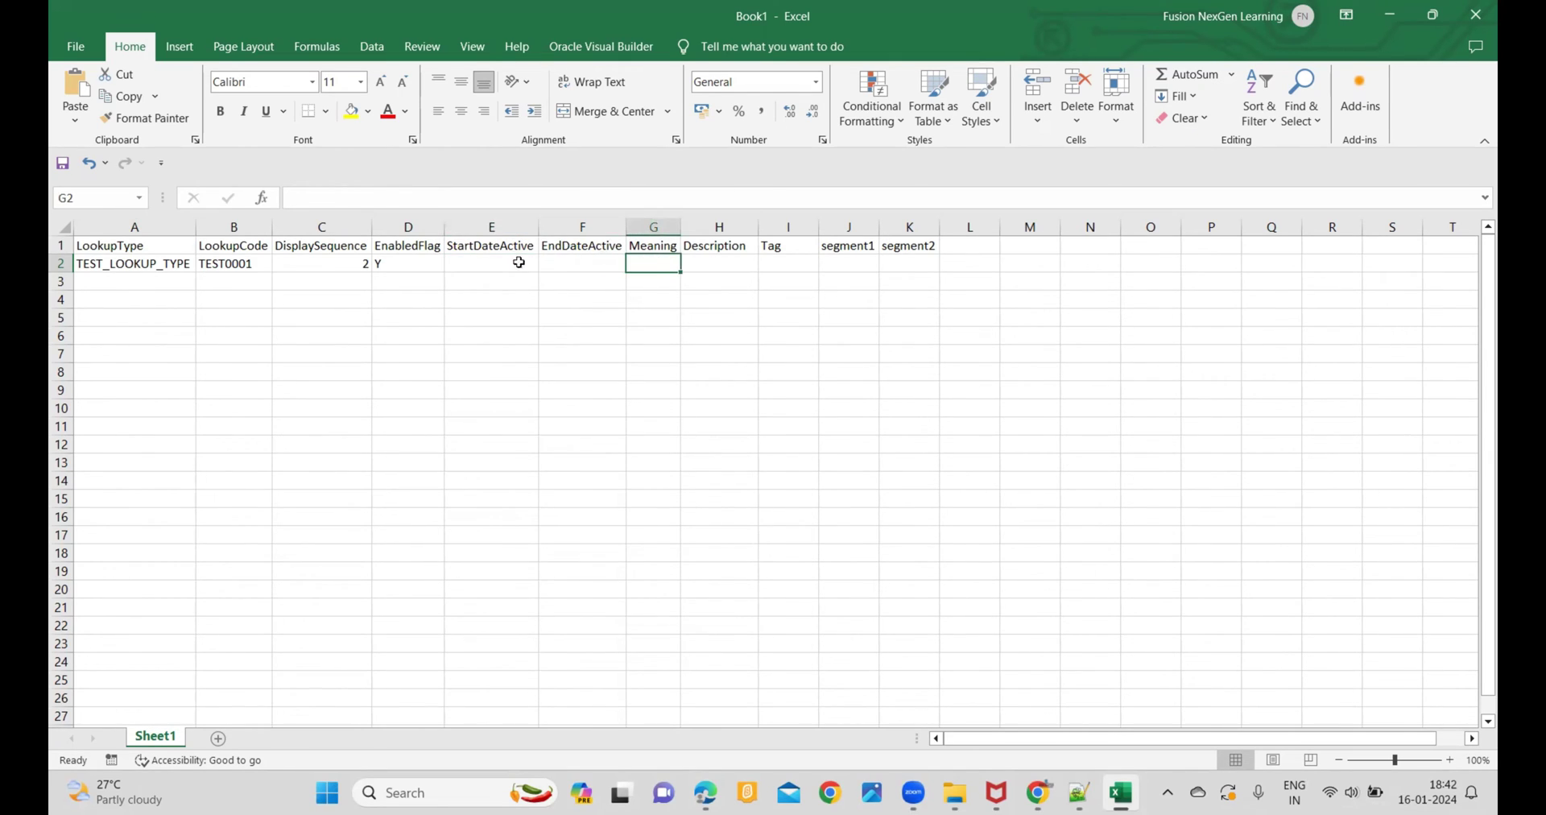
pyautogui.click(239, 262)
# Step: Enter MEAN0001 as the Meaning in row 2 and fit the Meaning column to its contents
pyautogui.click(644, 257)
pyautogui.write('MEAN')
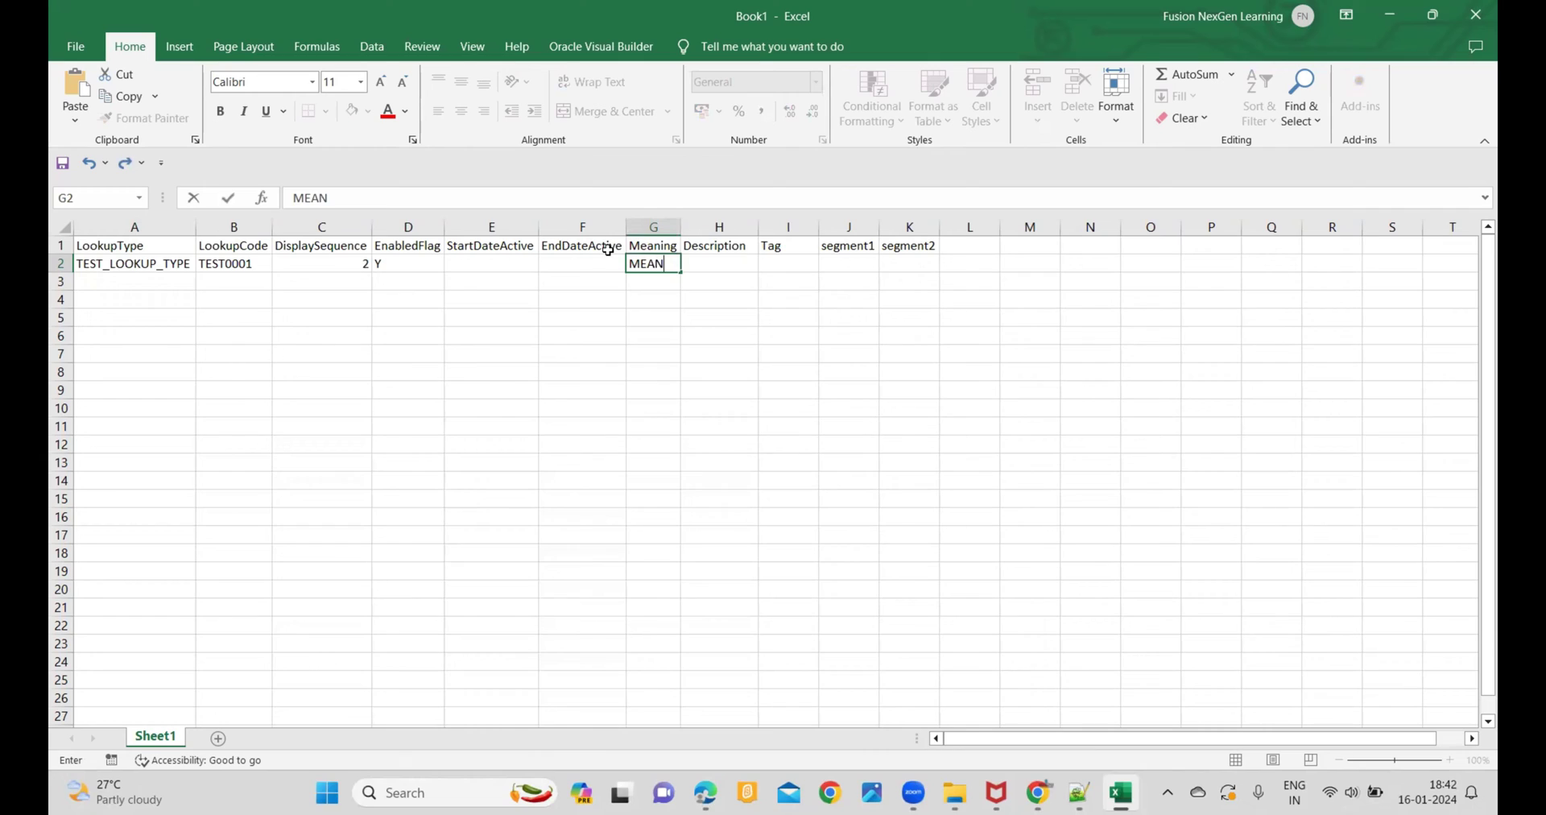
pyautogui.write('0001')
pyautogui.press('Tab')
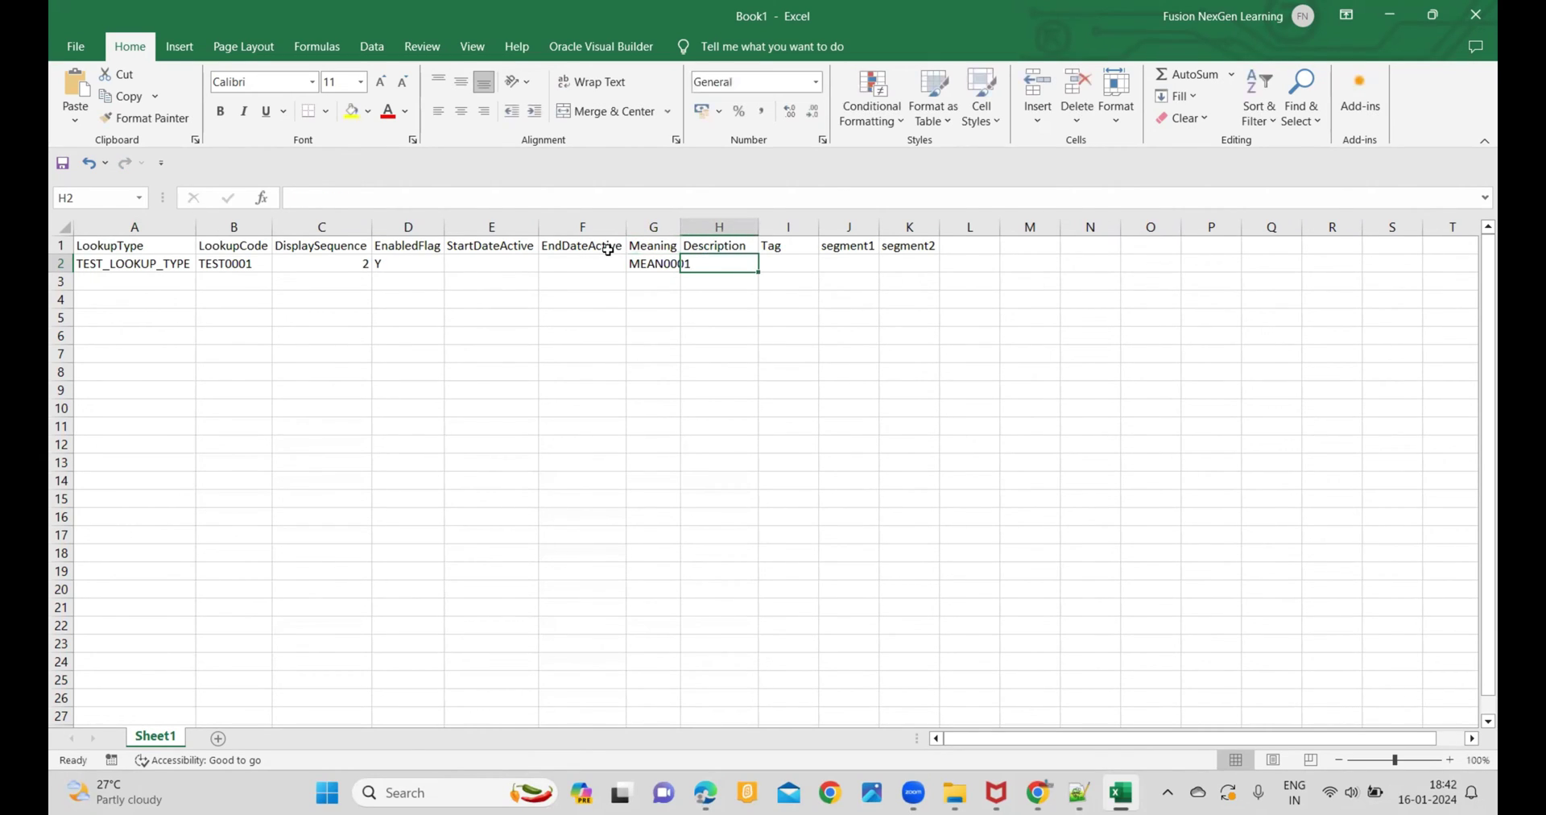
pyautogui.doubleClick(679, 227)
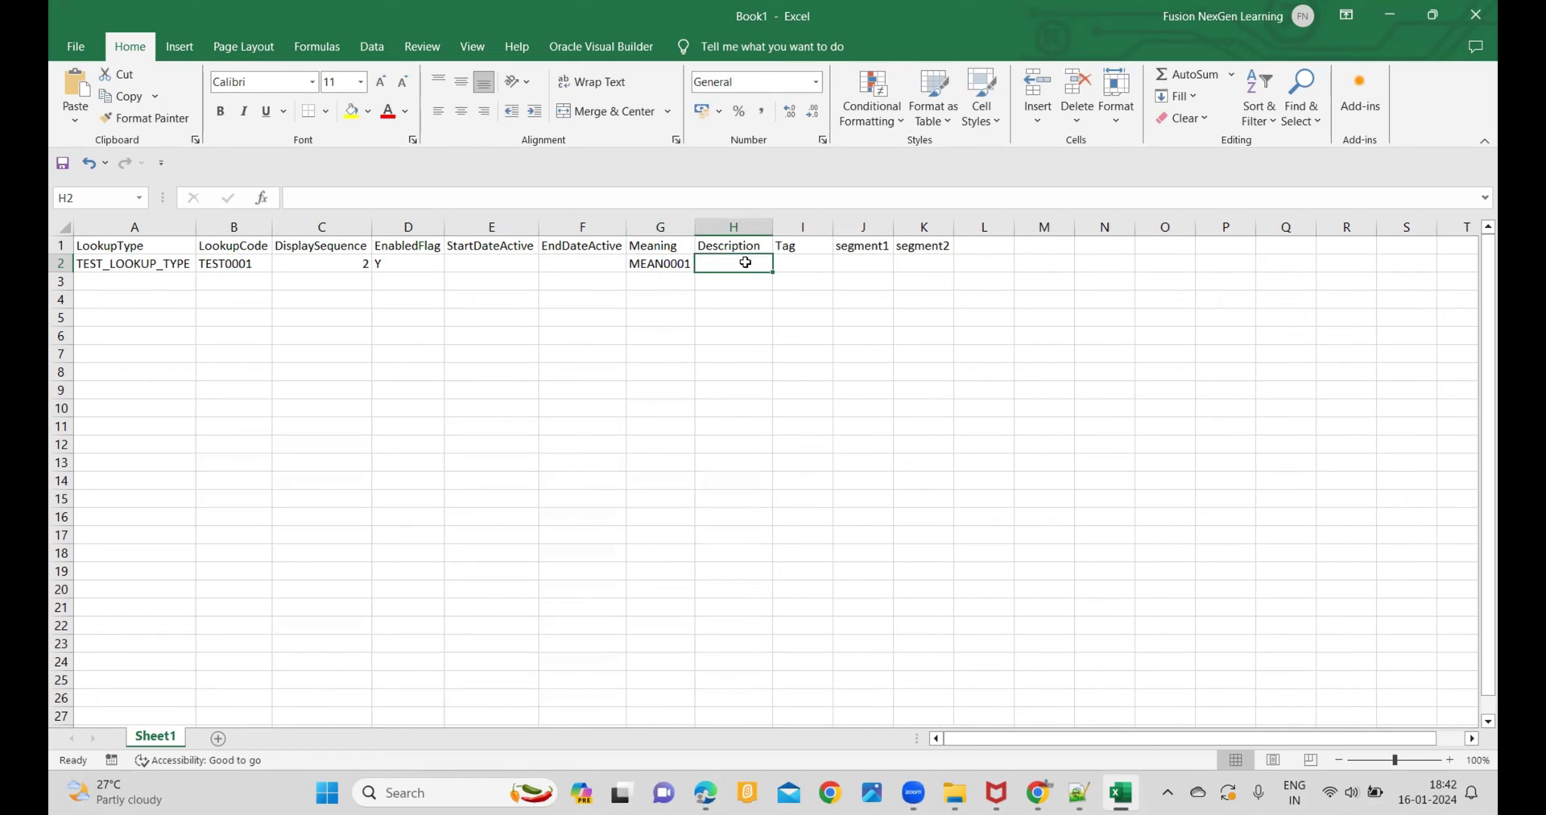
# Step: Enter DESCP0001 as the Description and TAG0001 as the Tag in row 2
pyautogui.write('DESC')
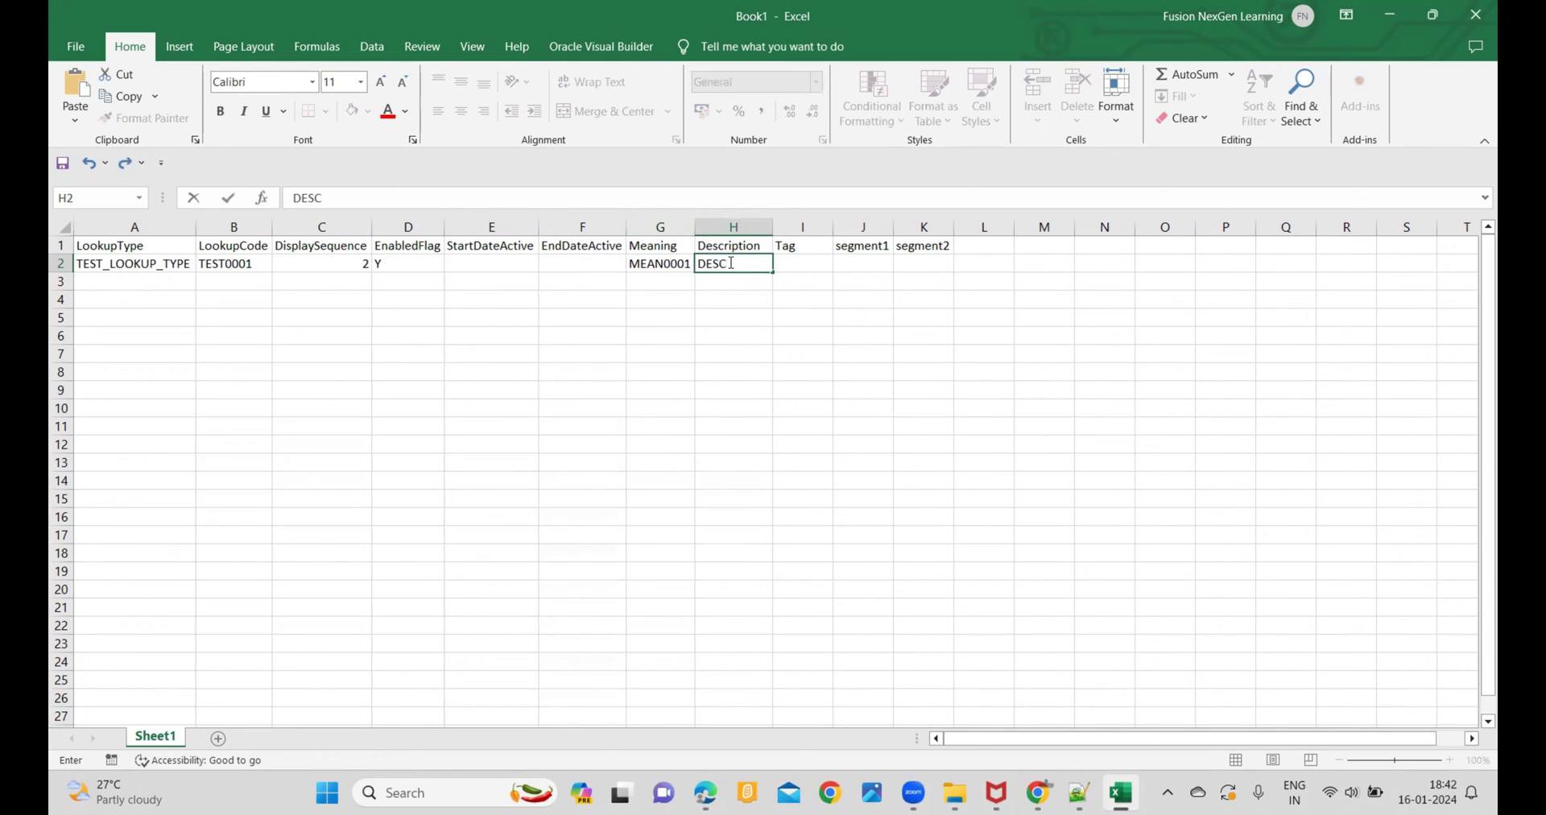
pyautogui.write('P0001')
pyautogui.press('Tab')
pyautogui.write('TAG')
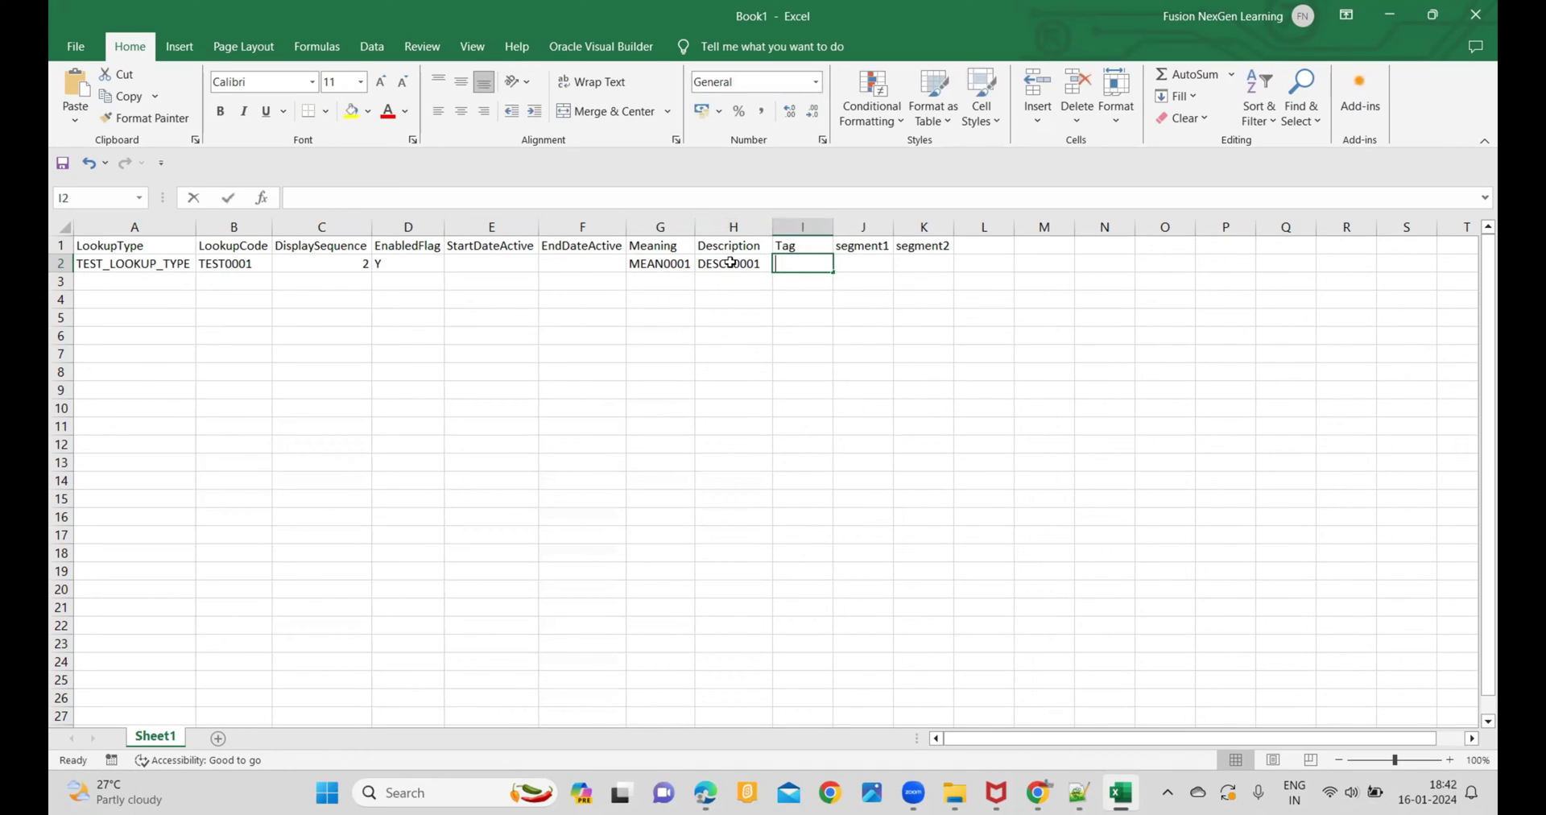
pyautogui.write('000')
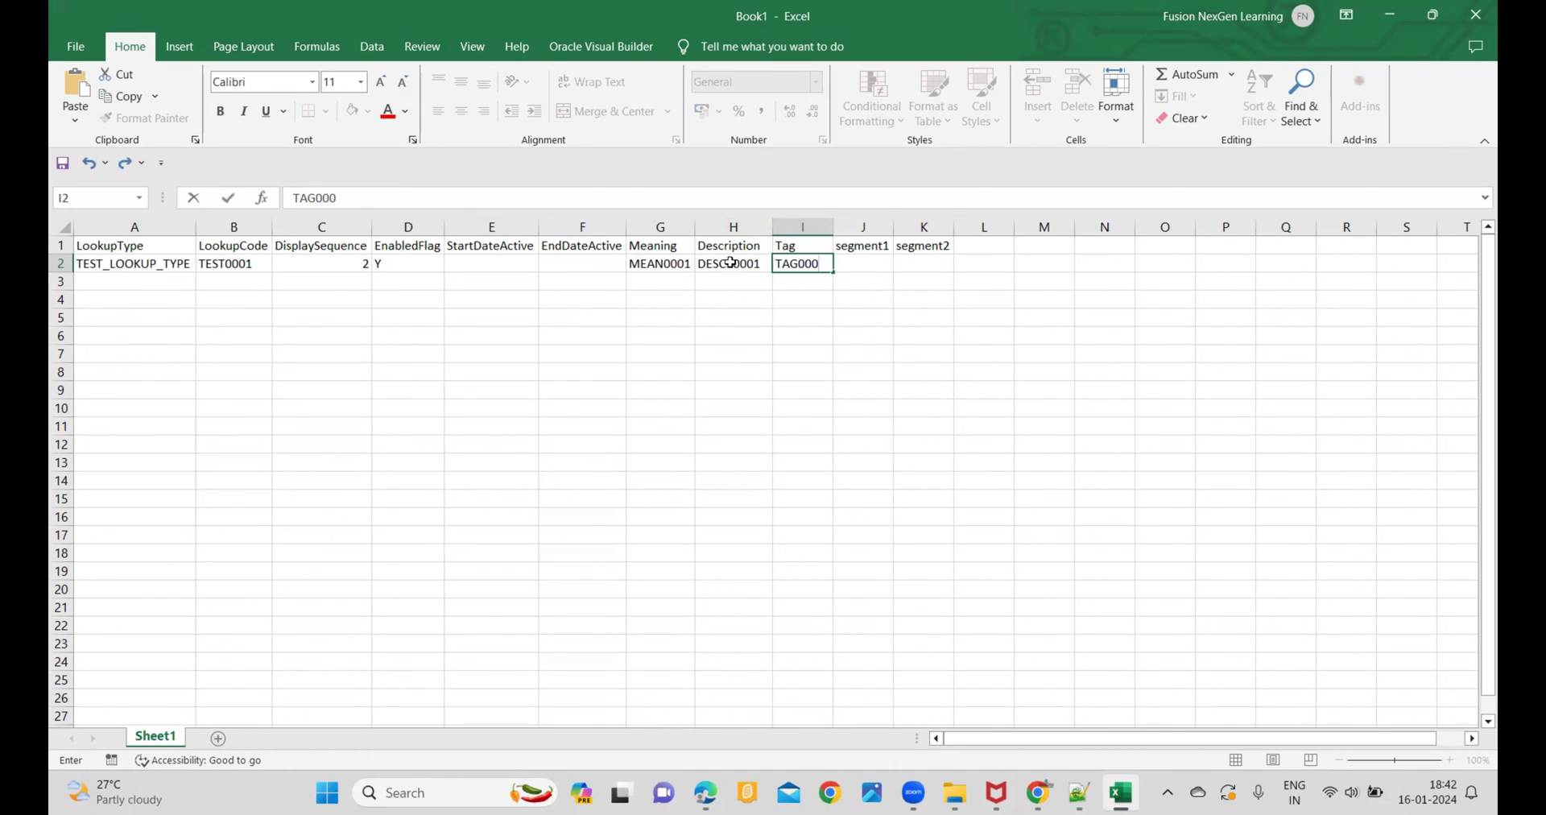
pyautogui.write('1')
pyautogui.press('Tab')
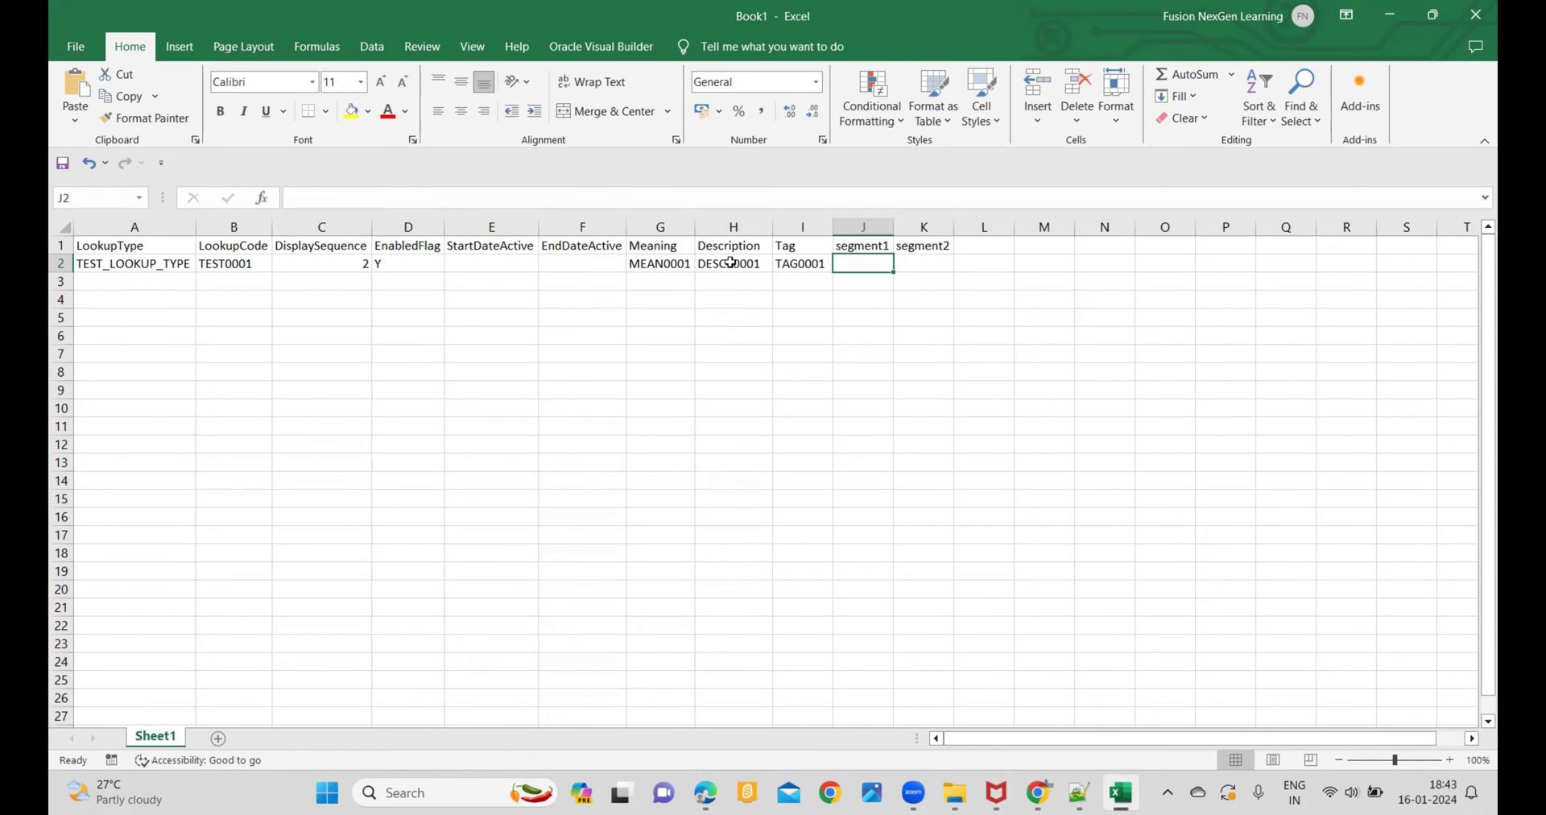
# Step: Enter SEGMENT1APINAME as the segment1 value in row 2 and fit the segment1 column to its contents
pyautogui.write('SE')
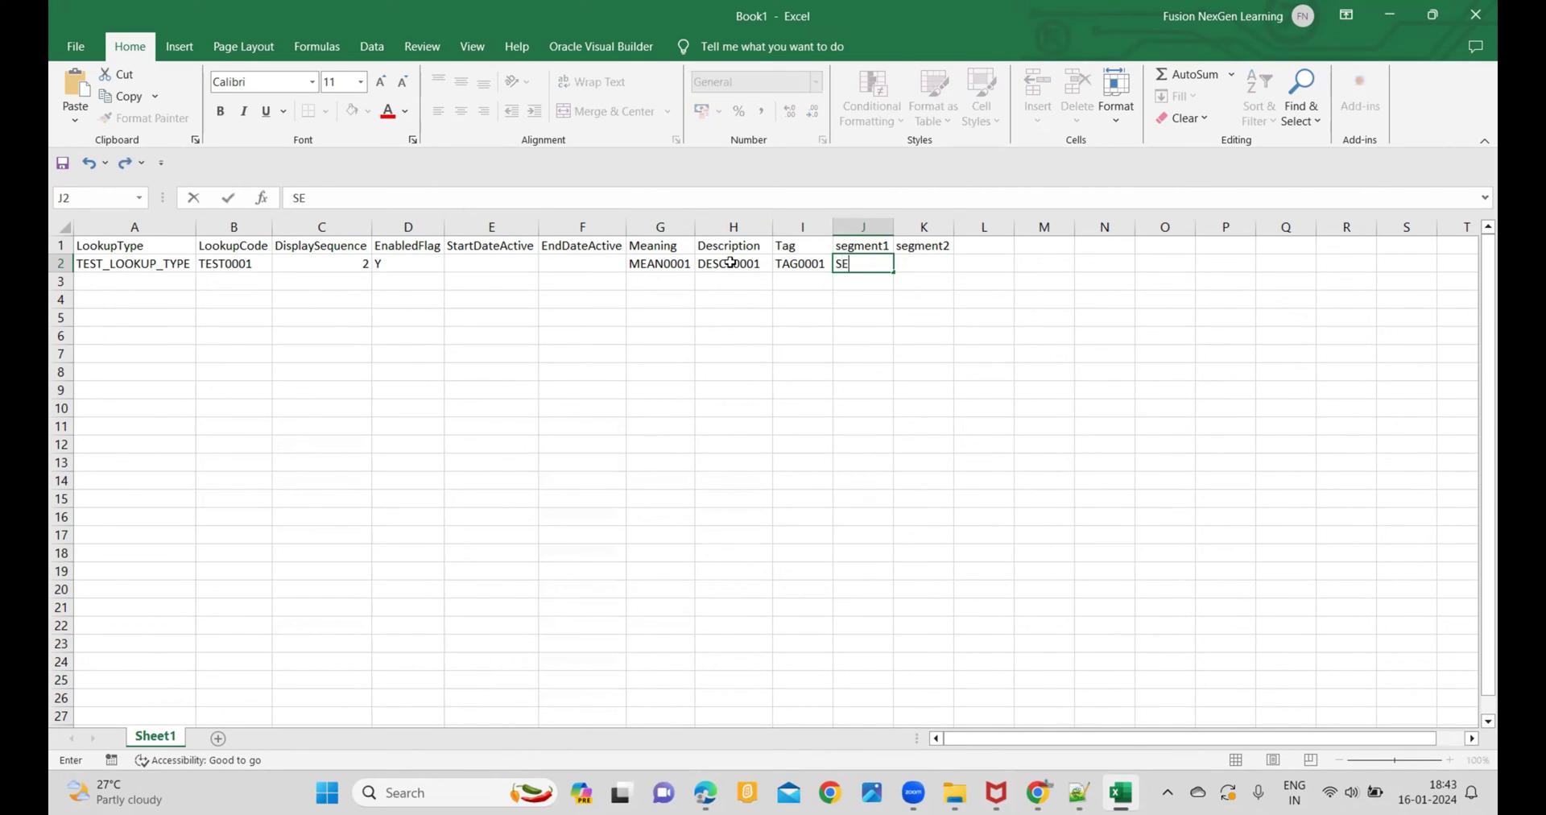
pyautogui.write('GMENT1APINAME')
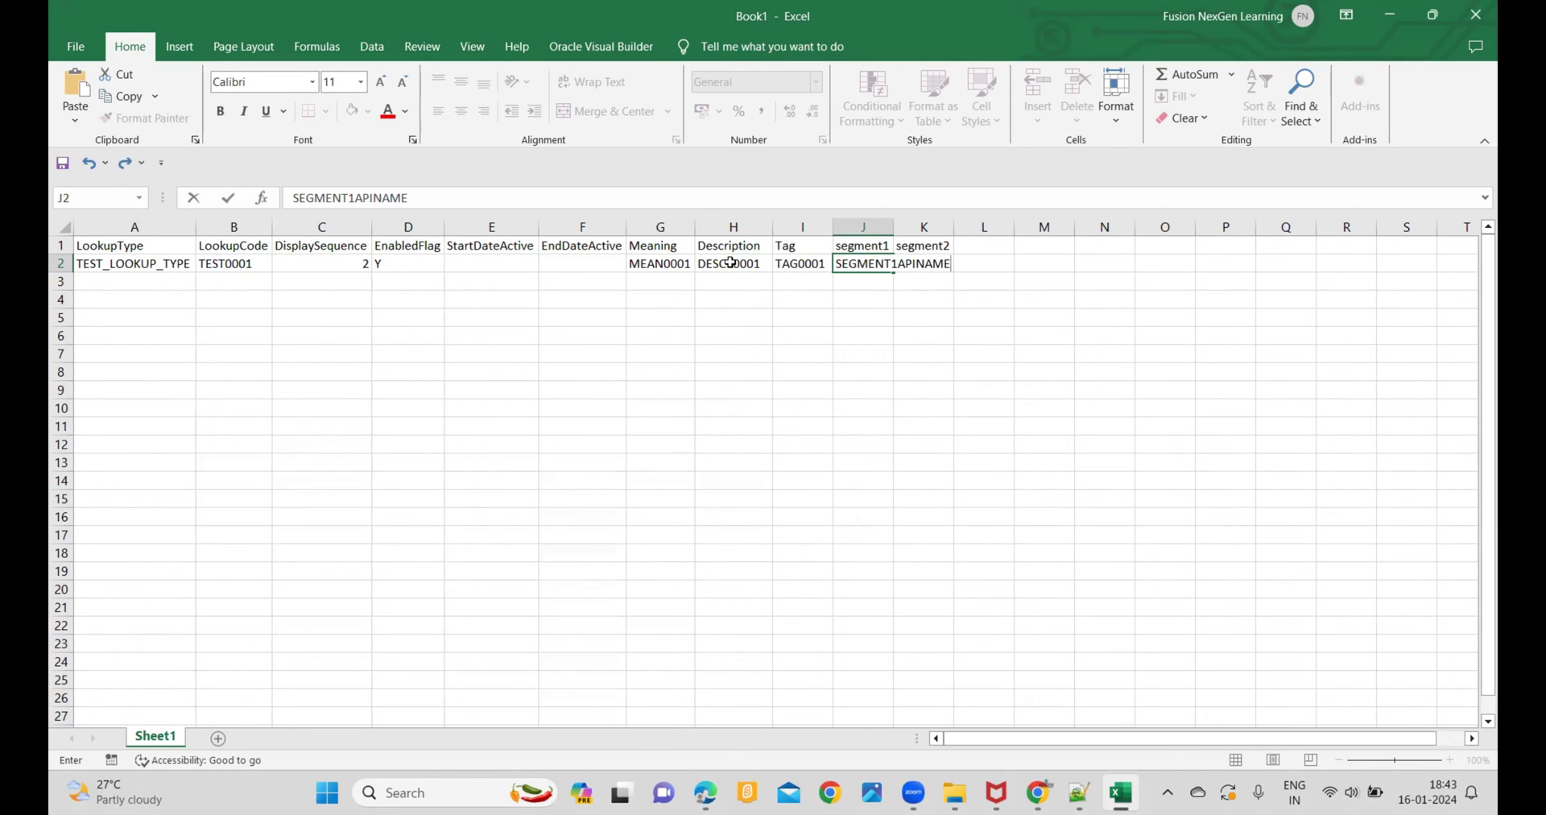
pyautogui.click(924, 226)
pyautogui.doubleClick(894, 227)
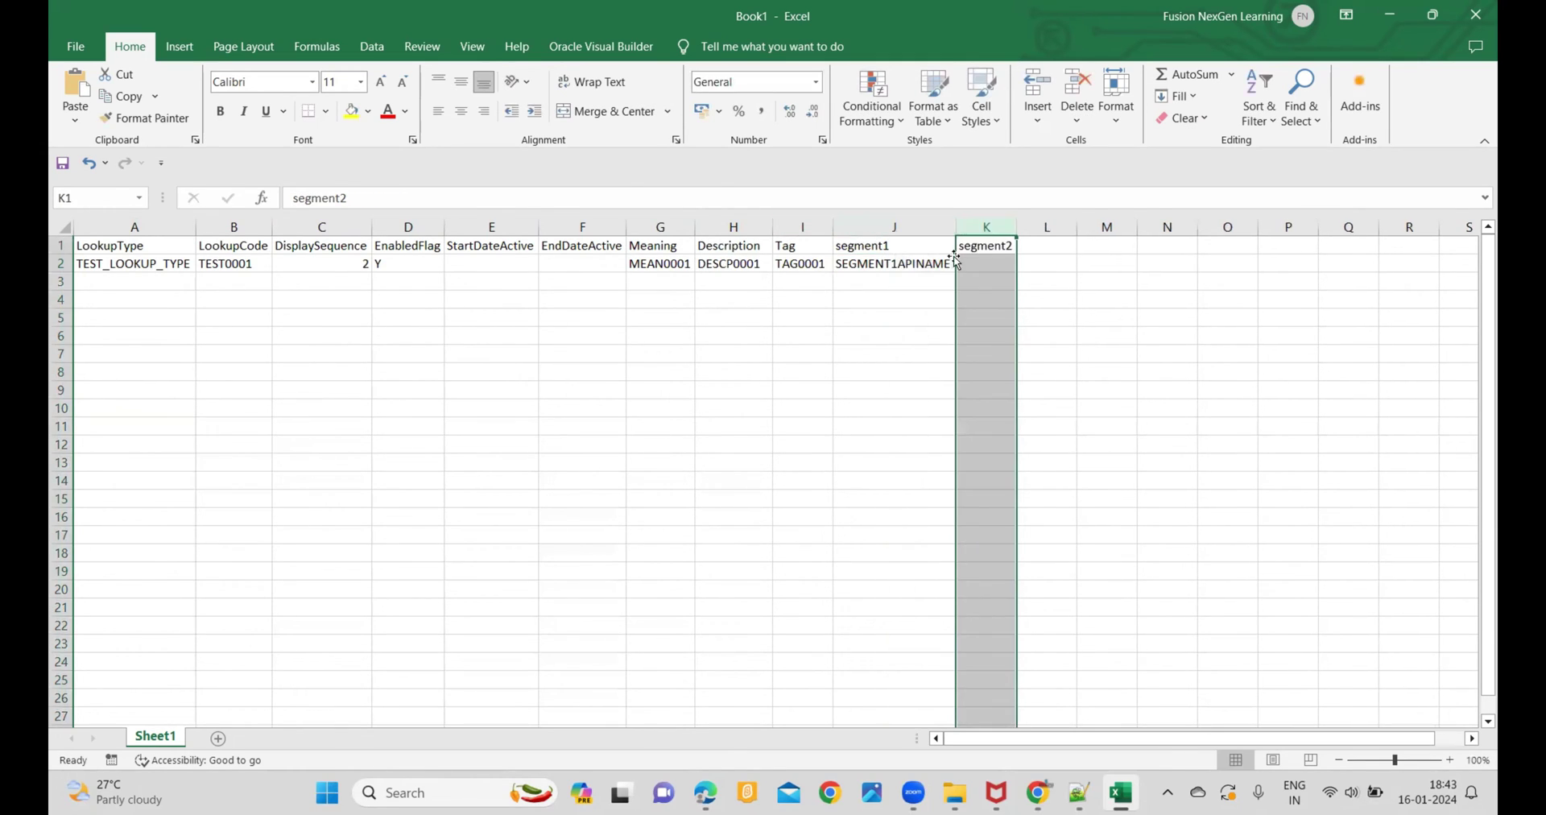
# Step: Enter SEGMENT2APINAME as the segment2 value in row 2 and fit the segment2 column to its contents
pyautogui.click(976, 262)
pyautogui.write('SEGM')
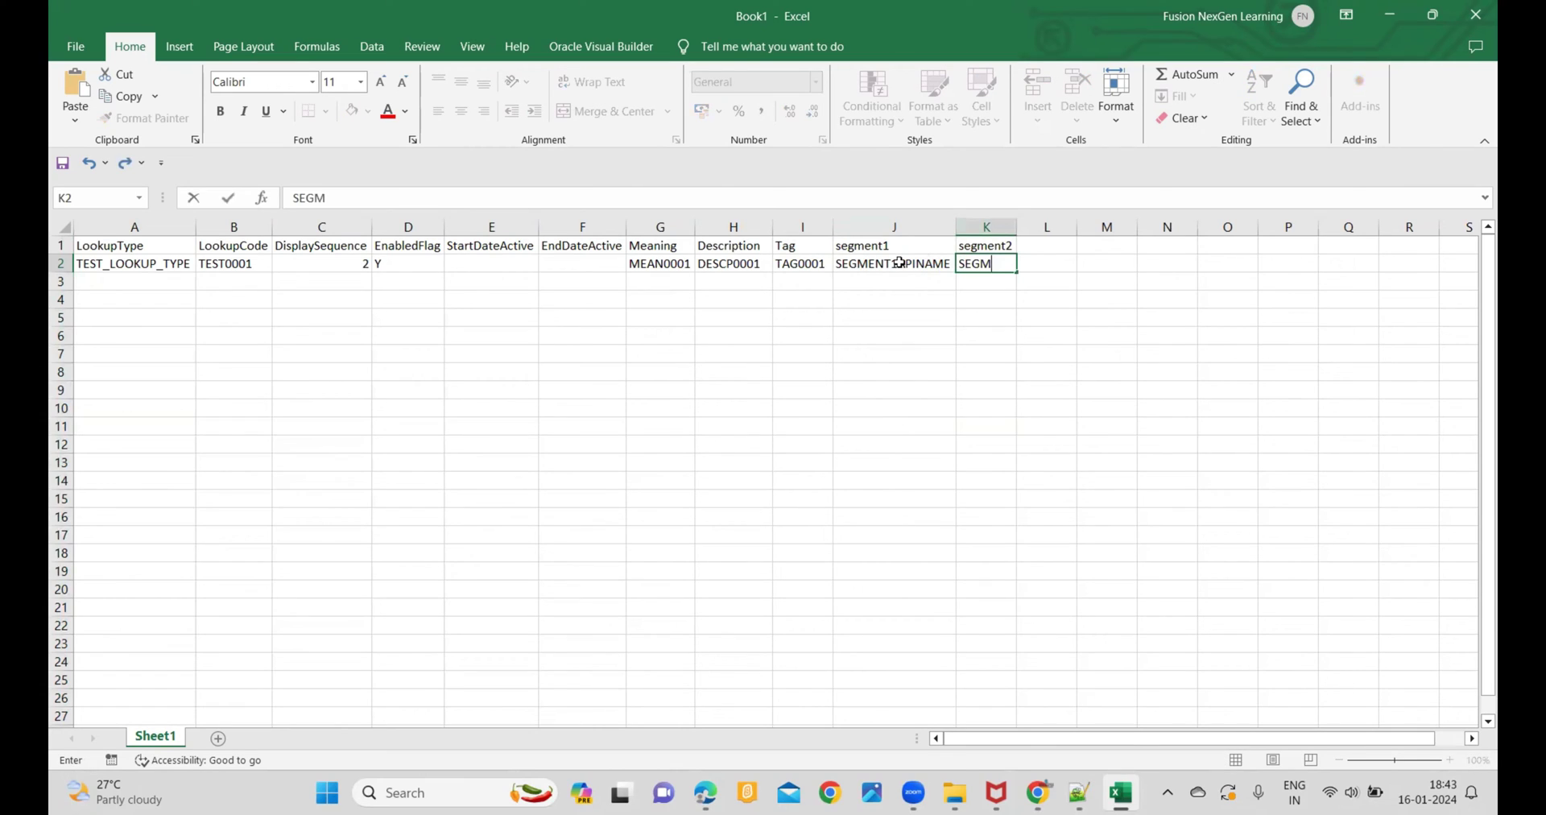
pyautogui.write('ENT2APINAME')
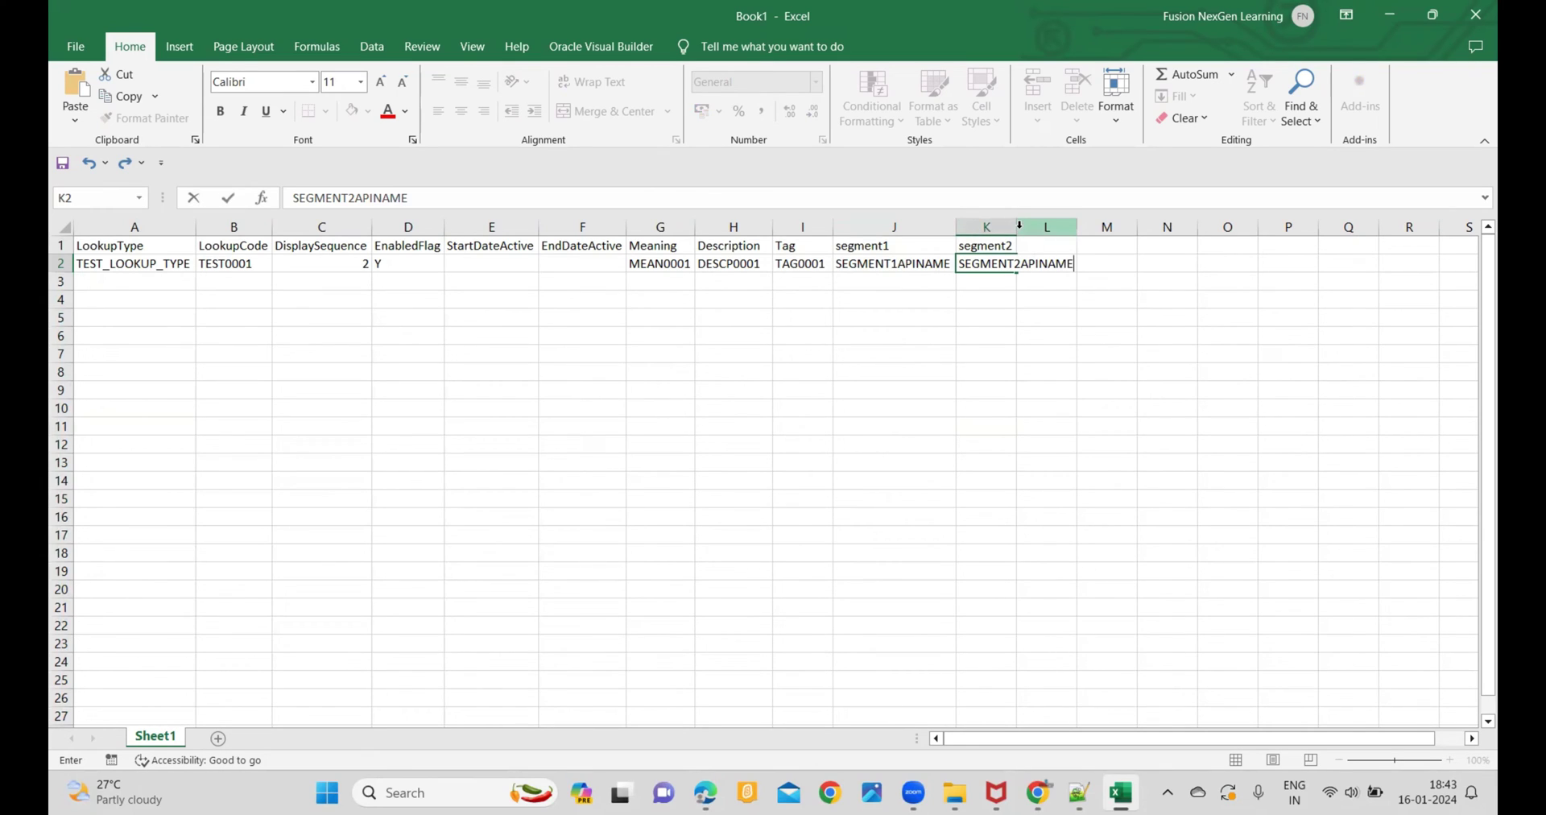
pyautogui.click(1024, 226)
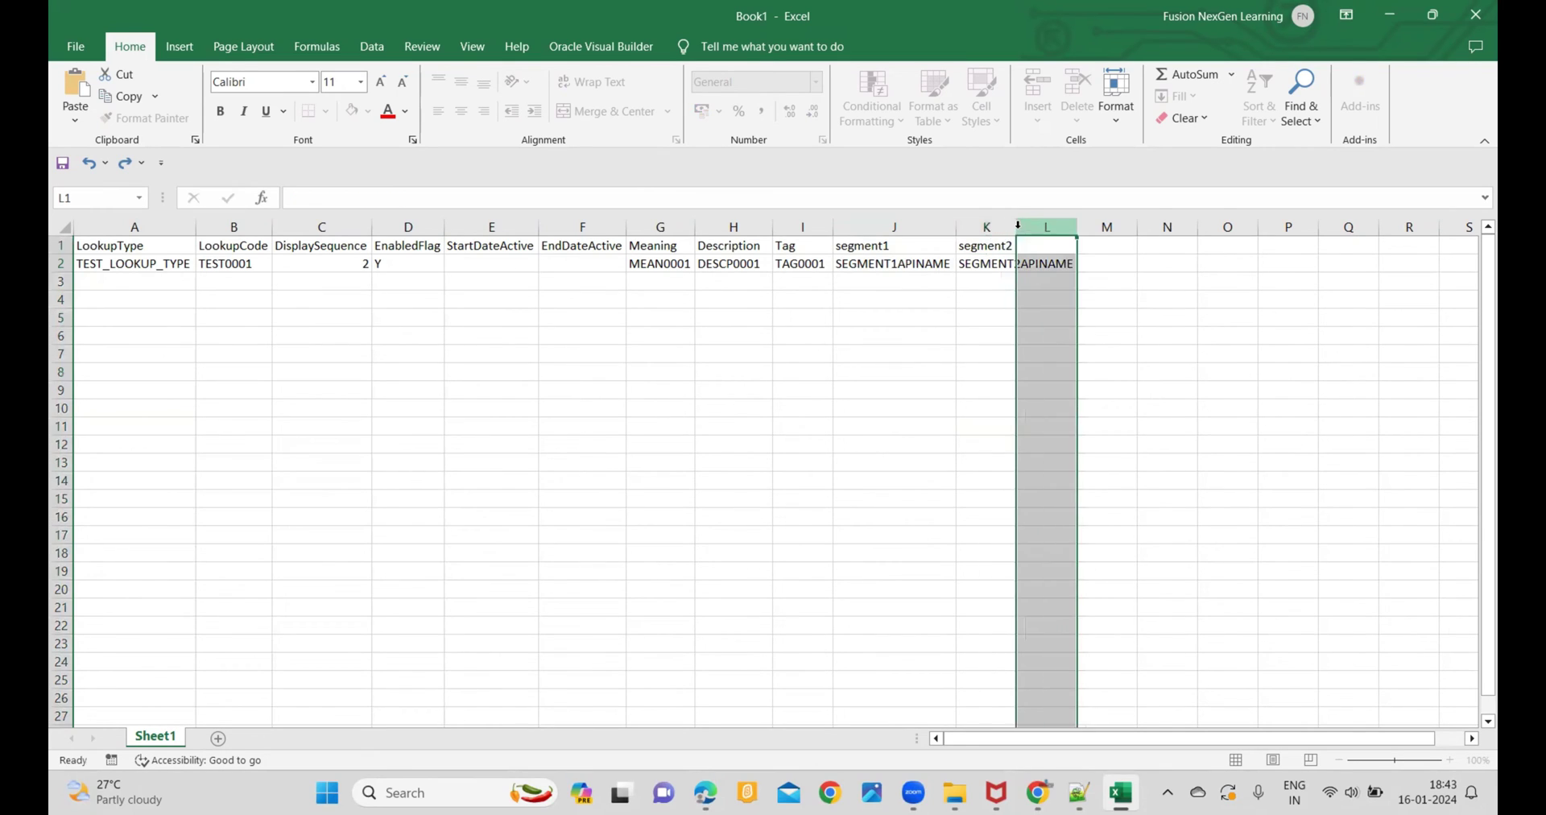
pyautogui.doubleClick(1016, 226)
pyautogui.click(892, 338)
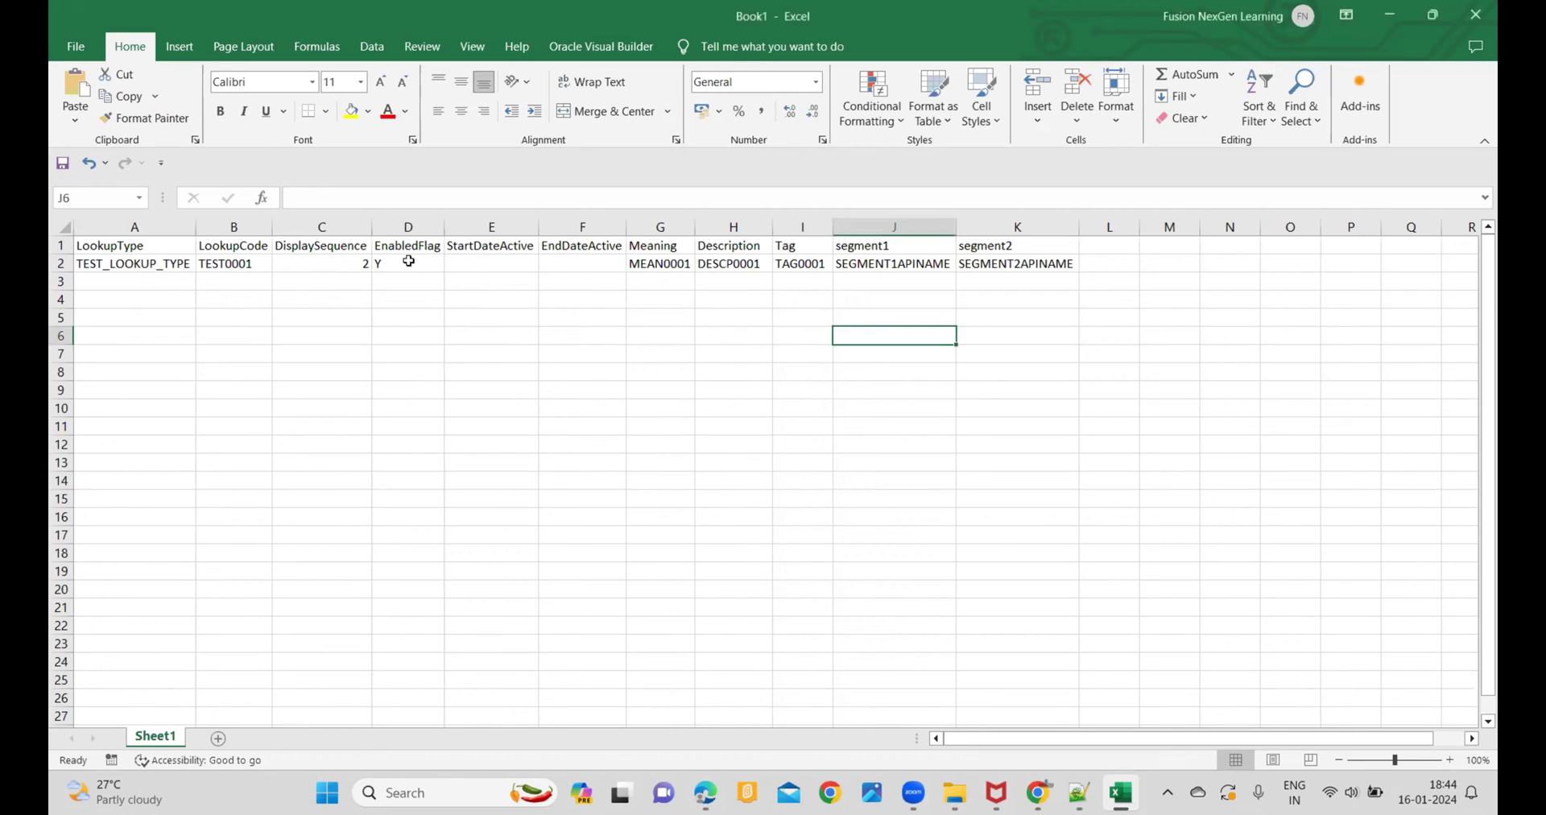
# Step: Enter the date pattern DD/MM/YYYY in the StartDateActive cell of row 2
pyautogui.click(475, 260)
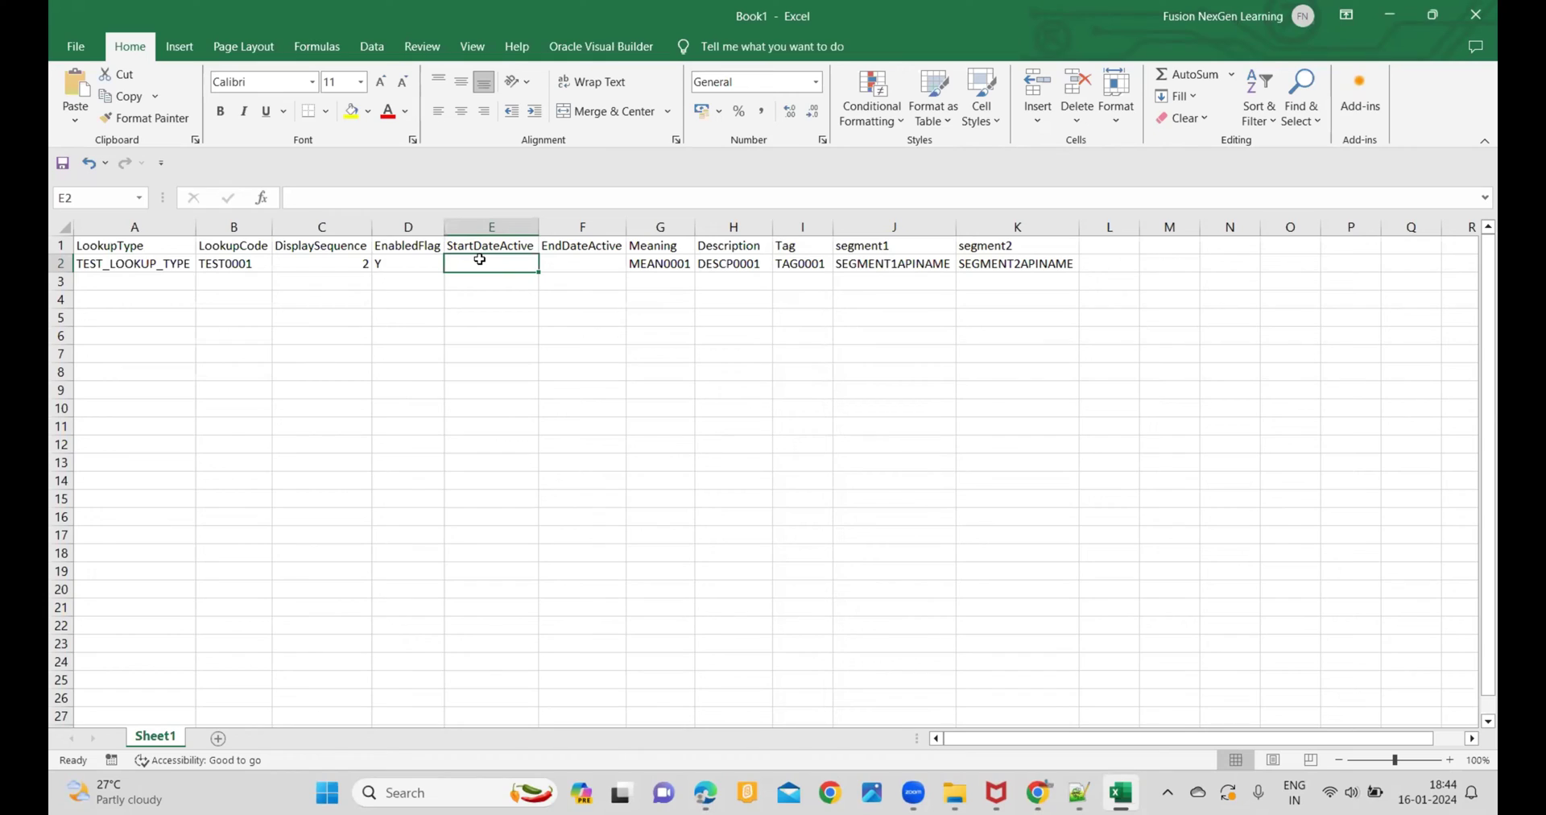
pyautogui.write('DD/M')
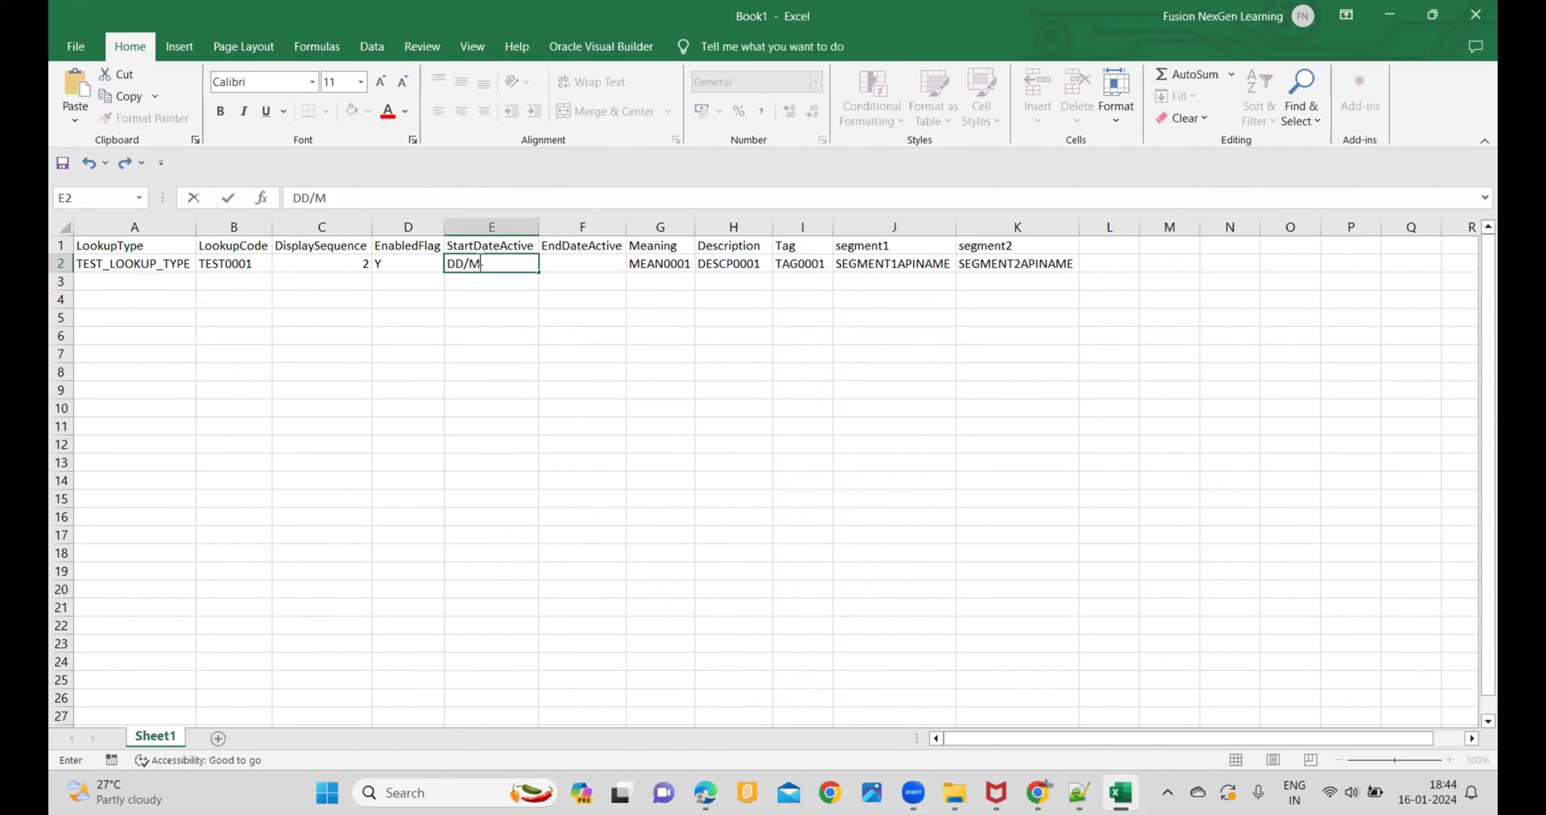
pyautogui.write('M/YYYY')
pyautogui.press('Return')
pyautogui.press('Up')
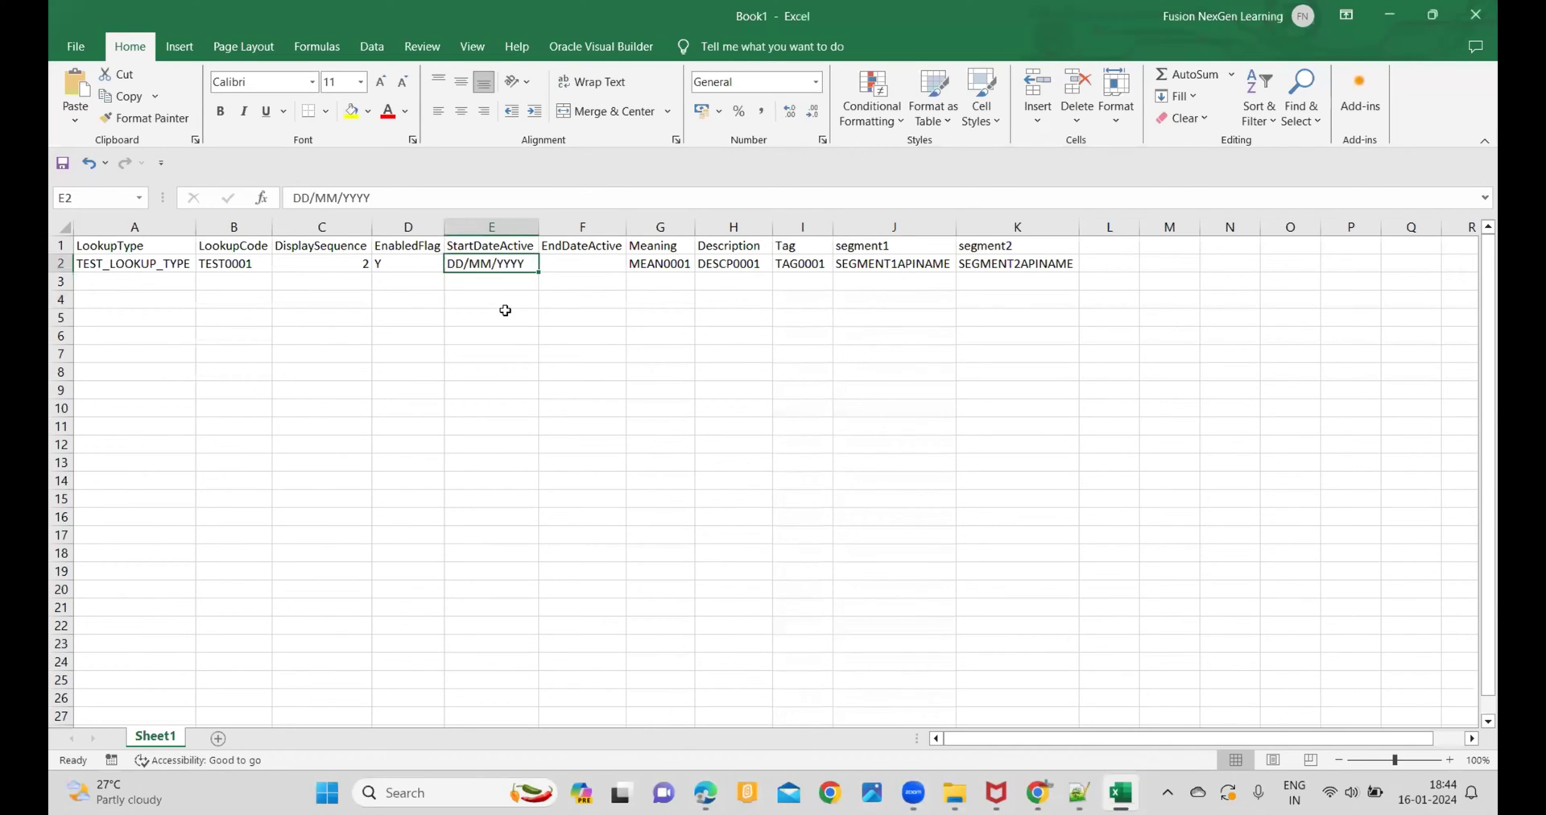
# Step: Replace the day and month placeholders in the row 2 StartDateActive cell with 16 and 01
pyautogui.doubleClick(457, 264)
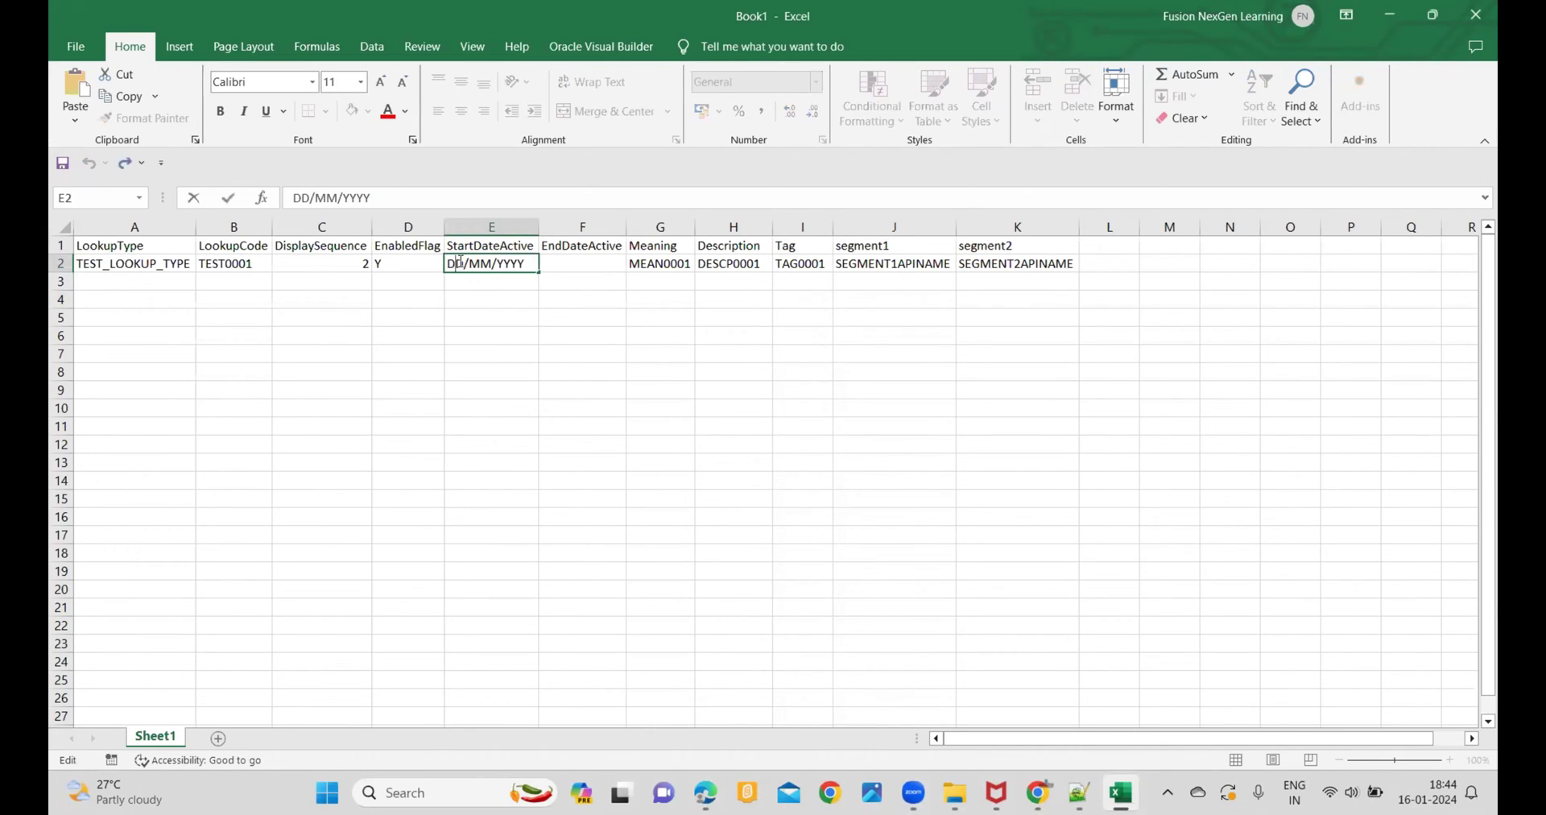
pyautogui.moveTo(449, 263); pyautogui.dragTo(471, 262)
pyautogui.write('1')
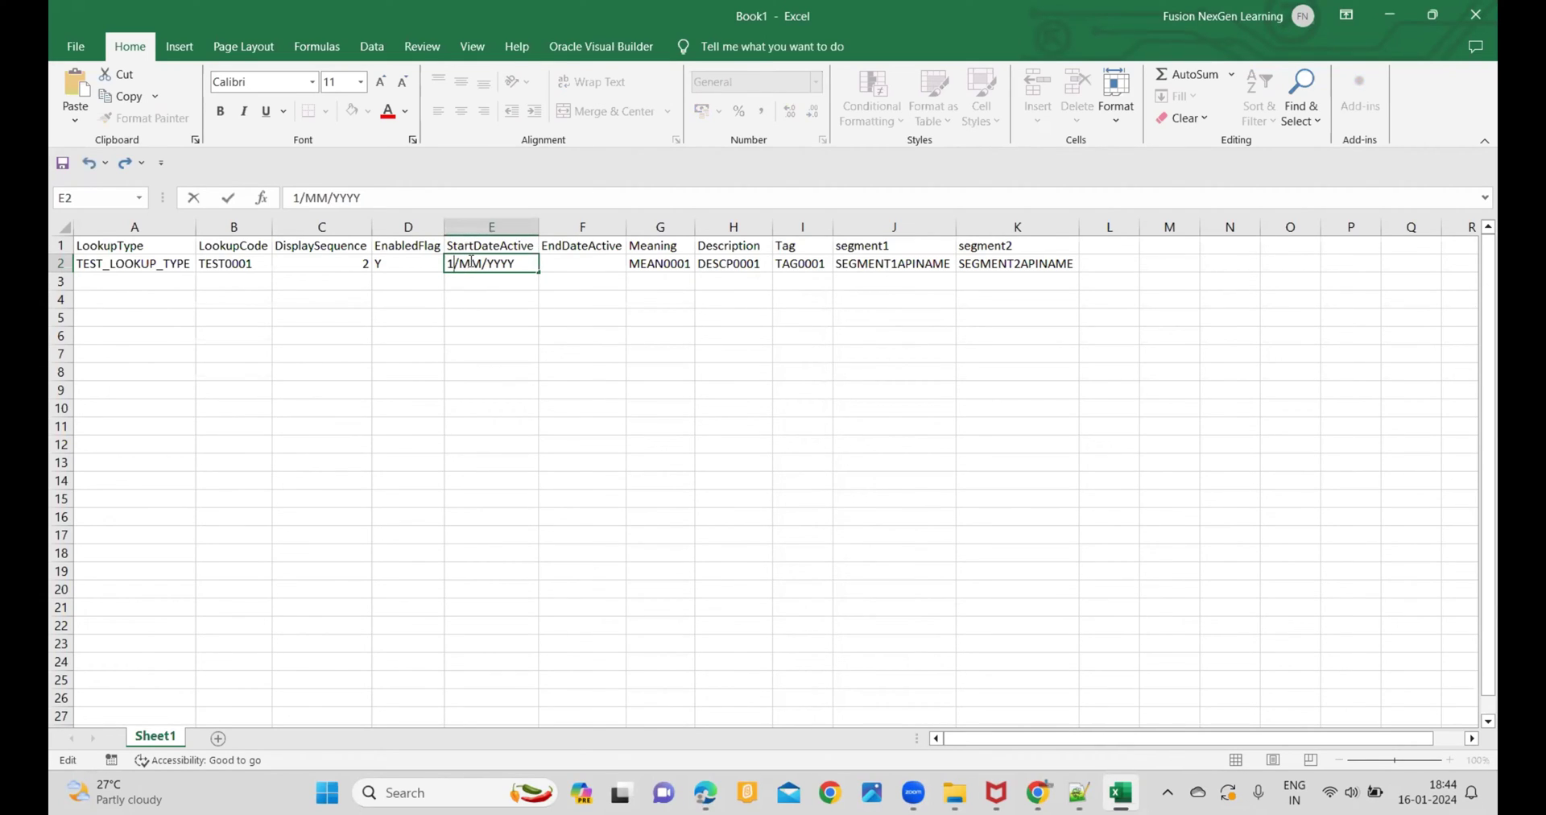
pyautogui.write('6')
pyautogui.press('Tab')
pyautogui.doubleClick(471, 262)
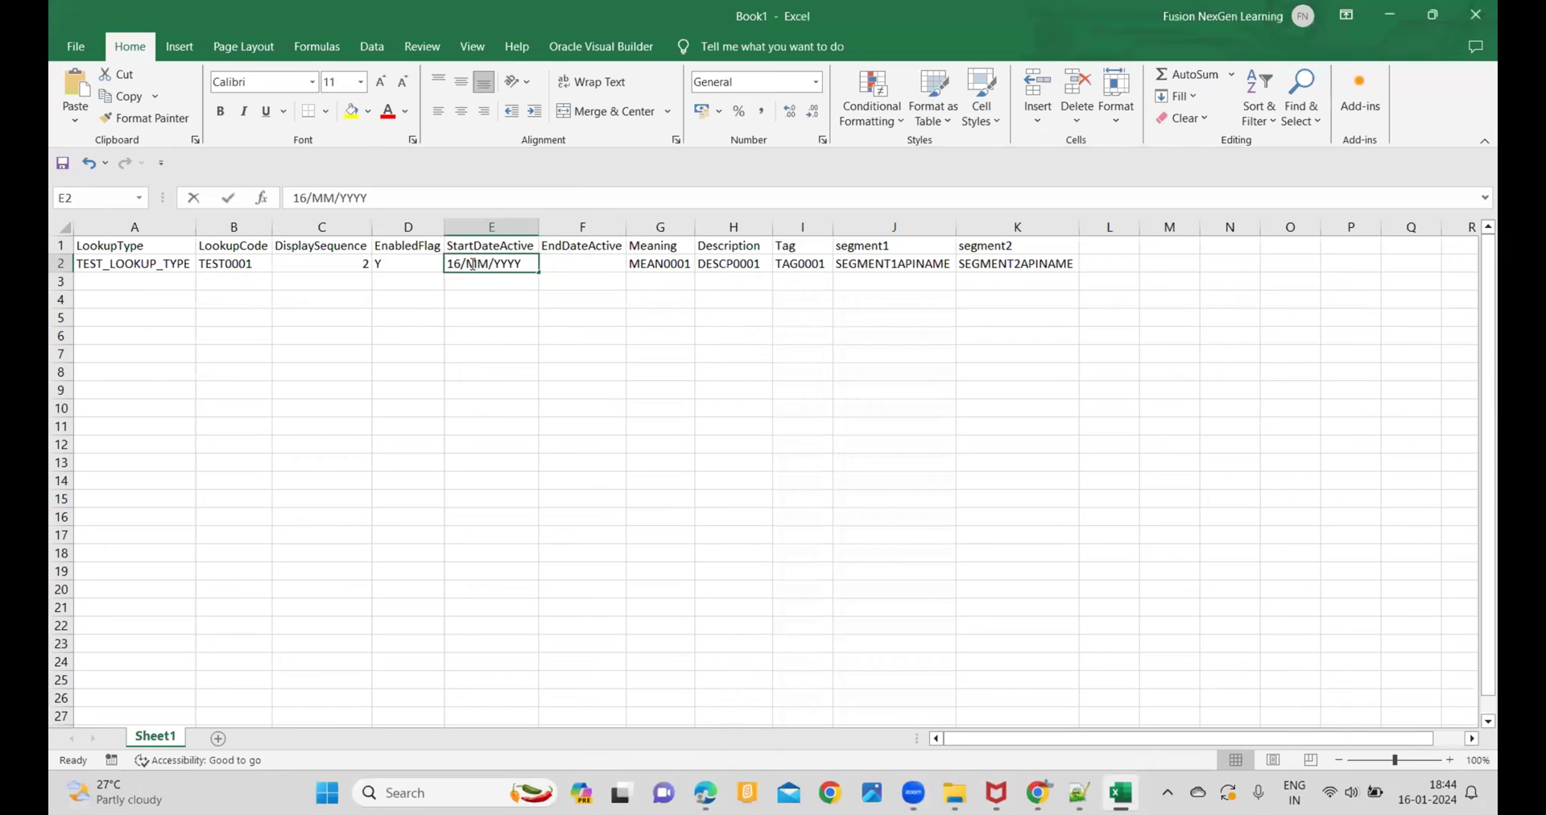
pyautogui.press('Delete')
pyautogui.press('Delete')
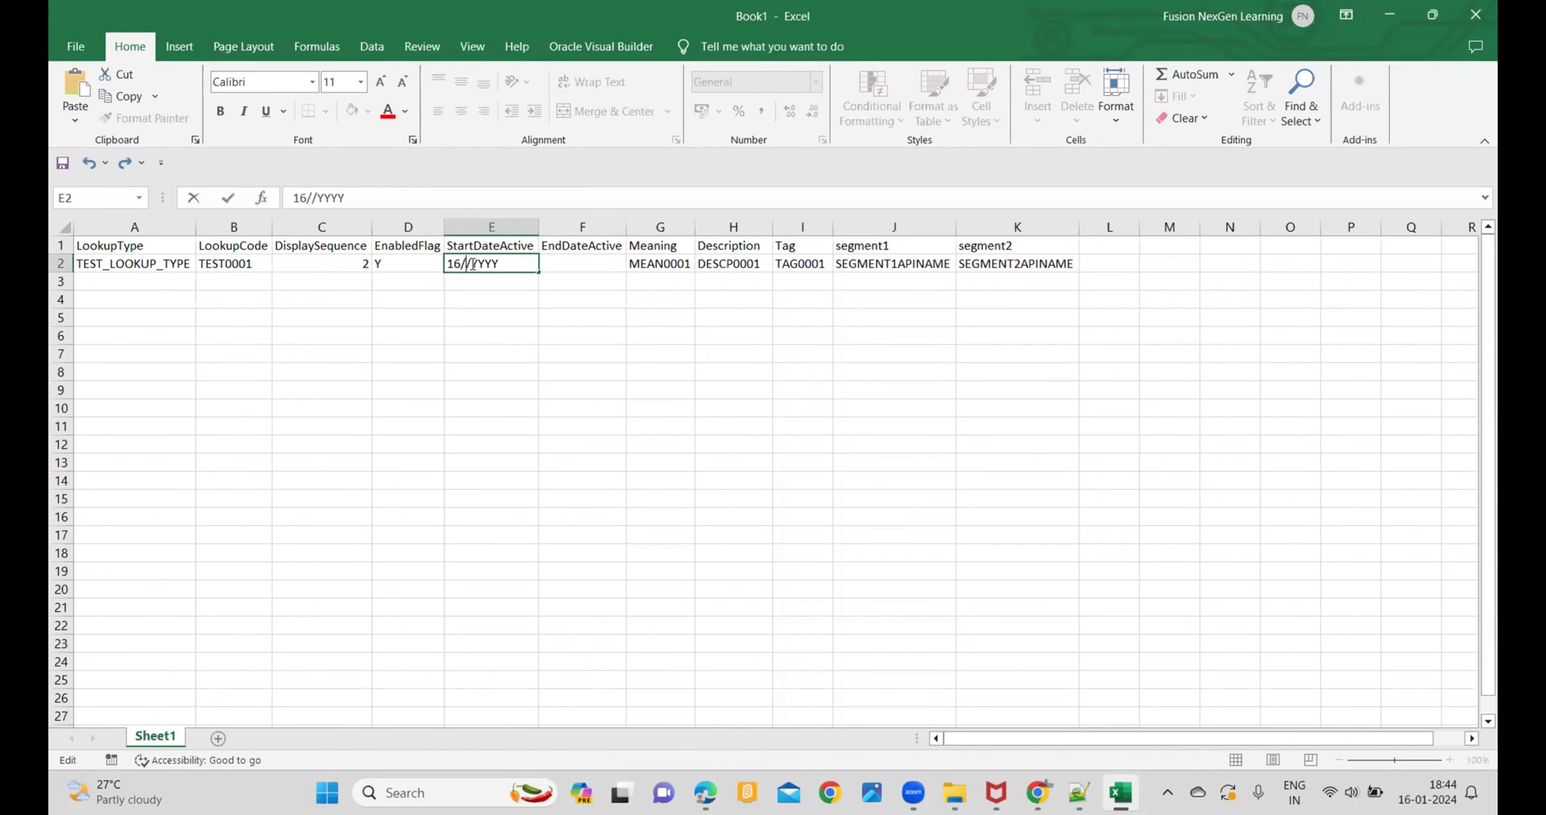
pyautogui.write('01')
pyautogui.press('Tab')
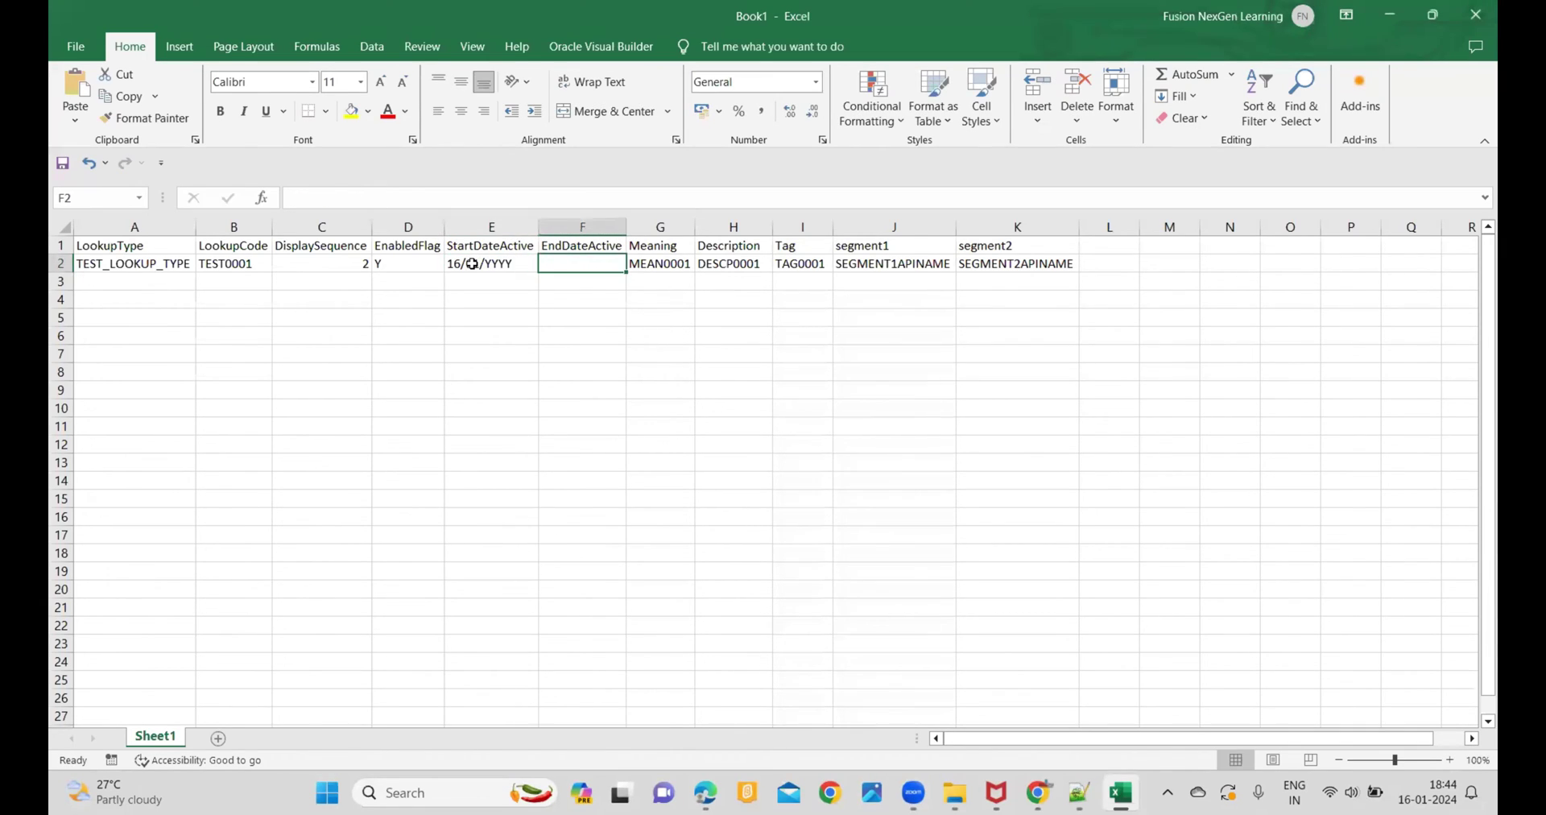
# Step: Replace the year placeholder in the row 2 StartDateActive cell with 2024
pyautogui.doubleClick(508, 262)
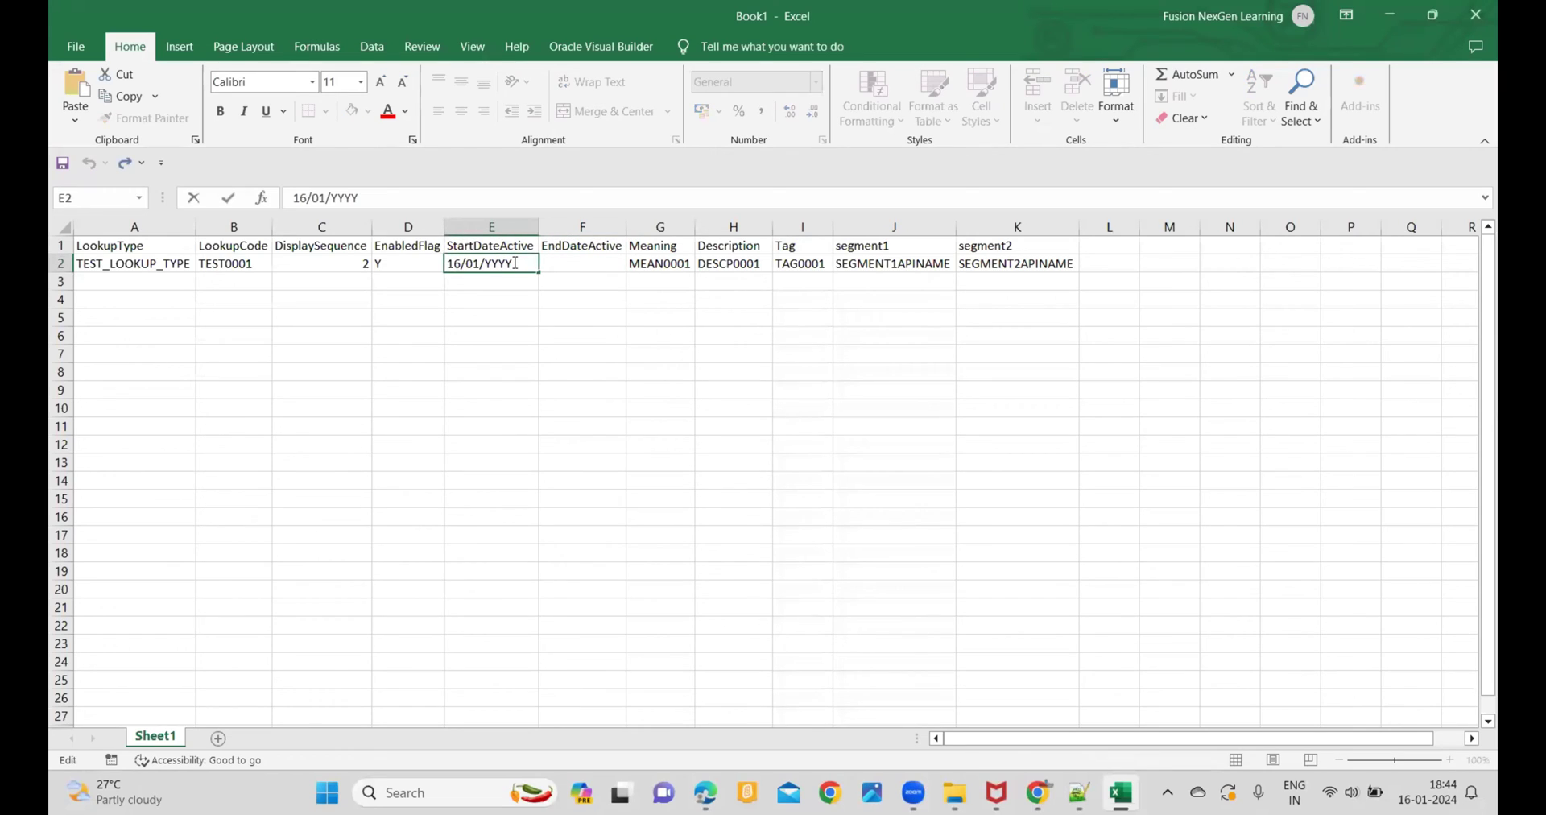
pyautogui.press('BackSpace')
pyautogui.press('BackSpace')
pyautogui.write('2024')
pyautogui.click(525, 341)
# Step: Apply the custom number format dd/mm/yyyy to the StartDateActive cell in row 2
pyautogui.click(507, 268)
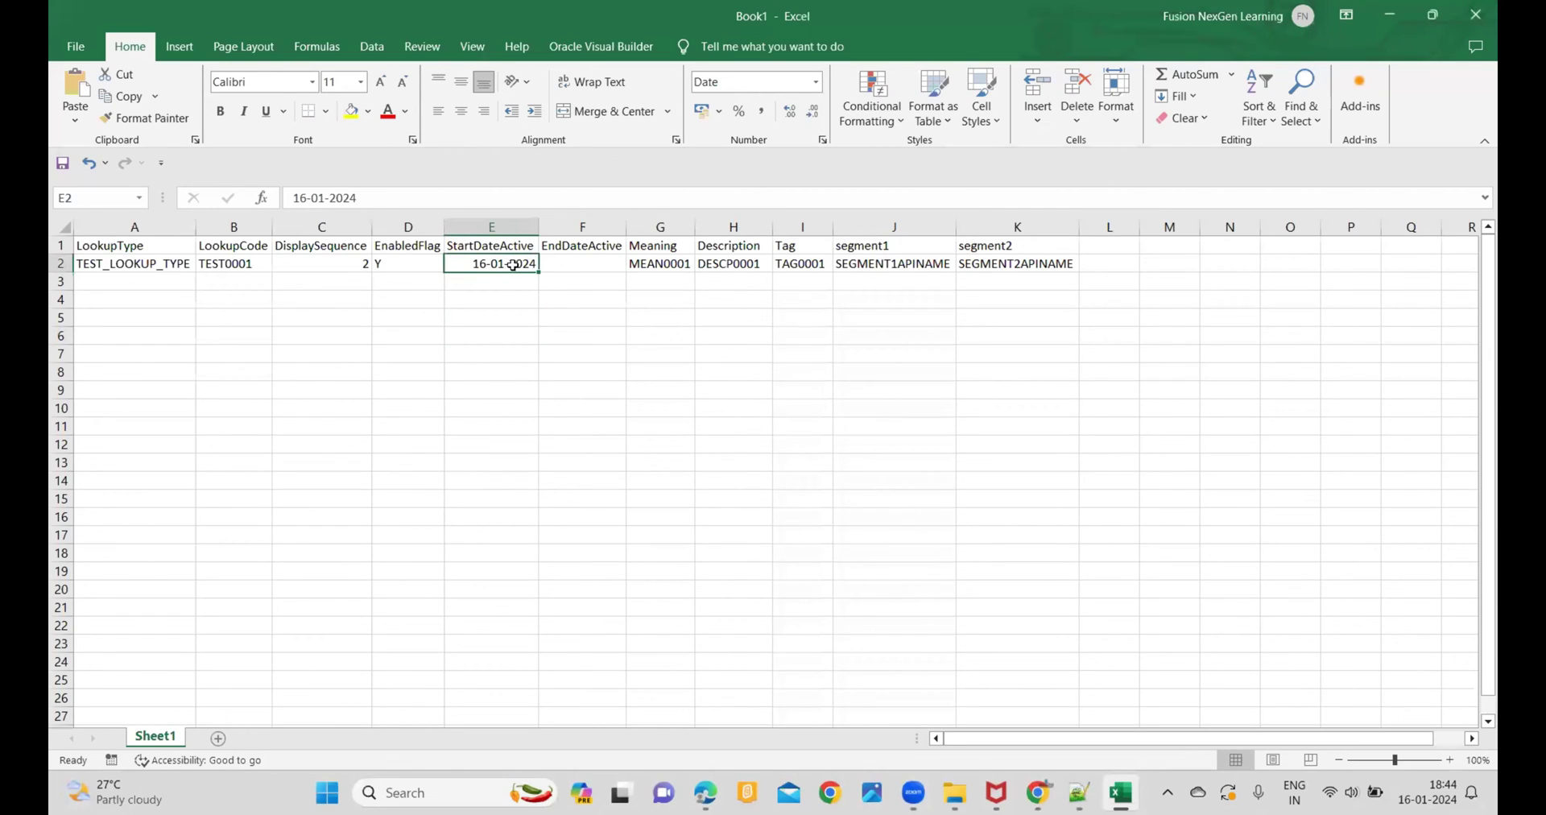
pyautogui.rightClick(507, 268)
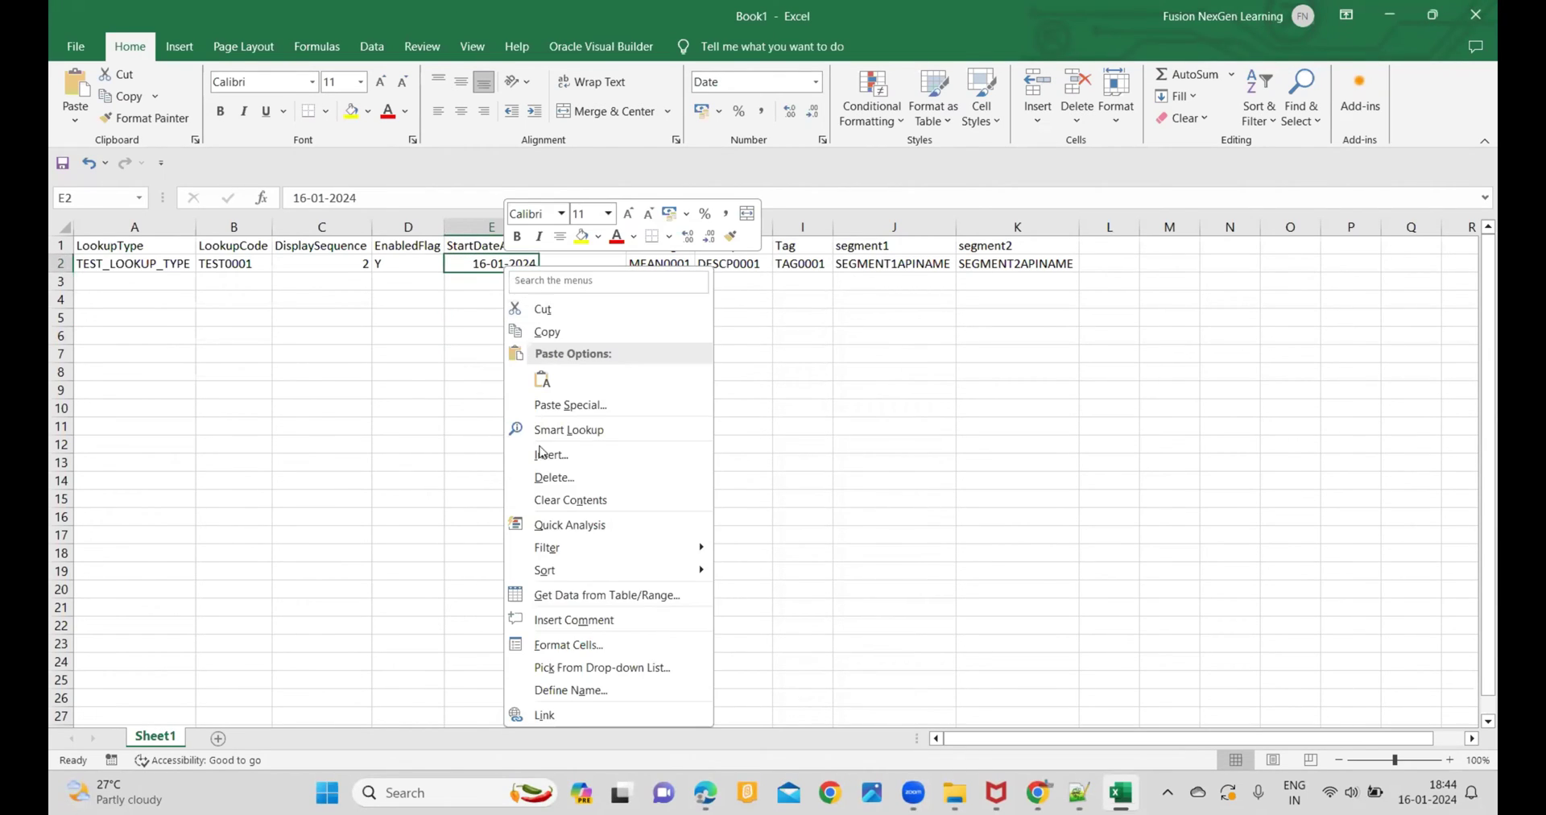
pyautogui.click(568, 644)
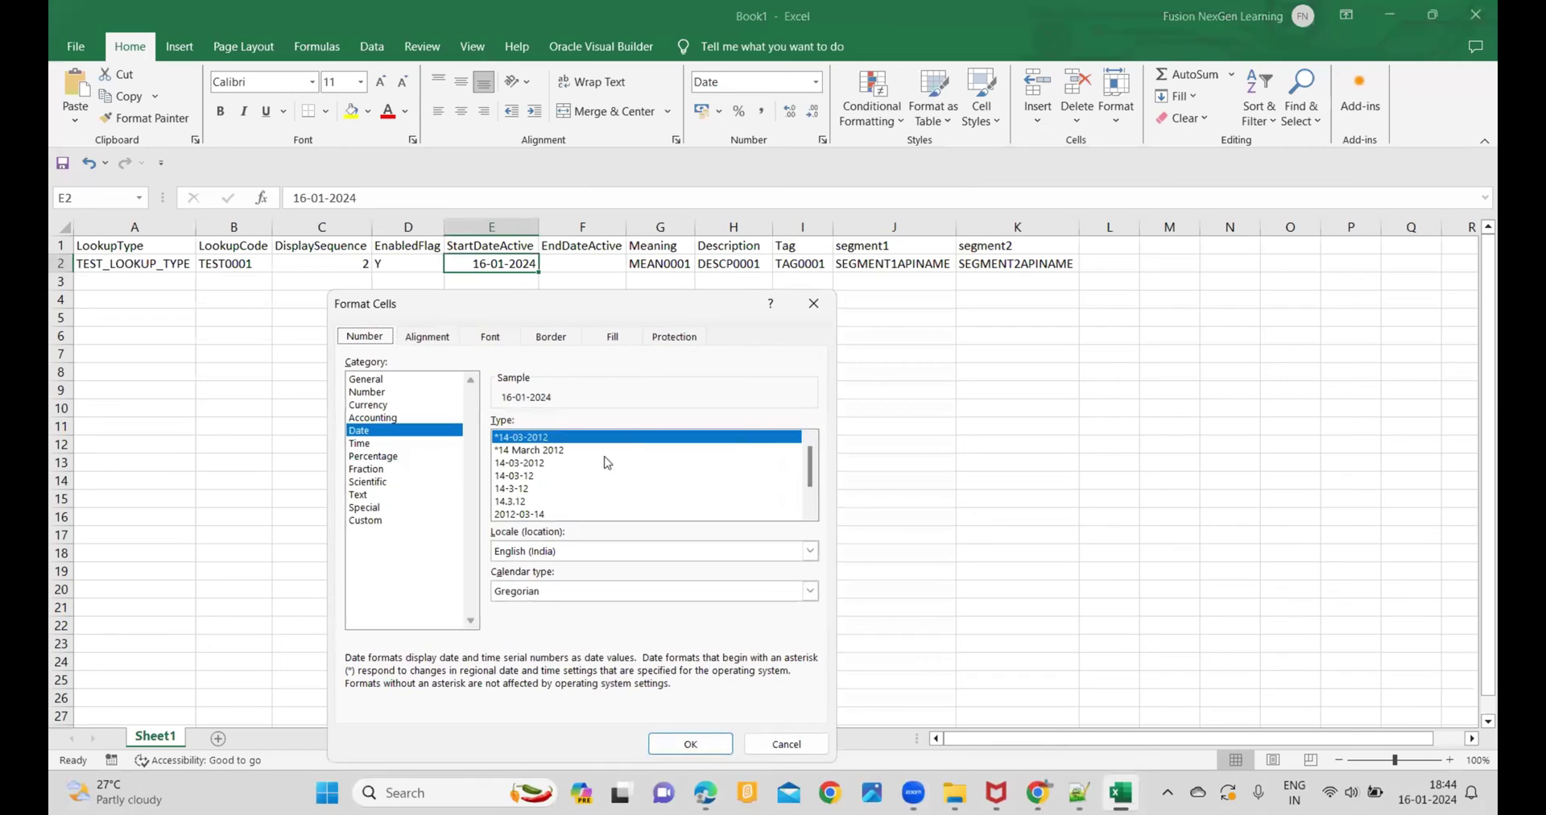
pyautogui.click(379, 521)
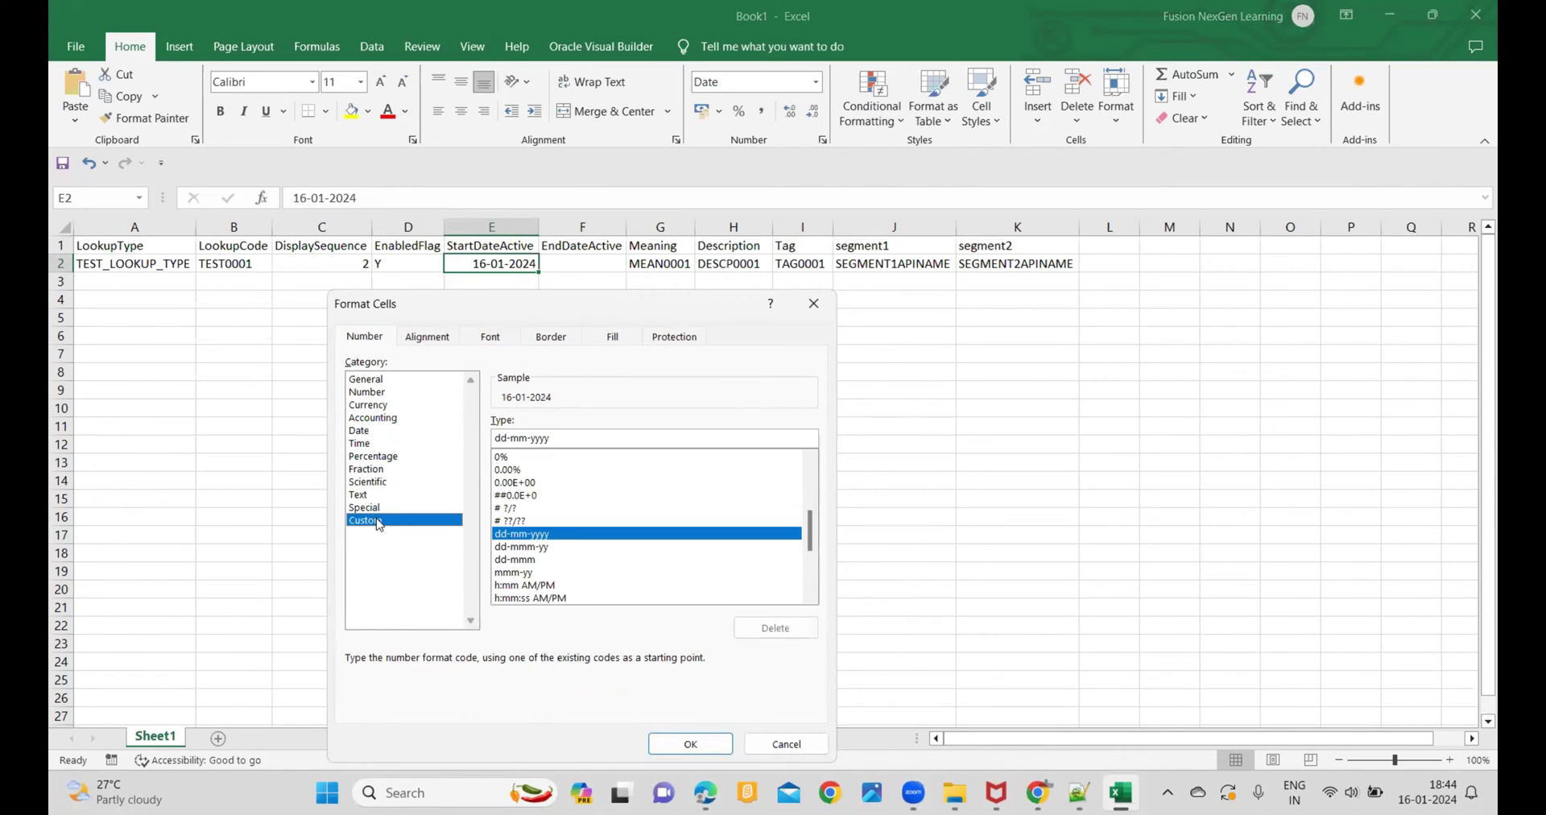
pyautogui.click(510, 437)
pyautogui.press('BackSpace')
pyautogui.write('/')
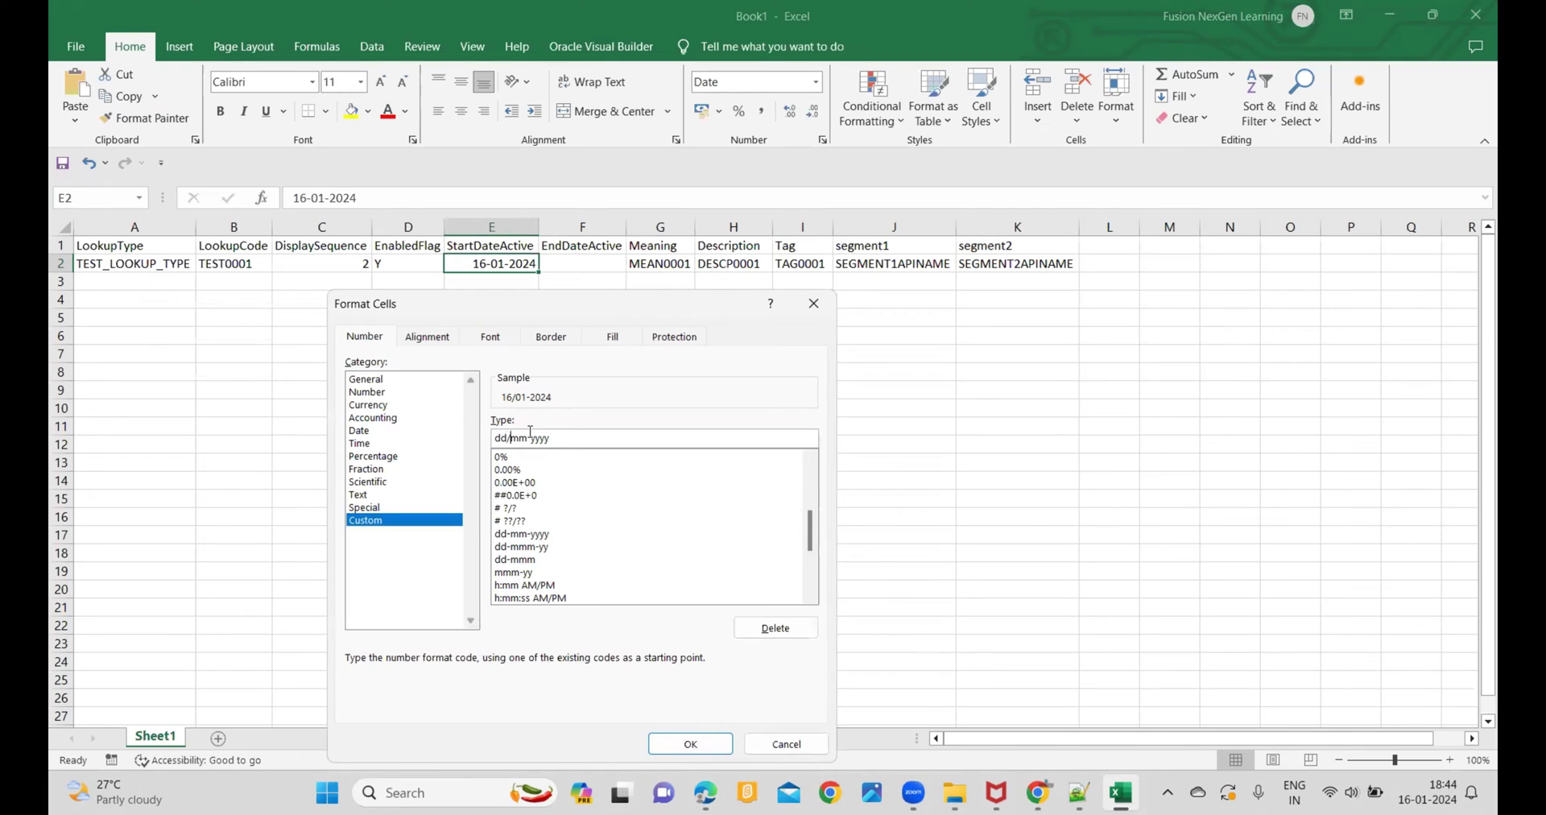
pyautogui.click(530, 437)
pyautogui.press('Delete')
pyautogui.write('/')
pyautogui.click(666, 735)
pyautogui.click(494, 393)
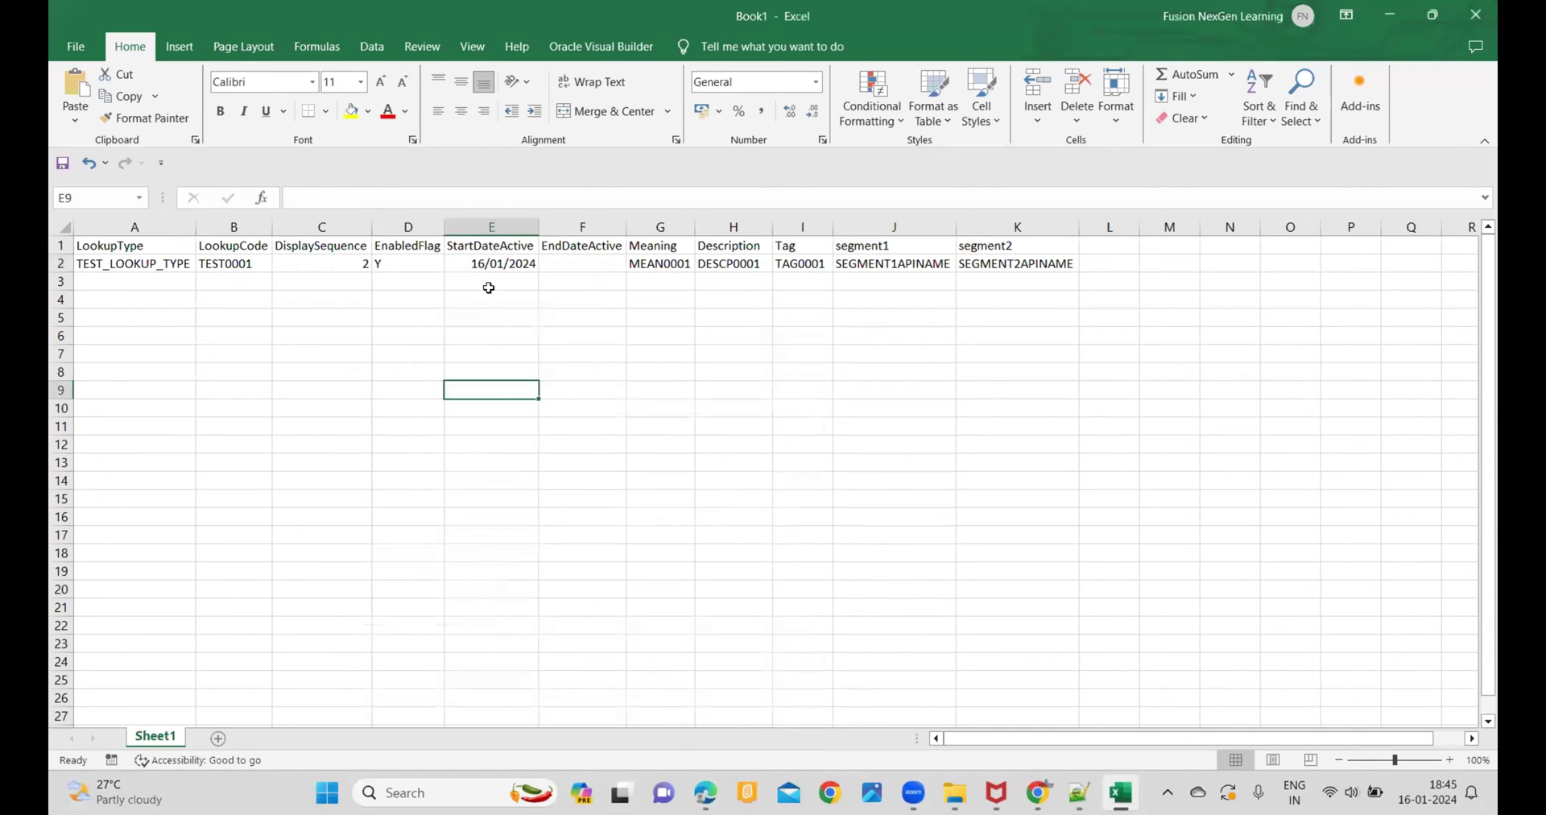
pyautogui.press('Up')
pyautogui.press('Up')
pyautogui.press('Up')
pyautogui.press('Up')
pyautogui.click(494, 262)
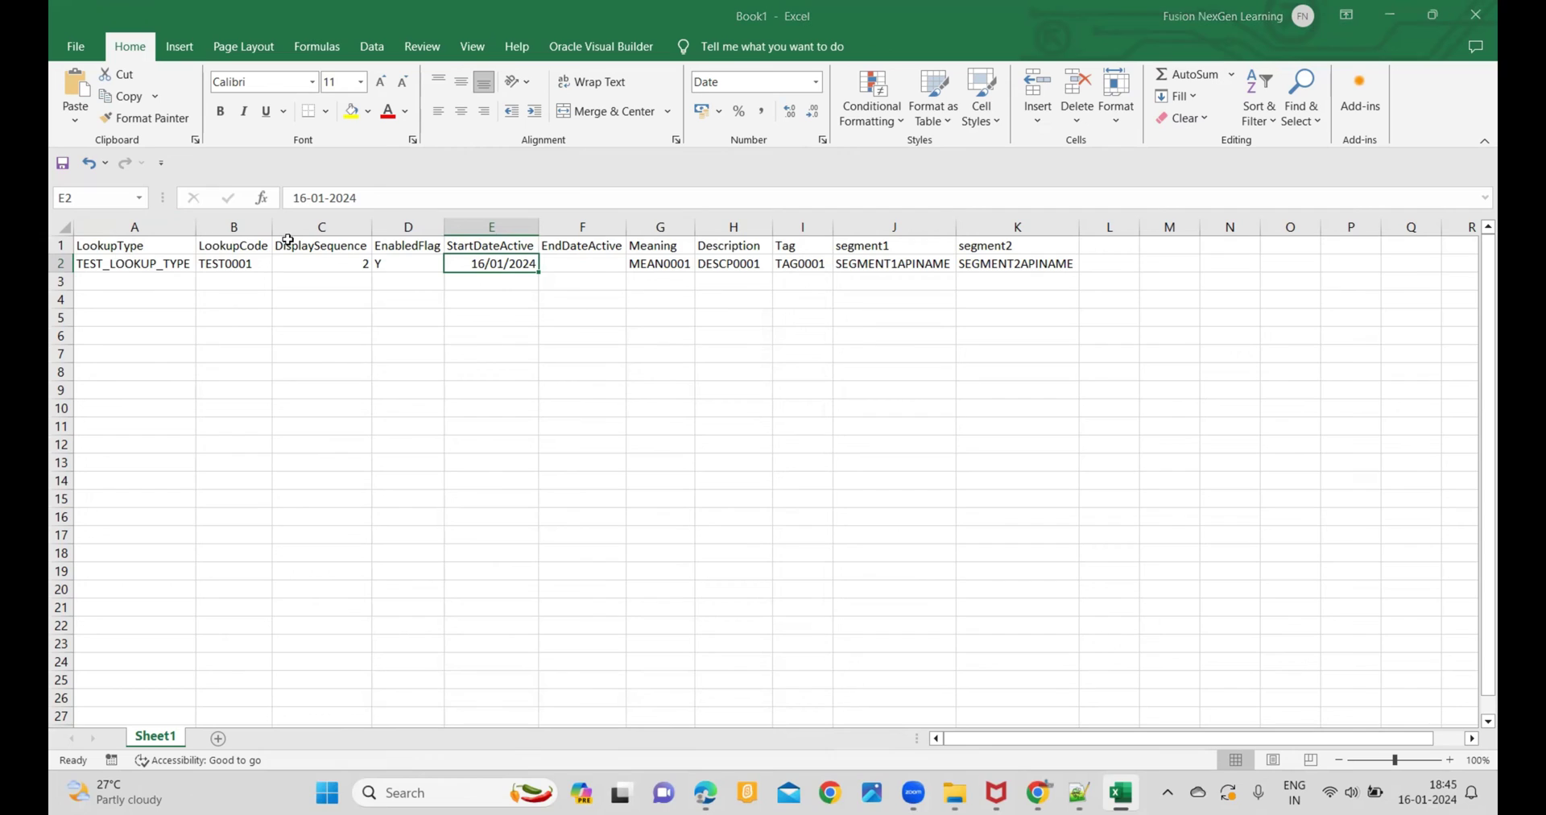
# Step: Save the workbook to the Desktop as TEST_LOOKUP001 in CSV (Comma delimited) format
pyautogui.hotkey('ctrl', 's')
pyautogui.click(632, 497)
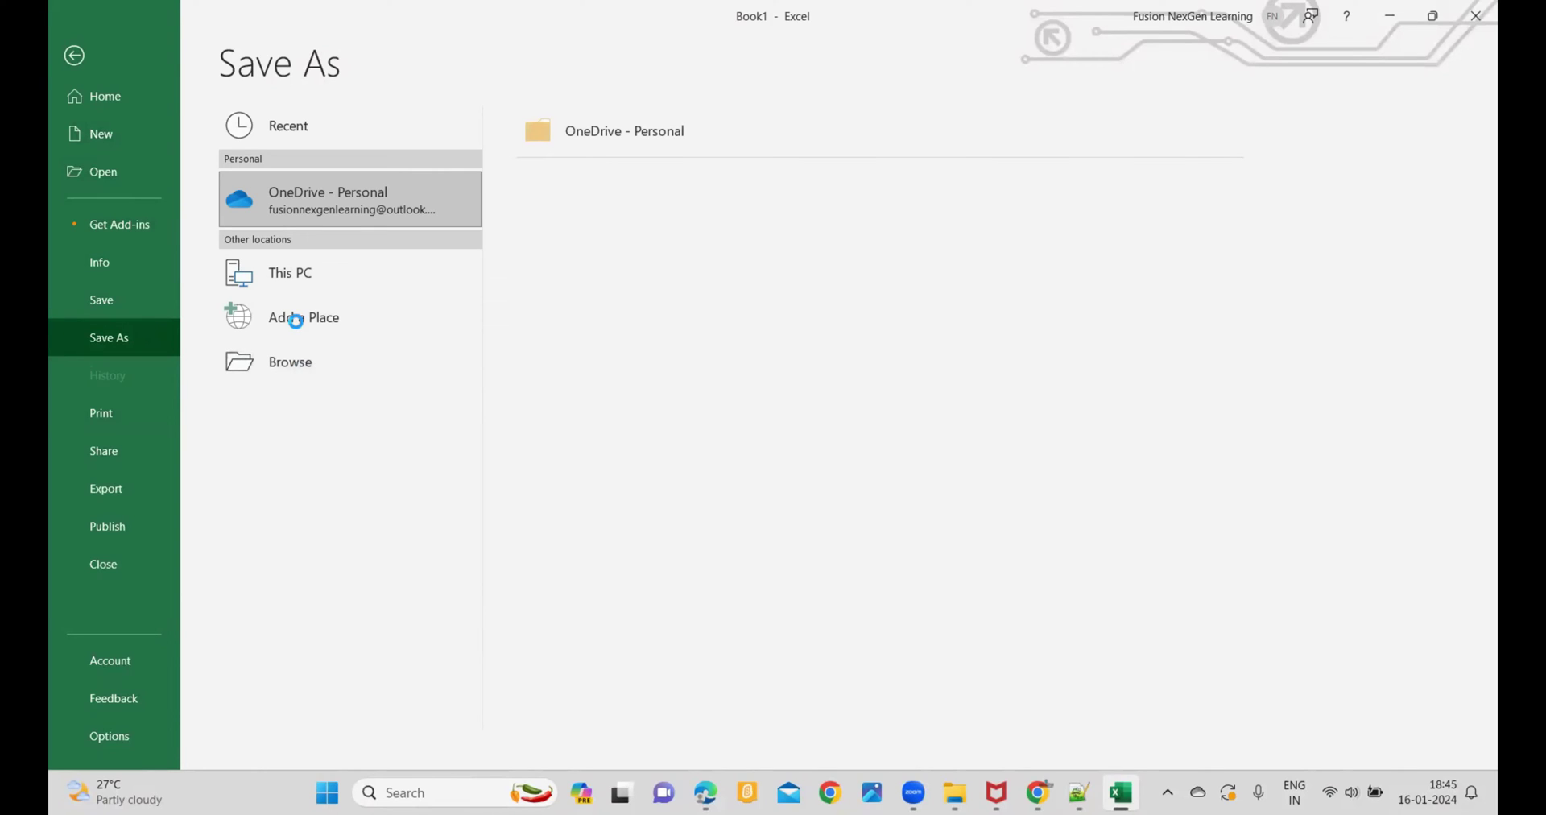
pyautogui.press('F12')
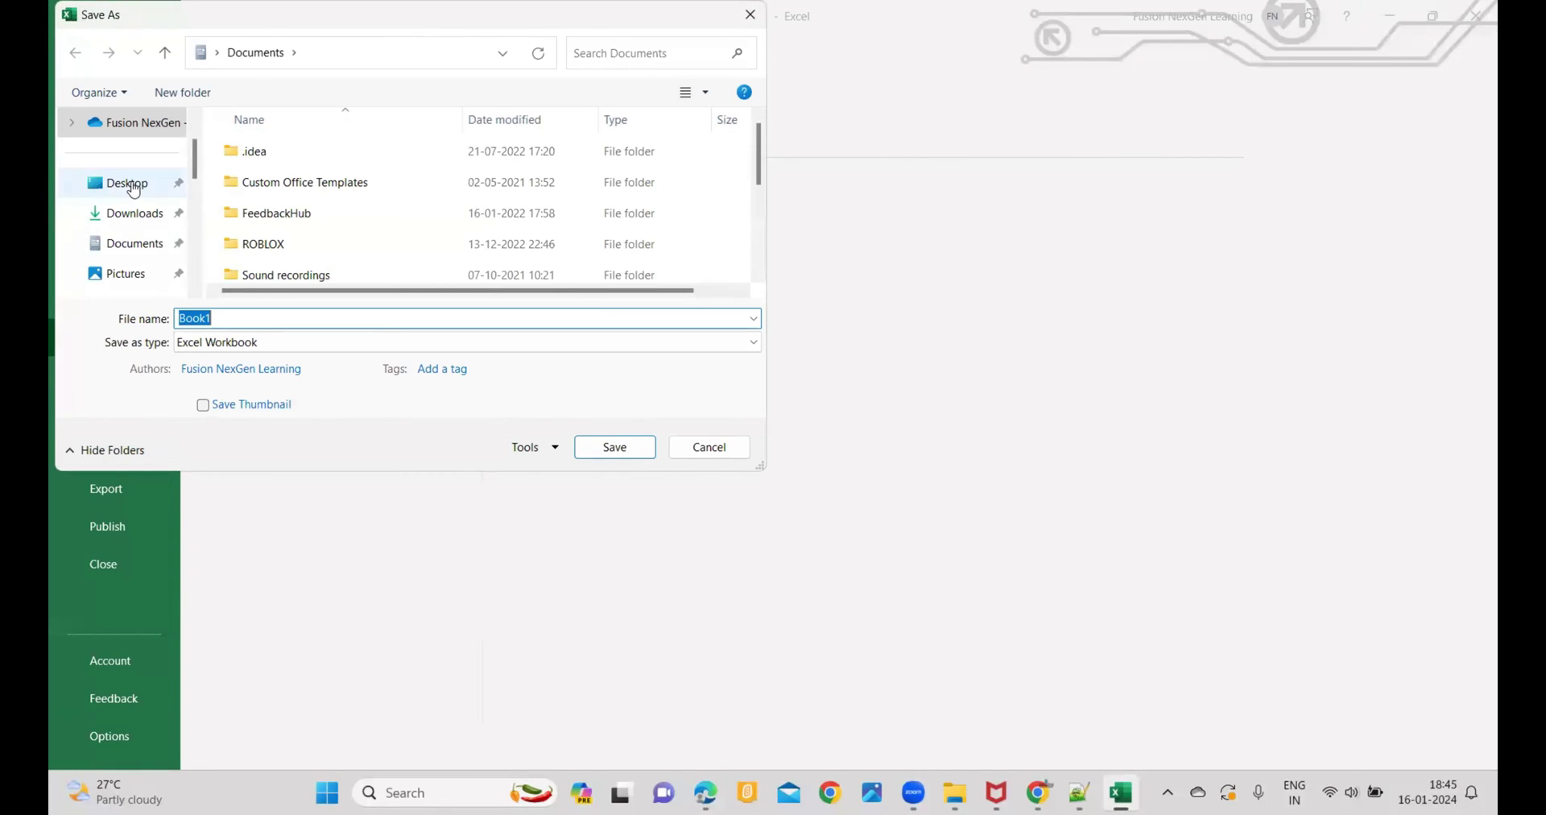
pyautogui.click(129, 183)
pyautogui.click(289, 319)
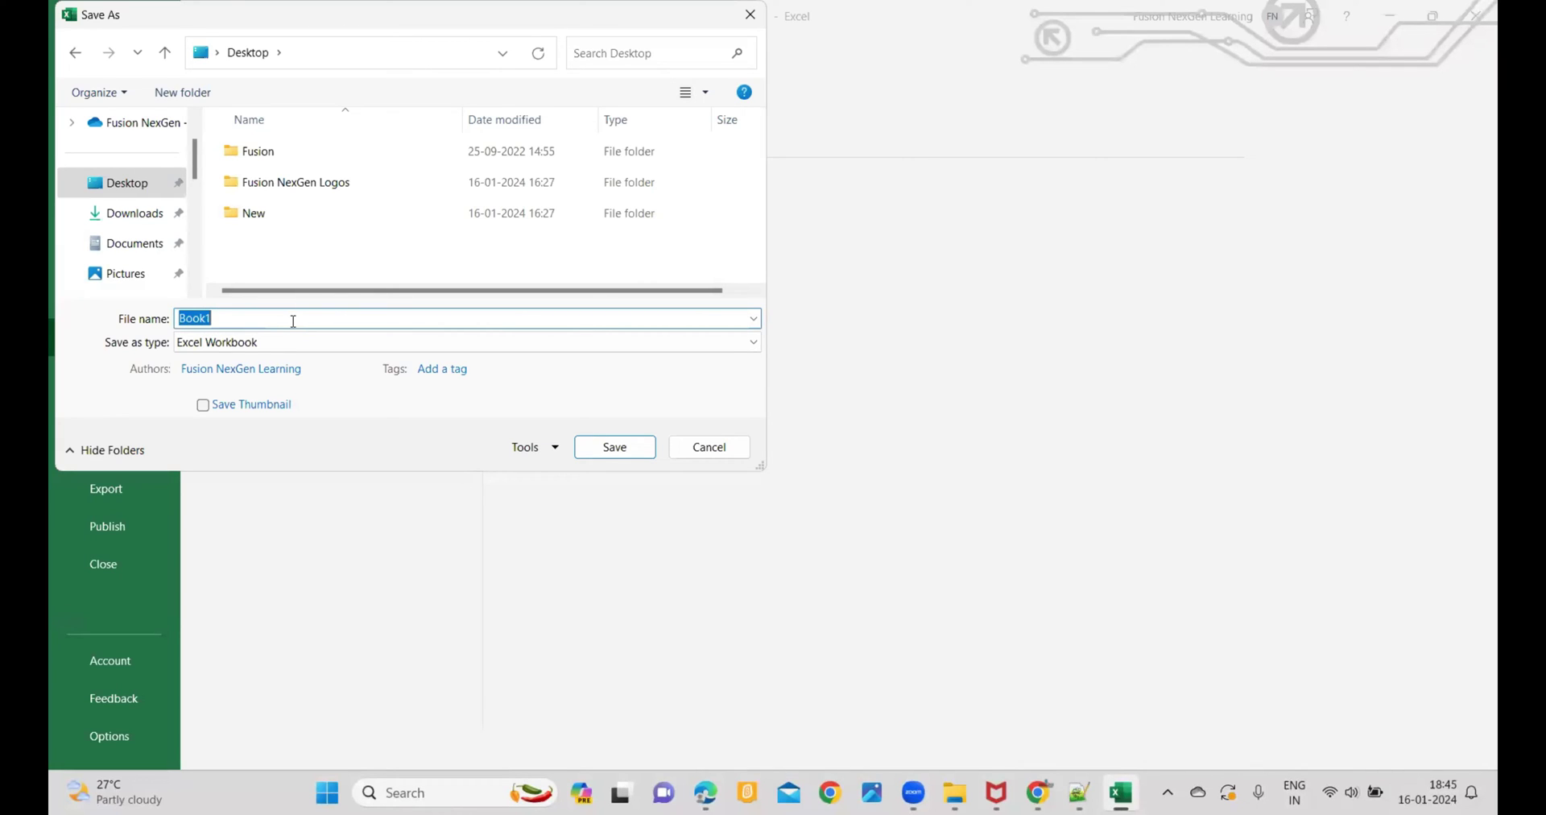
pyautogui.write('TEST')
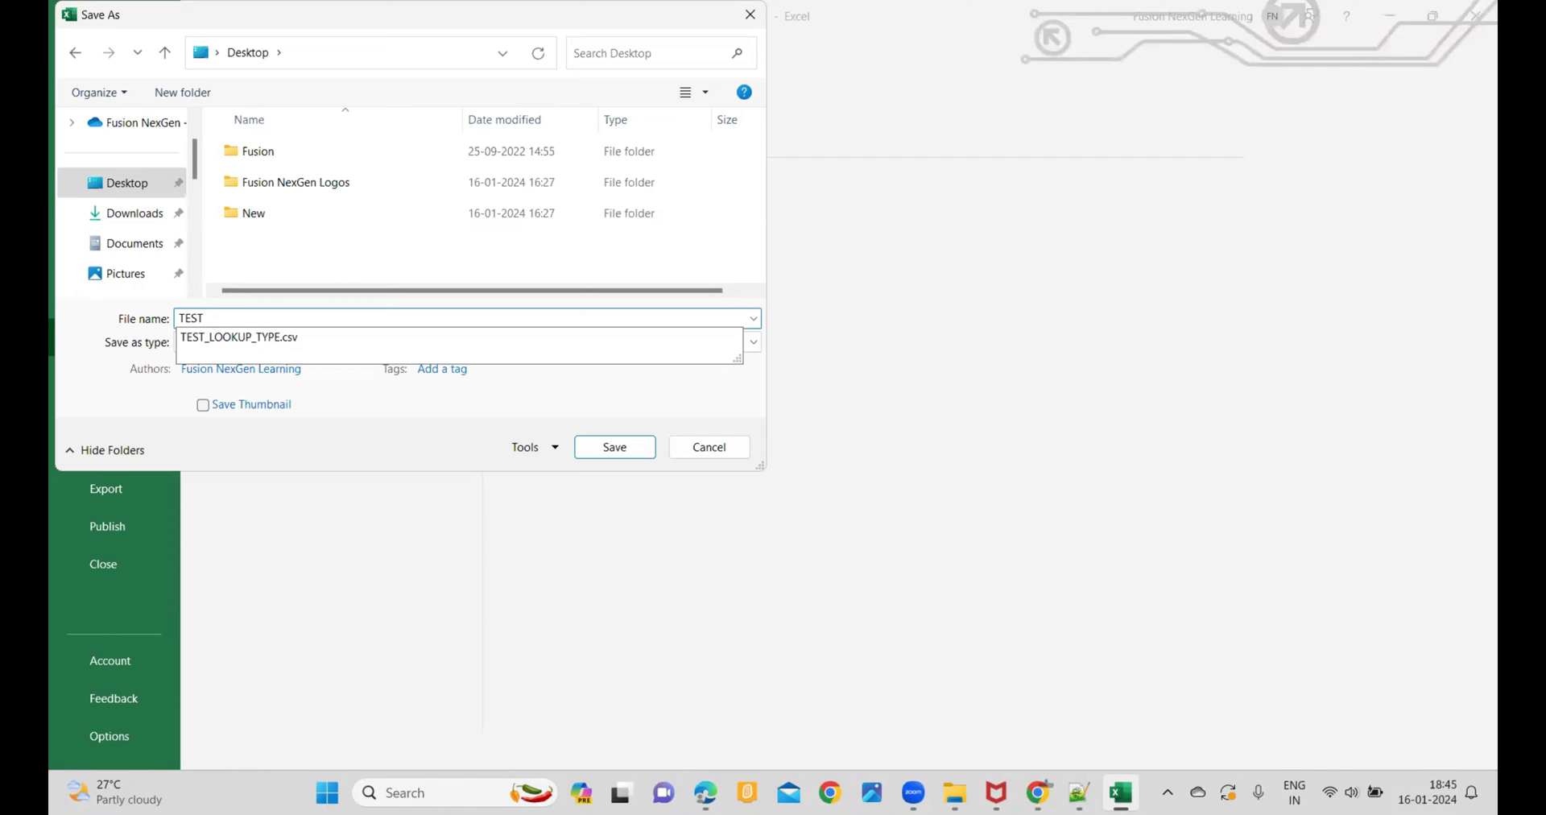
pyautogui.write('_LOOKUP001')
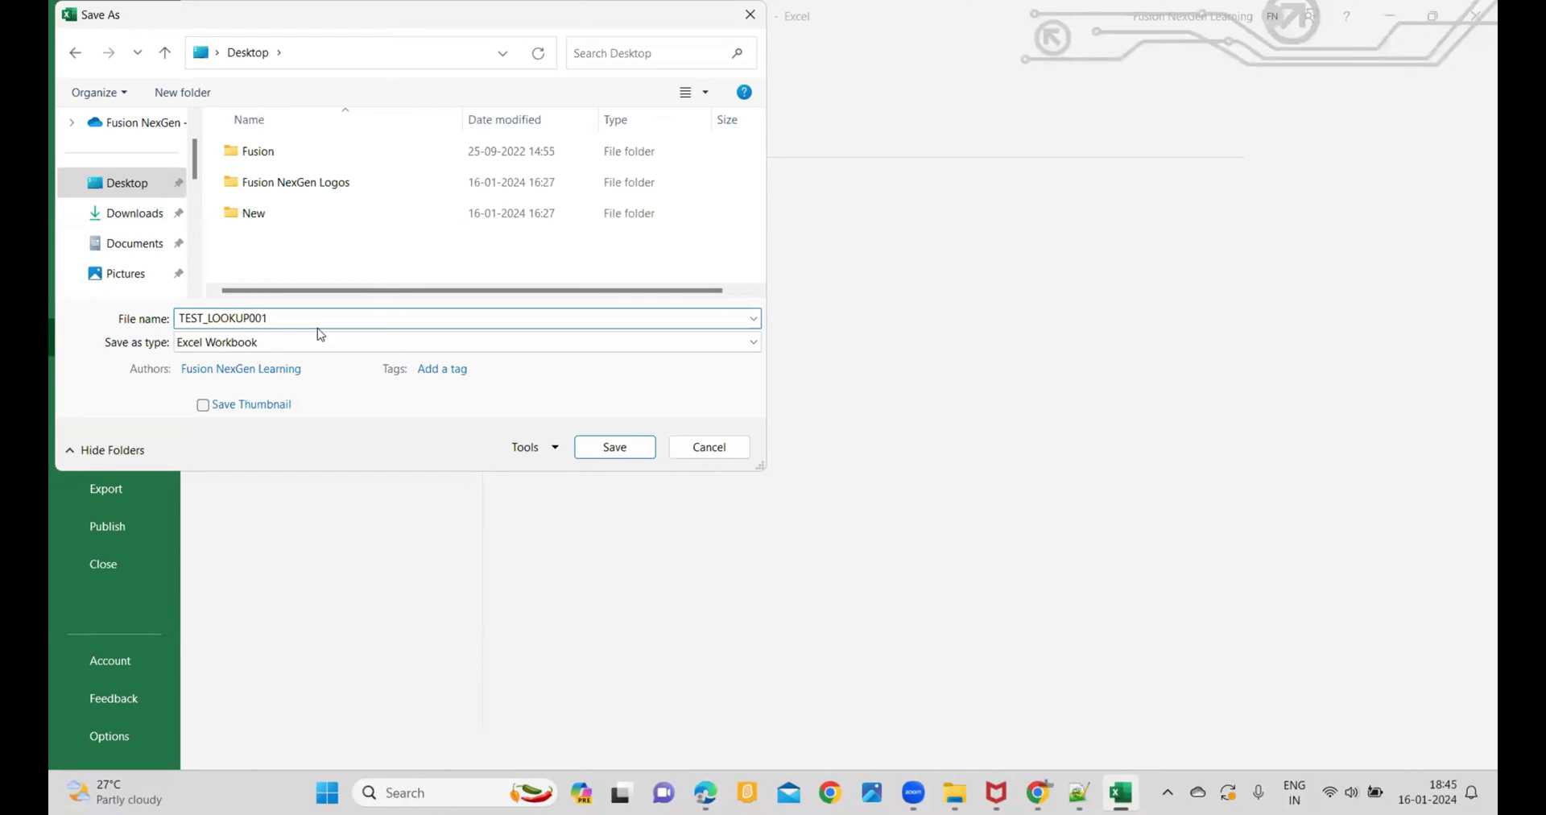
pyautogui.click(317, 341)
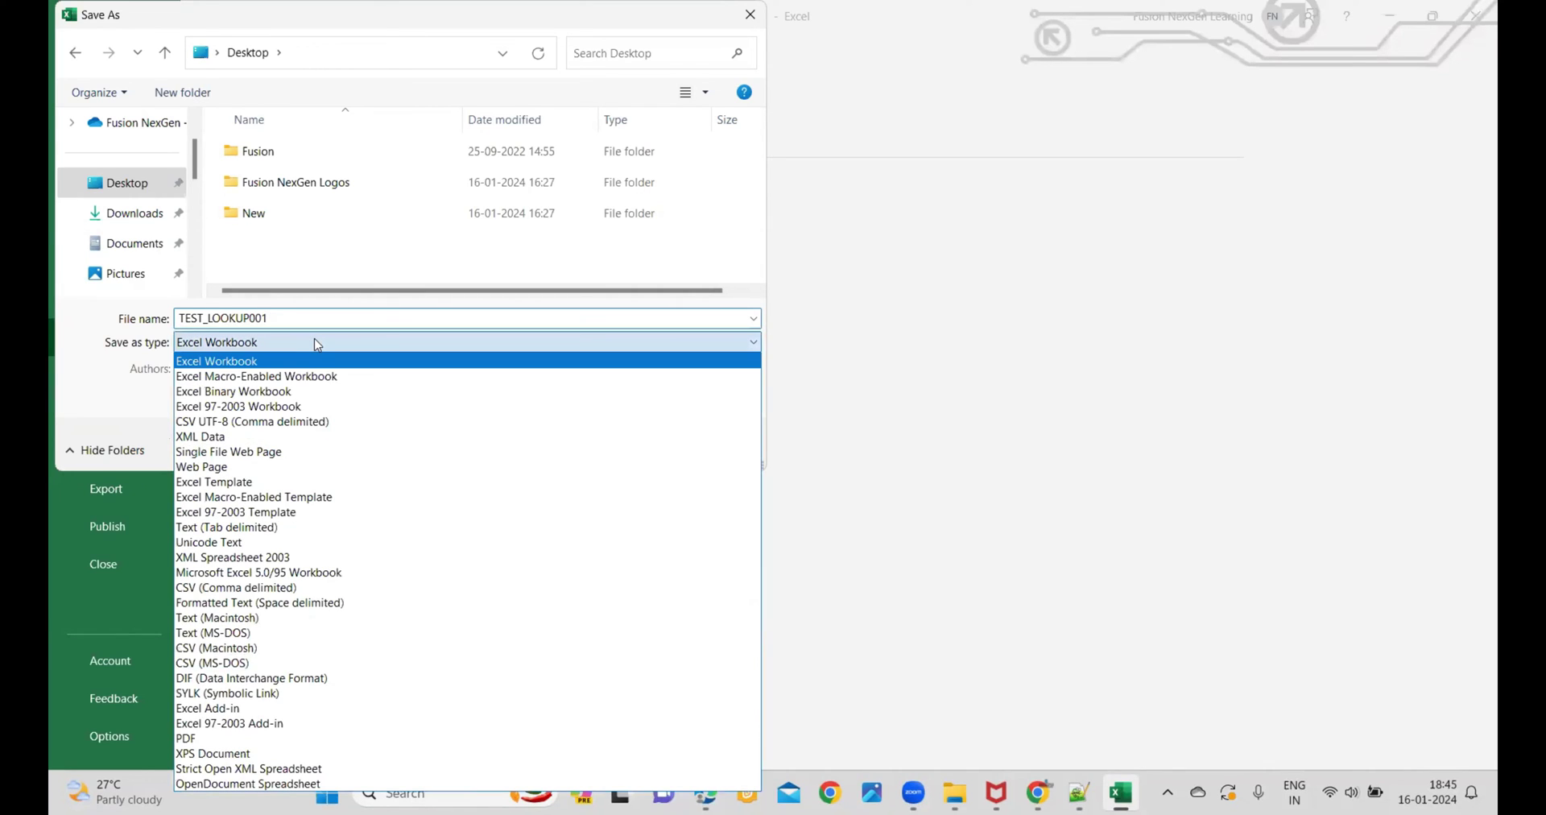
pyautogui.click(283, 594)
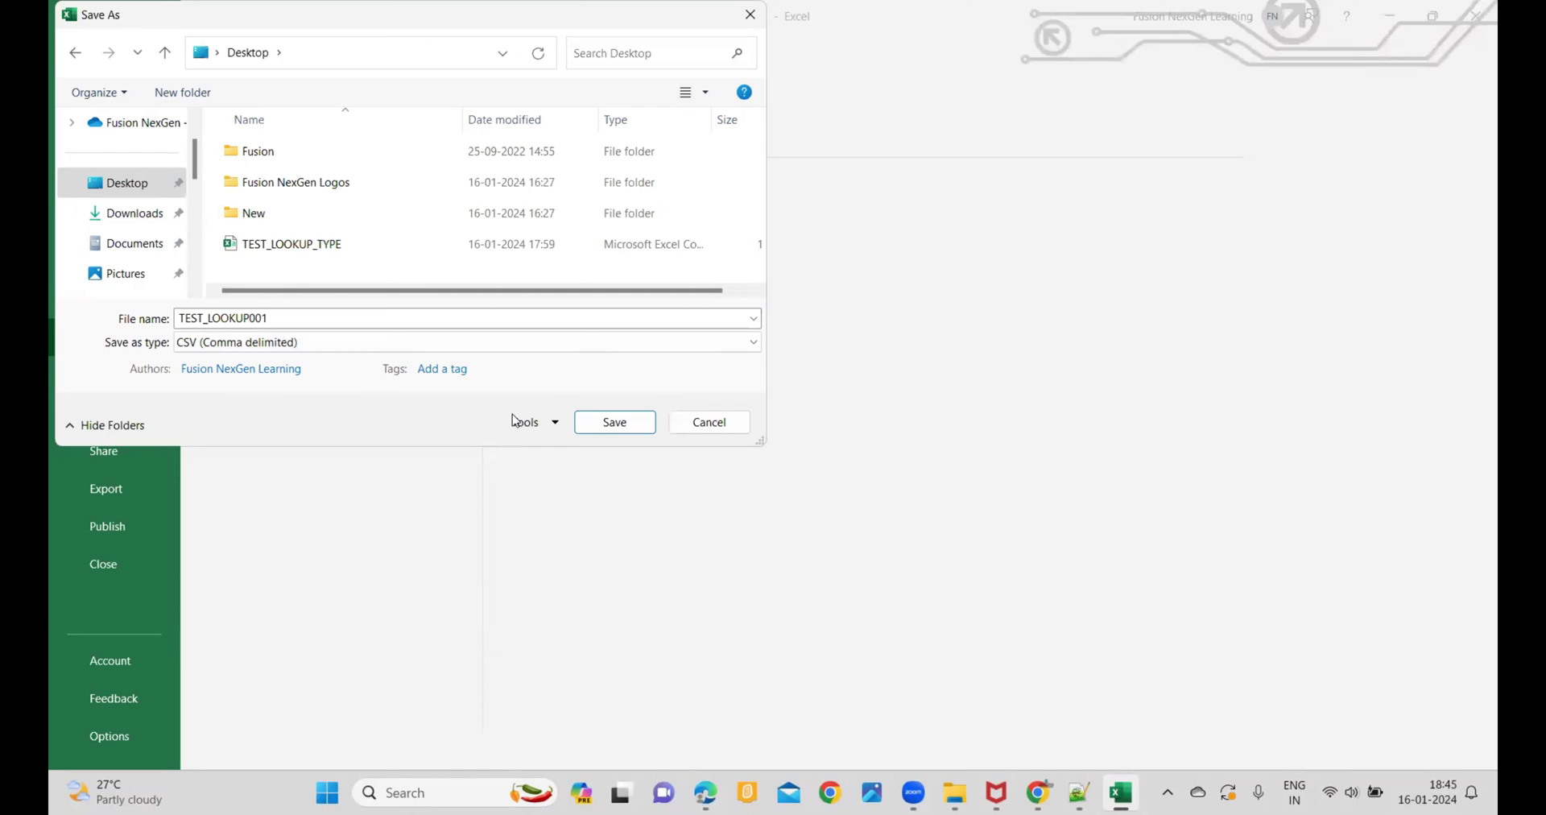
pyautogui.click(616, 423)
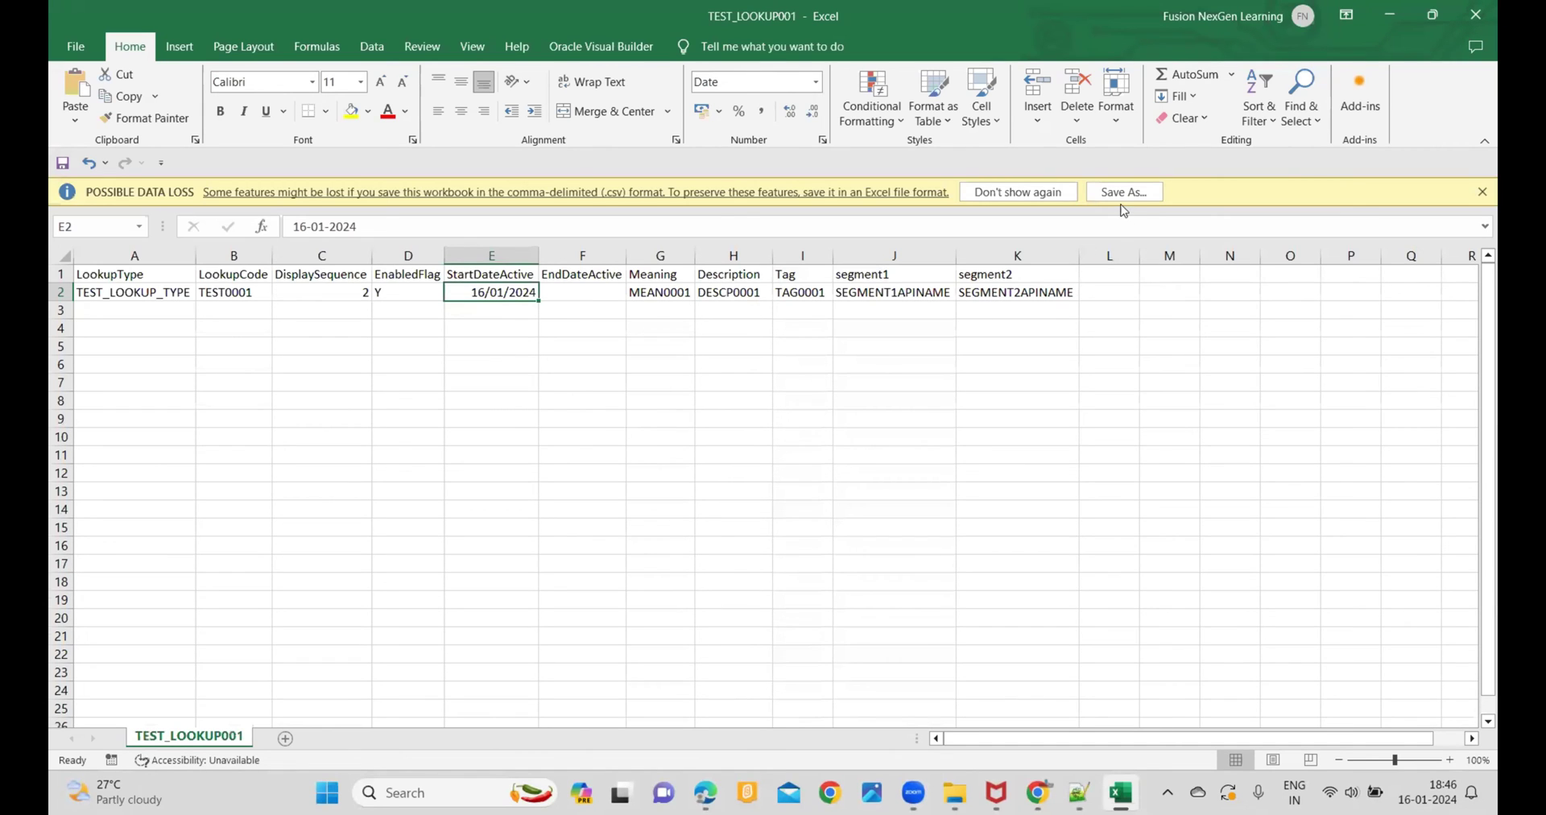
# Step: Save the sheet again as CSV (Comma delimited), replacing the existing TEST_LOOKUP001.csv on the Desktop, and close the workbook
pyautogui.click(1124, 194)
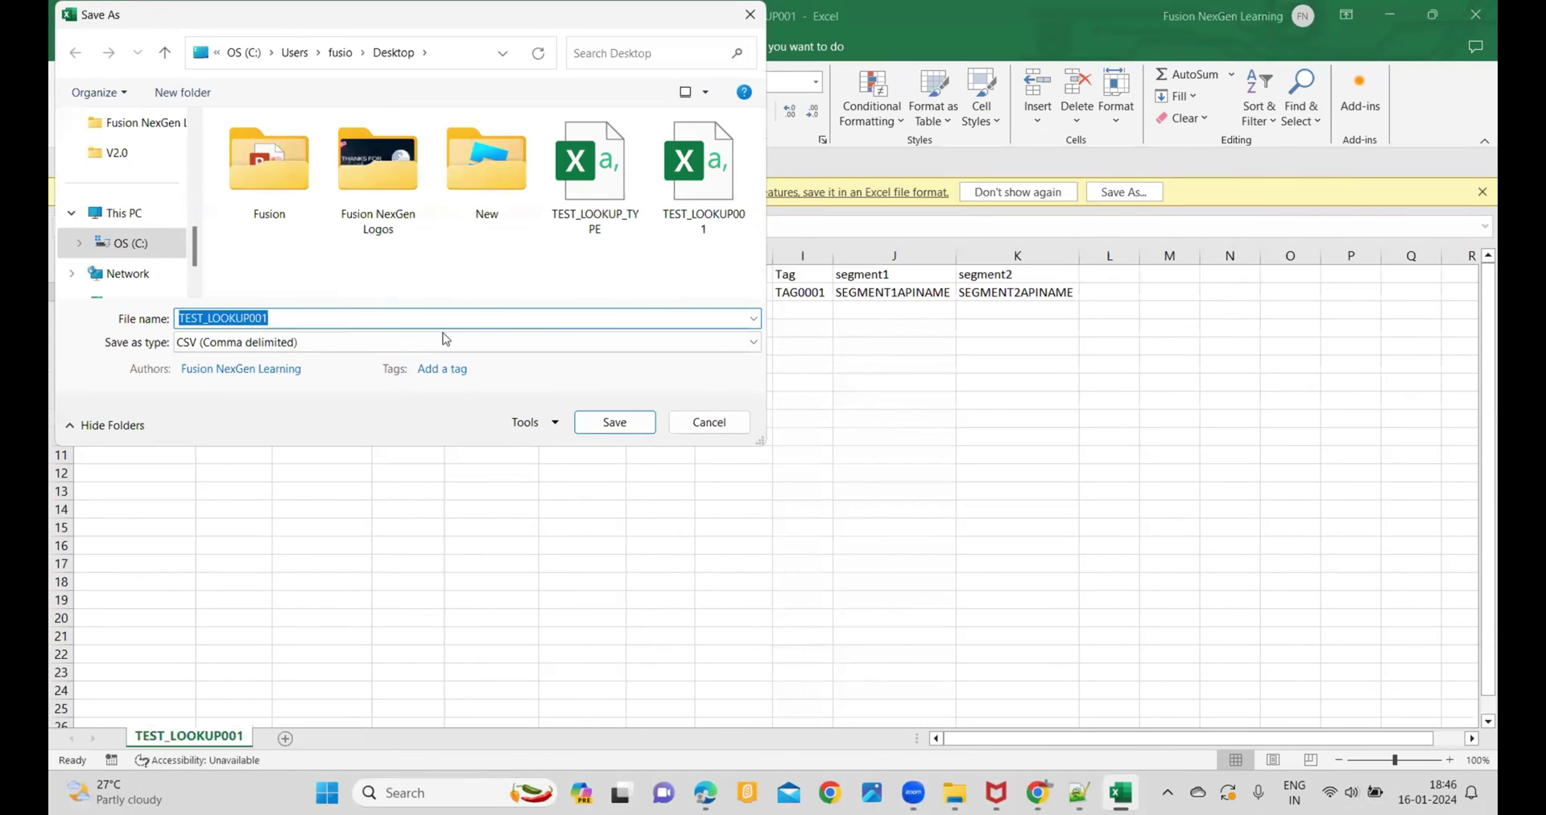
pyautogui.click(613, 423)
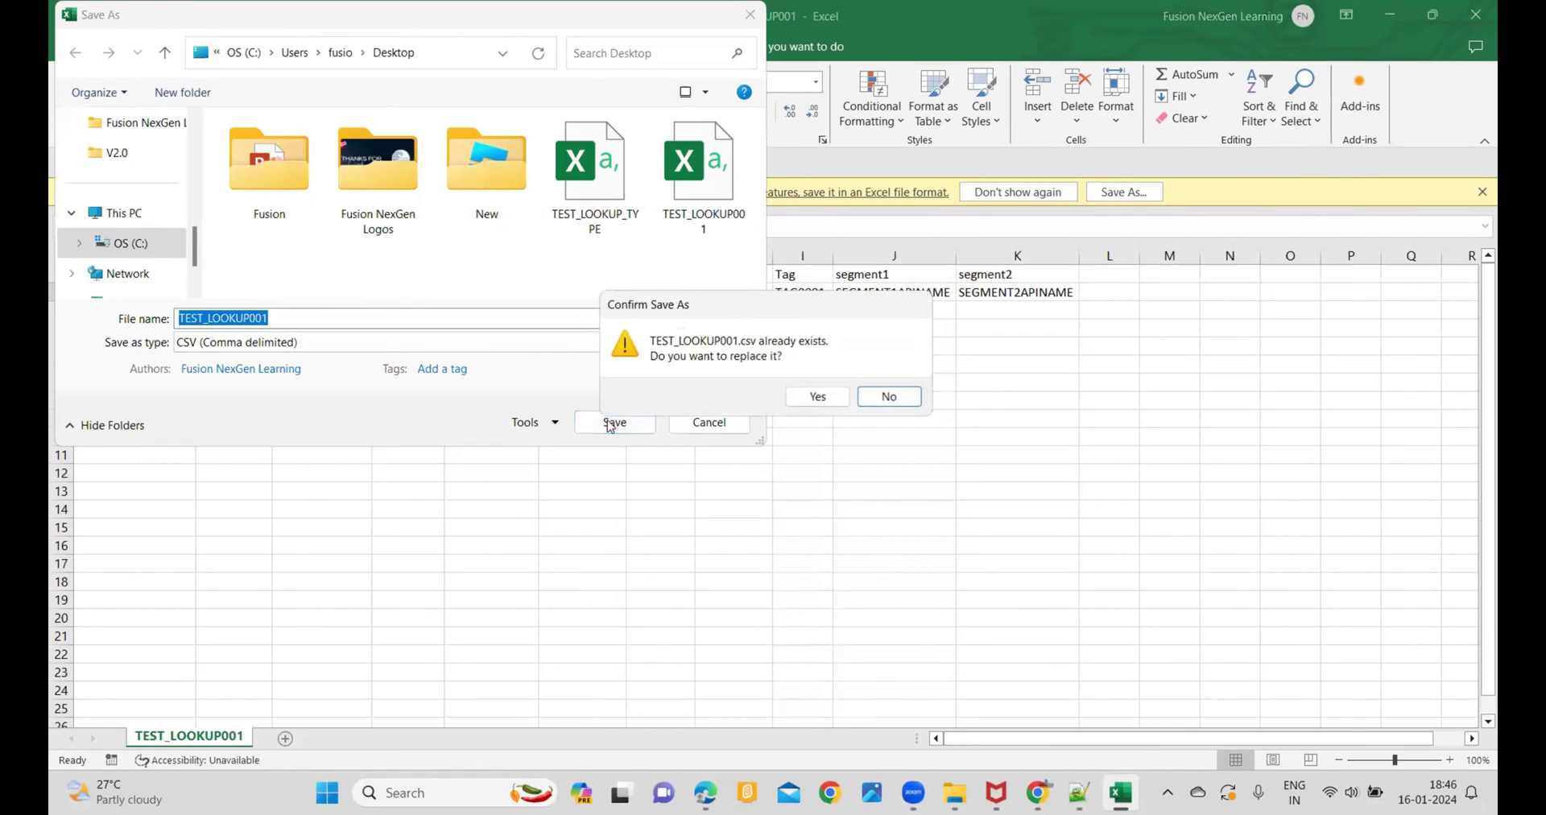
pyautogui.click(818, 396)
pyautogui.click(1475, 16)
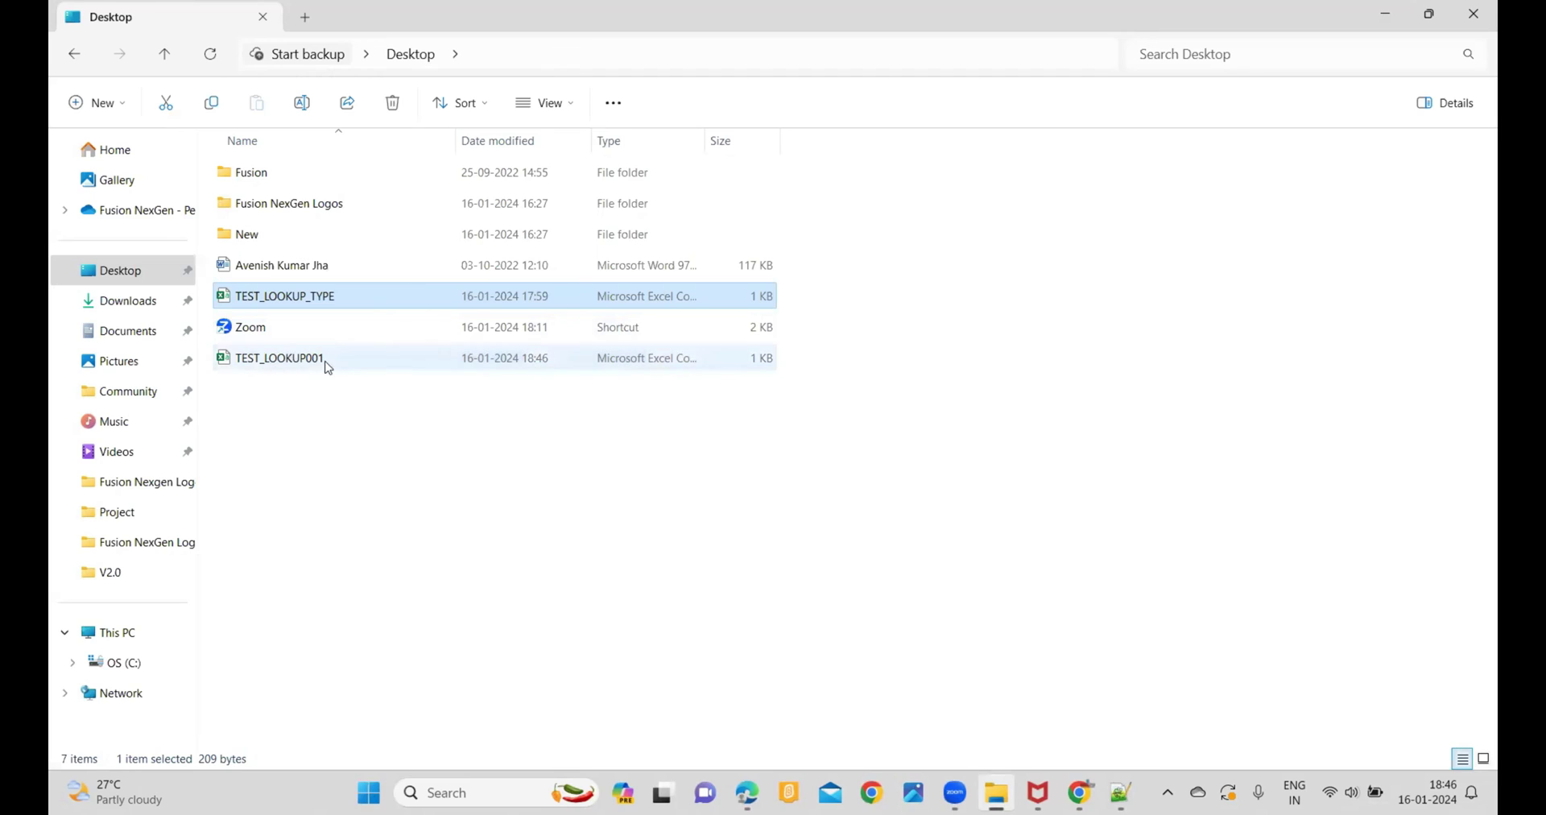
# Step: Open the TEST_LOOKUP001 file from the Desktop in Notepad++ for editing
pyautogui.click(317, 367)
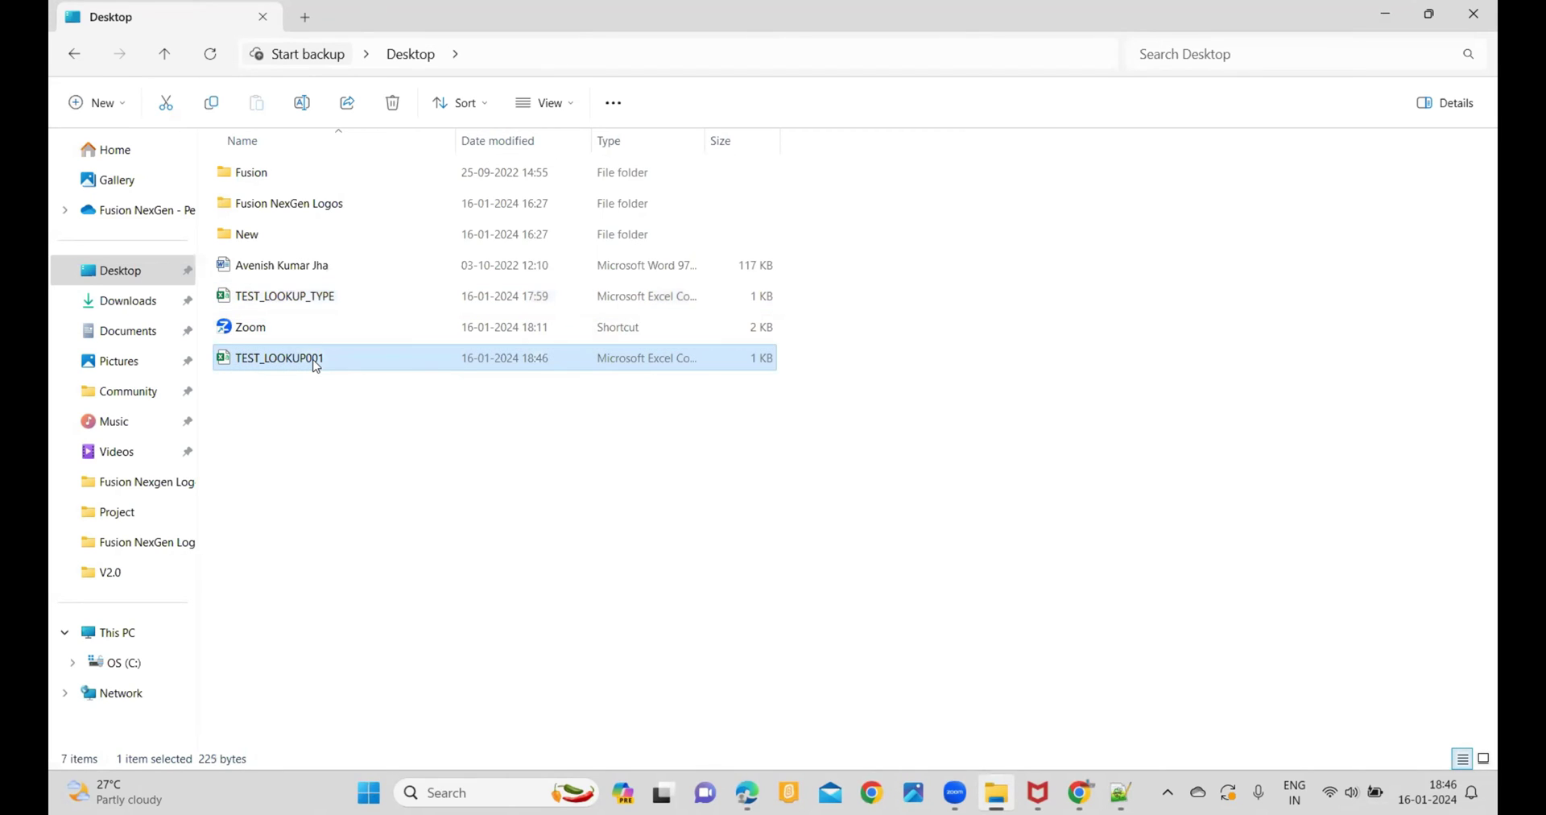
pyautogui.rightClick(314, 364)
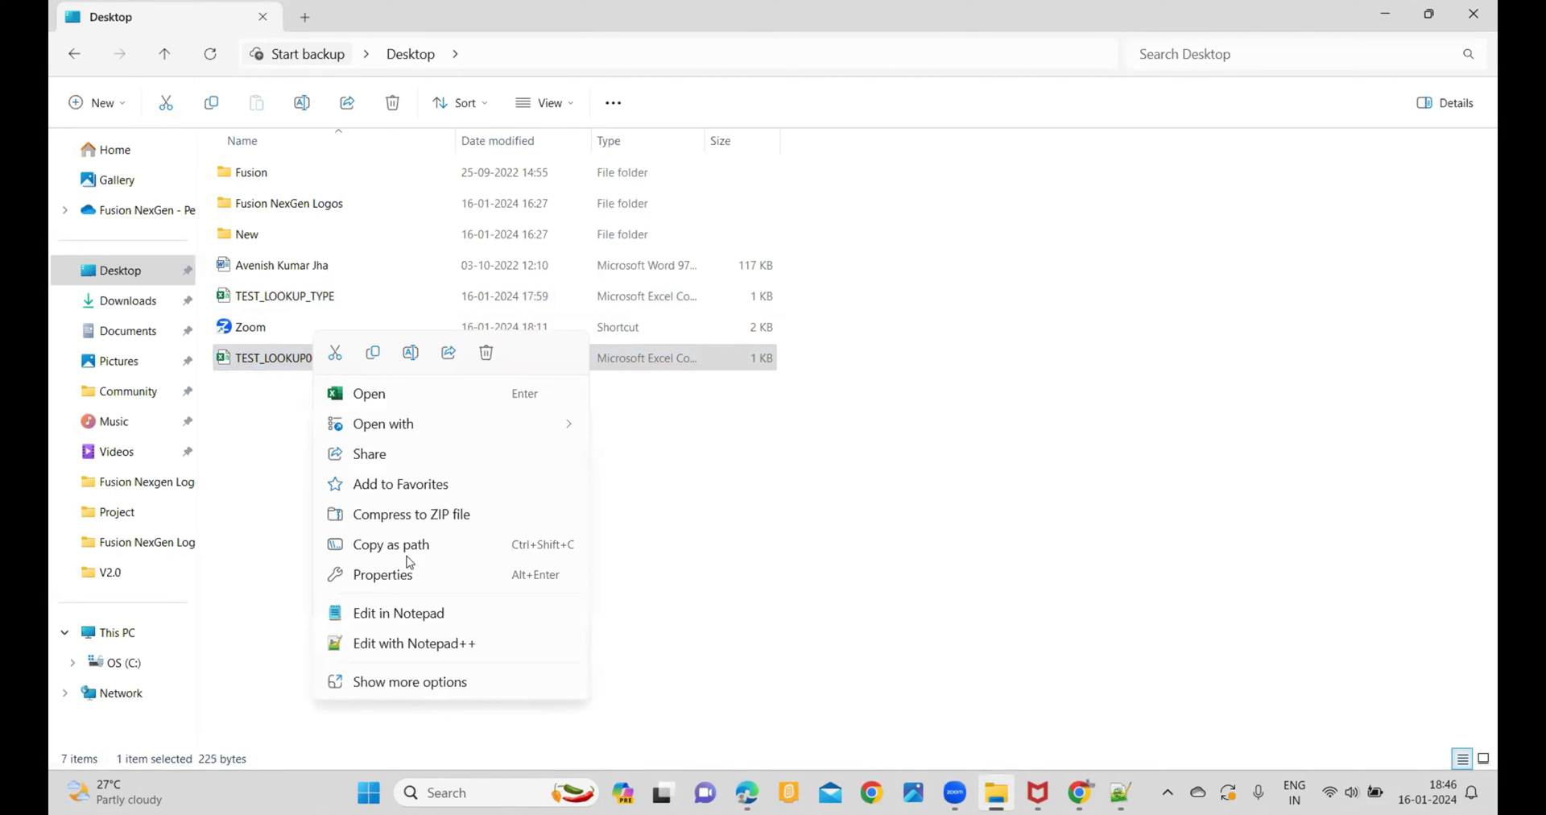
pyautogui.click(432, 646)
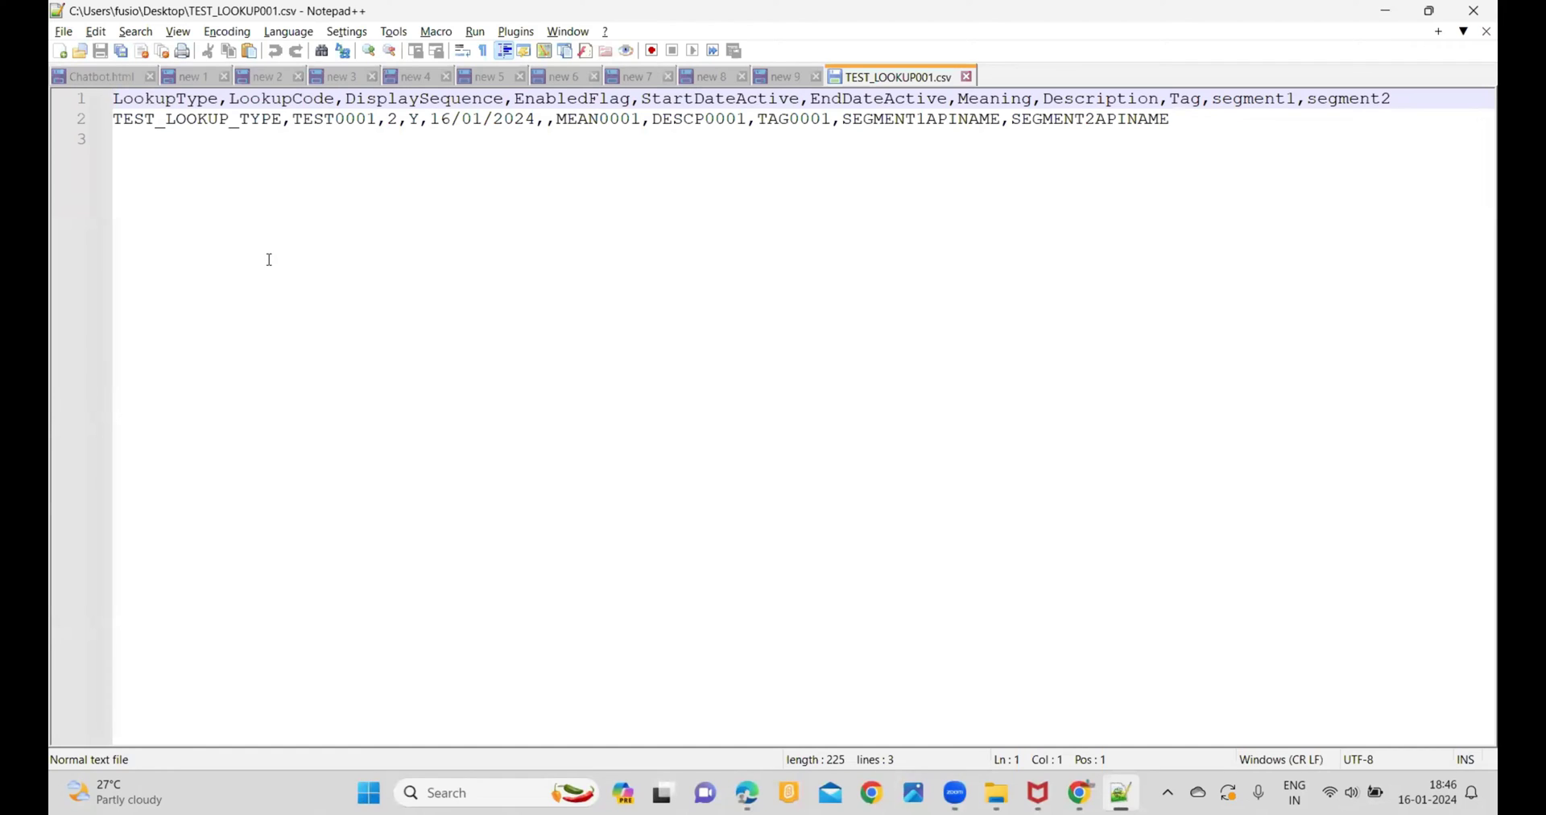
# Step: Replace every comma in TEST_LOOKUP001.csv with a pipe character (|) and save the file
pyautogui.hotkey('ctrl', 'f')
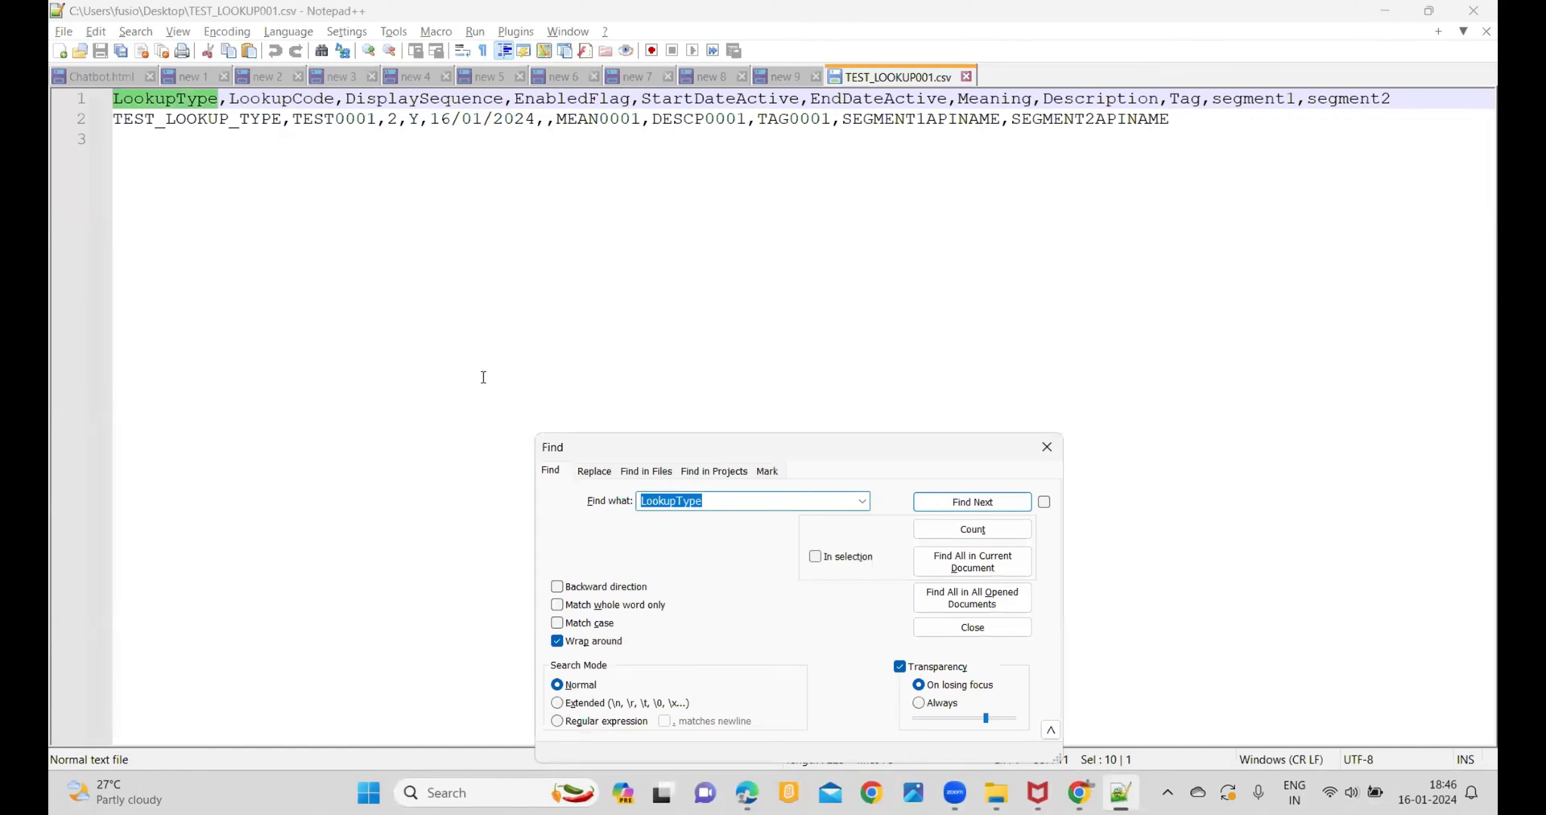
pyautogui.click(597, 471)
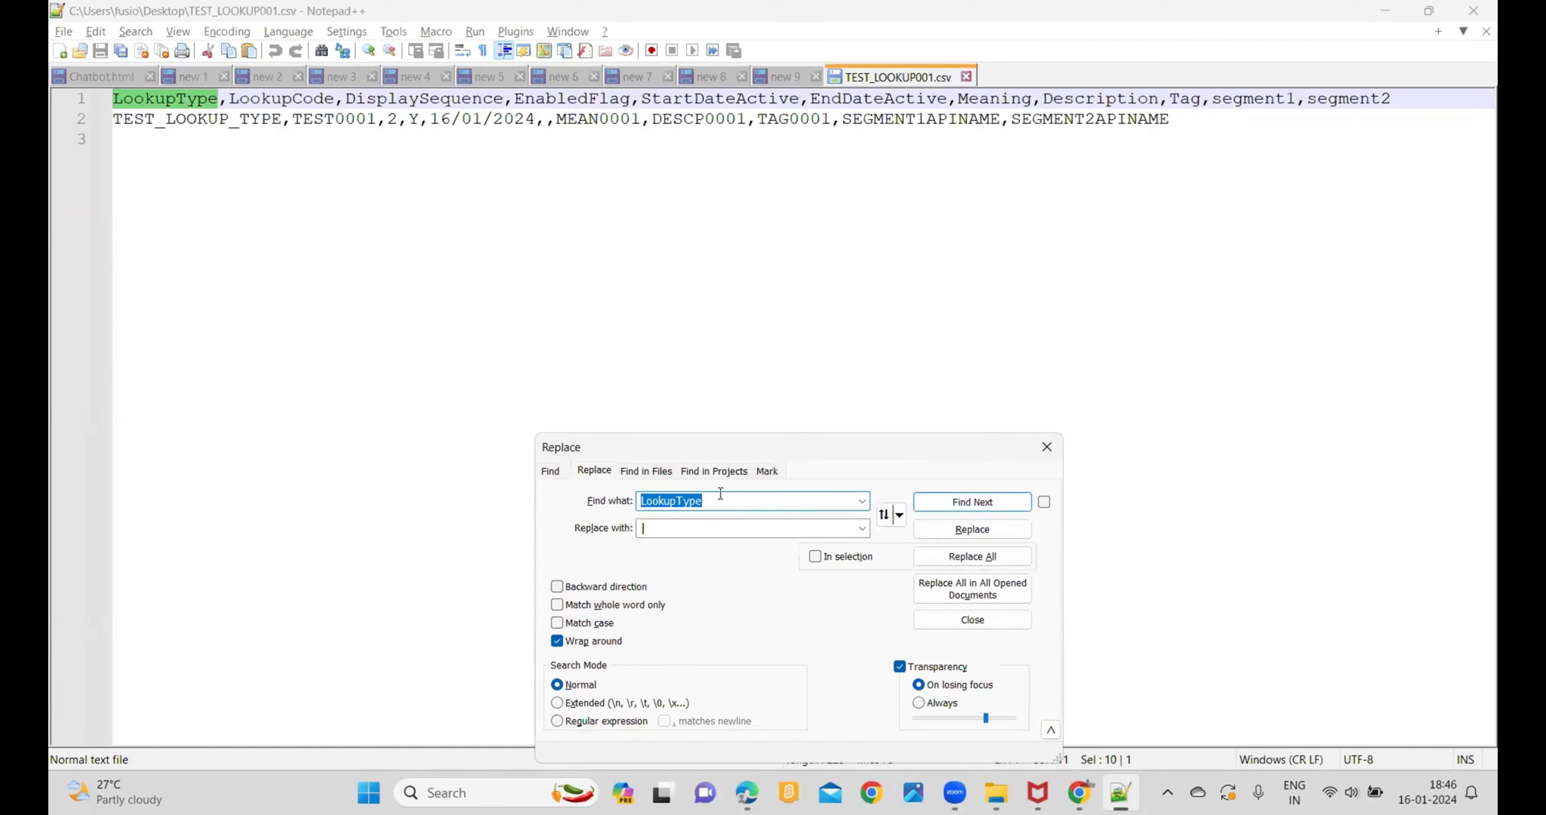
pyautogui.write(',')
pyautogui.click(997, 561)
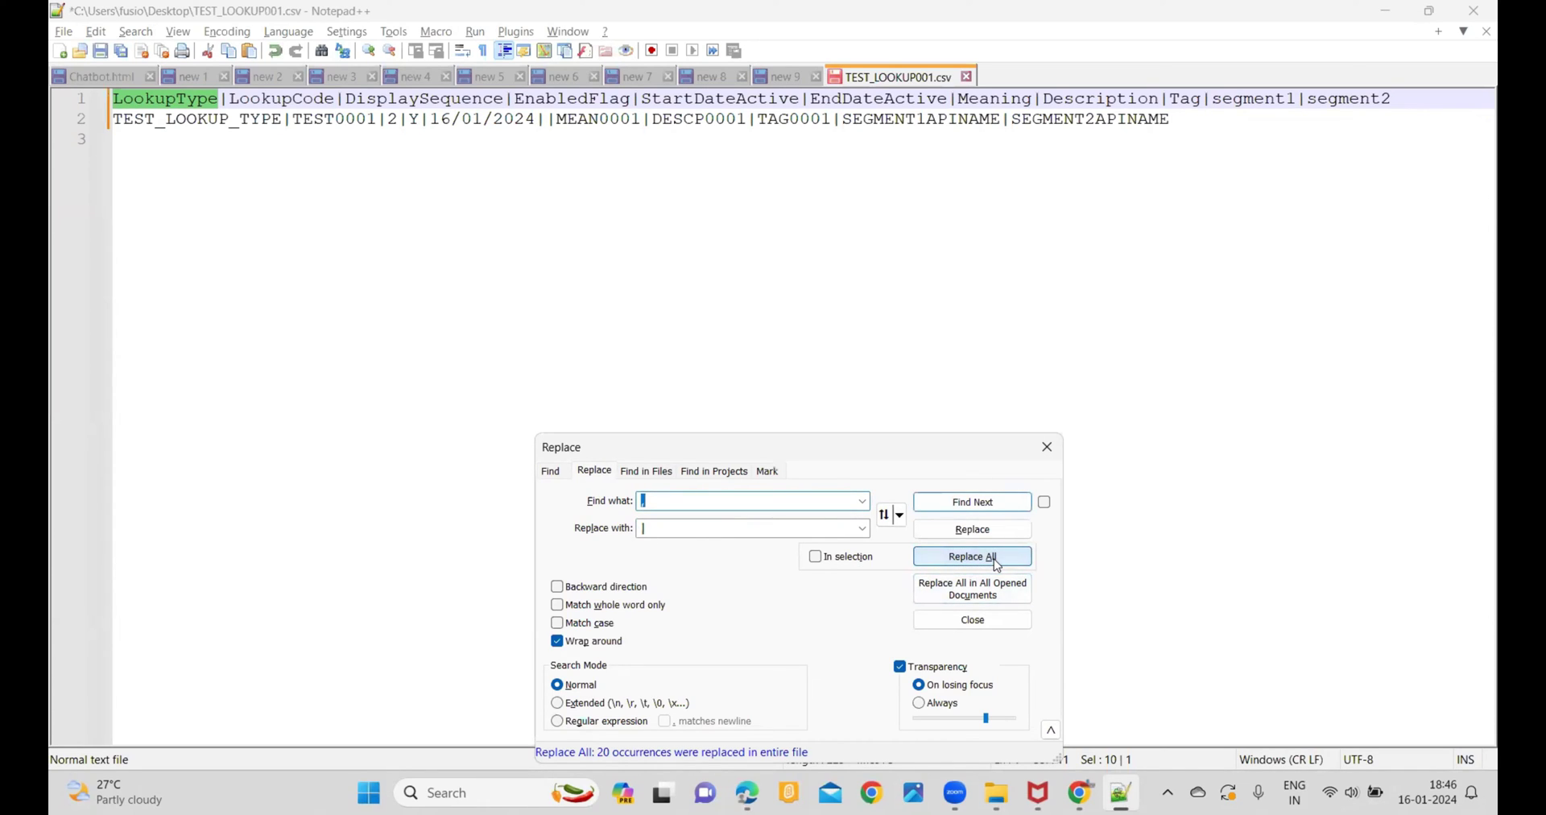
pyautogui.click(674, 245)
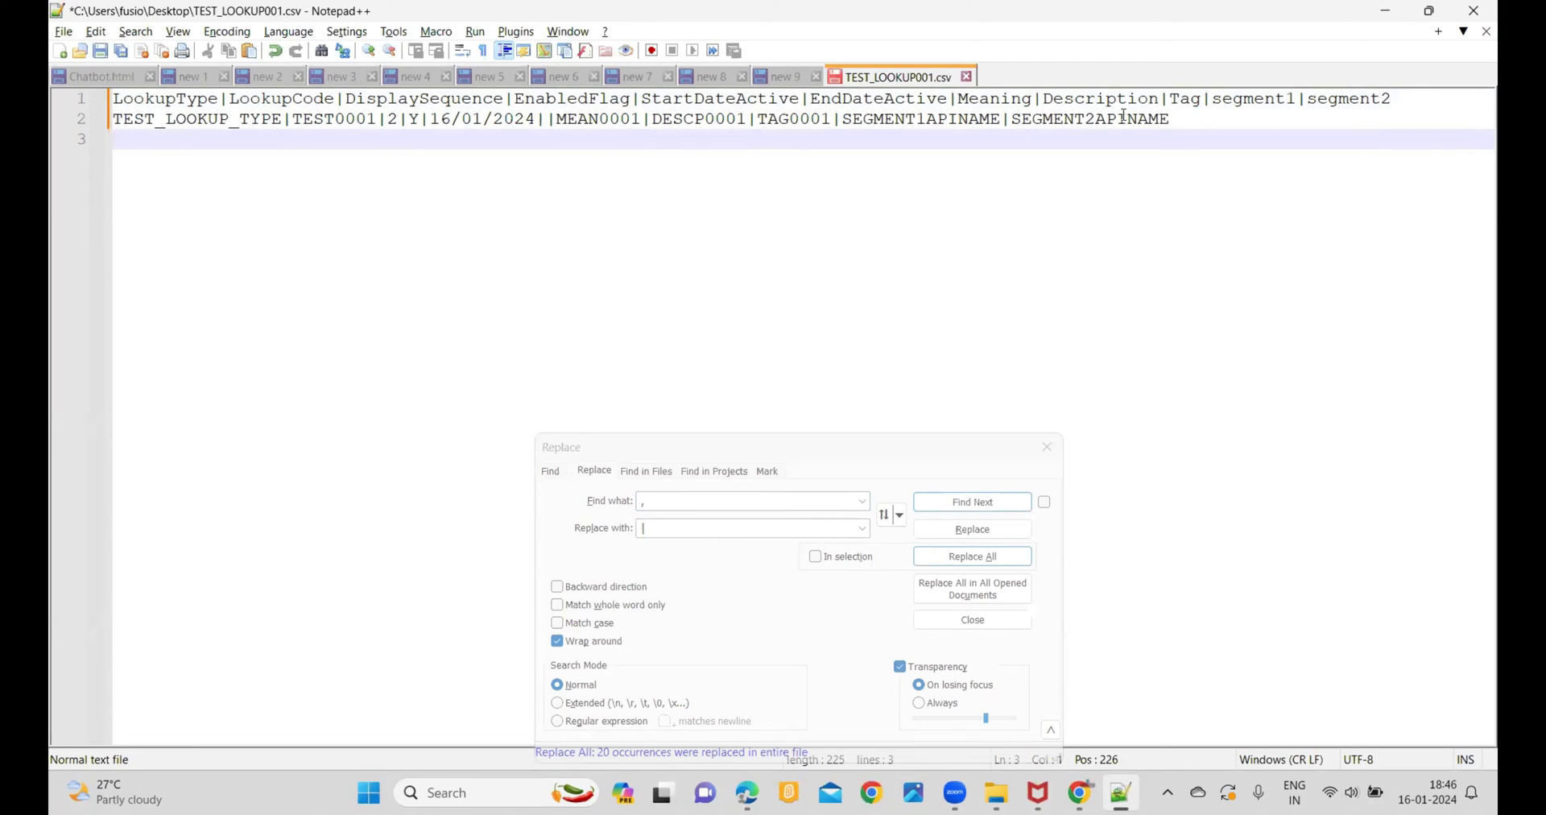
pyautogui.click(959, 453)
pyautogui.click(1046, 447)
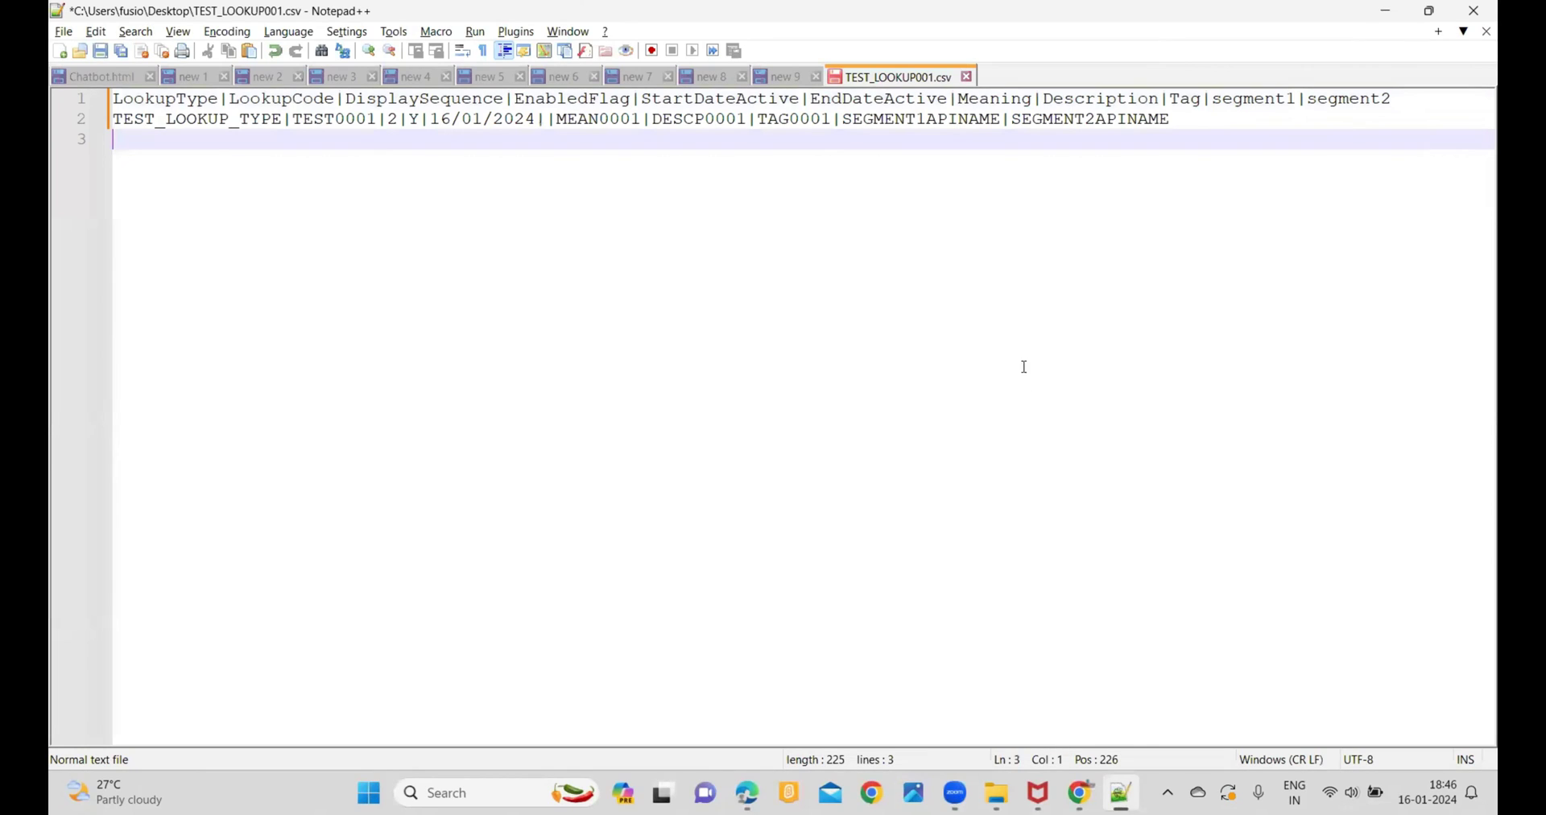
pyautogui.hotkey('ctrl', 's')
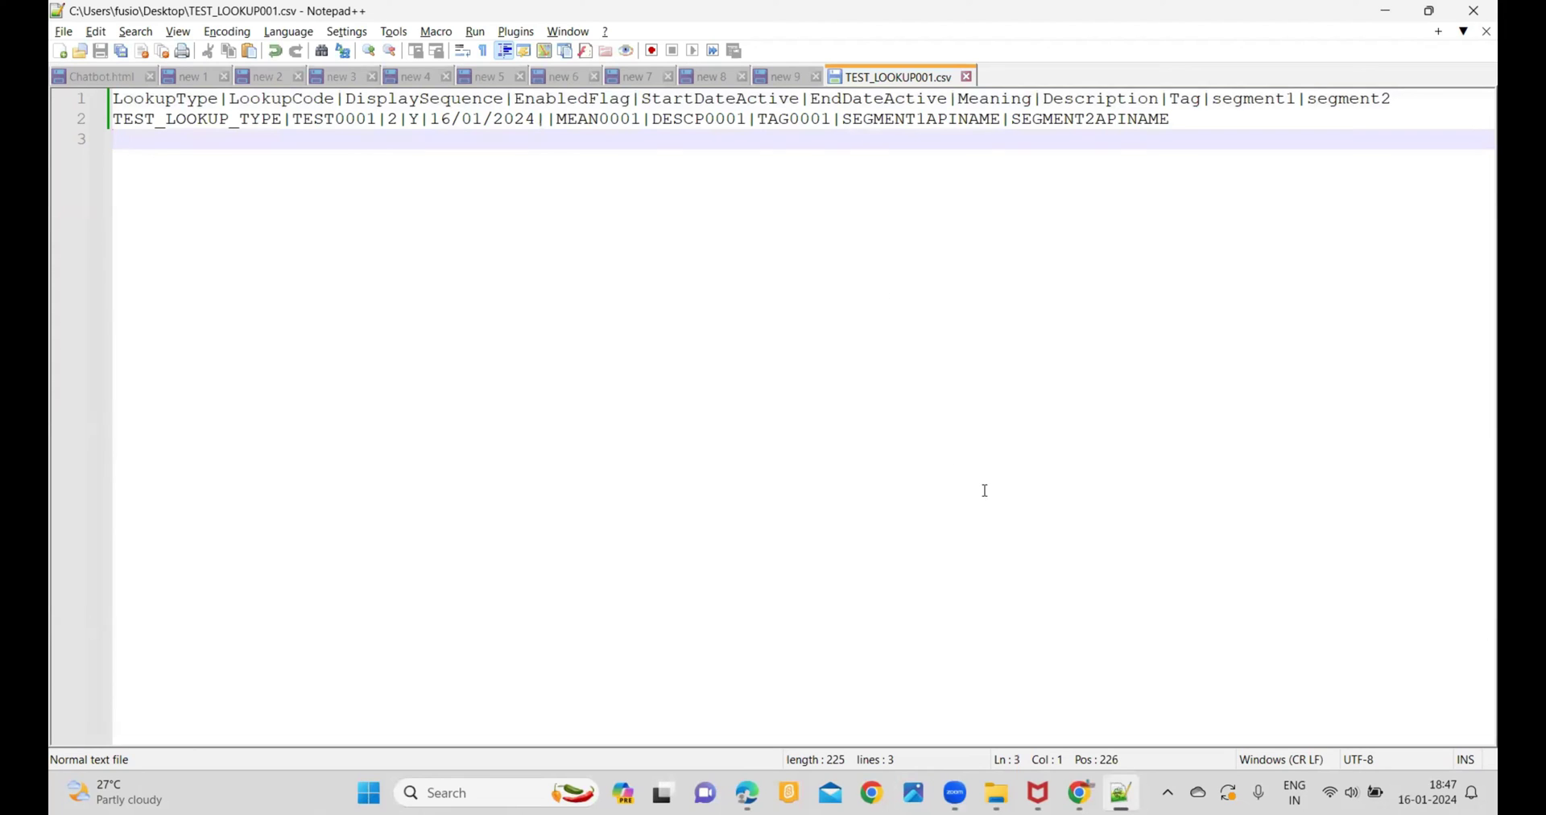
# Step: Switch to the Oracle Fusion browser window and open the File Import and Export page
pyautogui.moveTo(1080, 793)
pyautogui.click(1068, 678)
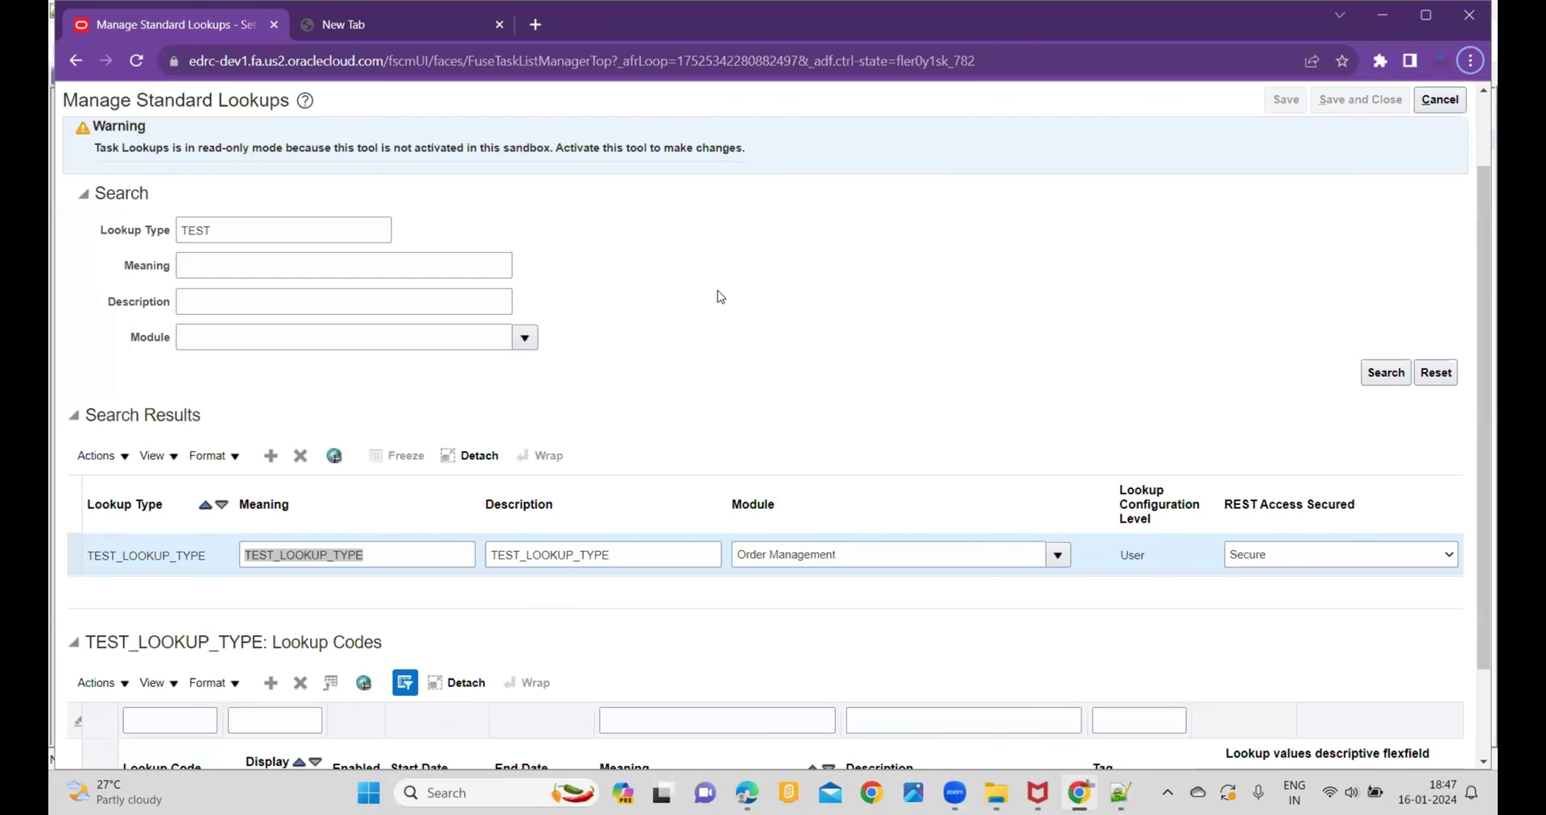
pyautogui.scroll(3, 712, 294)
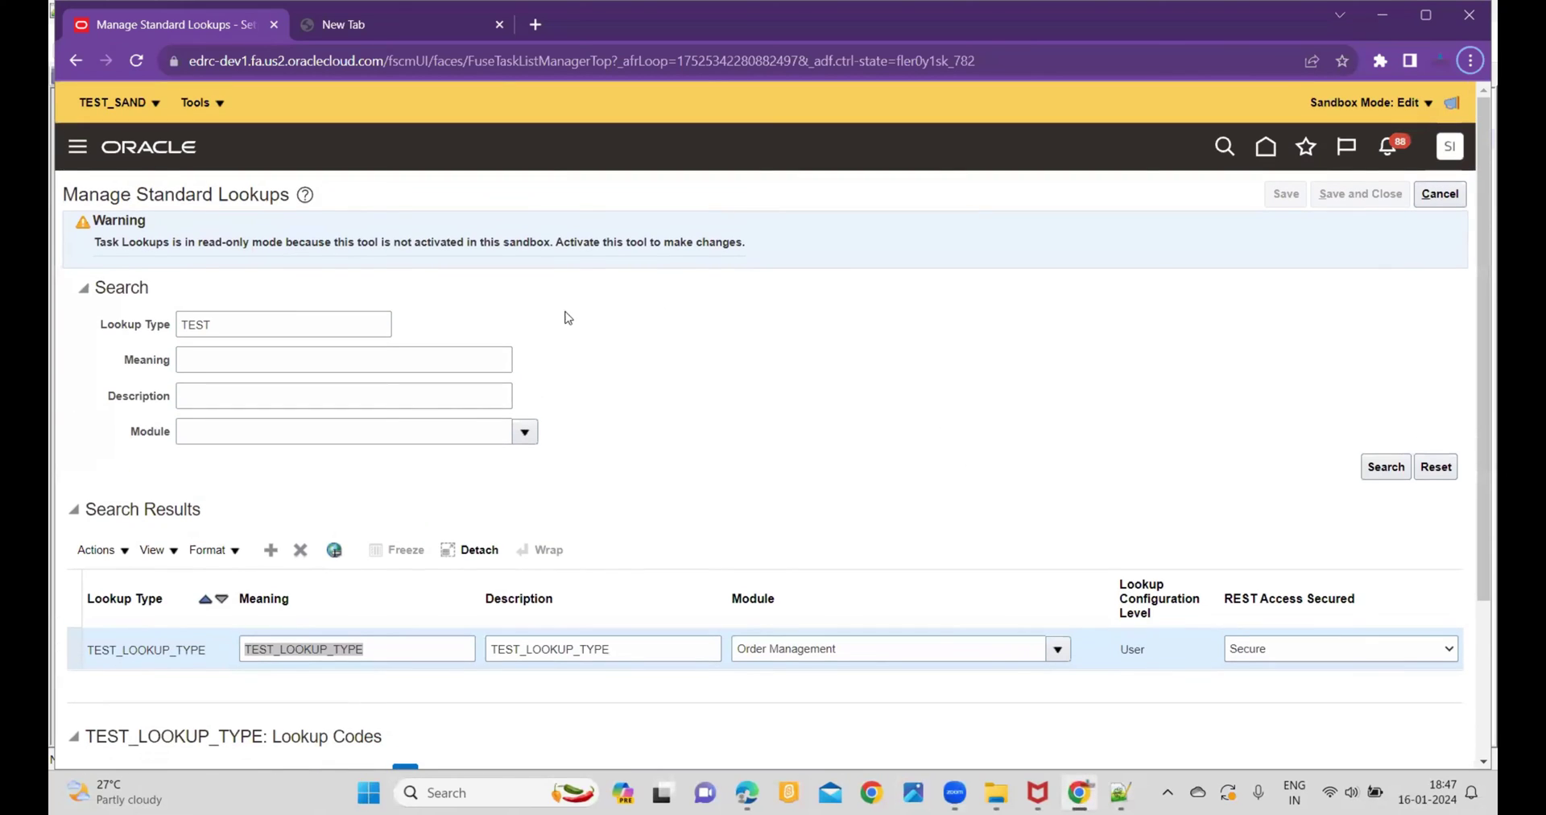
pyautogui.click(79, 148)
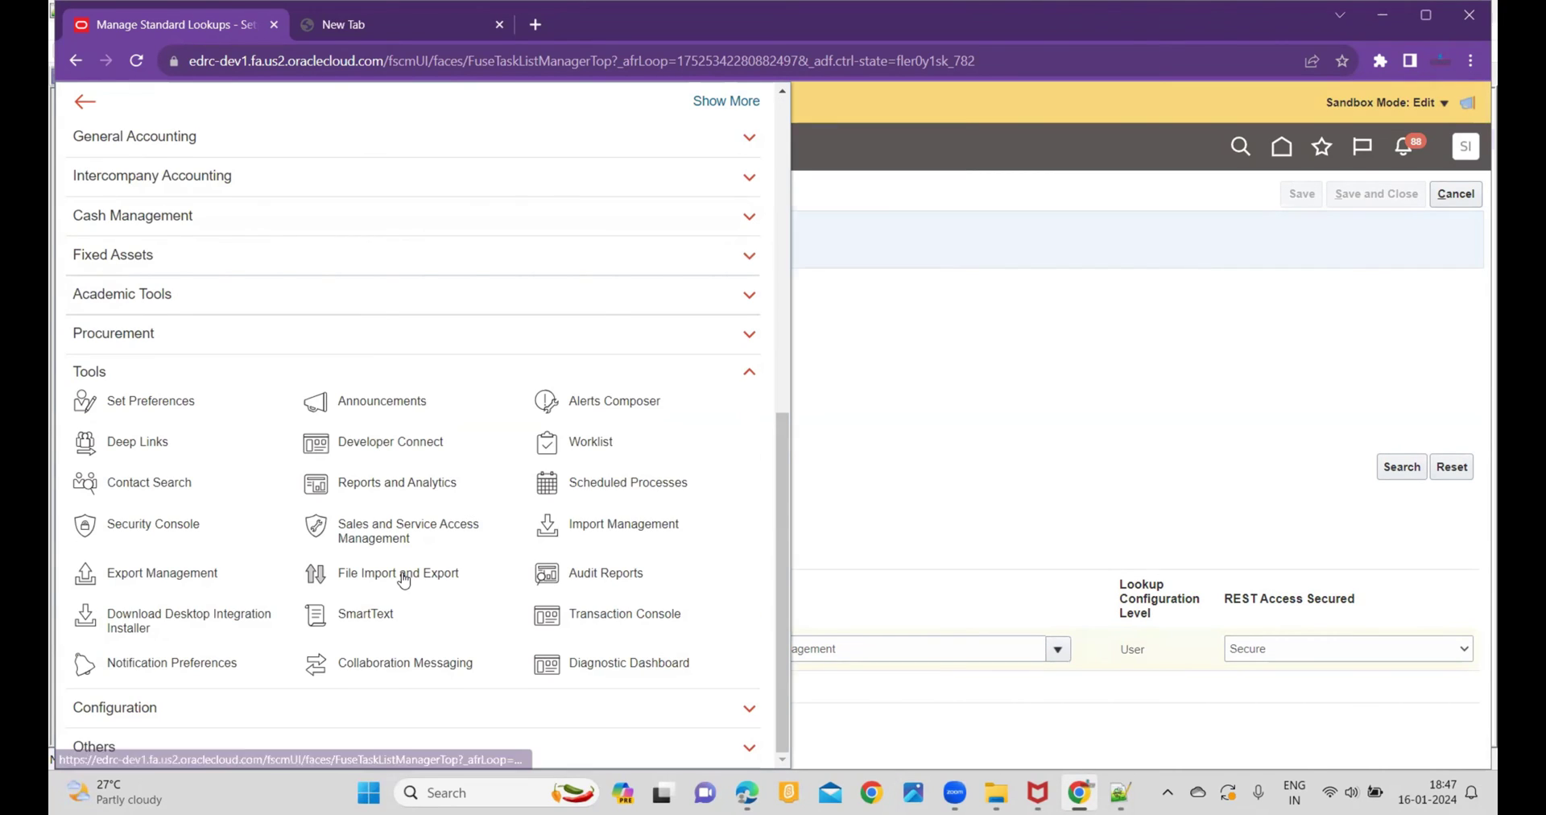
pyautogui.click(376, 581)
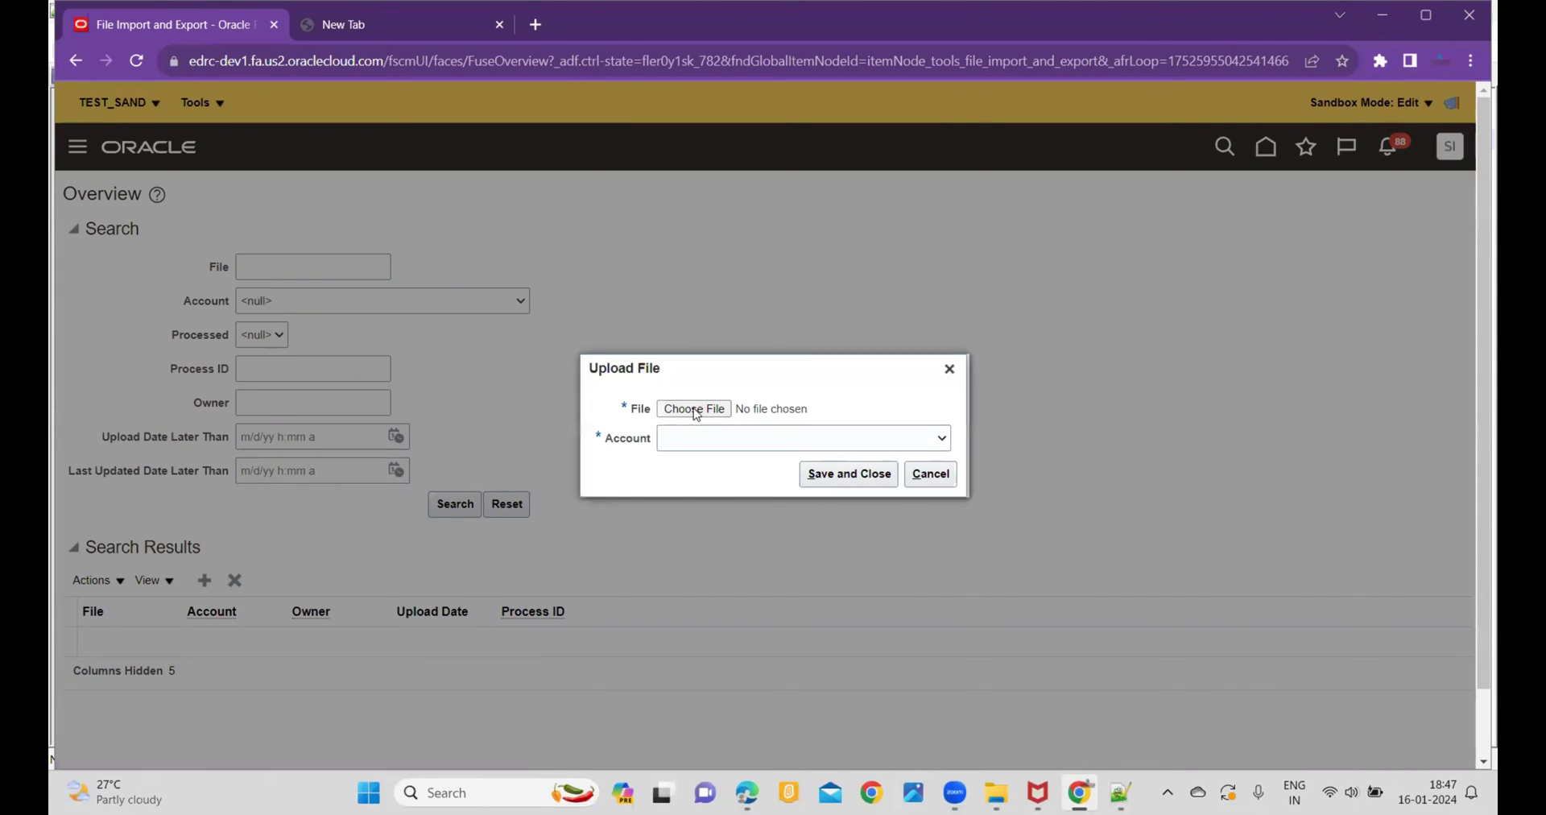
# Step: Upload TEST_LOOKUP001.csv from the Desktop to the setup/functionalSetupManager/import account and select its entry in the file list
pyautogui.click(696, 412)
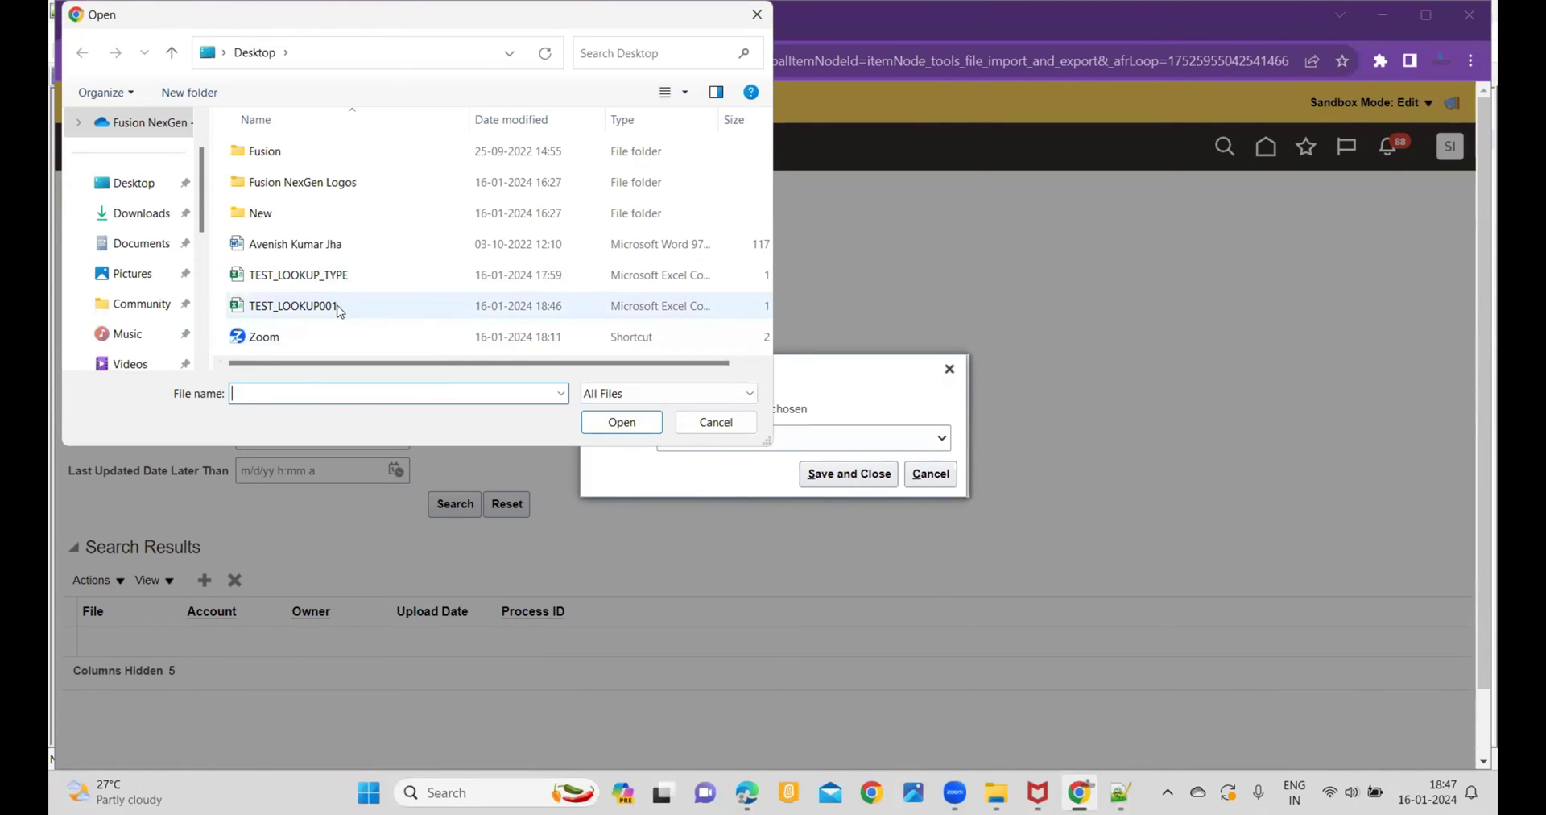
pyautogui.click(338, 306)
pyautogui.click(638, 424)
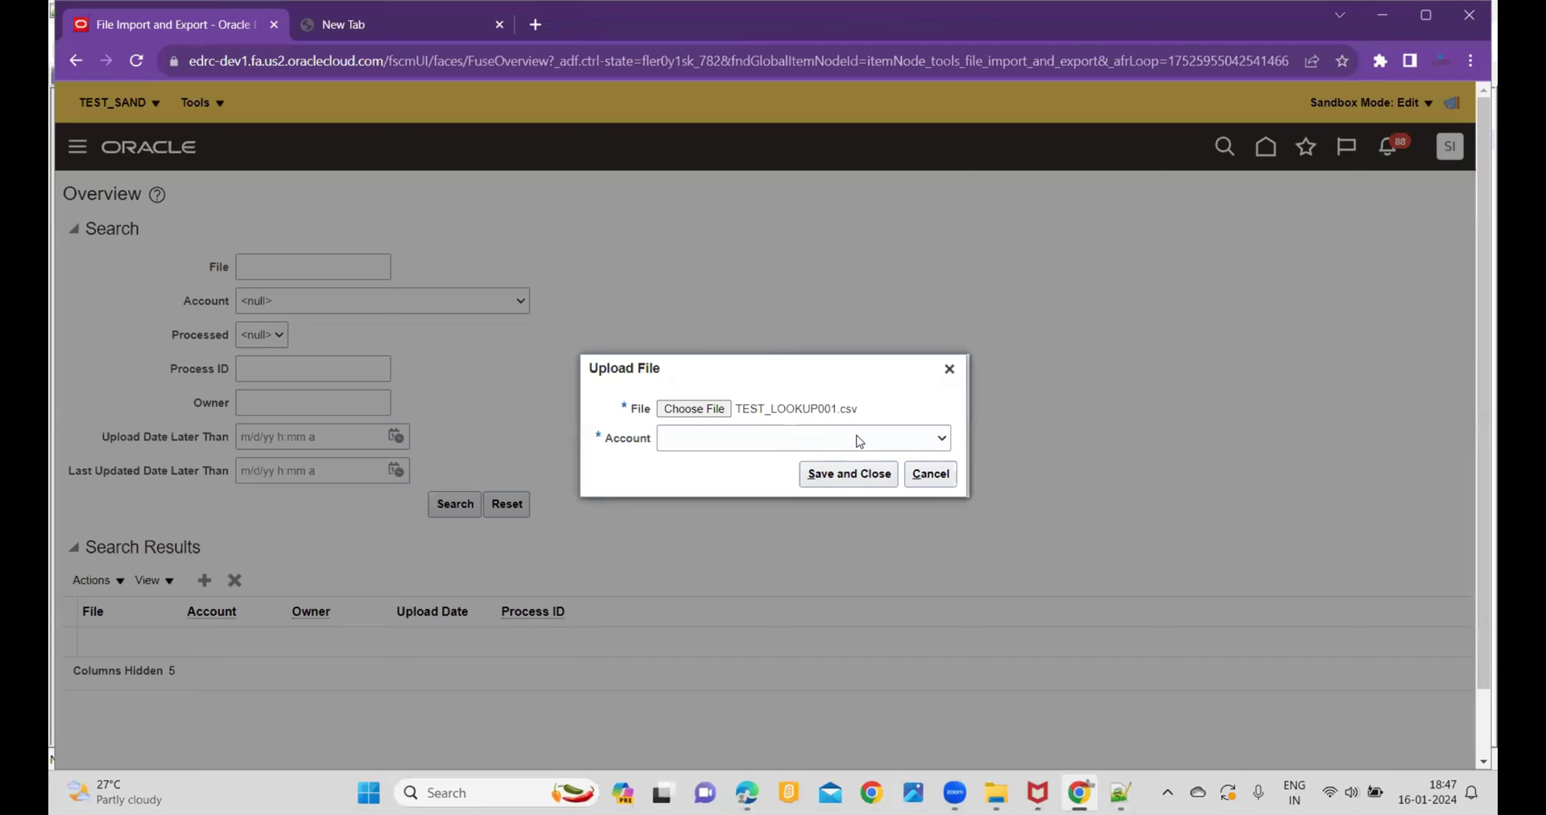
pyautogui.click(861, 441)
pyautogui.scroll(-10, 885, 564)
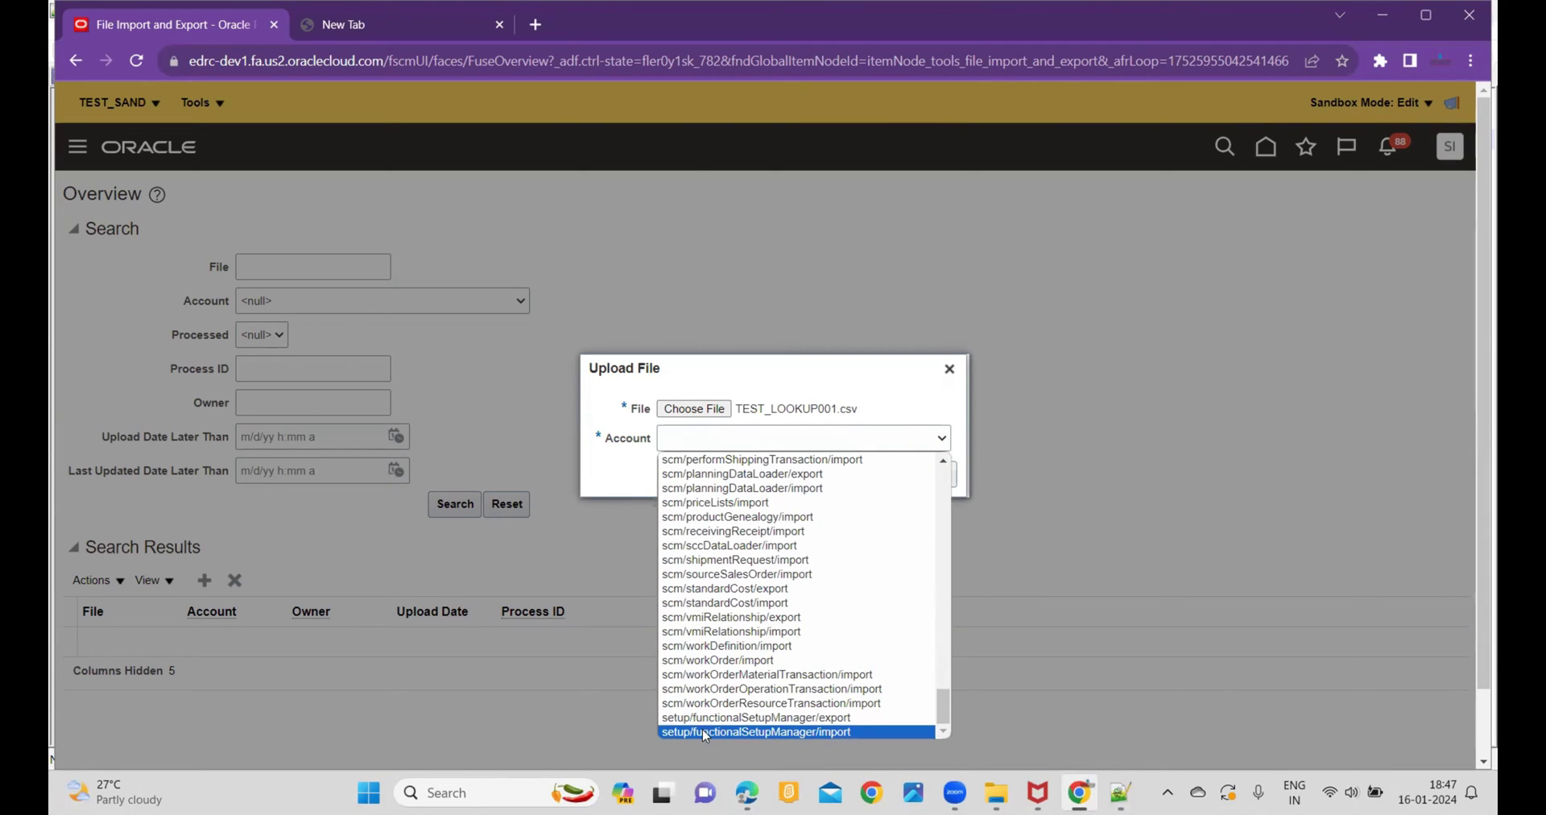
pyautogui.click(845, 733)
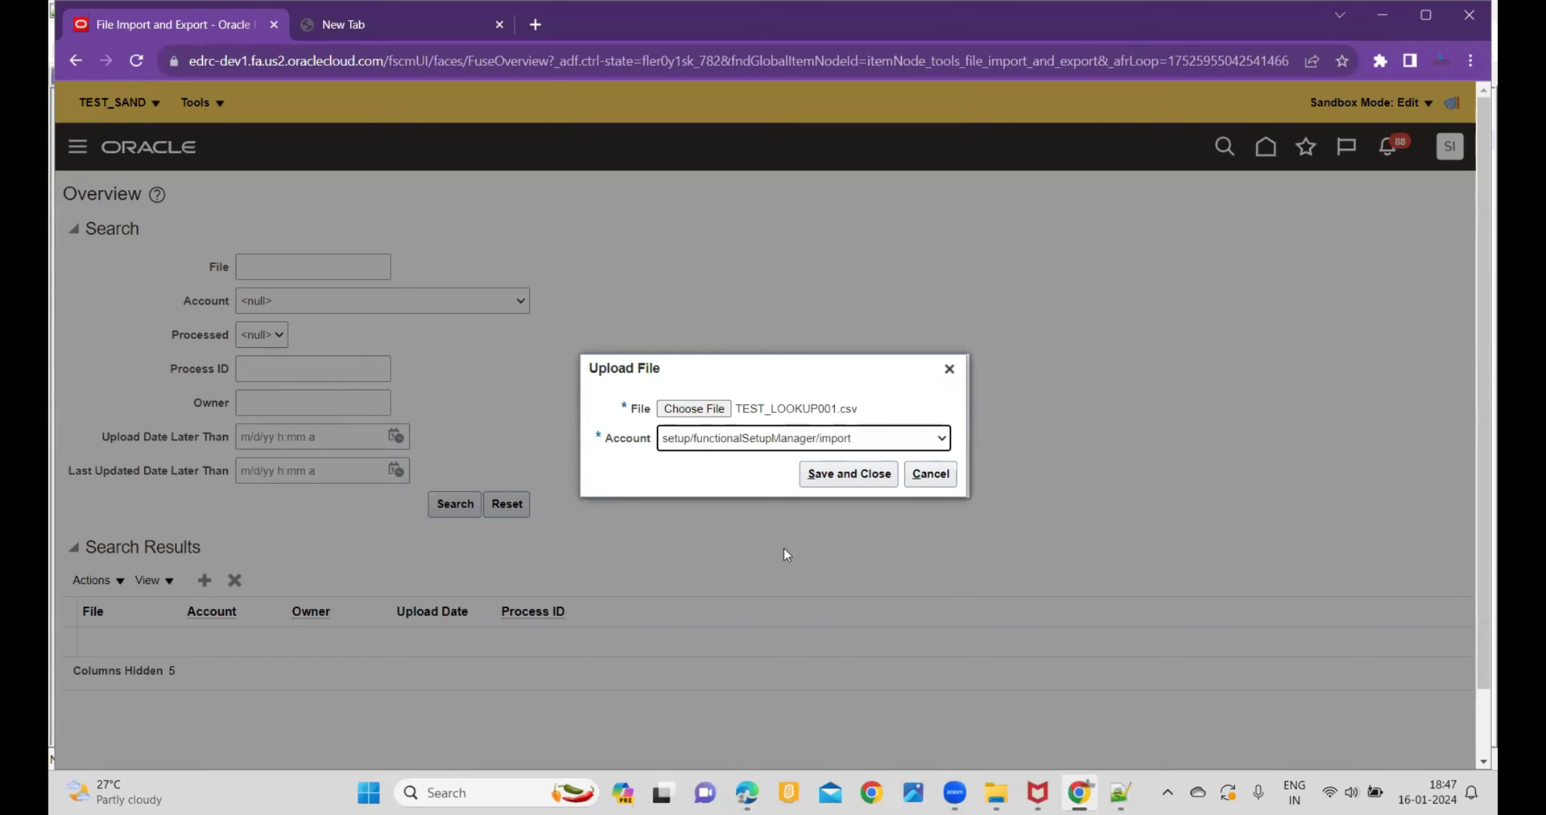
pyautogui.click(869, 472)
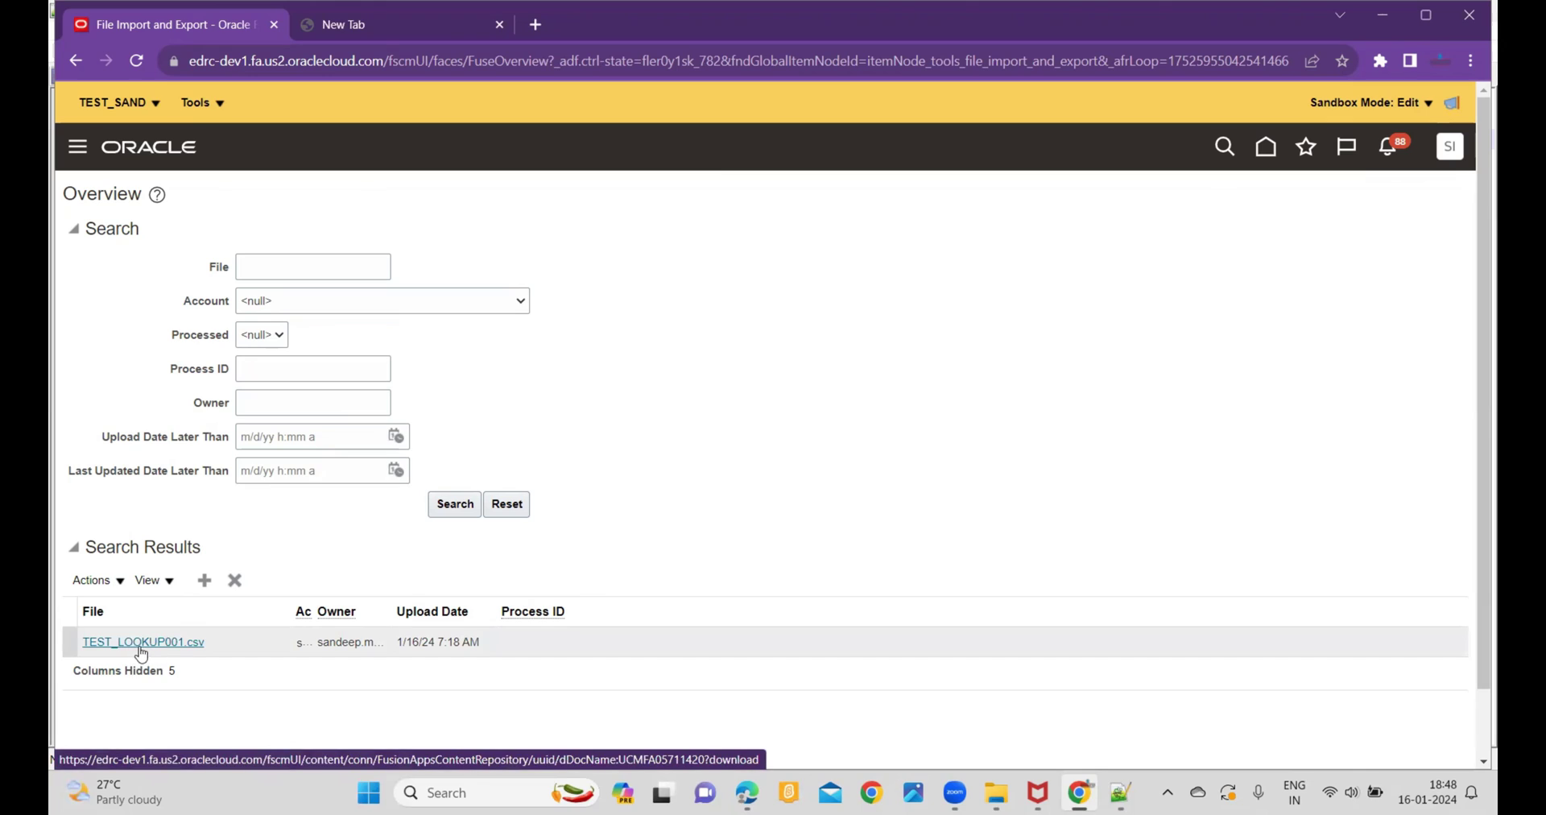
pyautogui.click(211, 641)
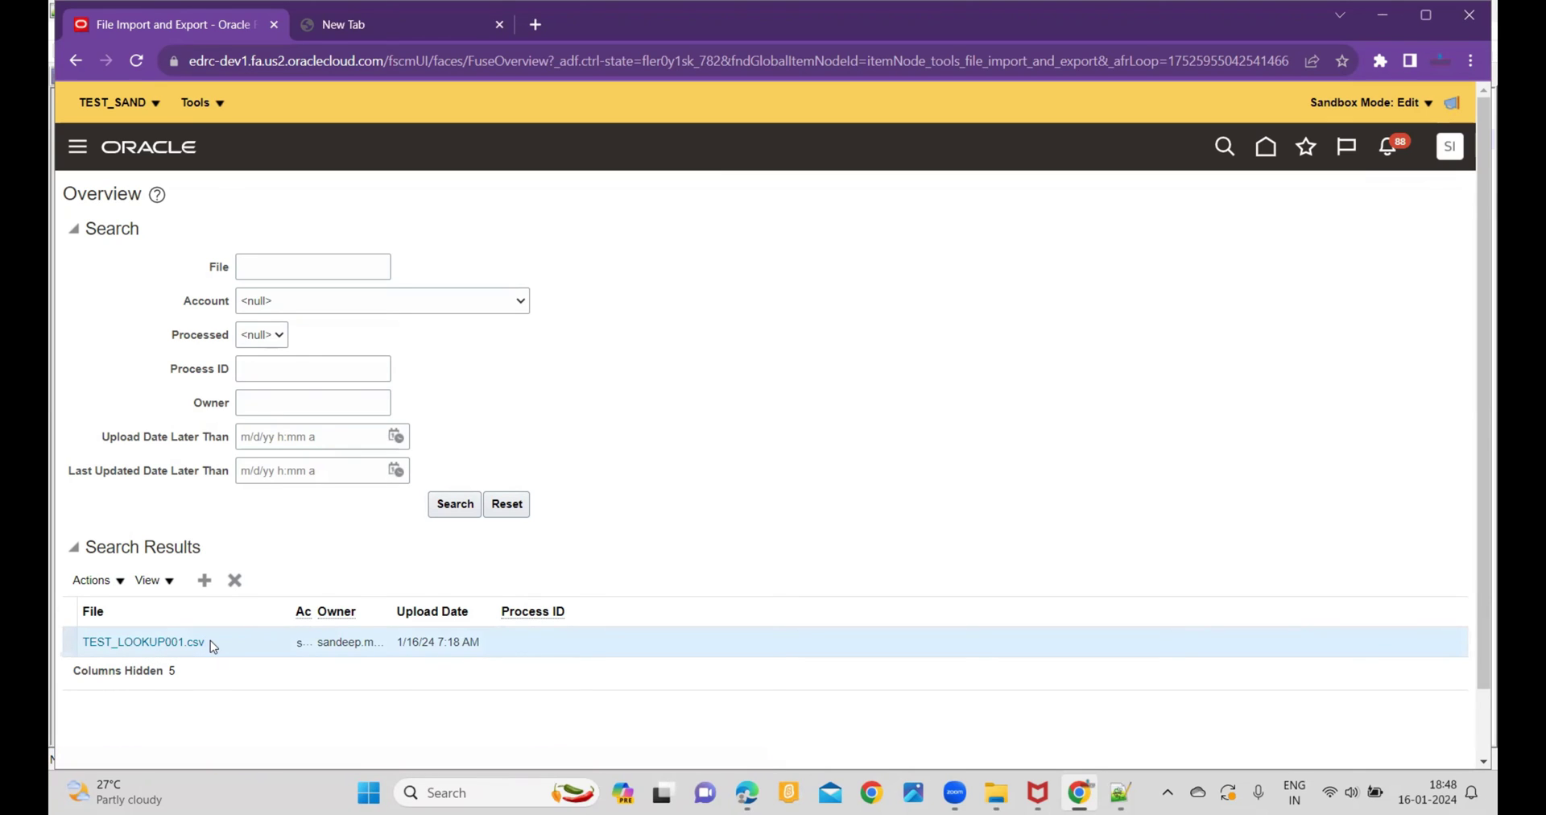
# Step: In Setup and Maintenance, search for Manage%Standard%Lookup% and open the Manage Standard Lookups task
pyautogui.click(1448, 153)
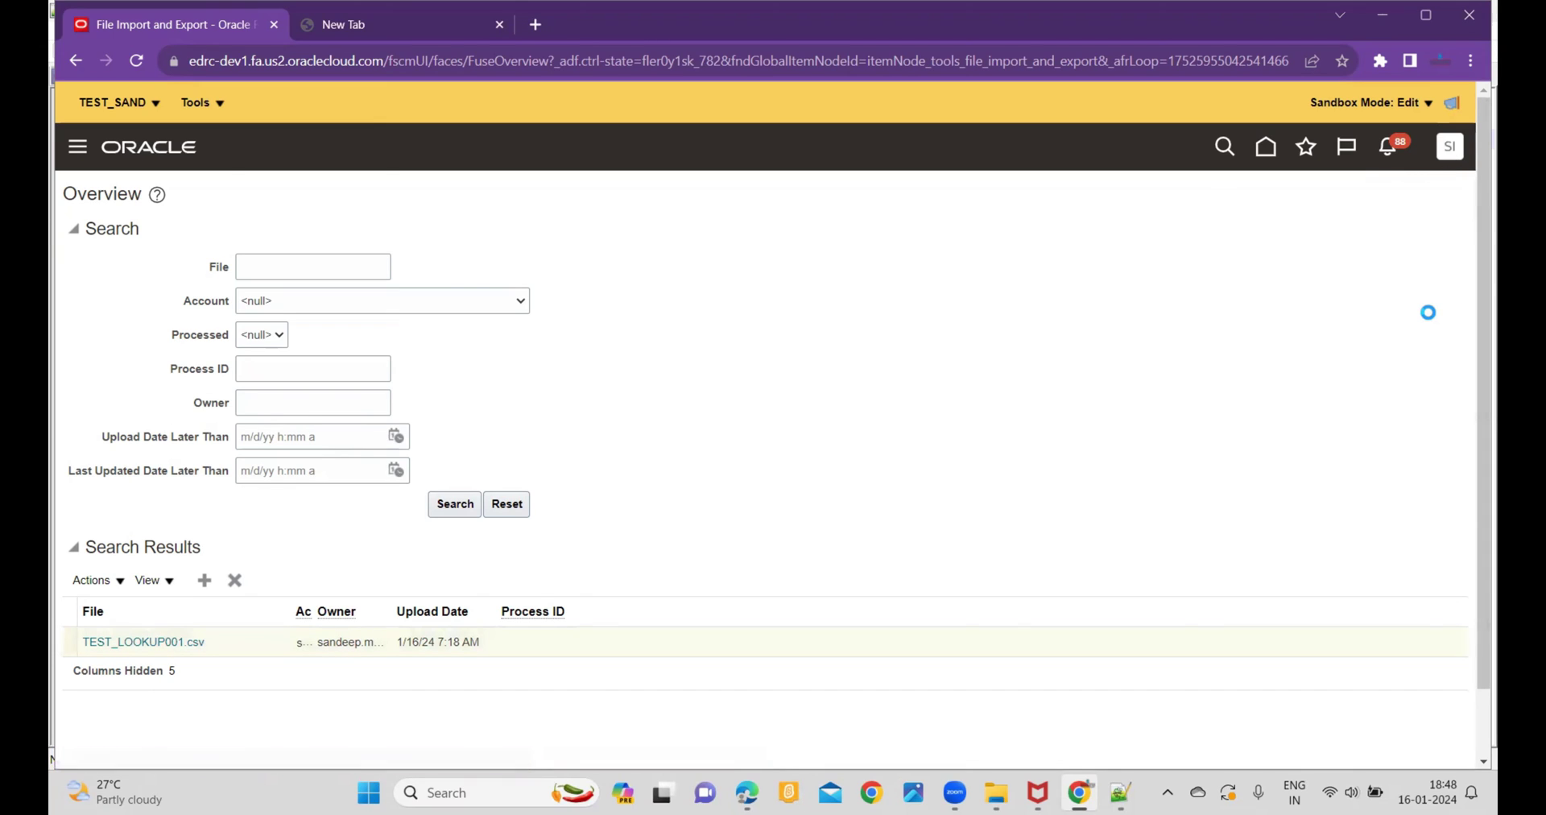
pyautogui.click(1152, 435)
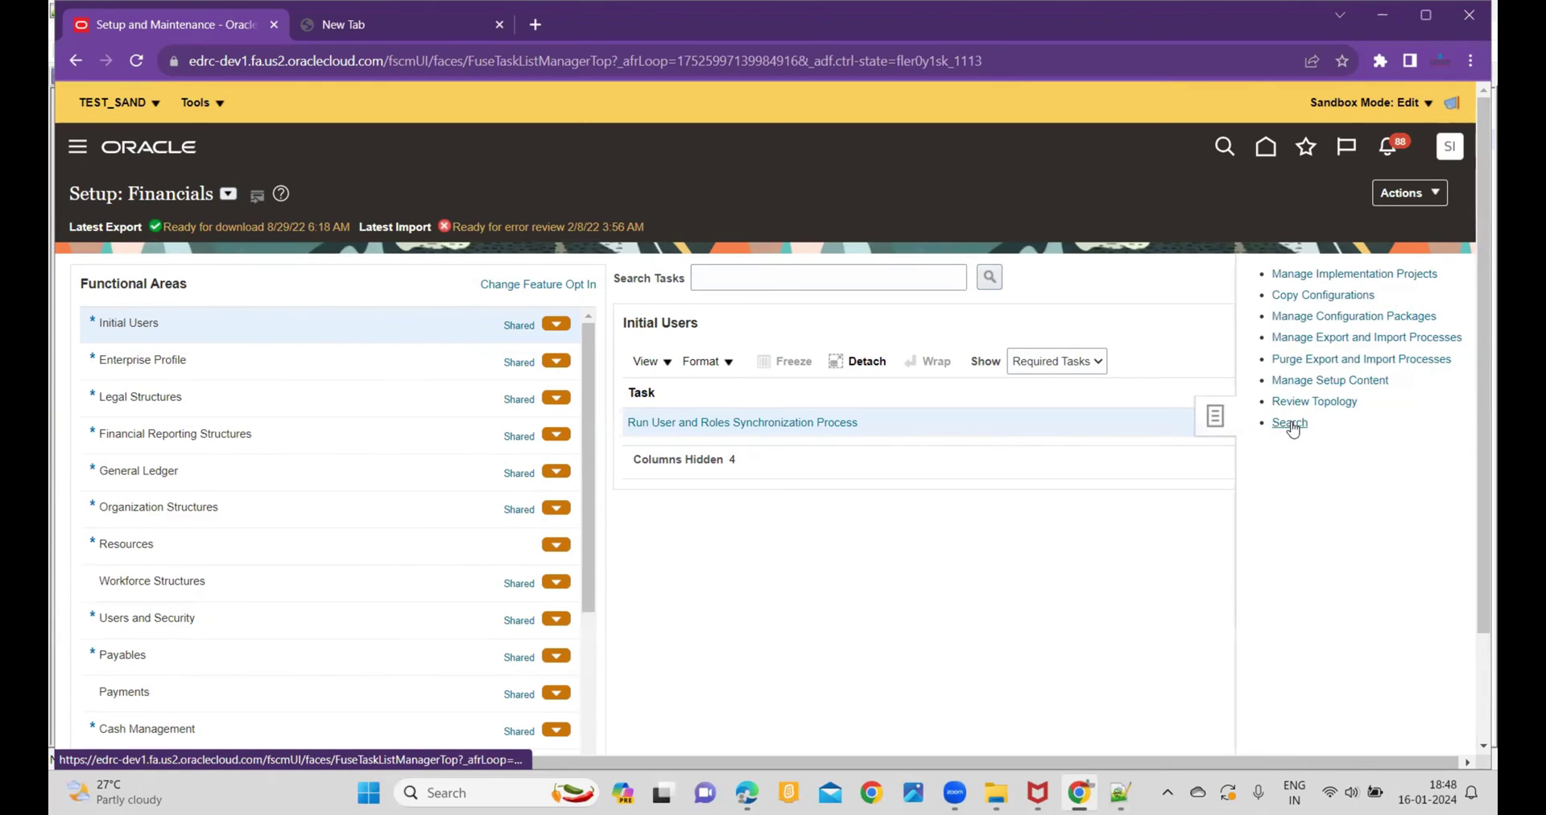
pyautogui.click(448, 260)
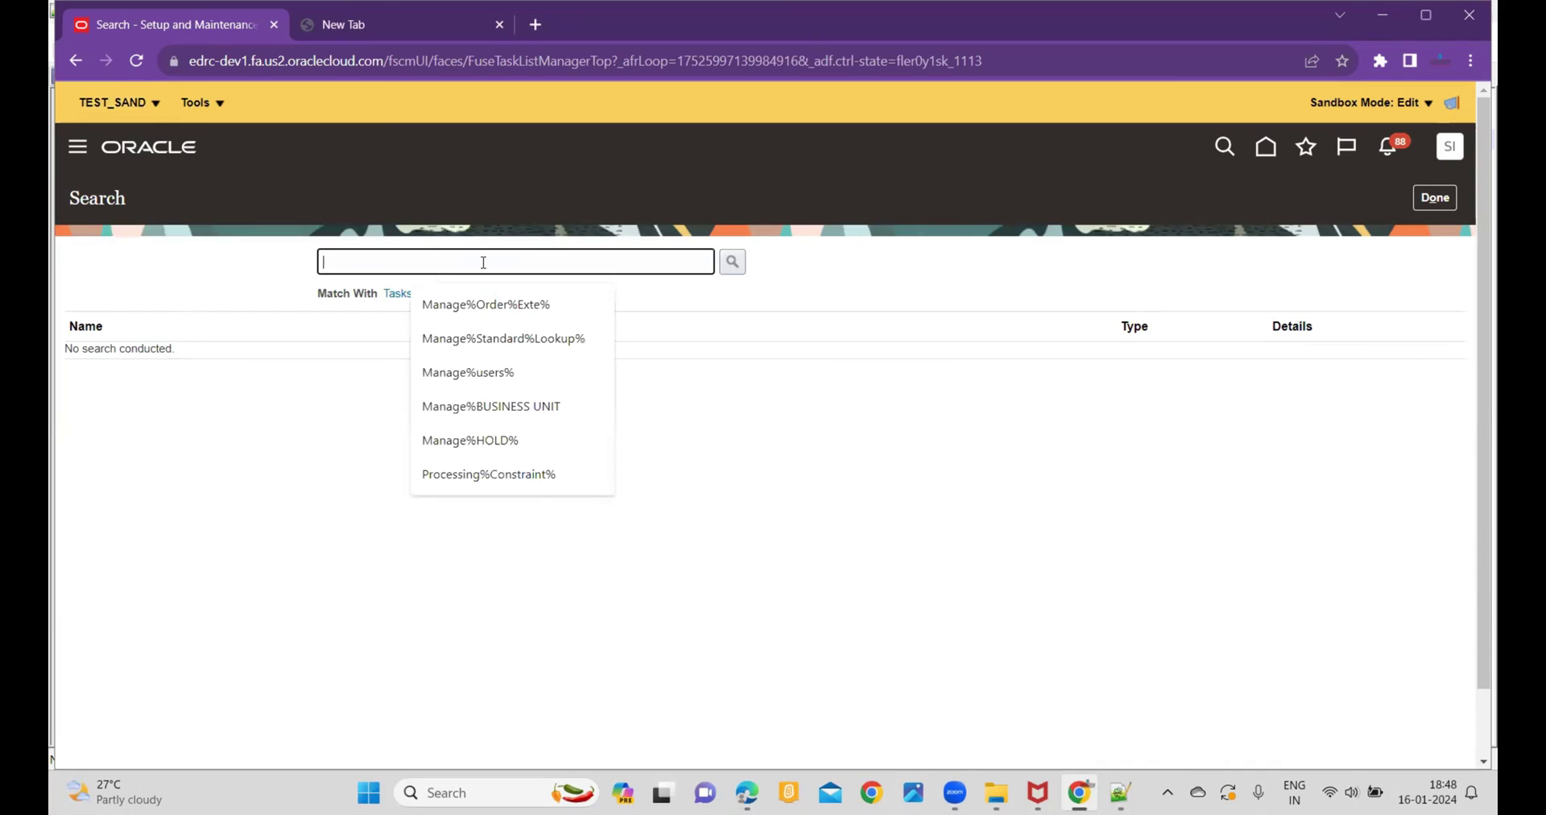
pyautogui.click(500, 339)
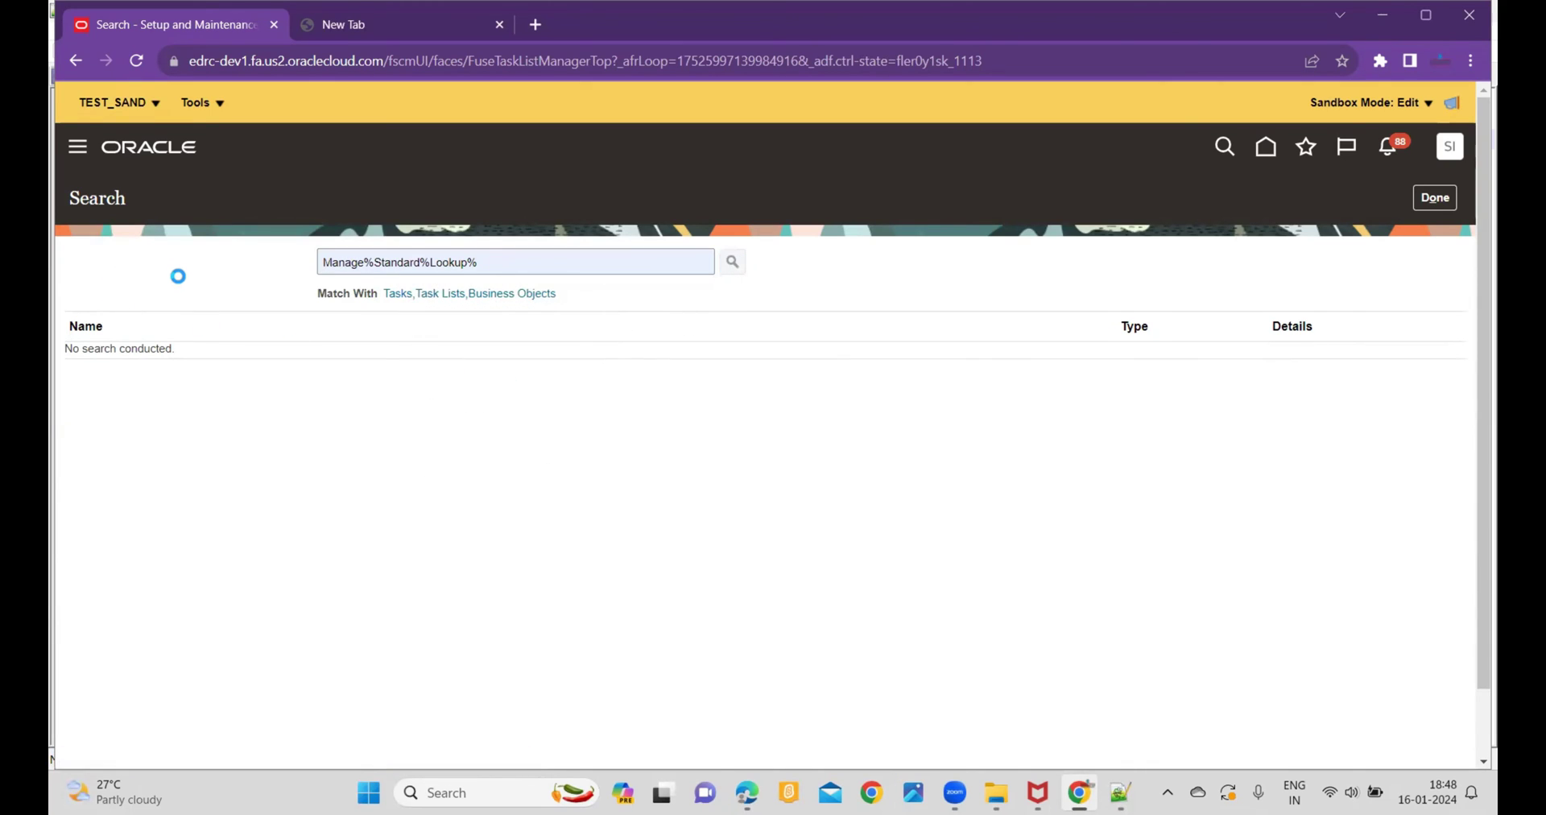
pyautogui.scroll(-6, 180, 532)
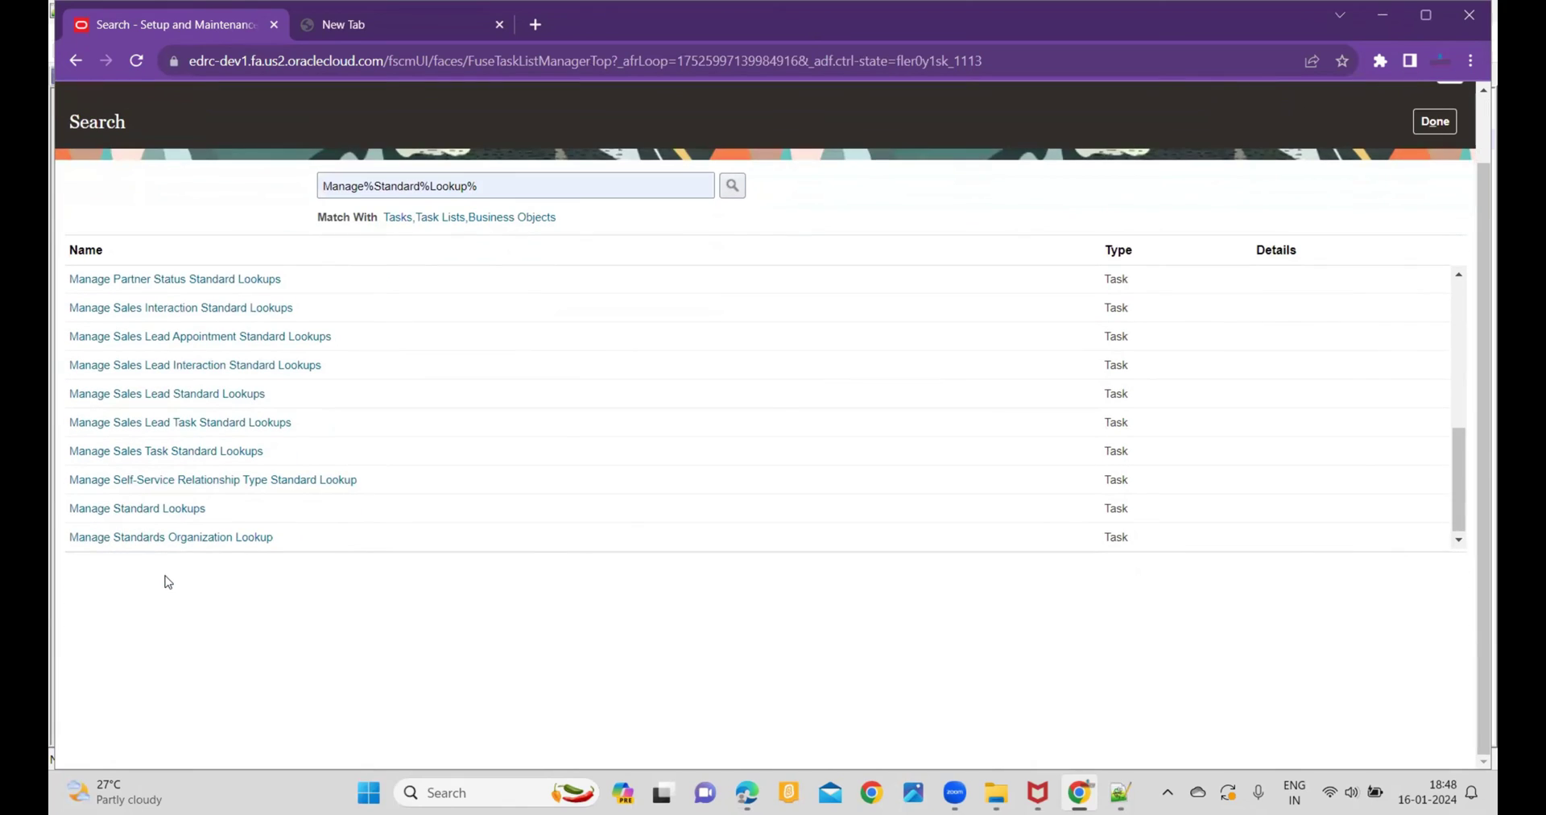
pyautogui.click(157, 518)
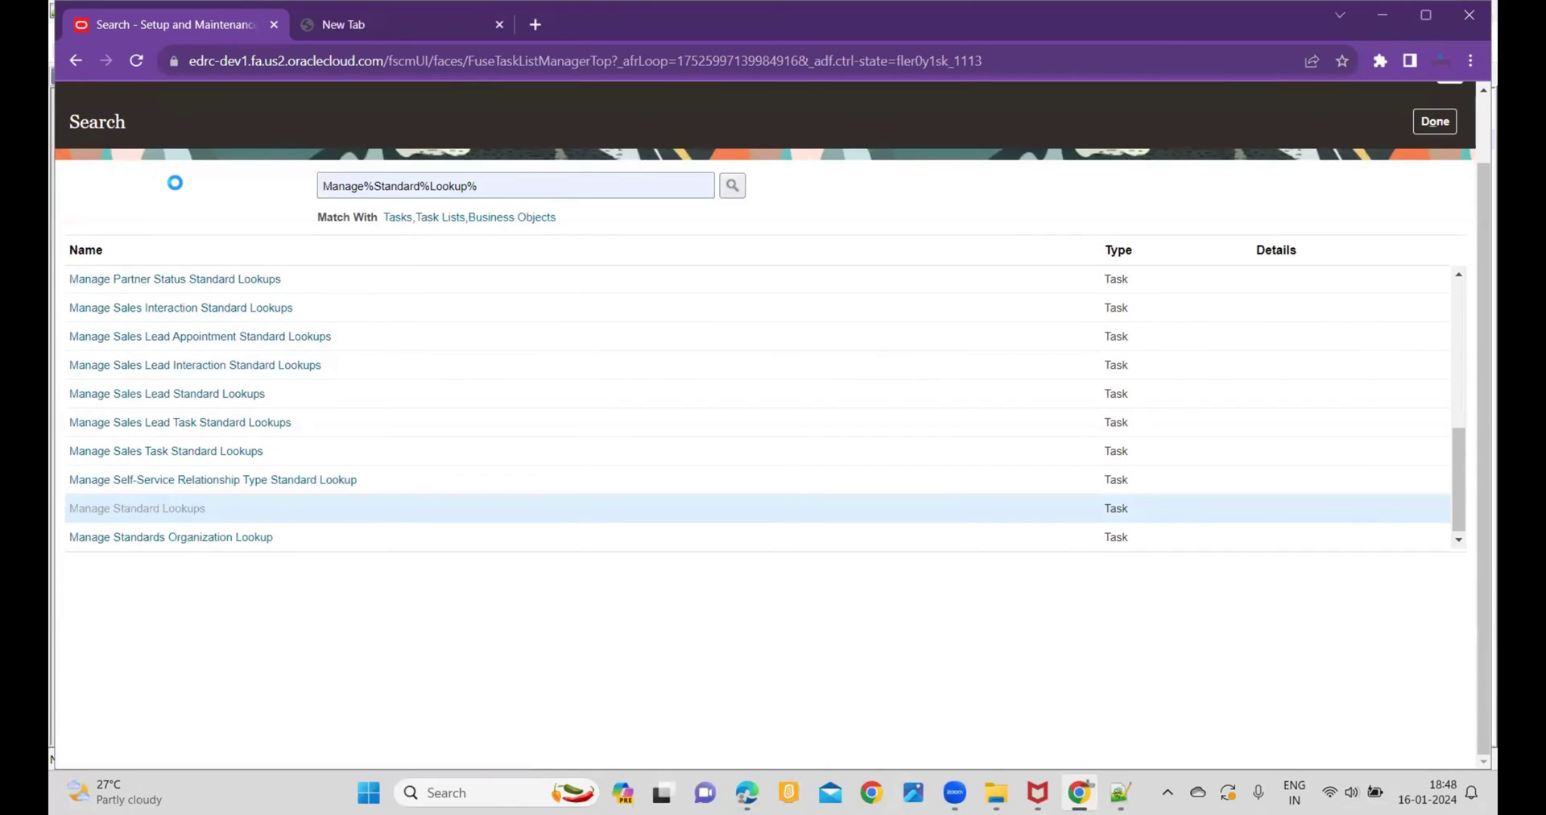
# Step: Search the standard lookups for the lookup type TEST
pyautogui.click(230, 242)
pyautogui.write('T')
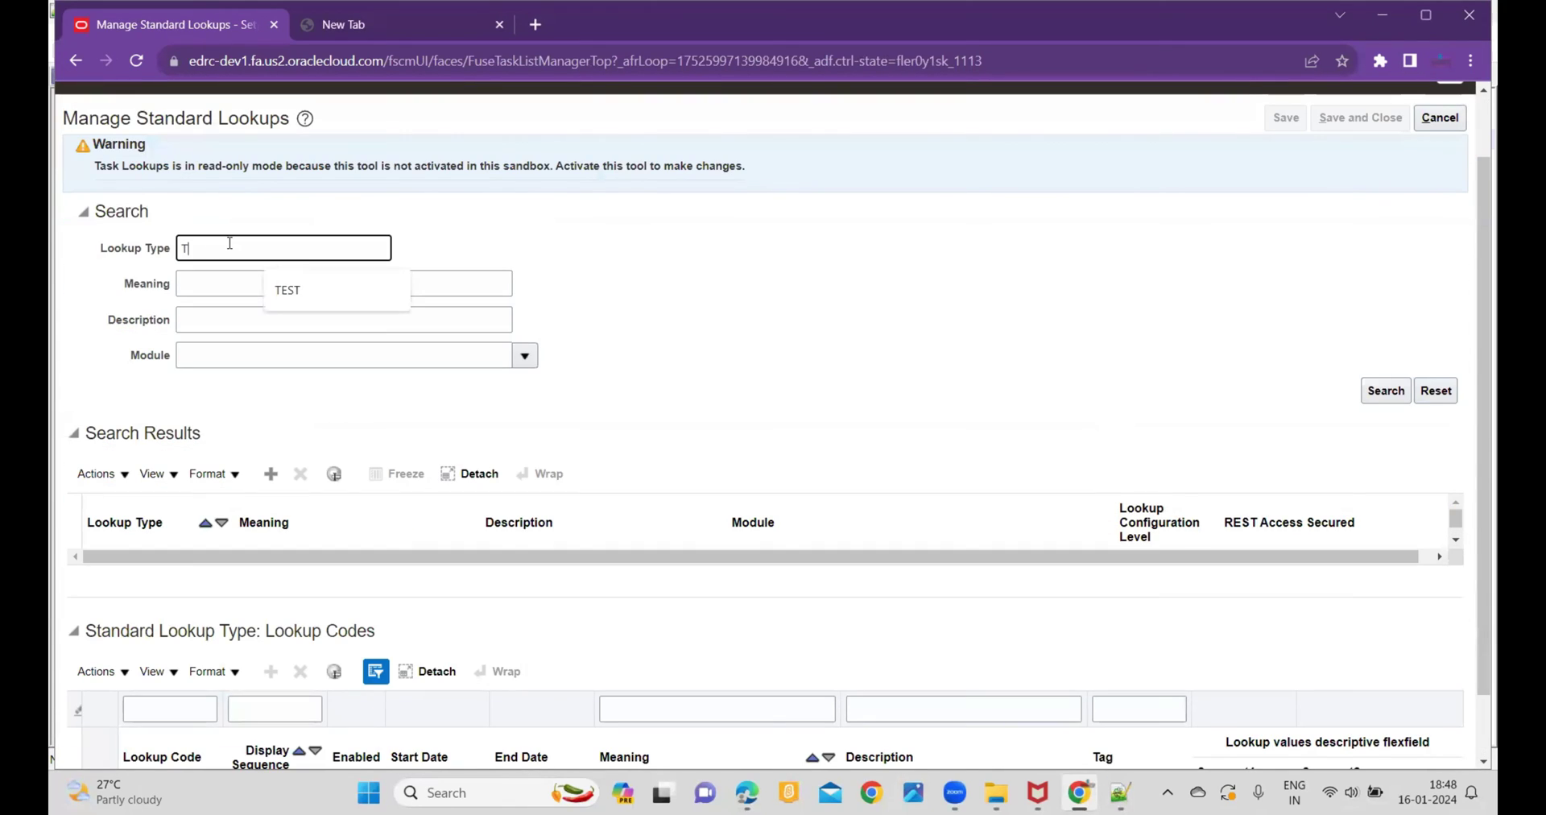
pyautogui.write('EST')
pyautogui.press('Return')
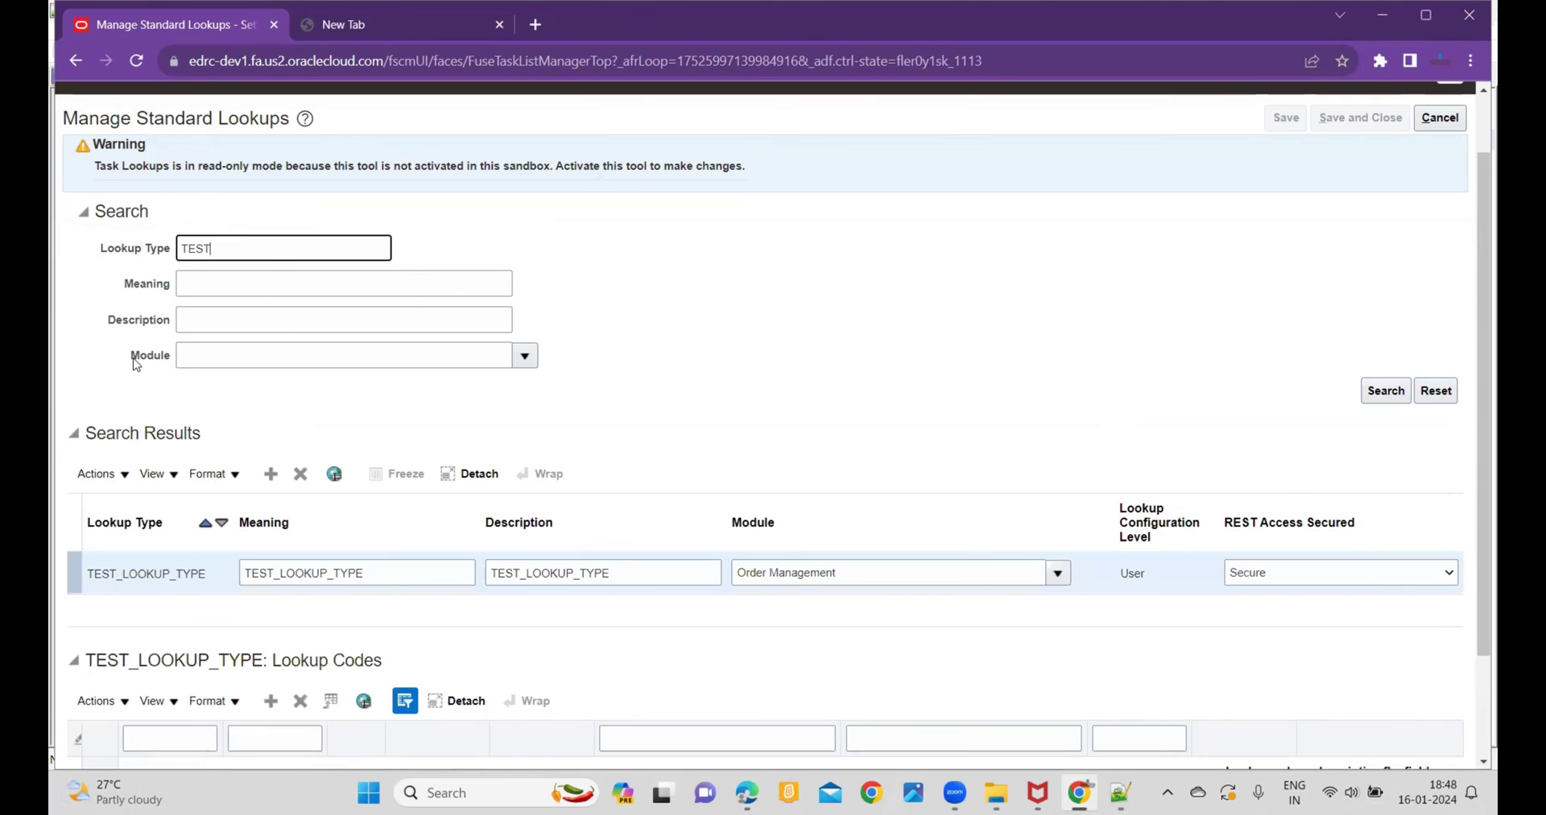
# Step: Start a standard lookups import and set its account to setup/functionalSetupManager/import
pyautogui.click(125, 480)
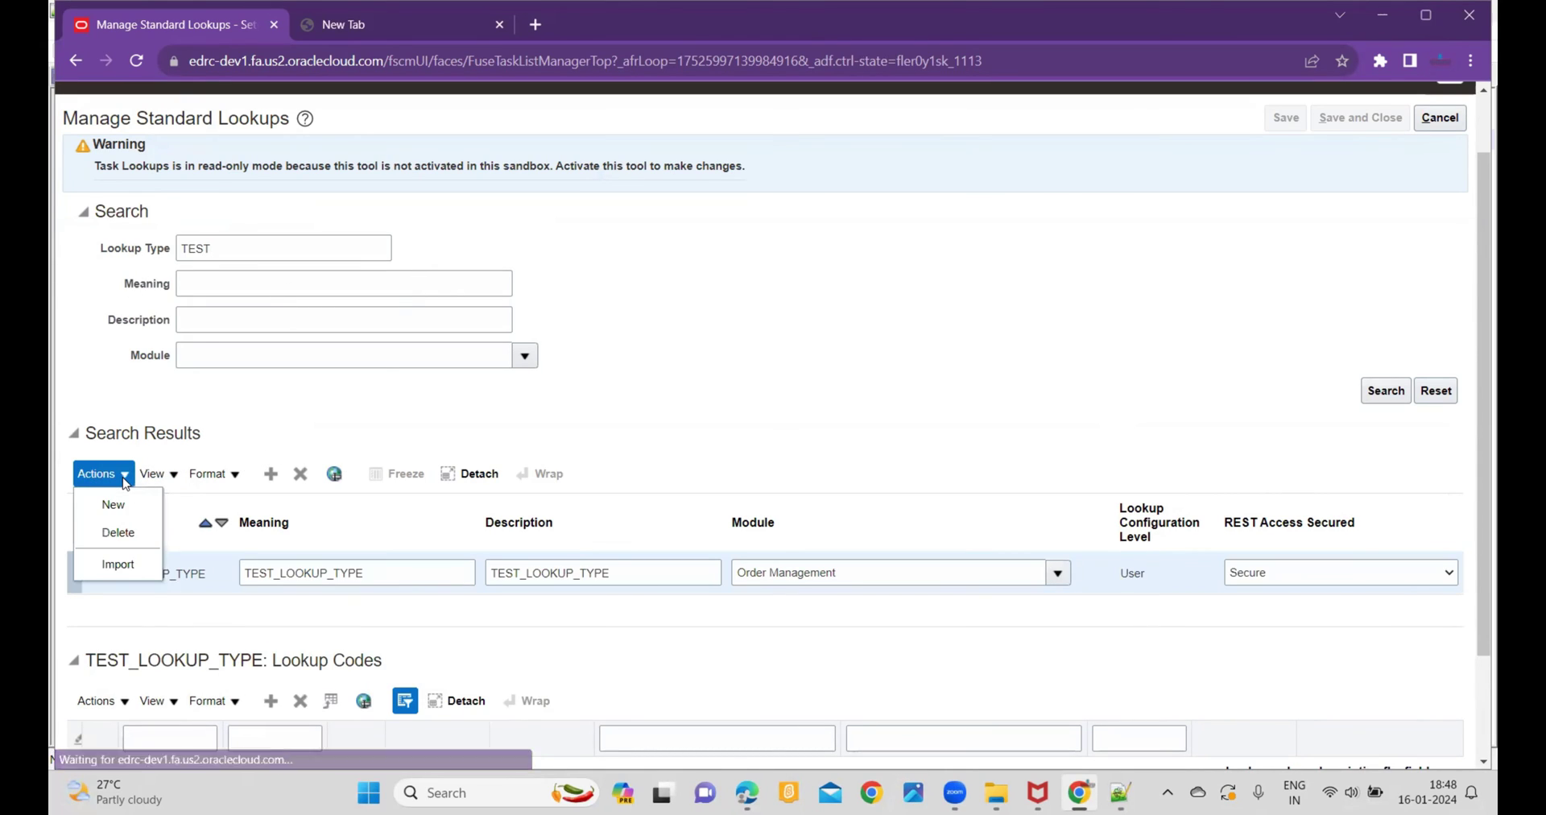
pyautogui.click(122, 562)
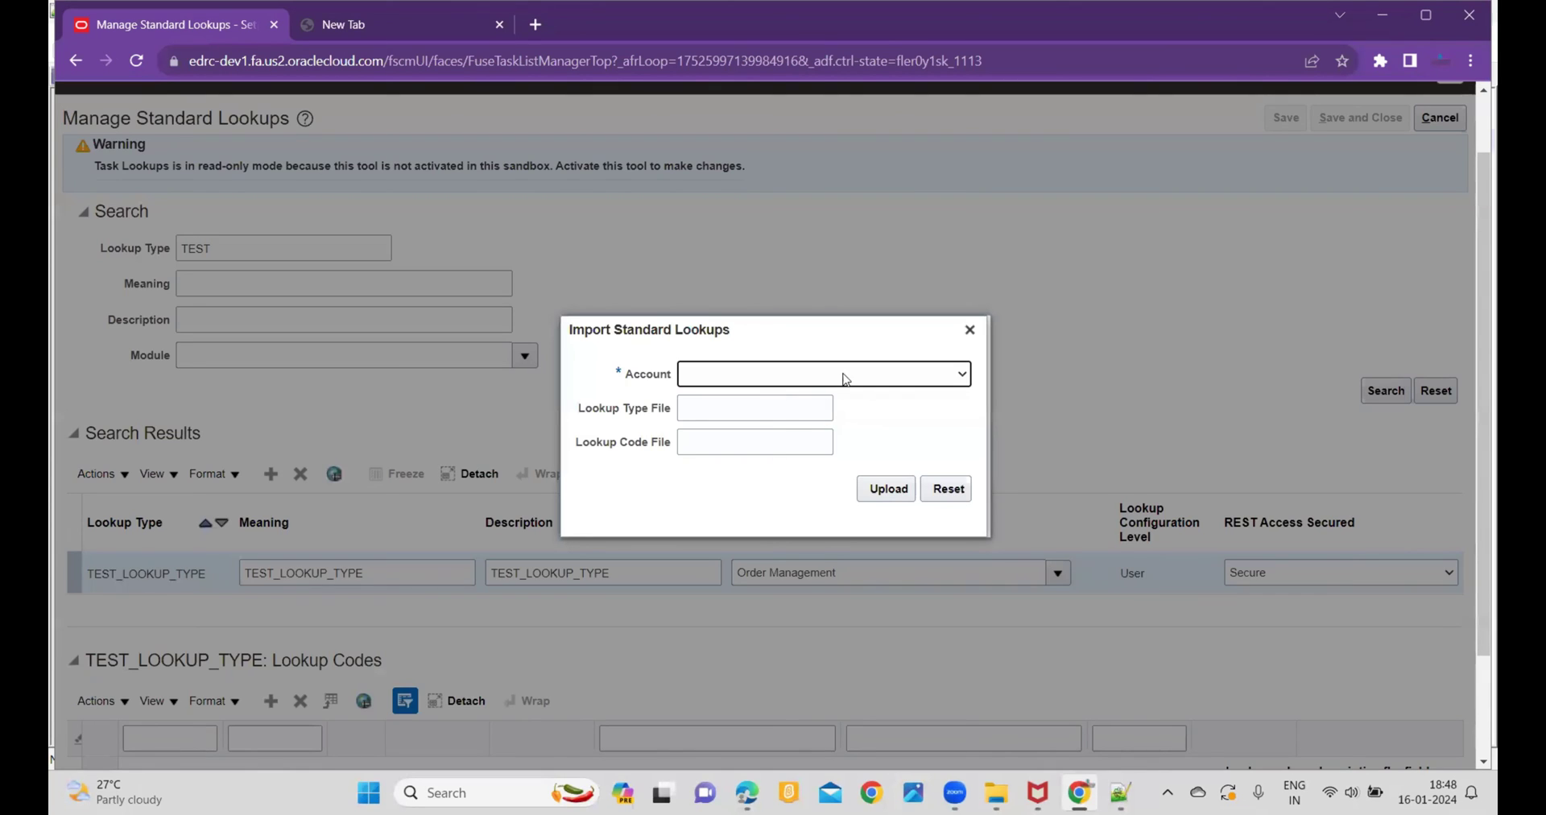
pyautogui.click(844, 376)
pyautogui.scroll(-5, 829, 612)
pyautogui.scroll(-2, 822, 612)
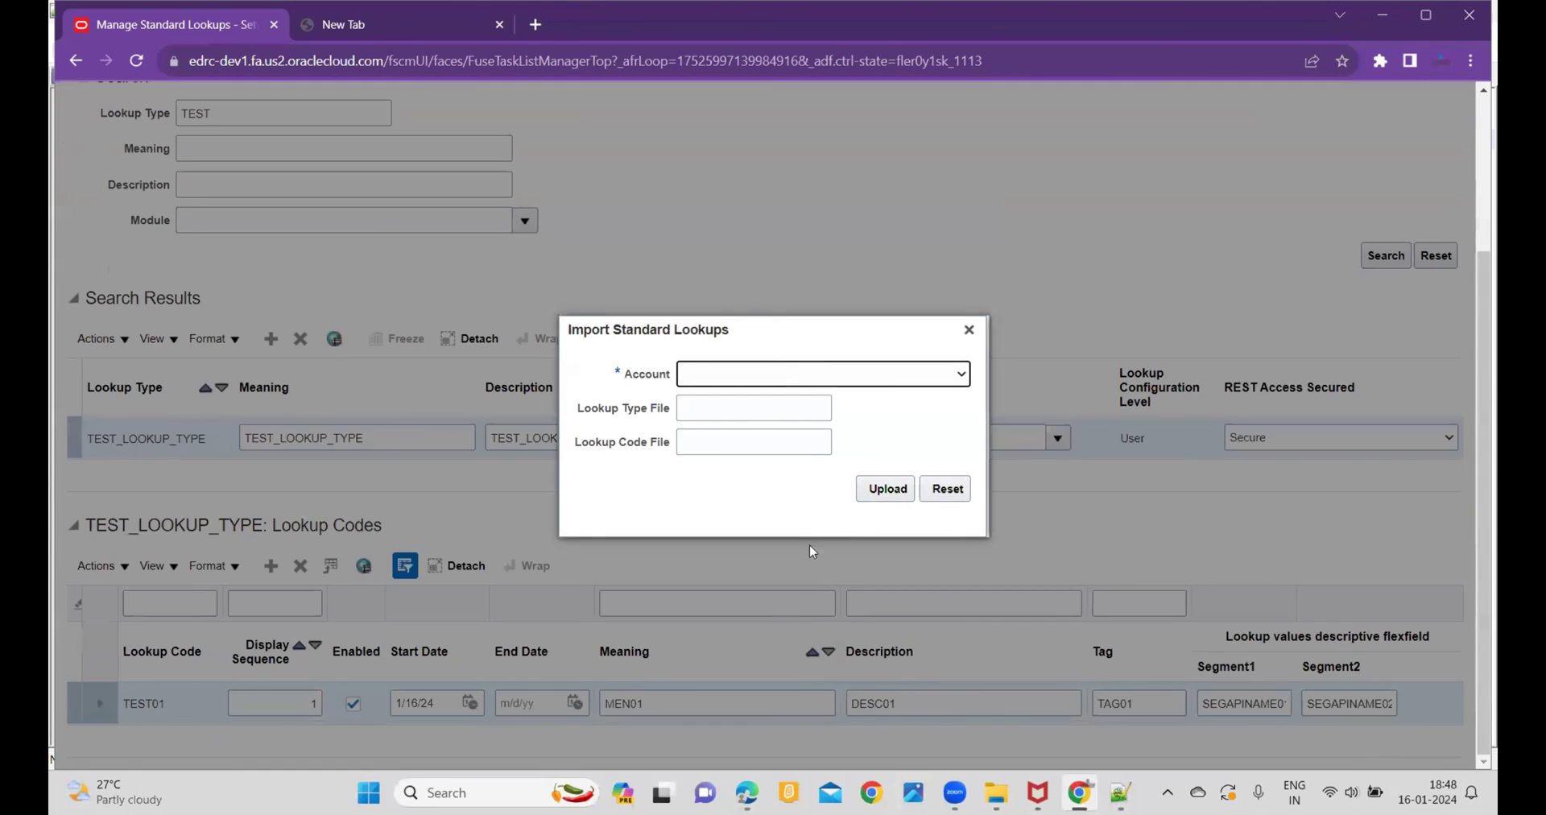
pyautogui.click(837, 379)
pyautogui.scroll(-6, 829, 563)
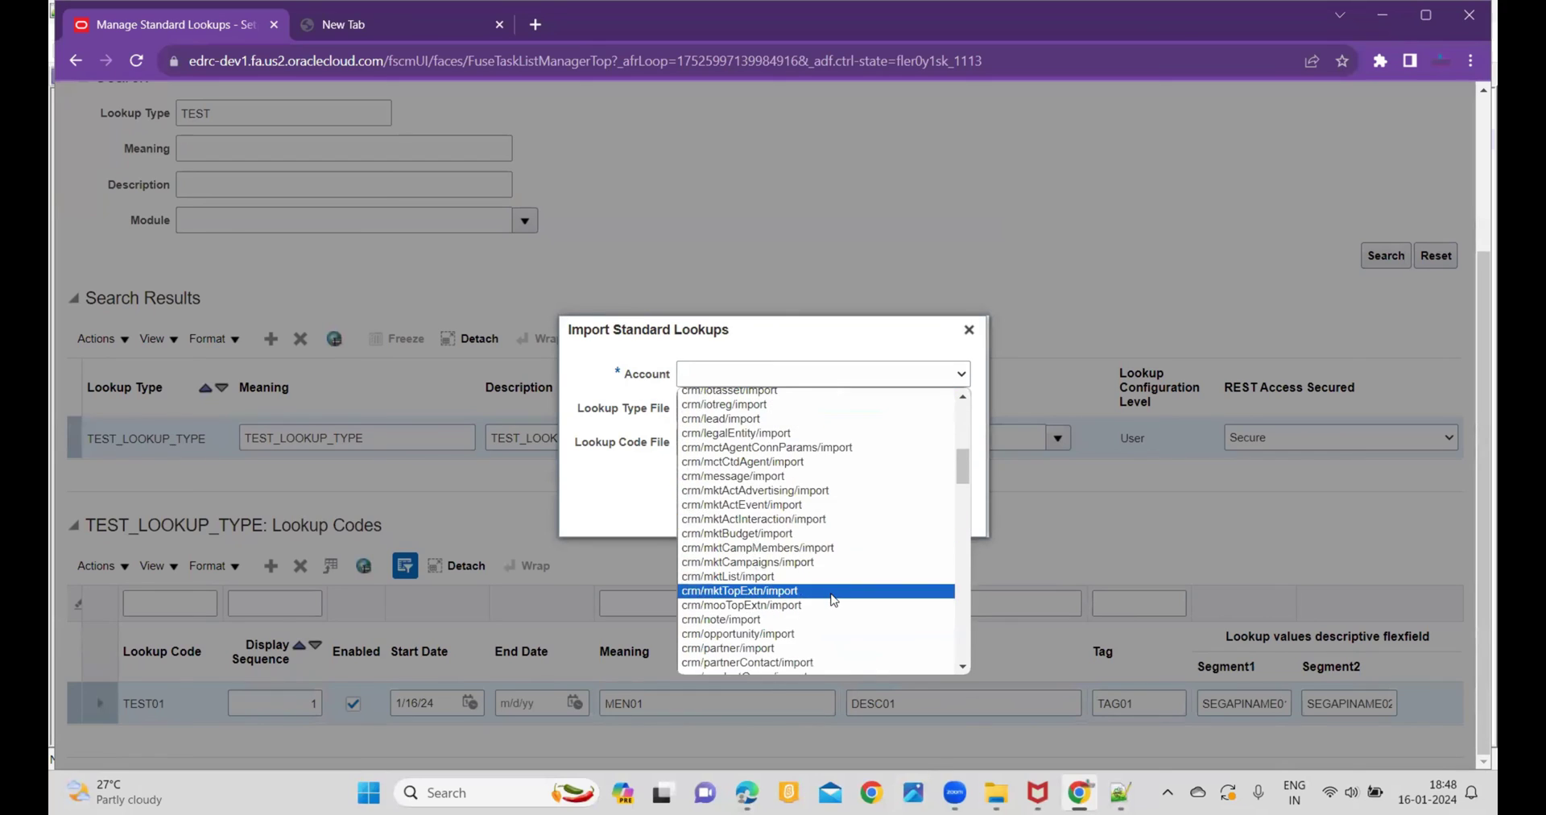
pyautogui.scroll(-5, 832, 600)
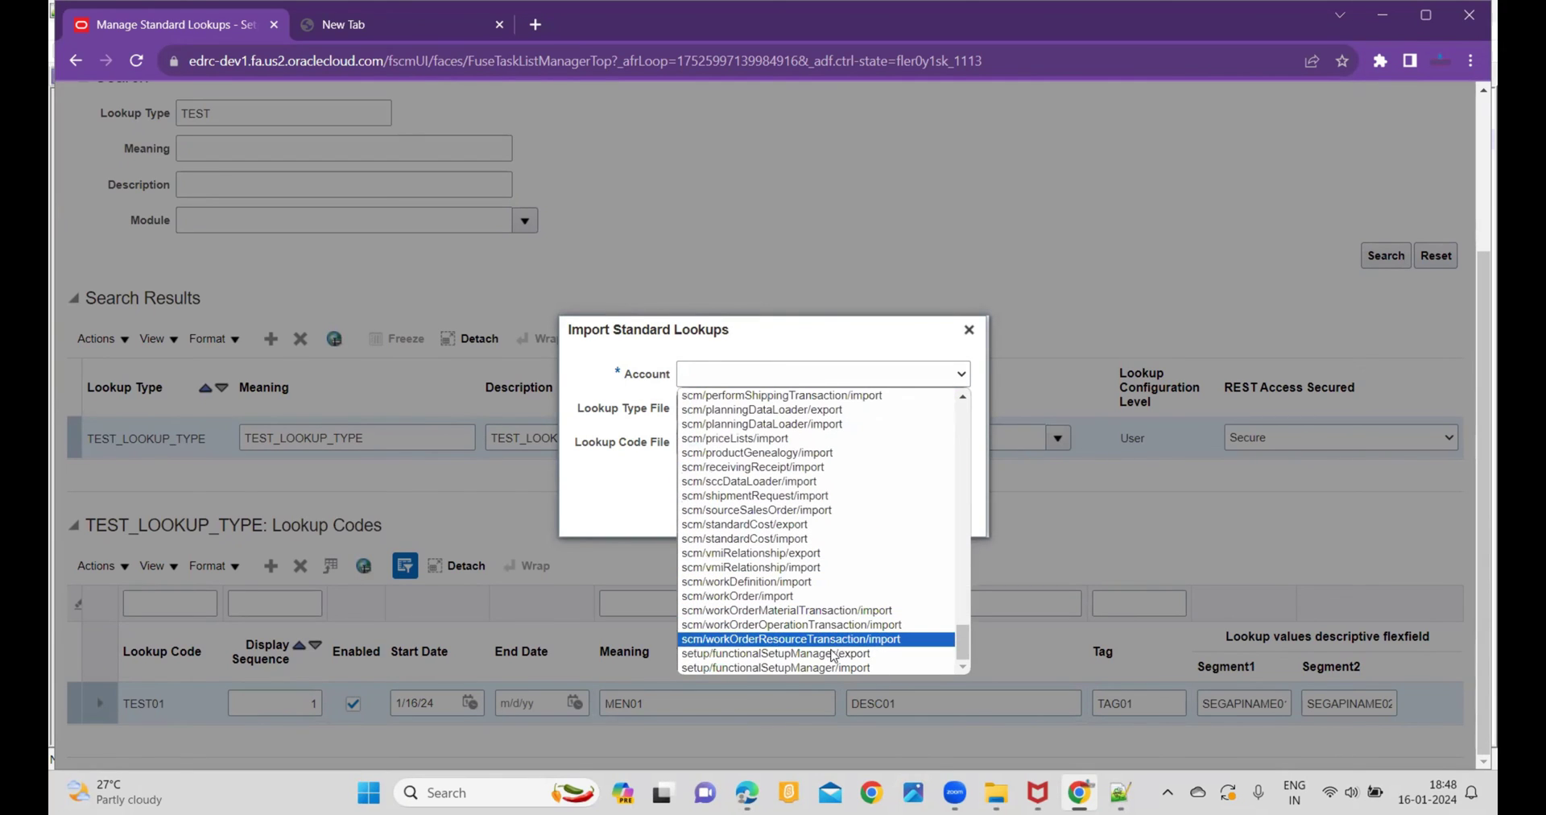
pyautogui.click(785, 668)
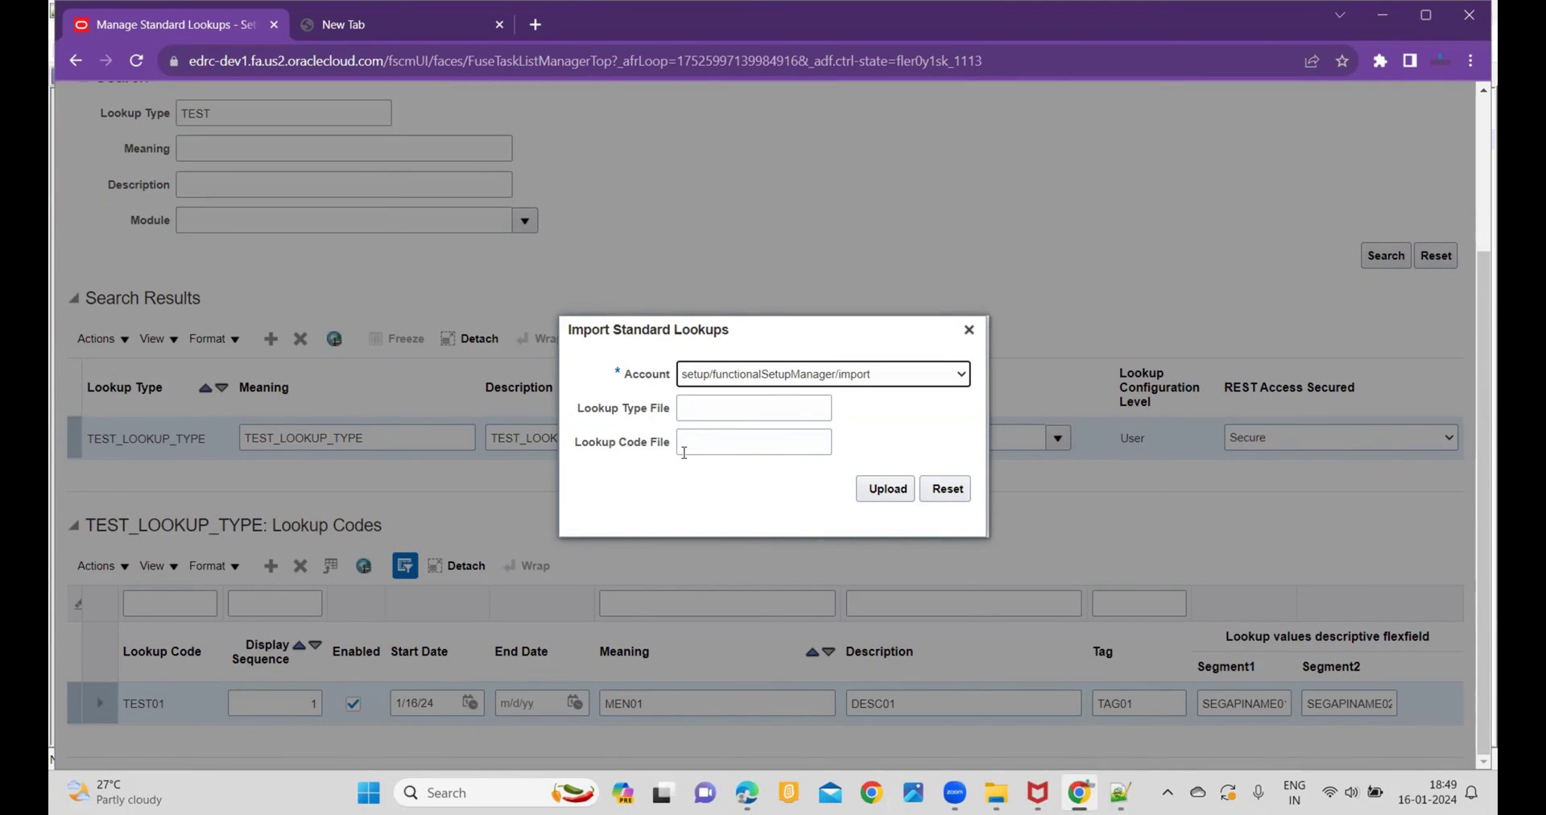
# Step: Enter TEST_LOOKUP001.csv as the lookup code file for the import
pyautogui.click(732, 448)
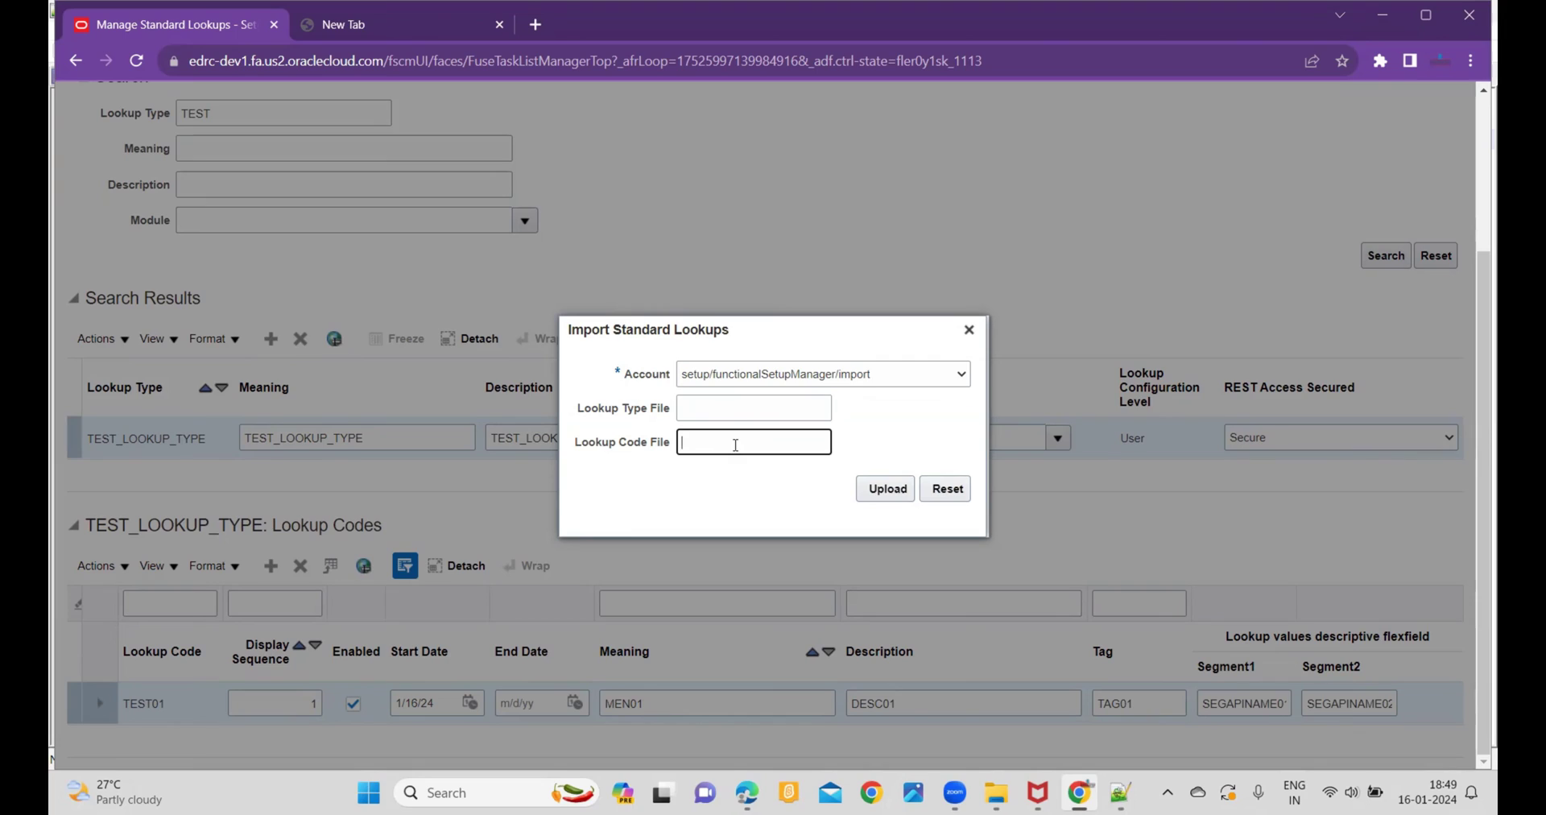
pyautogui.write('TEST_LOOKUP001.c')
pyautogui.write('svb')
pyautogui.moveTo(1120, 792)
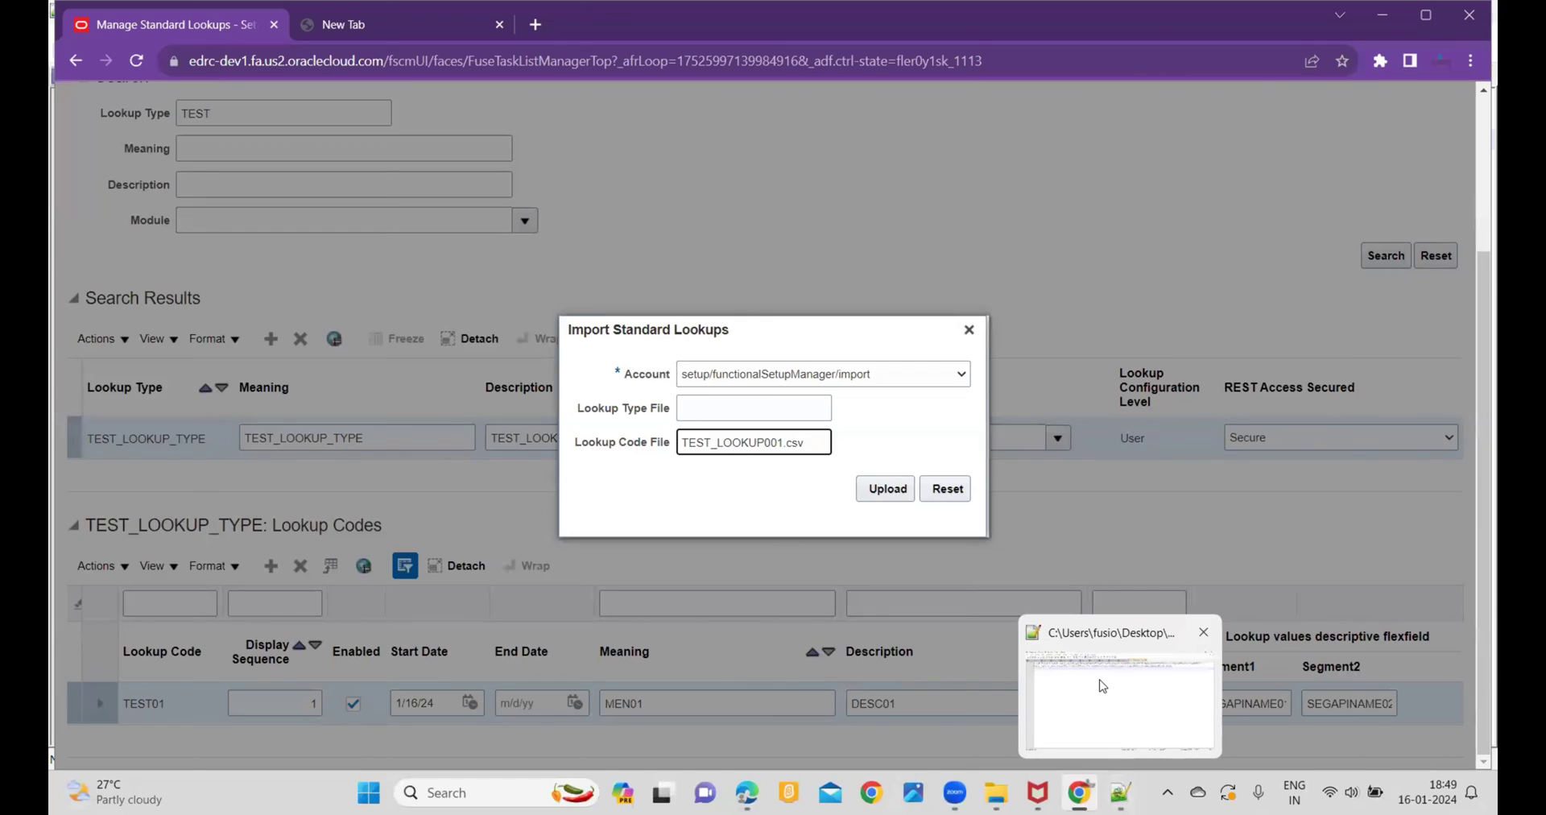
# Step: Verify the file name in Notepad++, upload TEST_LOOKUP001.csv through the standard lookups import, and close the import dialog
pyautogui.click(1103, 686)
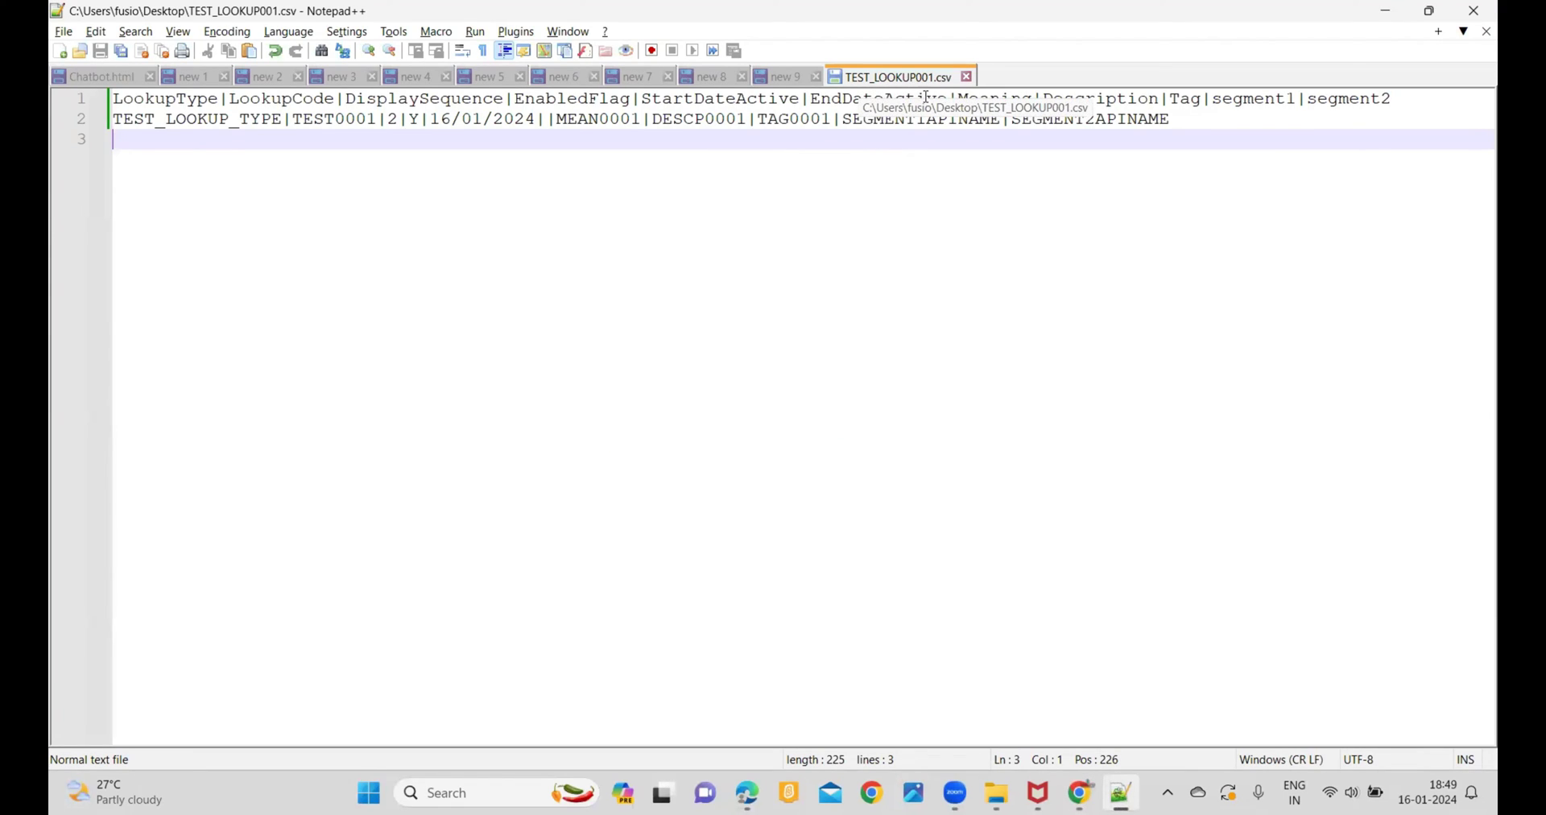
pyautogui.hotkey('alt', 'Tab')
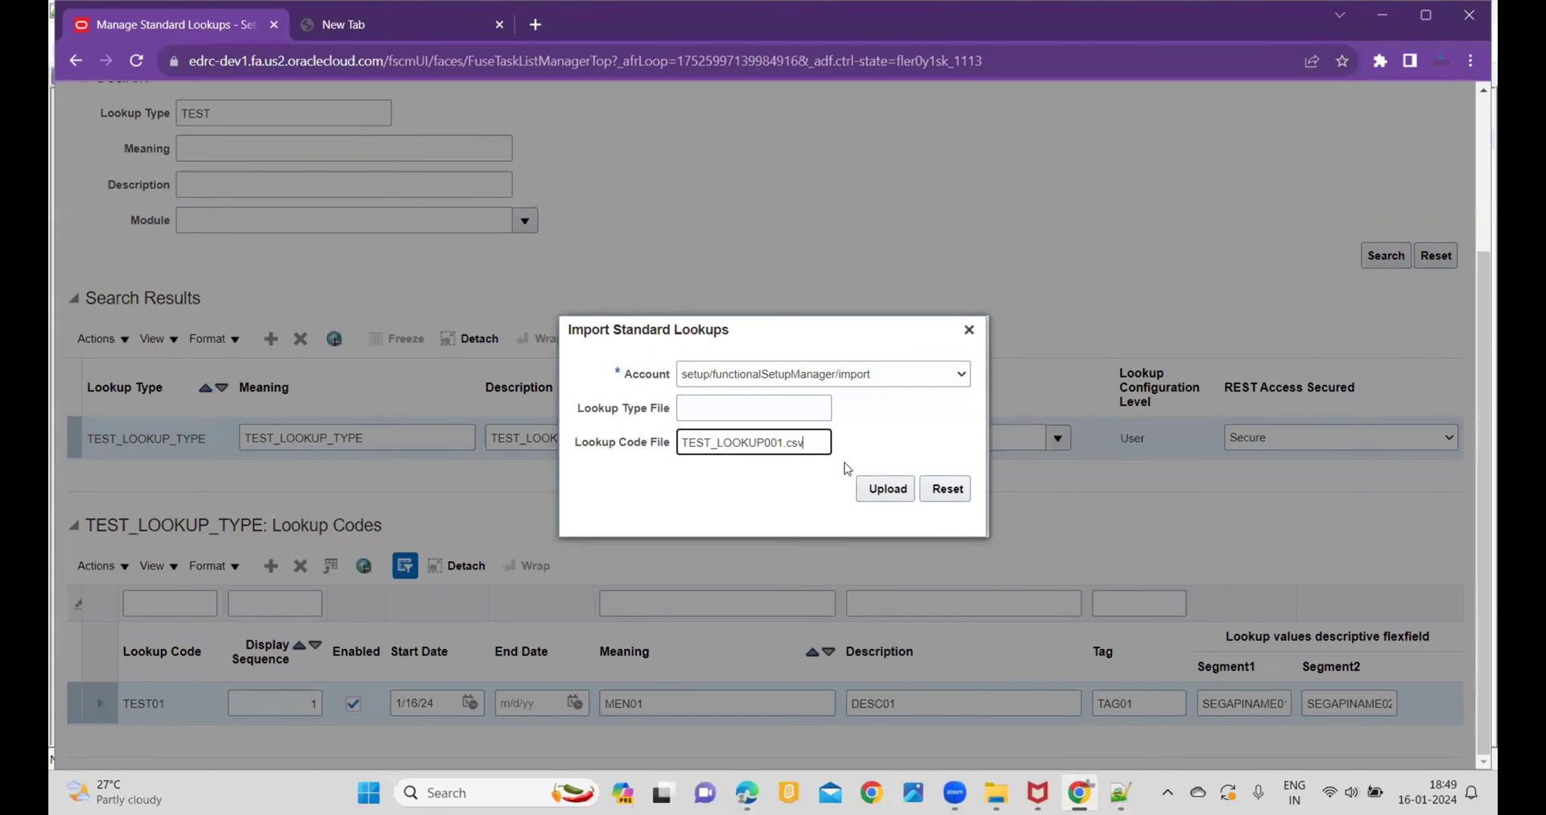
pyautogui.click(900, 493)
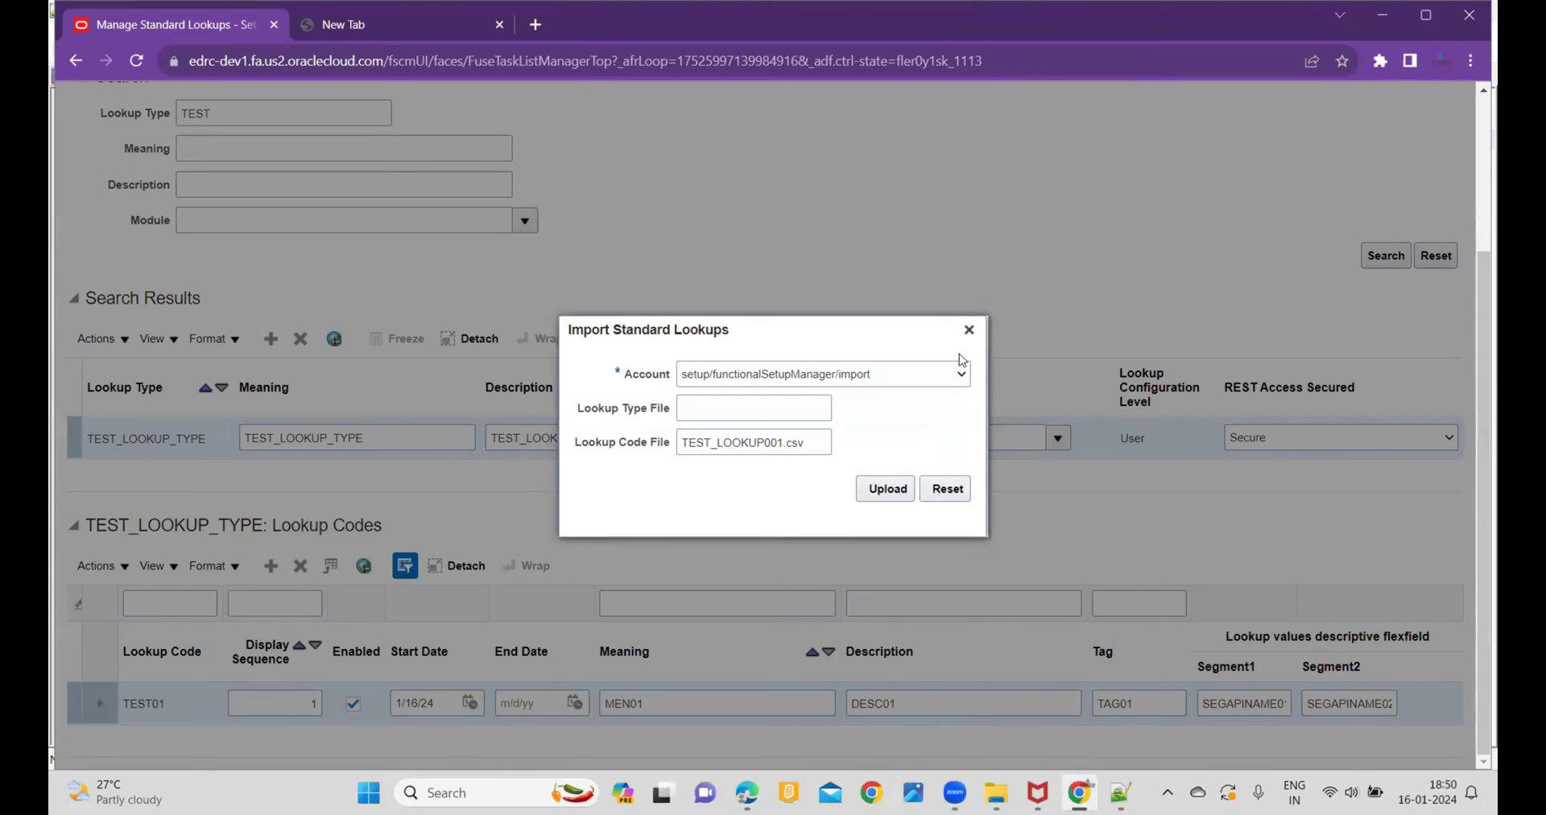
pyautogui.click(969, 329)
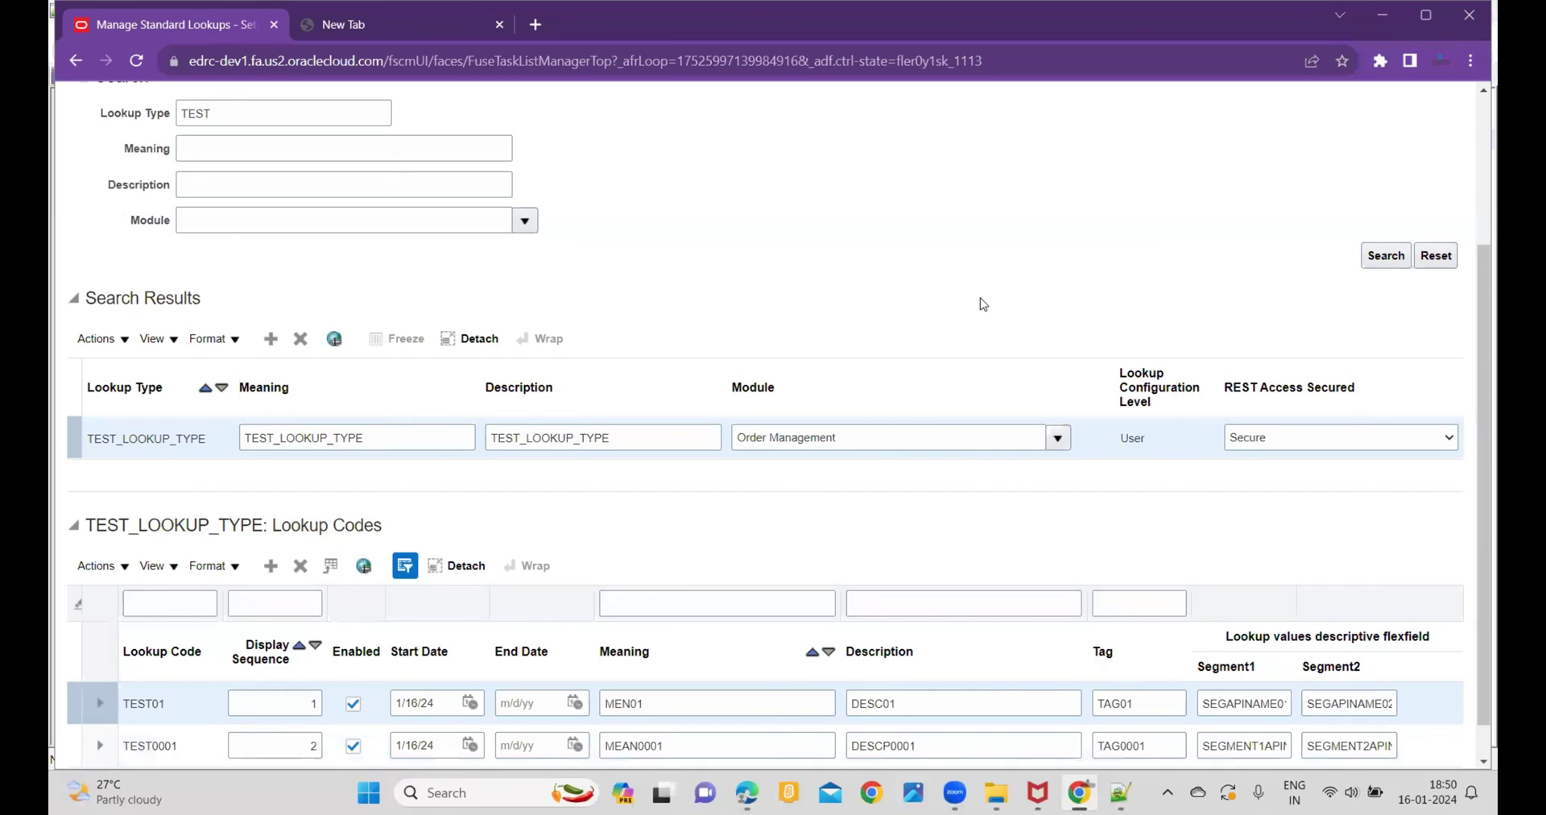
# Step: Examine the meaning, description and segment values of lookup code TEST0001 under TEST_LOOKUP_TYPE
pyautogui.scroll(-1, 980, 289)
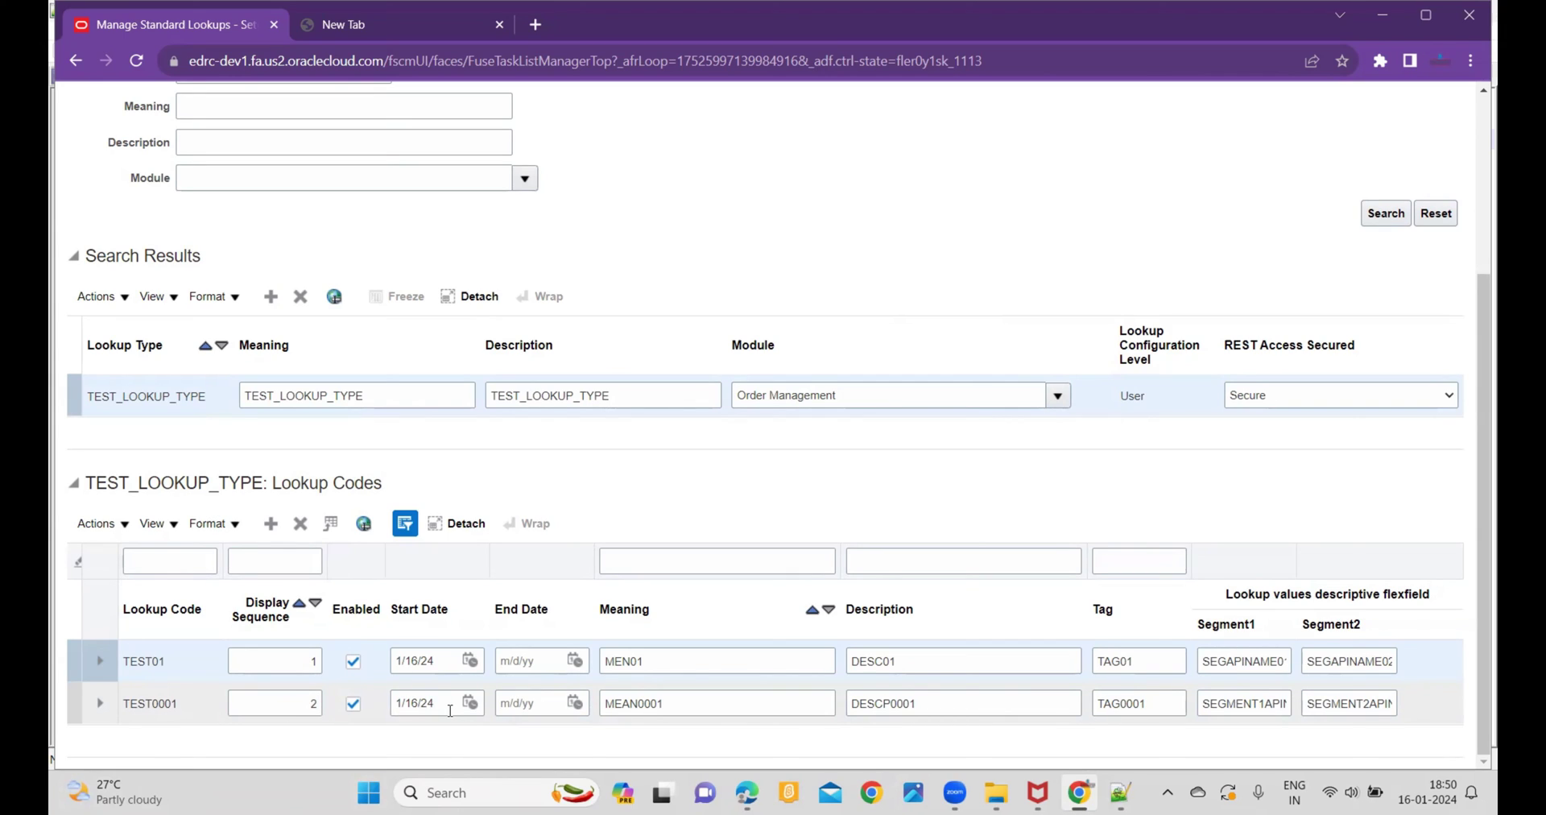
pyautogui.moveTo(723, 703); pyautogui.dragTo(636, 705)
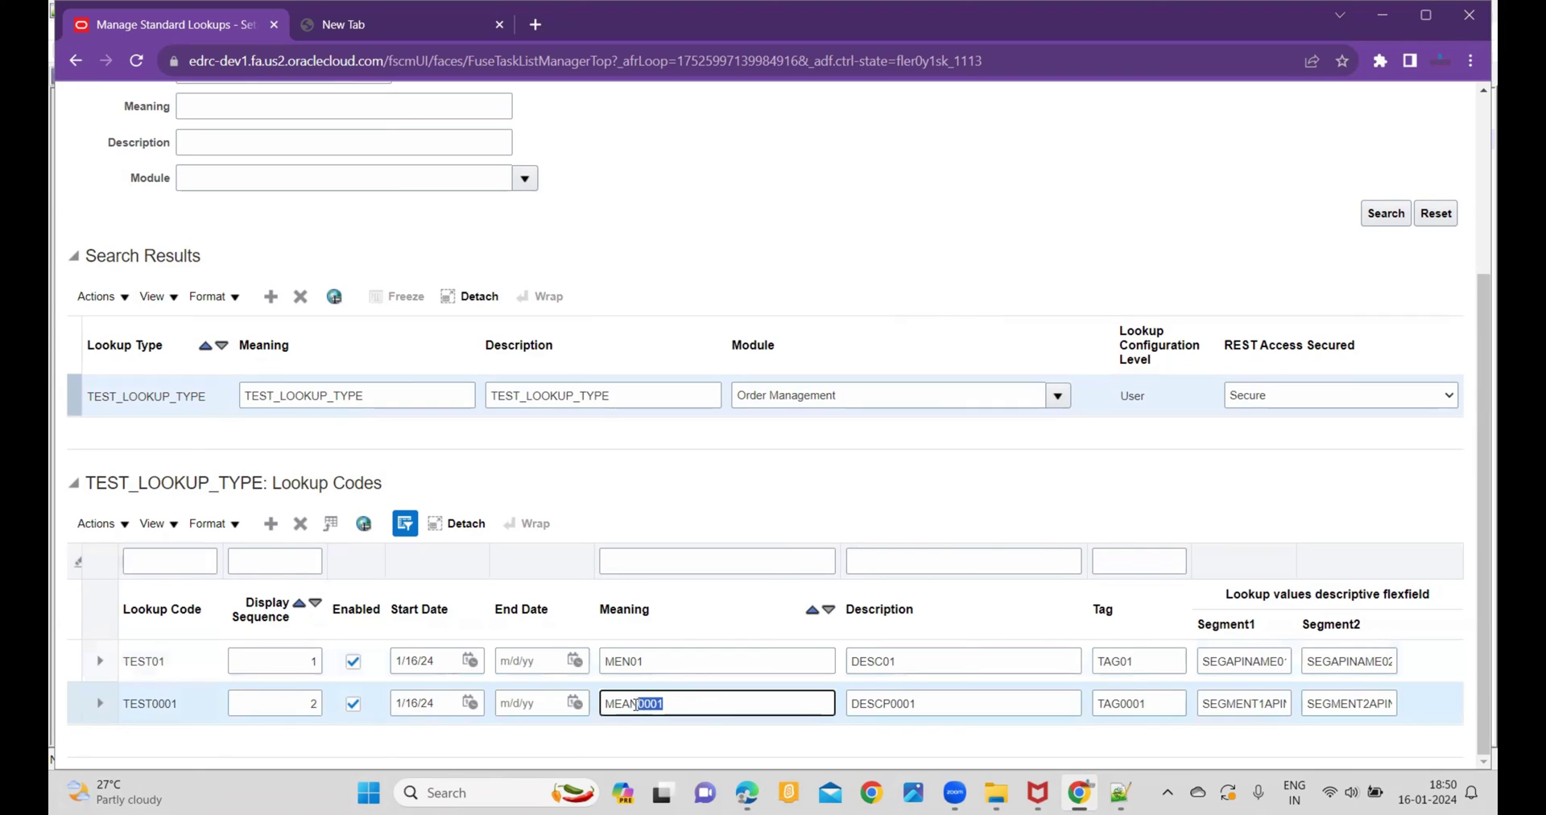
pyautogui.click(945, 699)
pyautogui.moveTo(934, 703); pyautogui.dragTo(847, 705)
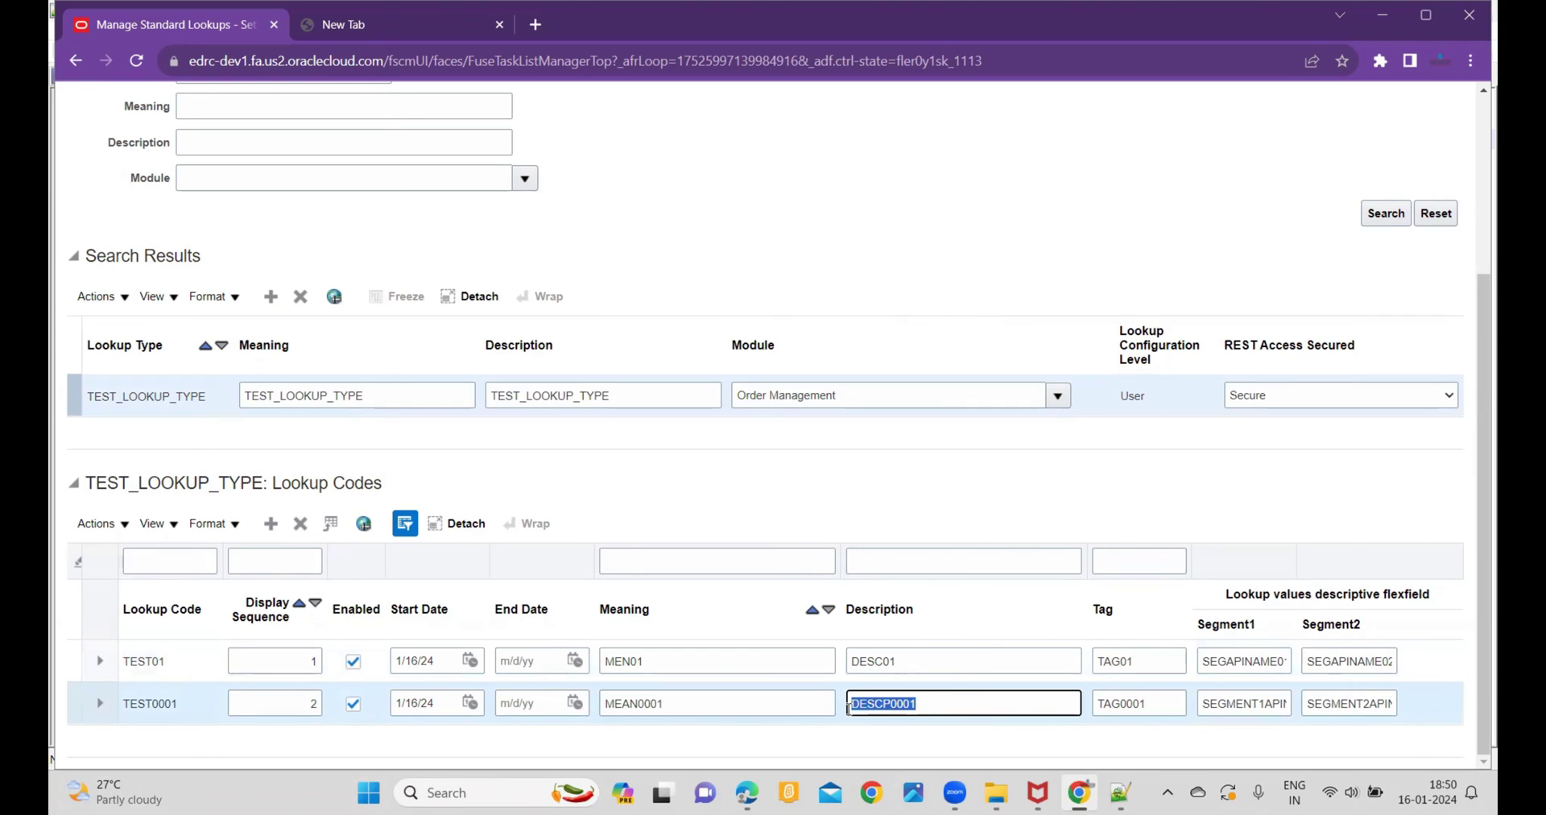
pyautogui.moveTo(1201, 703); pyautogui.dragTo(1408, 688)
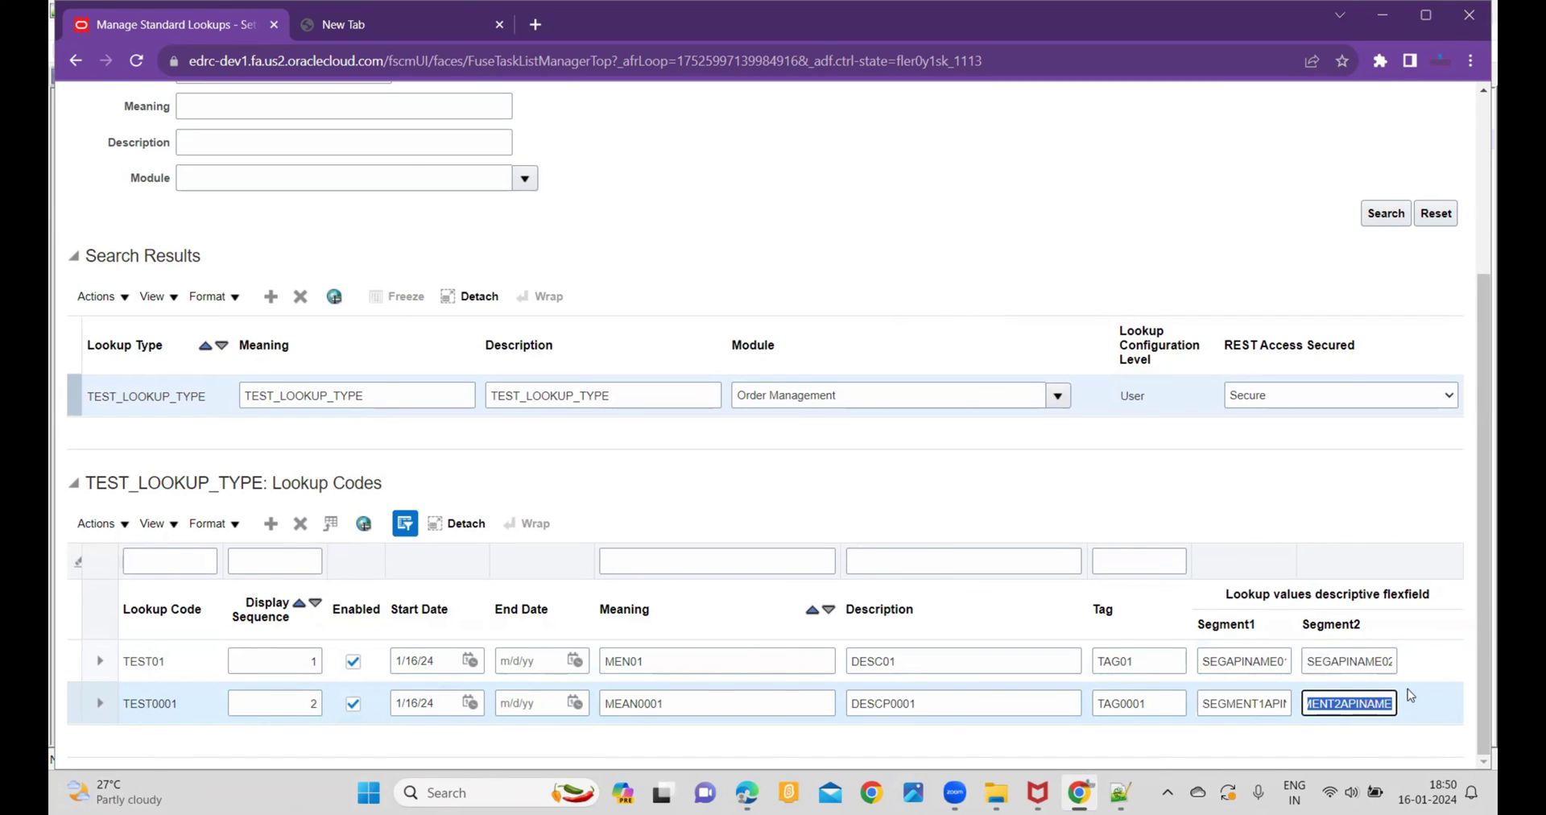